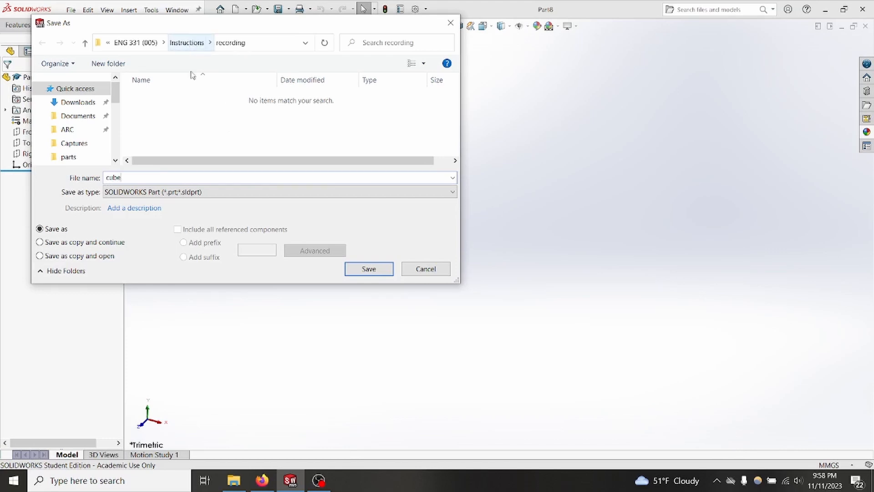
Step: Save the part as cube and set its document units to IPS (inch, pound, second)
{"action": "left_click", "coordinate": [381, 268]}
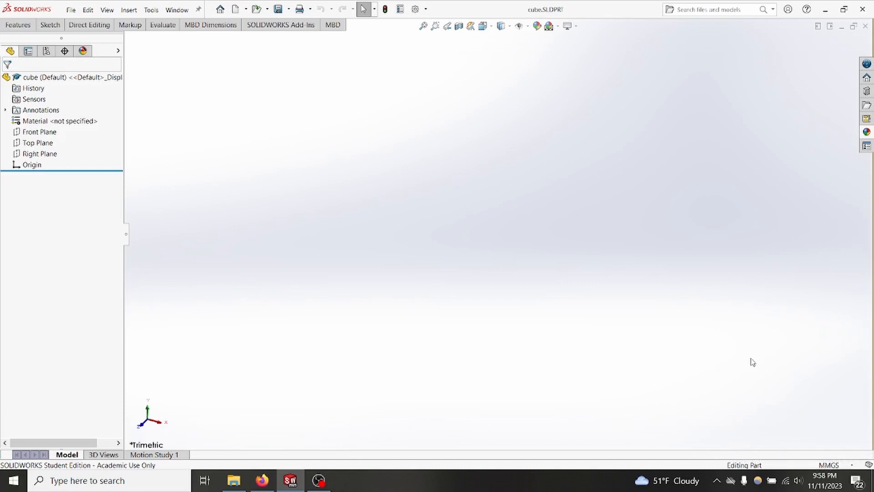
{"action": "left_click", "coordinate": [835, 469]}
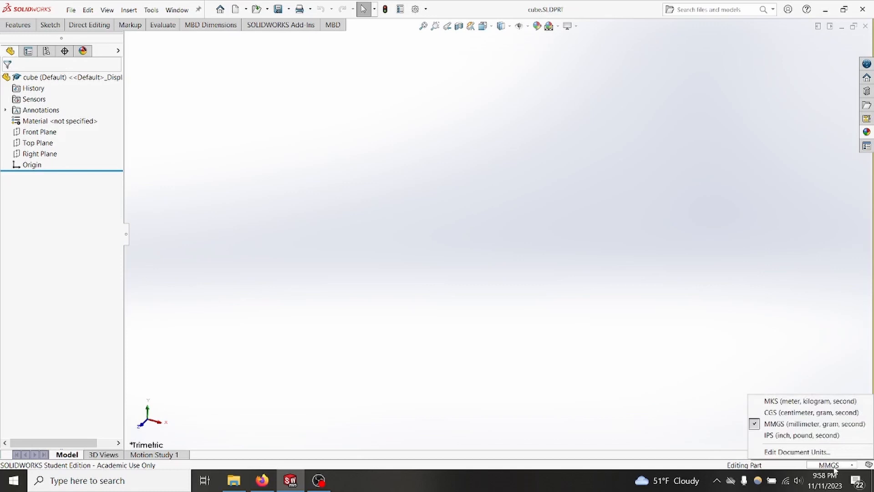
{"action": "left_click", "coordinate": [775, 438]}
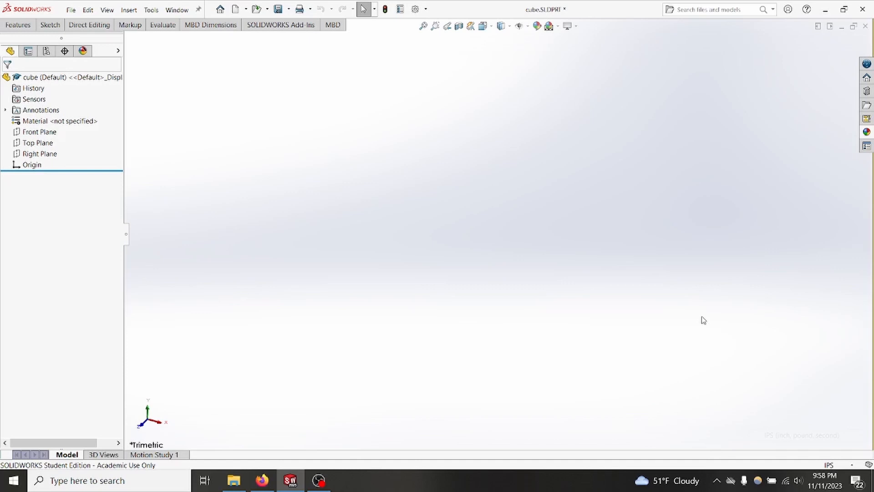
Step: Apply the unfinished beech 2d wood appearance to the part and save the file
{"action": "left_click", "coordinate": [867, 132]}
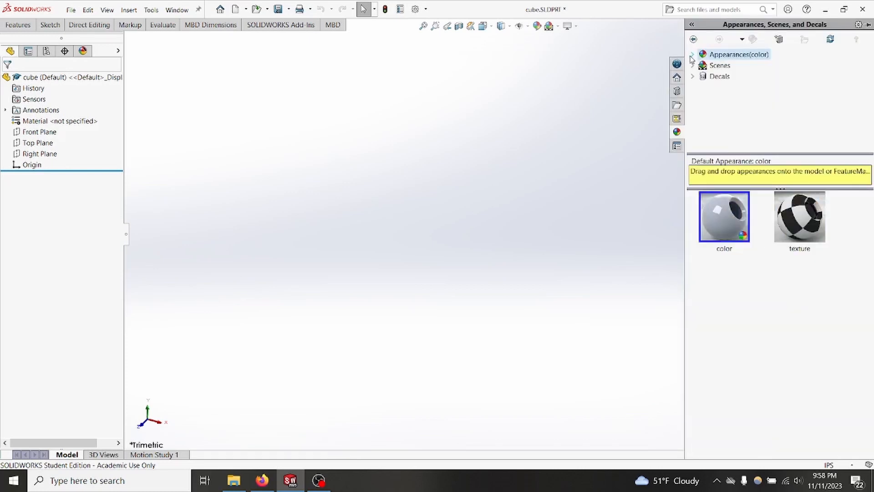
{"action": "left_click", "coordinate": [693, 55]}
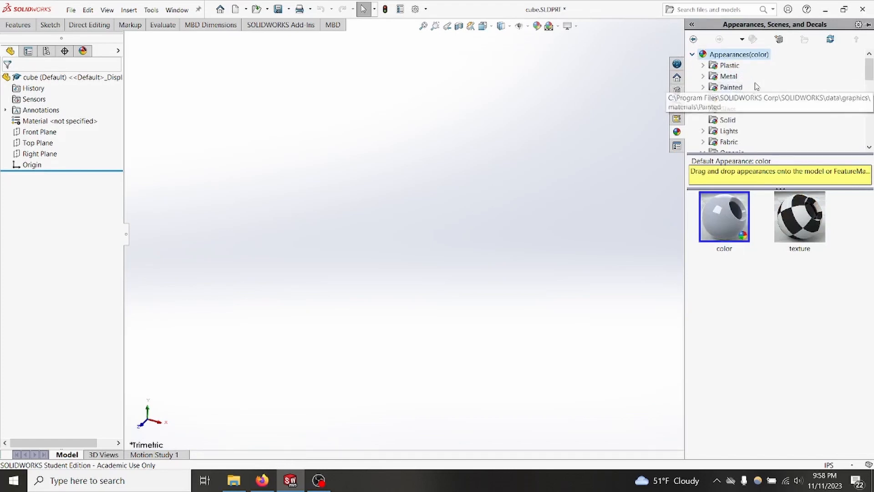
{"action": "scroll", "coordinate": [776, 87], "scroll_direction": "down", "scroll_amount": 2}
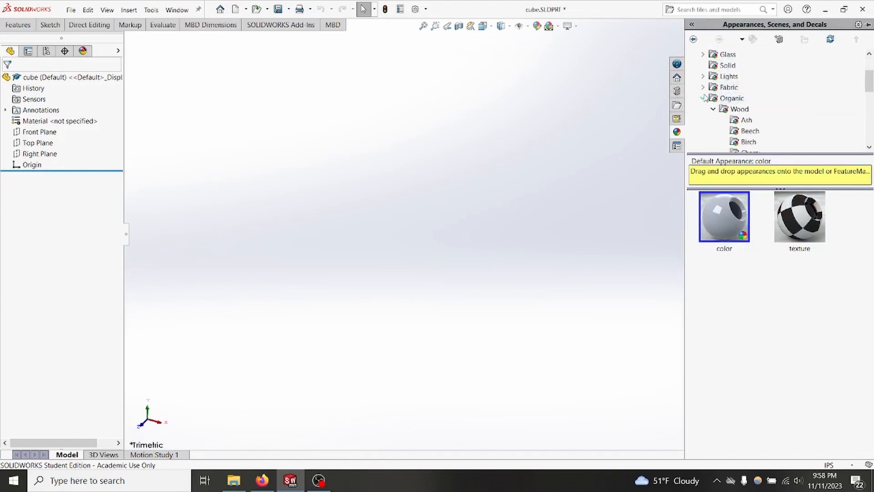
{"action": "scroll", "coordinate": [747, 112], "scroll_direction": "down", "scroll_amount": 2}
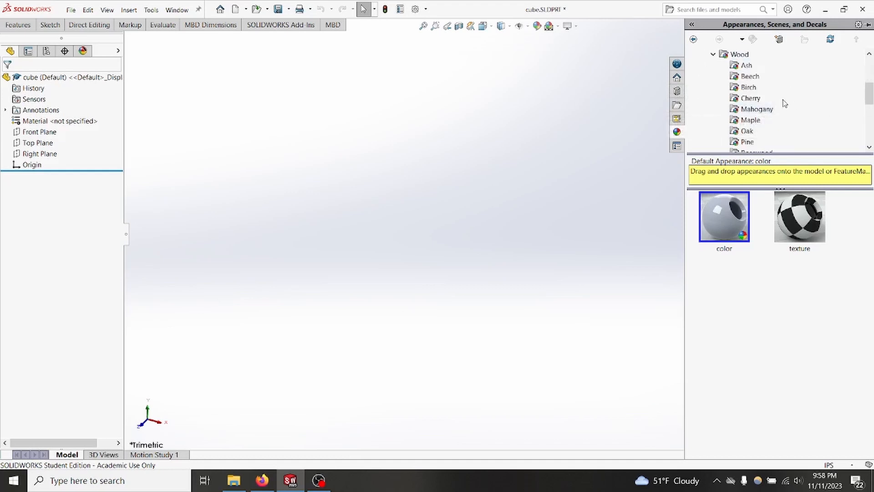
{"action": "left_click", "coordinate": [749, 77]}
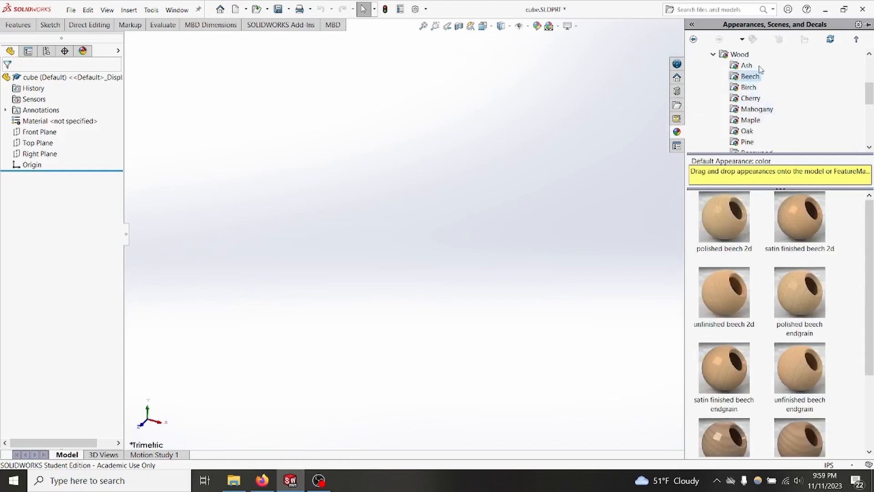
{"action": "left_click", "coordinate": [731, 301]}
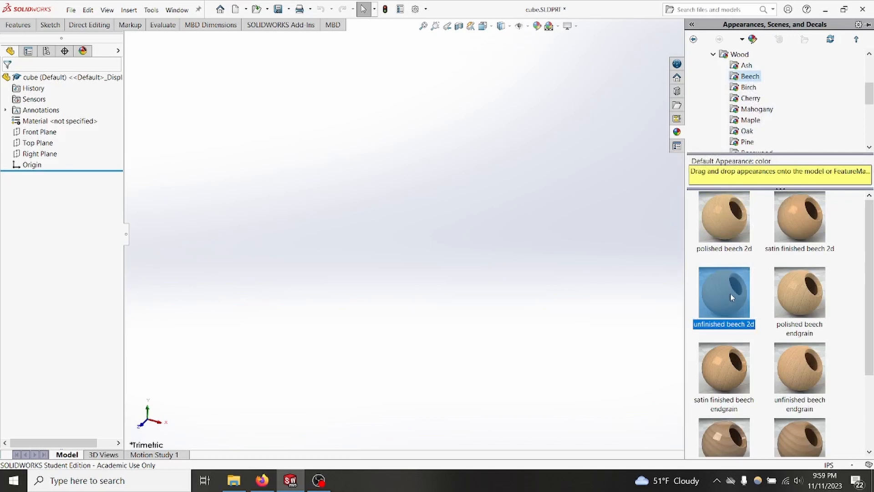
{"action": "mouse_move", "coordinate": [731, 298]}
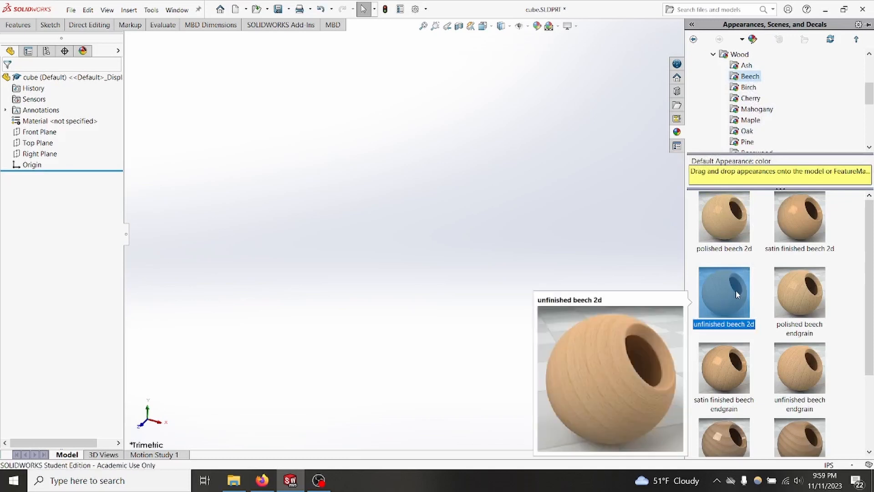
{"action": "left_click", "coordinate": [447, 224]}
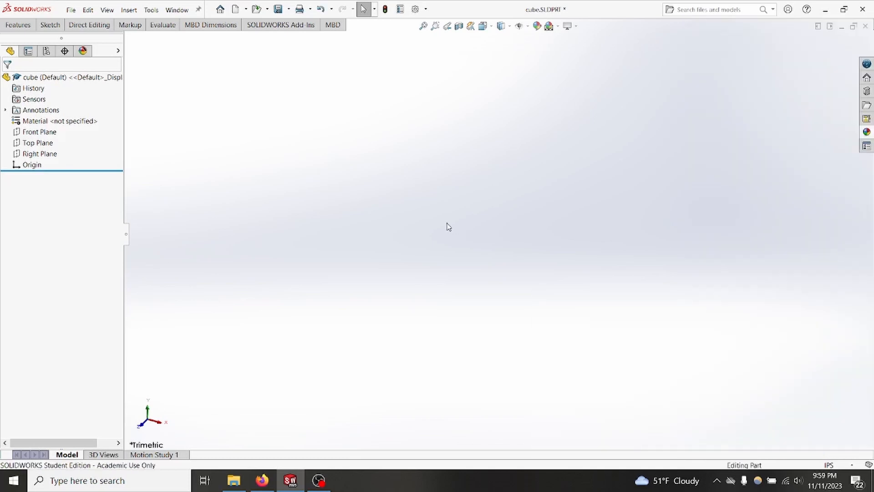
{"action": "key", "text": "ctrl+s"}
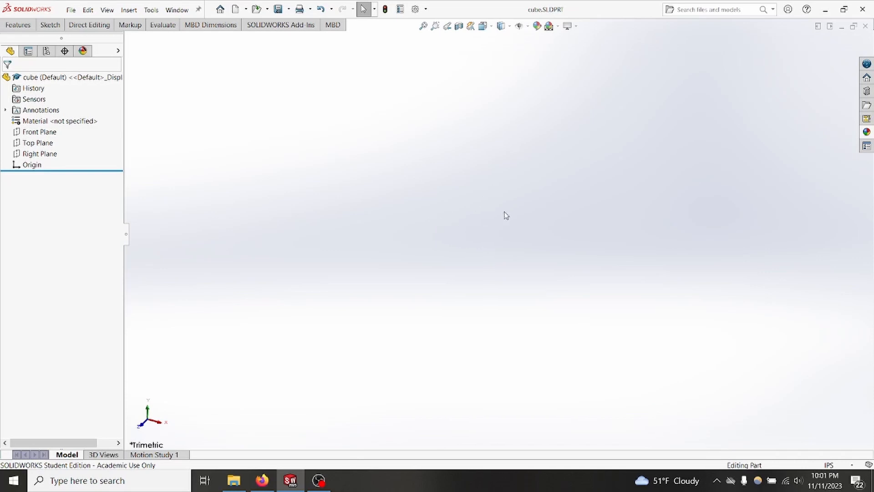
Step: Start a sketch on the Top Plane and draw a corner rectangle about 1.86 in tall around the origin
{"action": "right_click", "coordinate": [44, 146]}
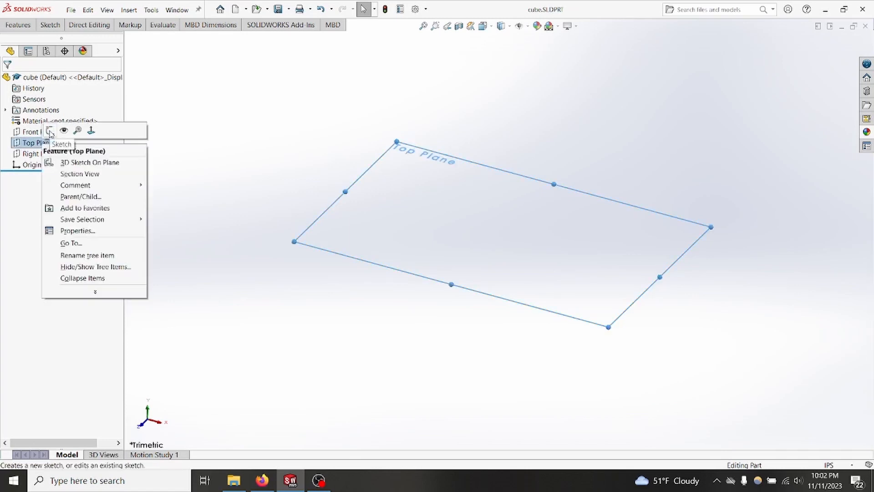
{"action": "left_click", "coordinate": [50, 132]}
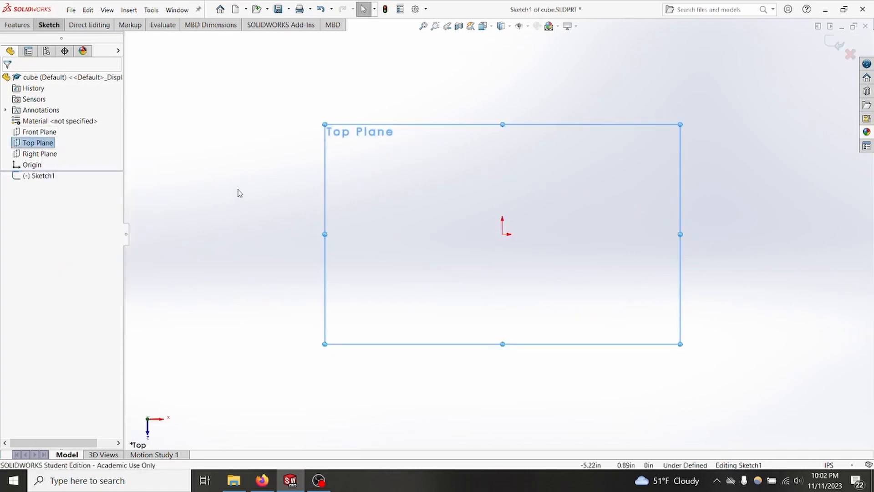
{"action": "left_click", "coordinate": [47, 25]}
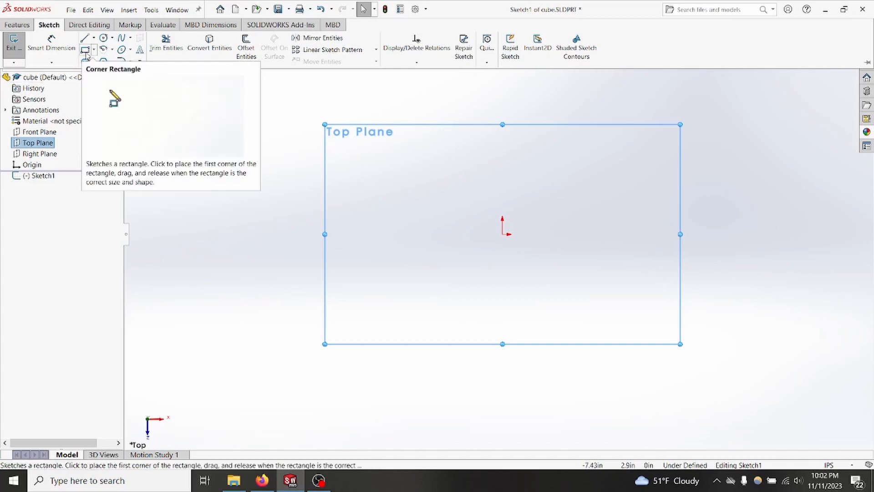
{"action": "left_click", "coordinate": [88, 53]}
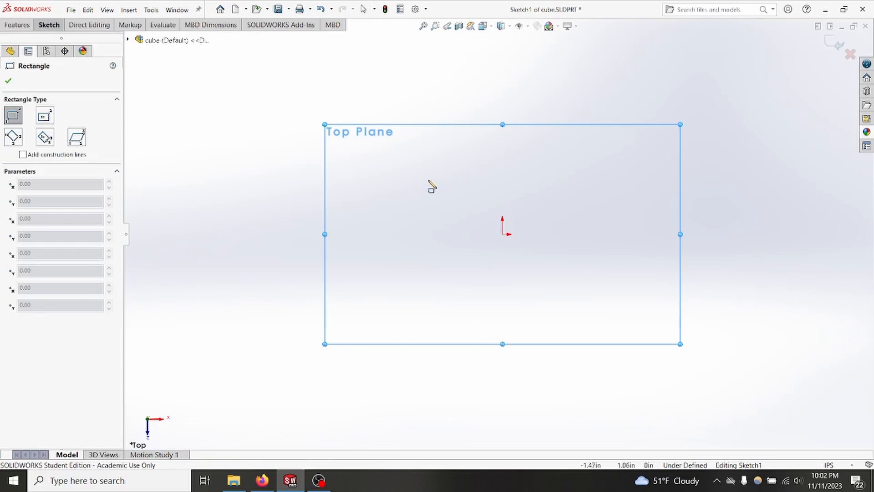
{"action": "mouse_move", "coordinate": [428, 178]}
{"action": "left_mouse_down"}
{"action": "mouse_move", "coordinate": [556, 267]}
{"action": "mouse_move", "coordinate": [580, 272]}
{"action": "left_mouse_up"}
{"action": "key", "text": "Escape"}
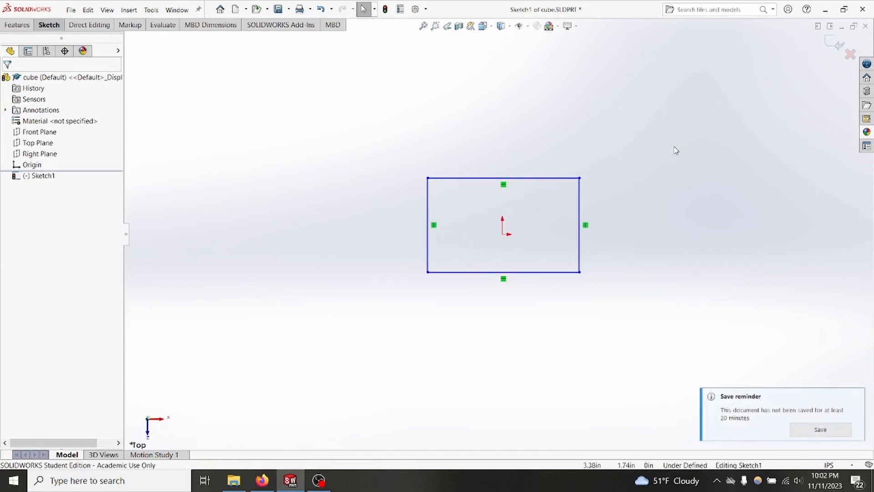
{"action": "right_click_drag", "start_coordinate": [676, 150], "coordinate": [673, 193]}
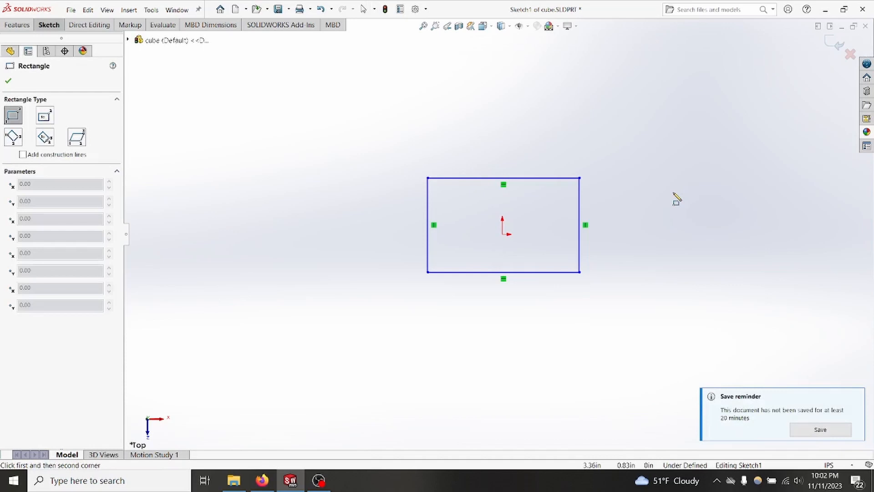
{"action": "key", "text": "Escape"}
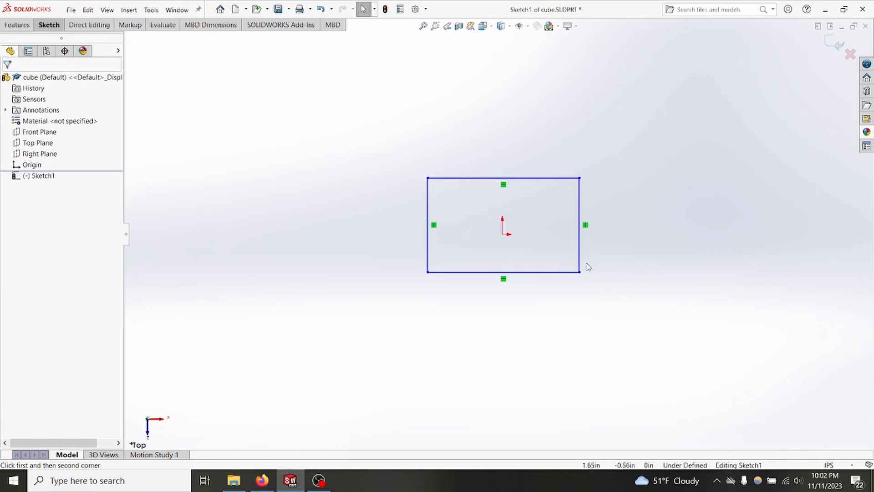
Step: Stretch the rectangle by moving its right edge outward to about 5.3 in wide and its top edge upward
{"action": "left_click_drag", "start_coordinate": [580, 264], "coordinate": [697, 264]}
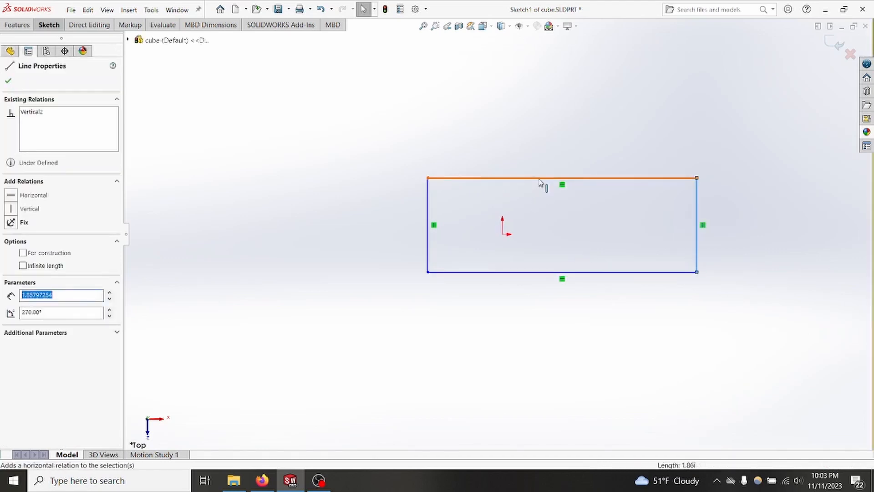
{"action": "left_click_drag", "start_coordinate": [541, 180], "coordinate": [542, 104]}
{"action": "left_click", "coordinate": [805, 287]}
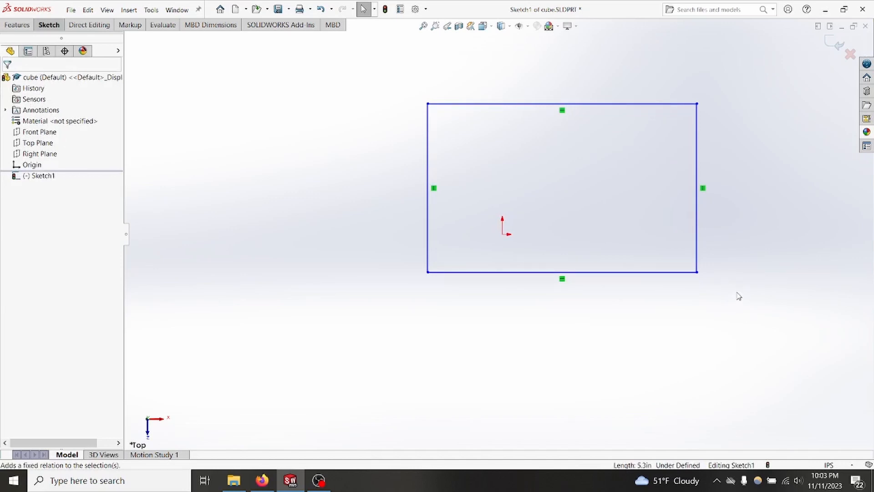
Step: Draw a diagonal line from the rectangle's upper-left to lower-right corner and convert it to construction geometry
{"action": "left_click", "coordinate": [50, 26]}
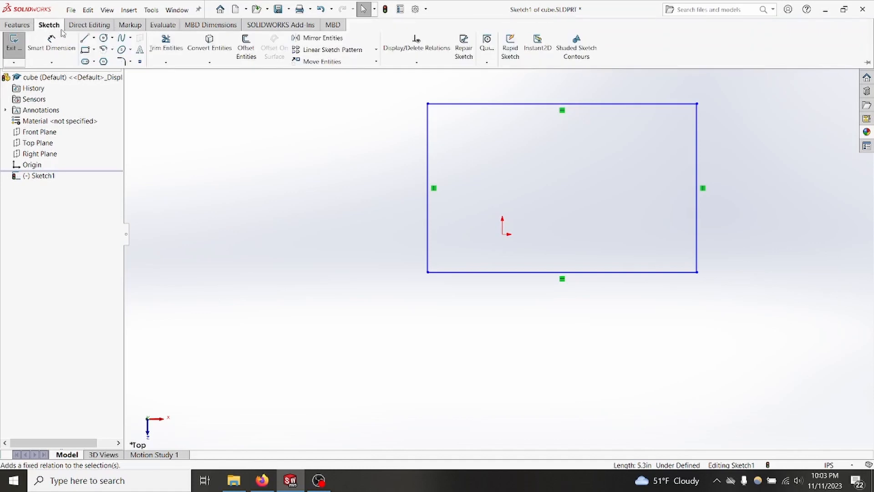
{"action": "left_click", "coordinate": [84, 37]}
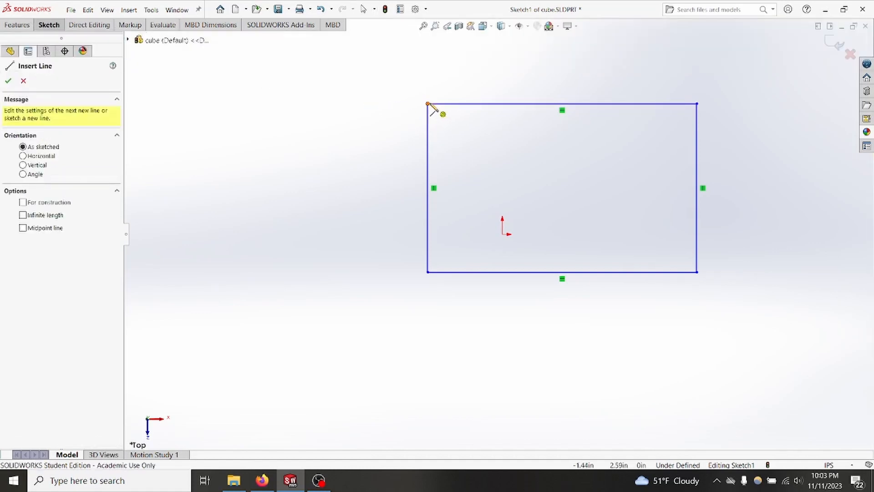
{"action": "left_click", "coordinate": [428, 104]}
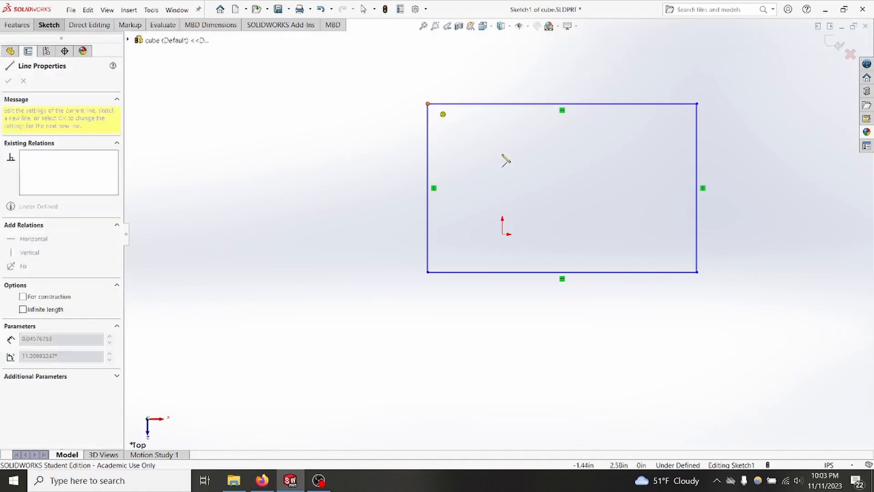
{"action": "left_click", "coordinate": [698, 272]}
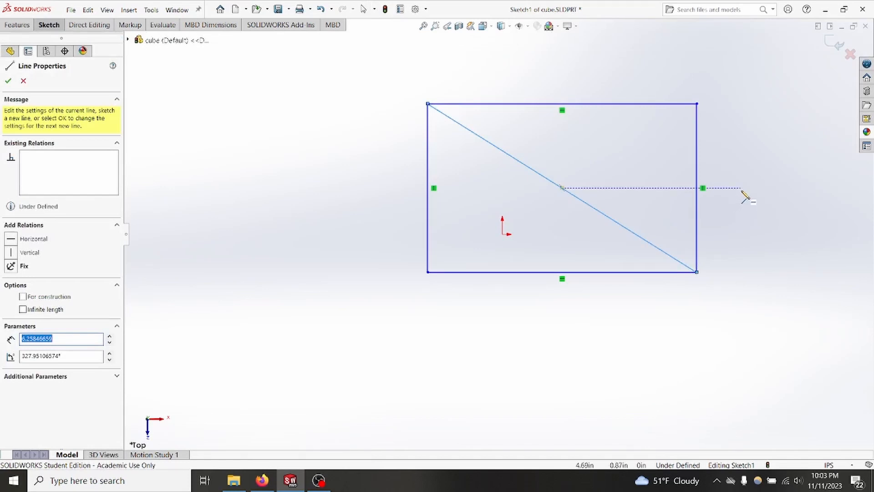
{"action": "key", "text": "Escape"}
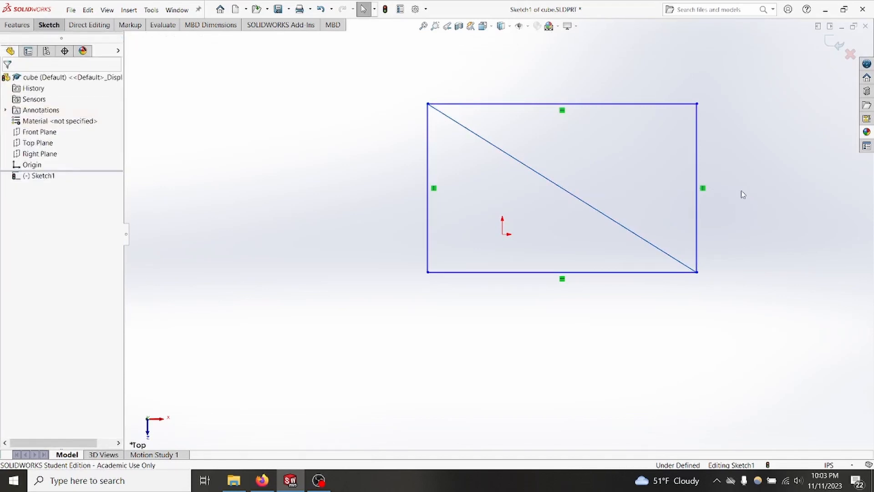
{"action": "left_click", "coordinate": [555, 186]}
{"action": "right_click", "coordinate": [555, 186]}
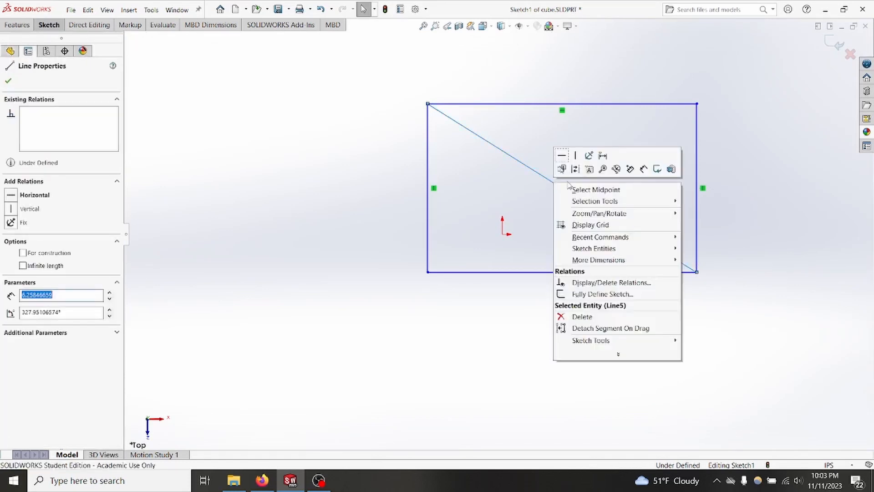
{"action": "left_click", "coordinate": [576, 169]}
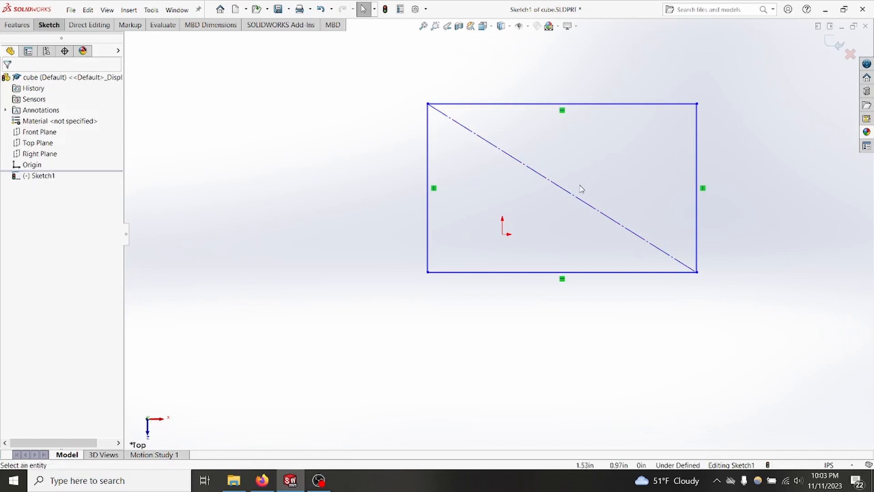
Step: Make the midpoint of the diagonal construction line coincident with the sketch origin
{"action": "right_click", "coordinate": [565, 189]}
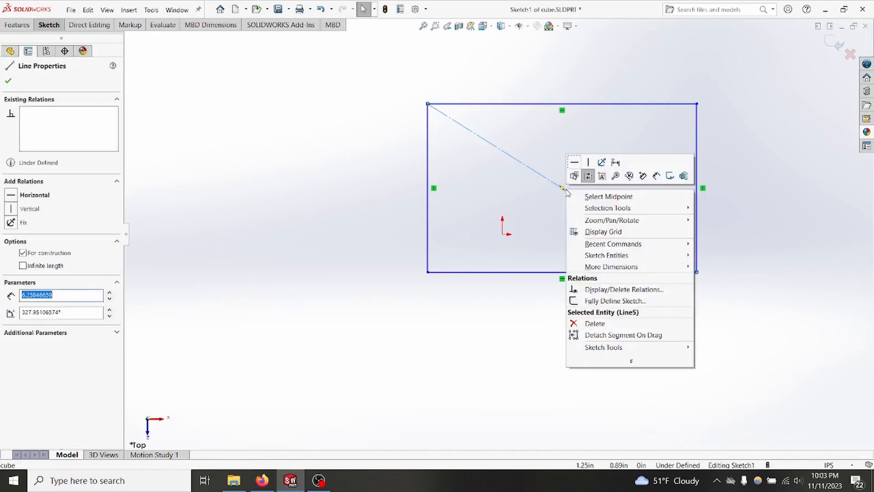
{"action": "left_click", "coordinate": [622, 197]}
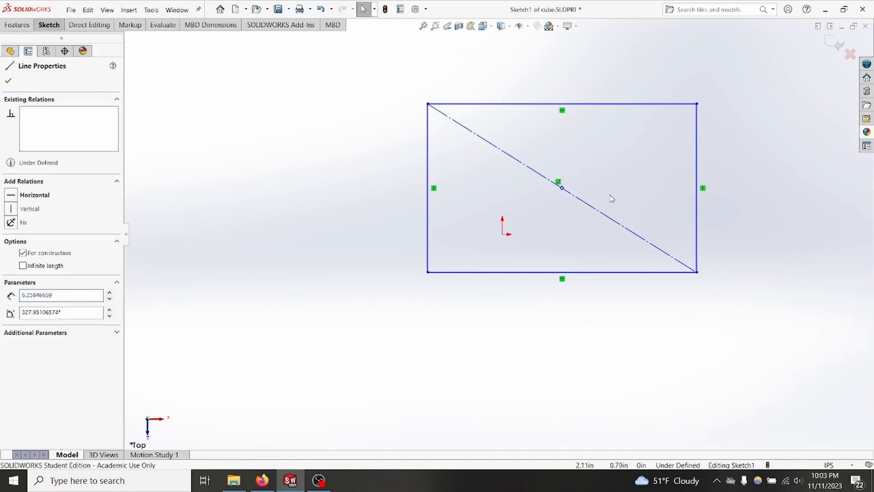
{"action": "left_click", "coordinate": [503, 234], "text": "ctrl"}
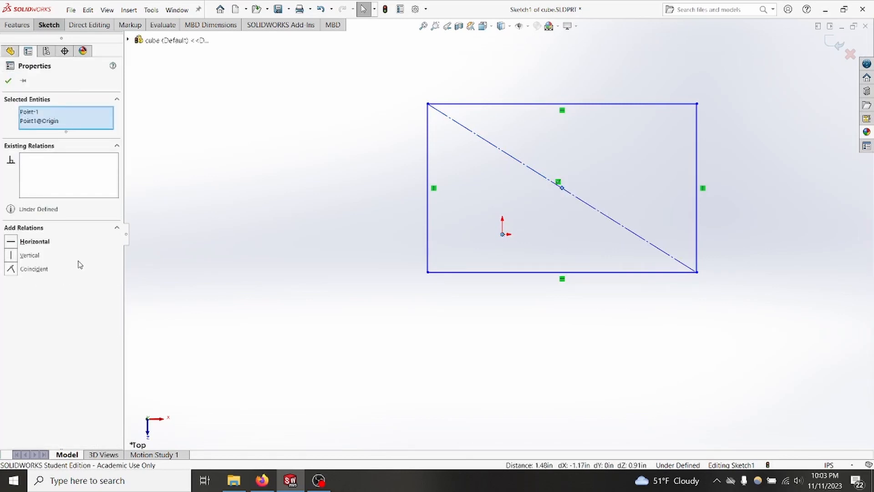
{"action": "left_click", "coordinate": [11, 270]}
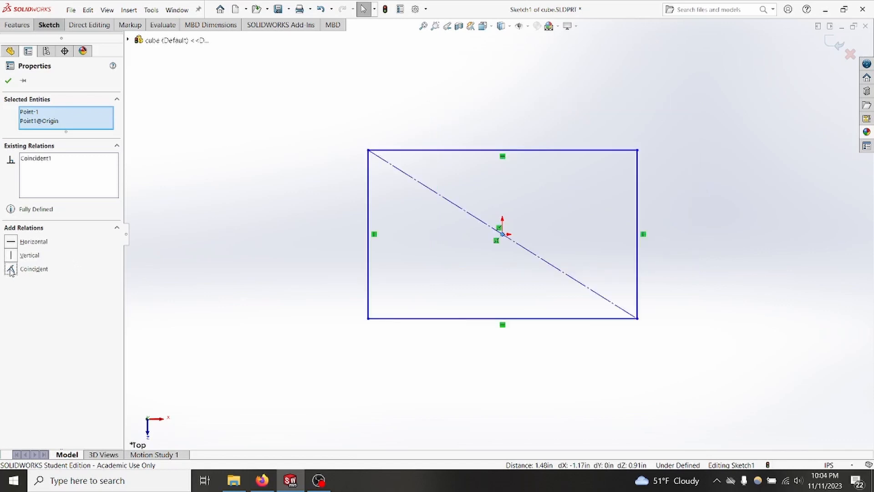
{"action": "left_click", "coordinate": [8, 82]}
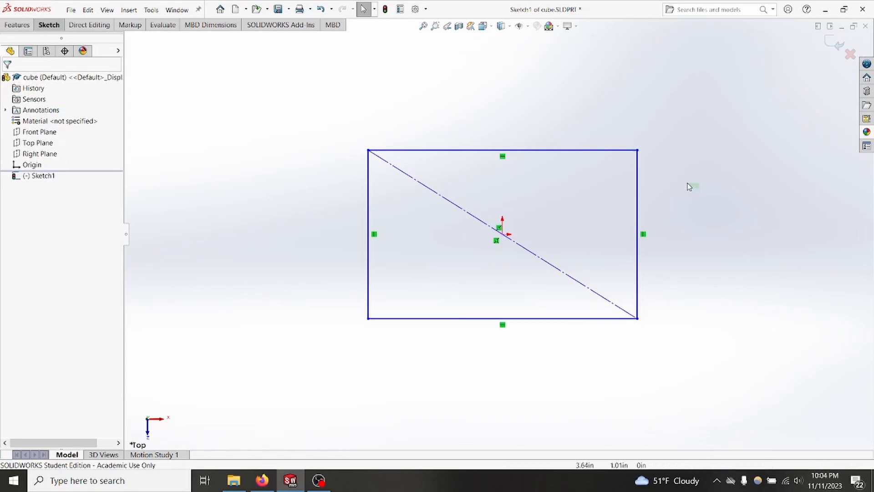
Step: Add an Equal relation between the rectangle's top and right edges to make it a square
{"action": "left_click_drag", "start_coordinate": [689, 187], "coordinate": [573, 114]}
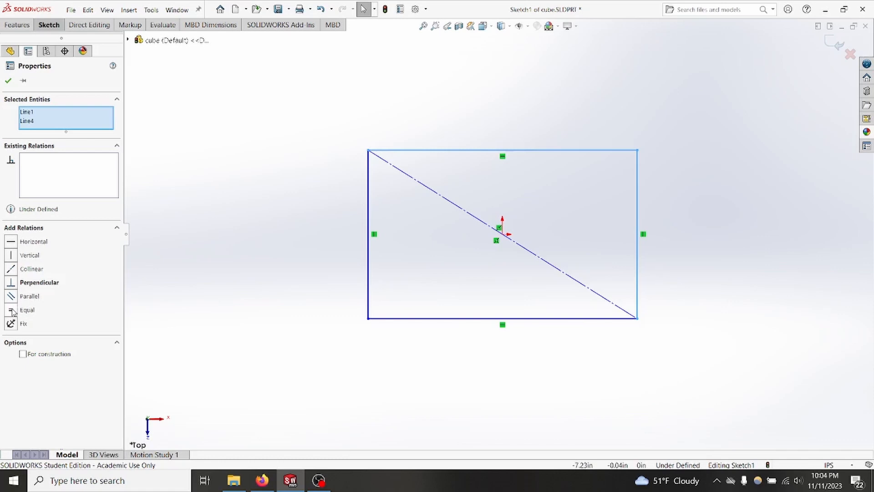
{"action": "left_click", "coordinate": [13, 313]}
{"action": "left_click", "coordinate": [703, 226]}
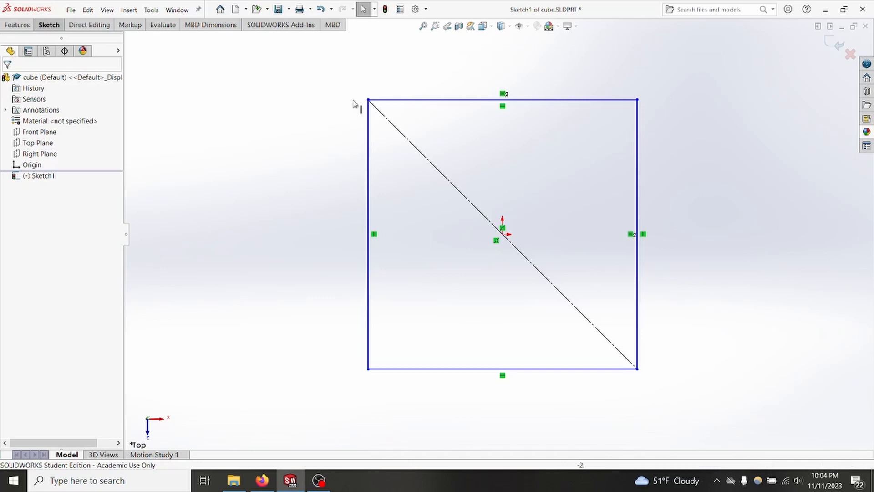
Step: Dimension the square's right edge to 3 in and exit the sketch
{"action": "left_click", "coordinate": [48, 25]}
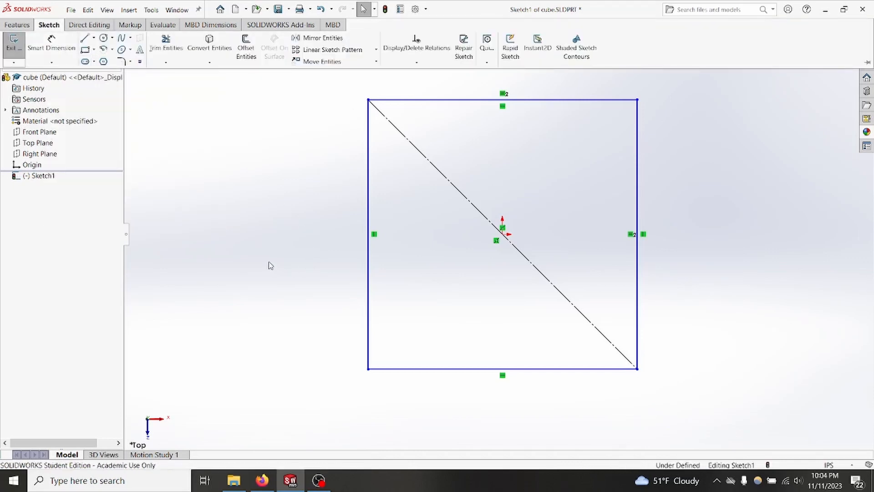
{"action": "right_click_drag", "start_coordinate": [271, 265], "coordinate": [271, 225]}
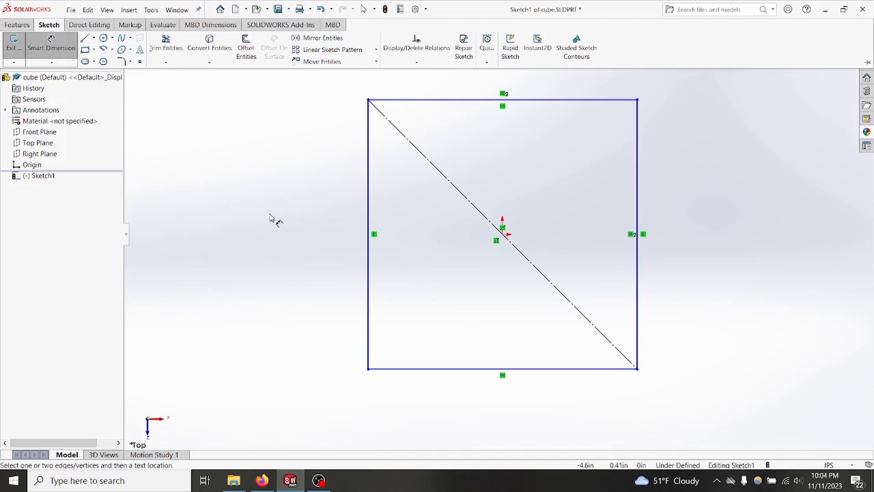
{"action": "left_click", "coordinate": [638, 190]}
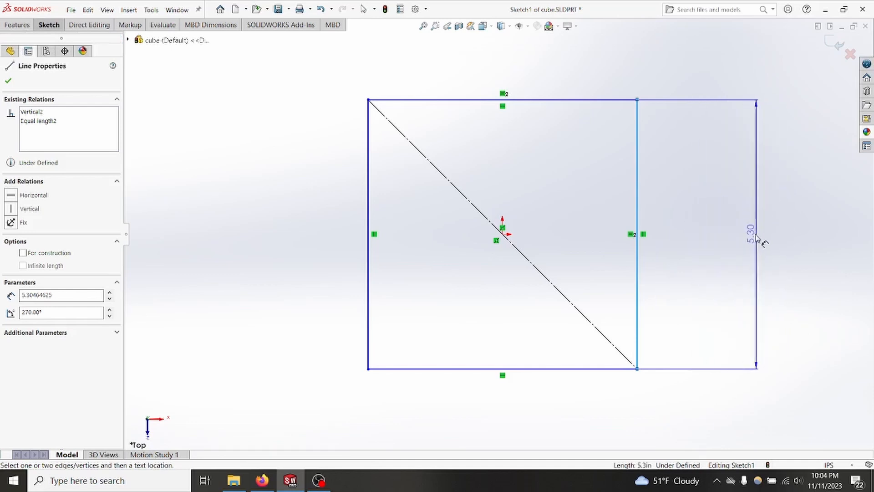
{"action": "left_click", "coordinate": [738, 245]}
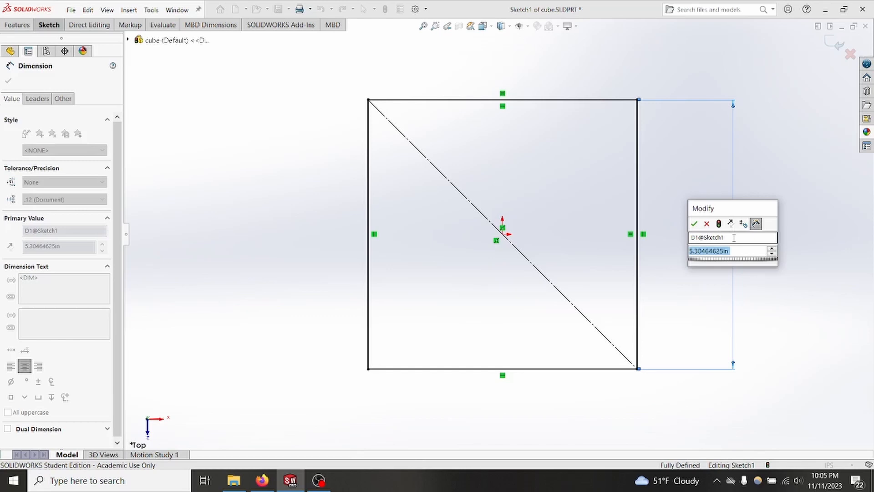
{"action": "type", "text": "3"}
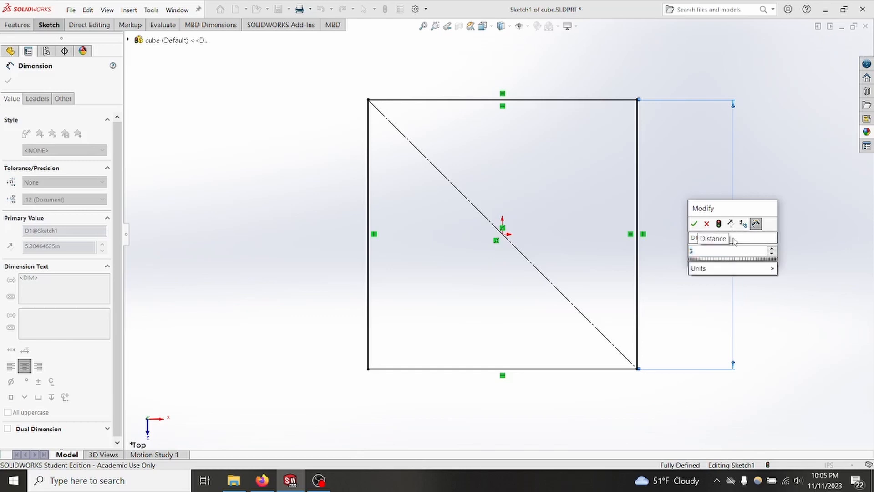
{"action": "type", "text": "in"}
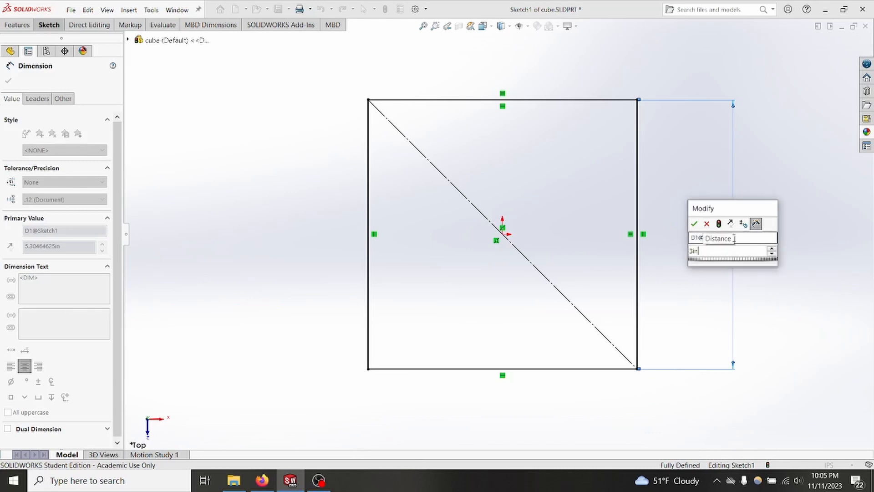
{"action": "key", "text": "Return"}
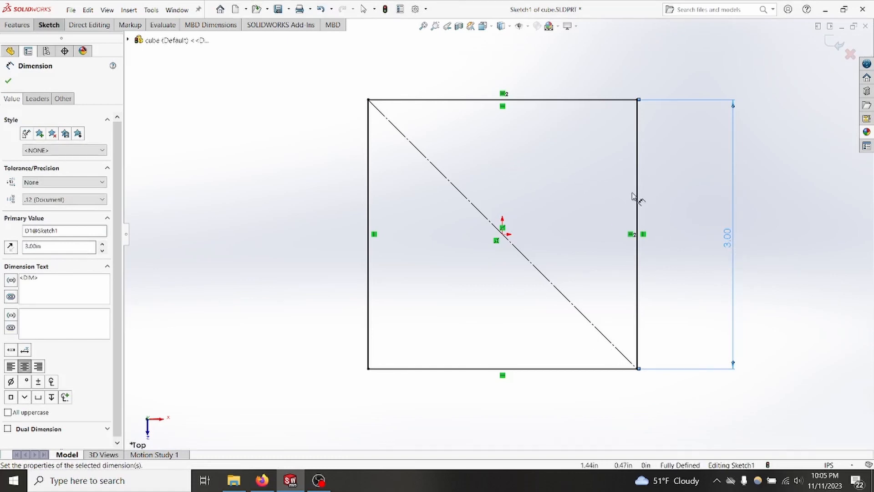
{"action": "key", "text": "Escape"}
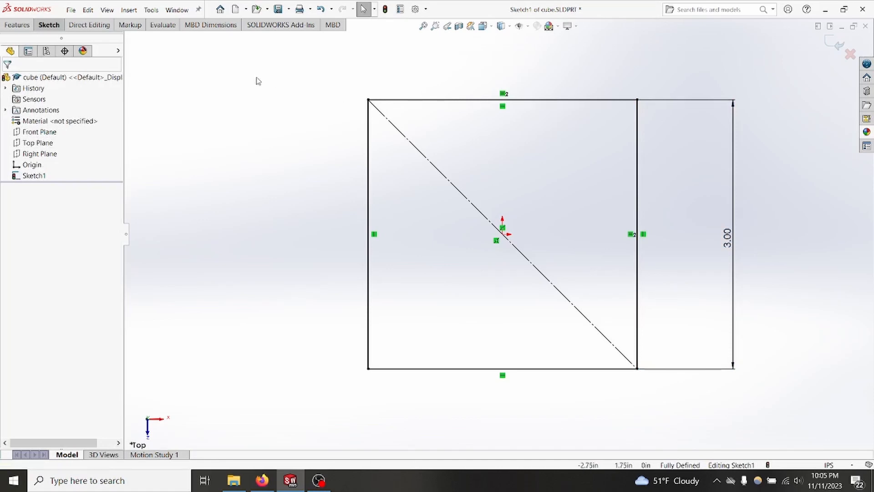
{"action": "left_click", "coordinate": [50, 25]}
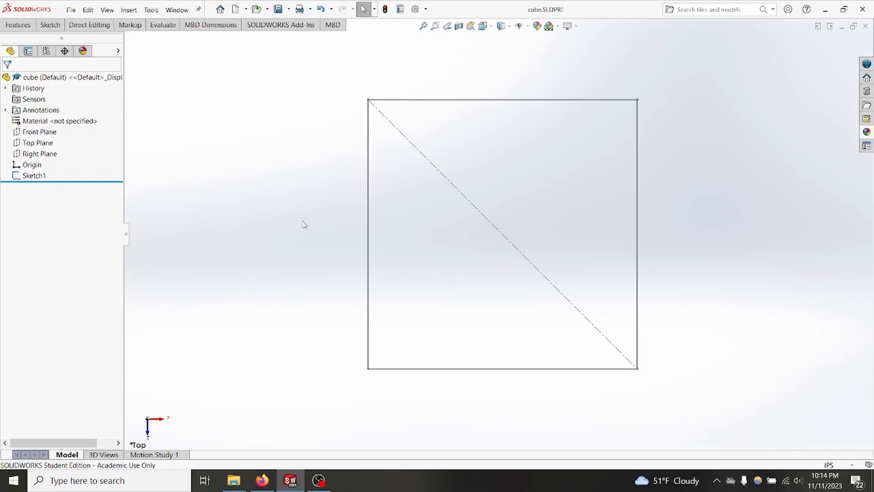
Step: Add a global variable named plywood_thickness with the value 0.116in in the part's equations
{"action": "left_click", "coordinate": [152, 10]}
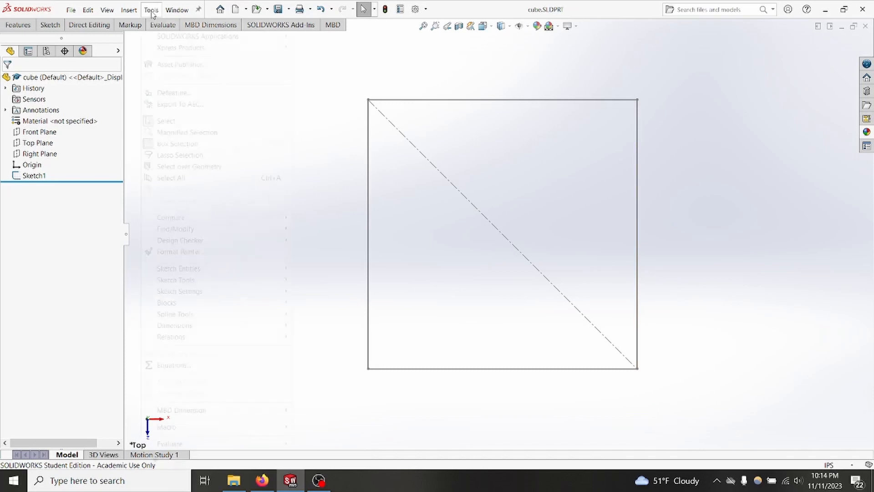
{"action": "left_click", "coordinate": [184, 365]}
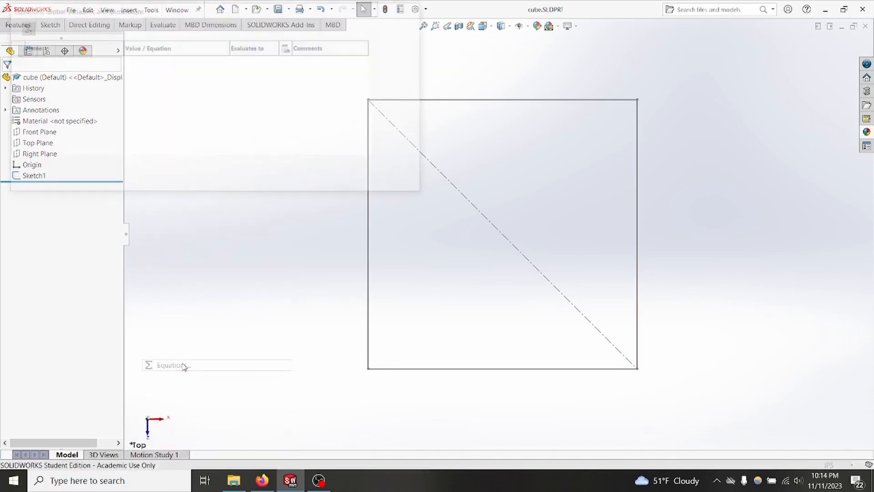
{"action": "left_click", "coordinate": [53, 71]}
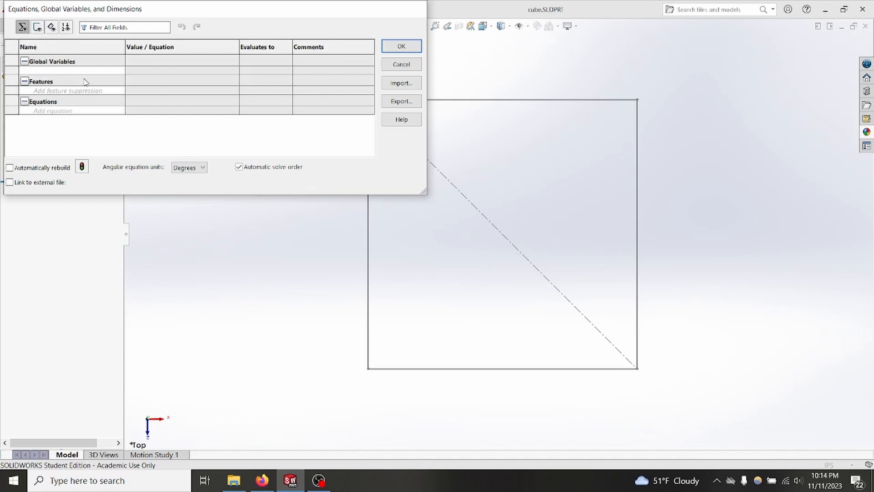
{"action": "type", "text": "plywood_thickness"}
{"action": "left_click", "coordinate": [145, 71]}
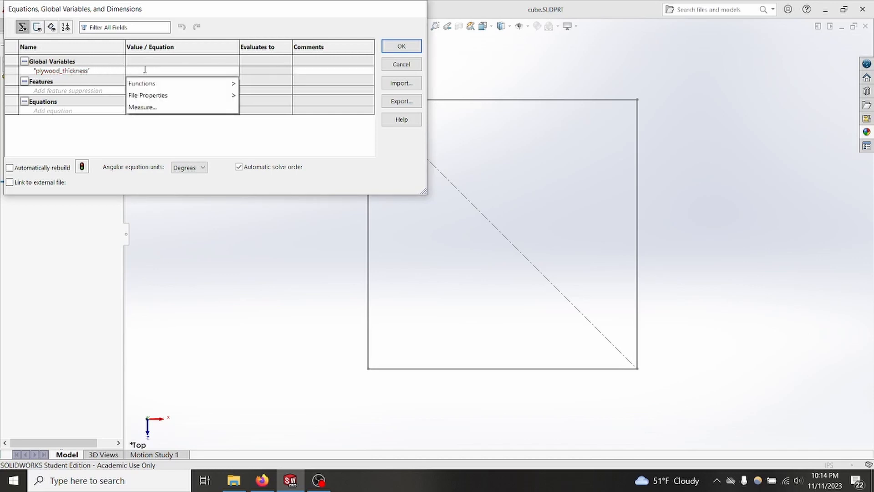
{"action": "type", "text": "0.1"}
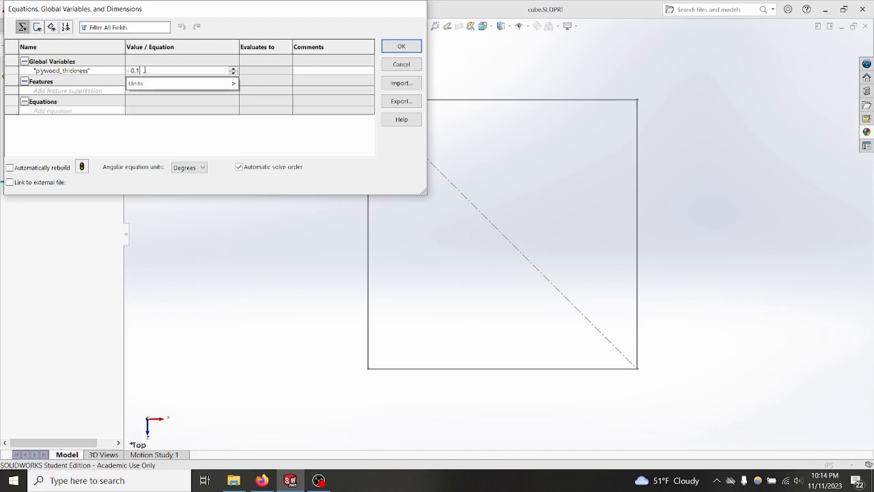
{"action": "type", "text": "16i"}
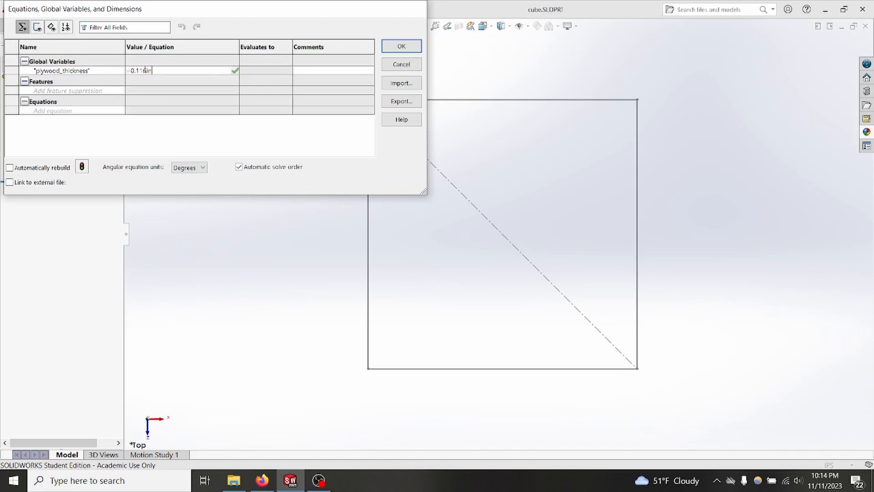
{"action": "type", "text": "n"}
{"action": "left_click", "coordinate": [401, 46]}
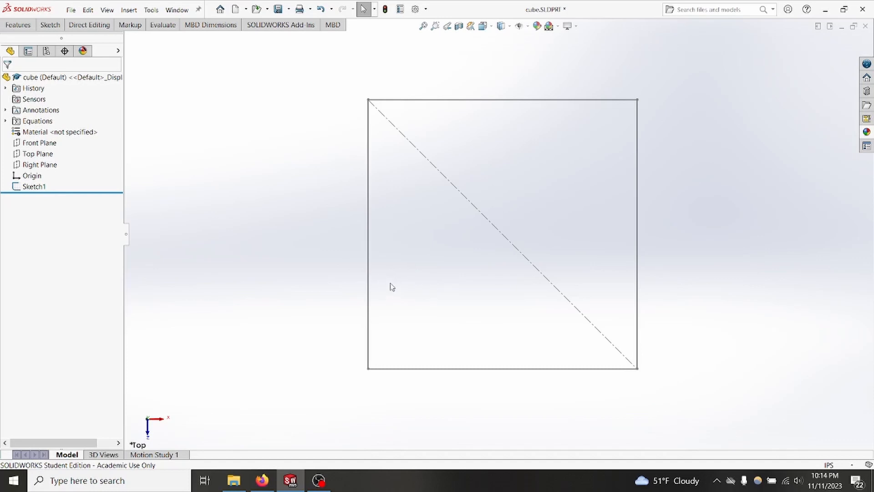
Step: Extrude the square sketch as a blind boss with its depth linked to the plywood_thickness variable
{"action": "left_click", "coordinate": [30, 189]}
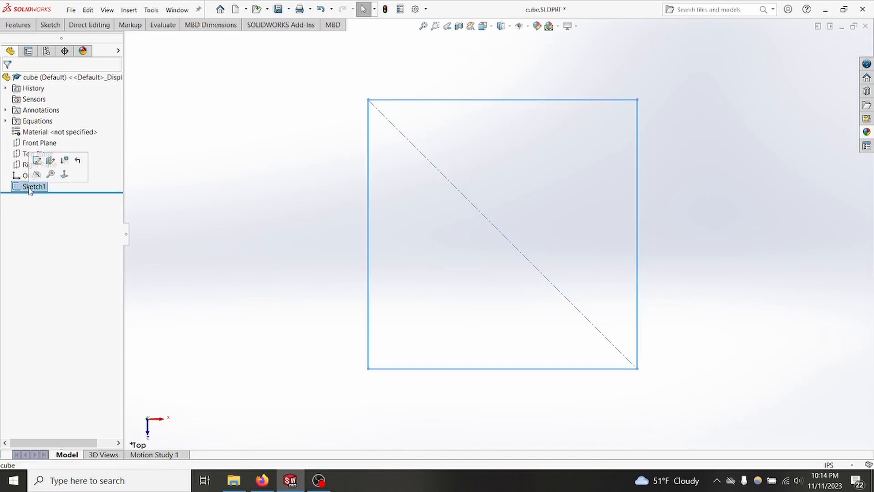
{"action": "left_click", "coordinate": [14, 26]}
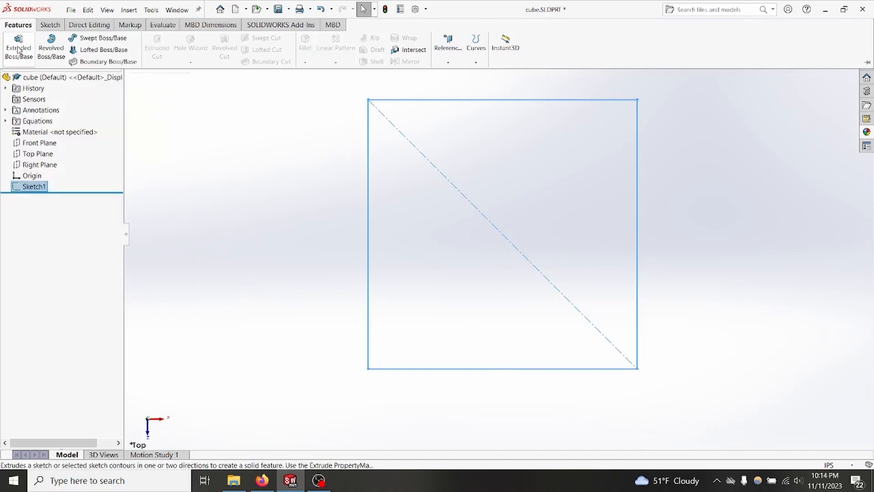
{"action": "left_click", "coordinate": [18, 45]}
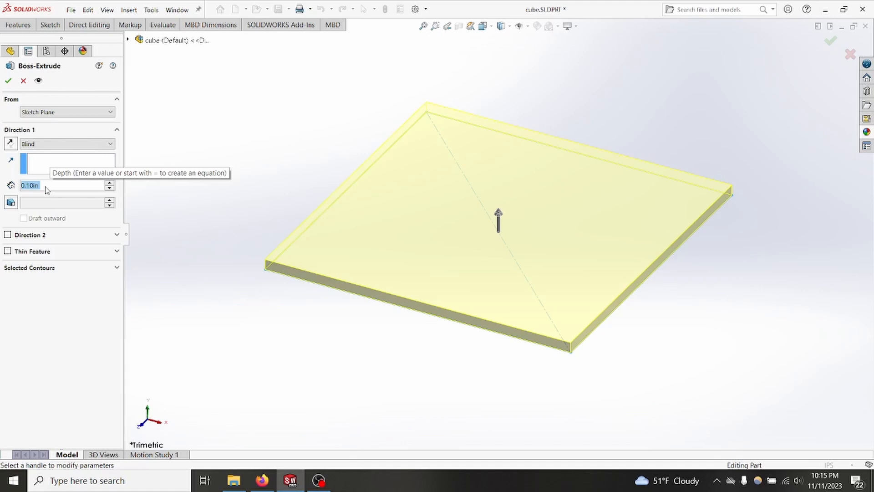
{"action": "type", "text": "=ply"}
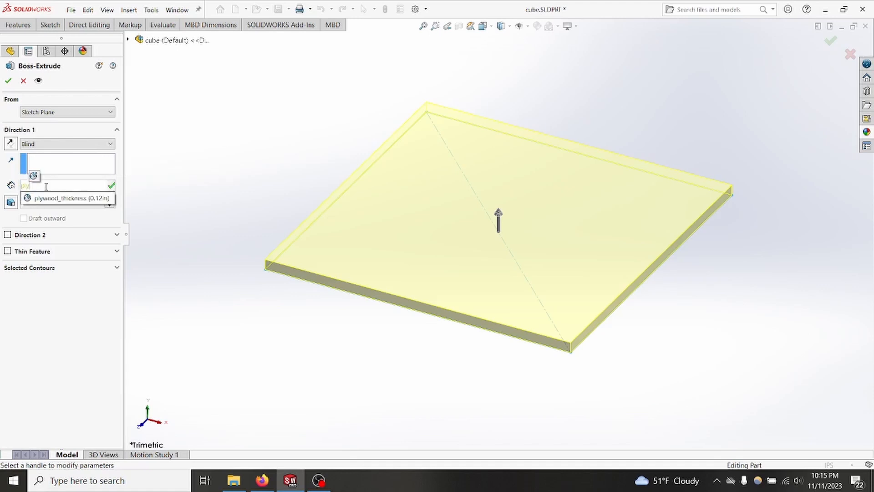
{"action": "left_click", "coordinate": [51, 199]}
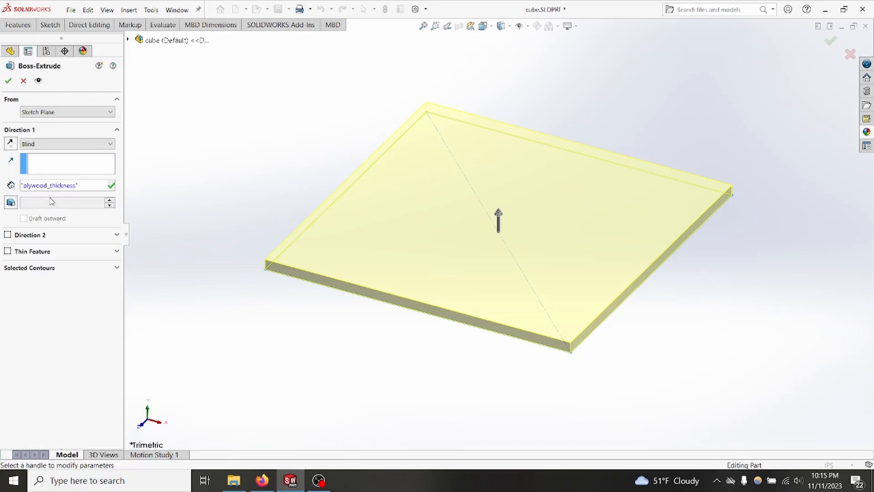
{"action": "left_click", "coordinate": [8, 81]}
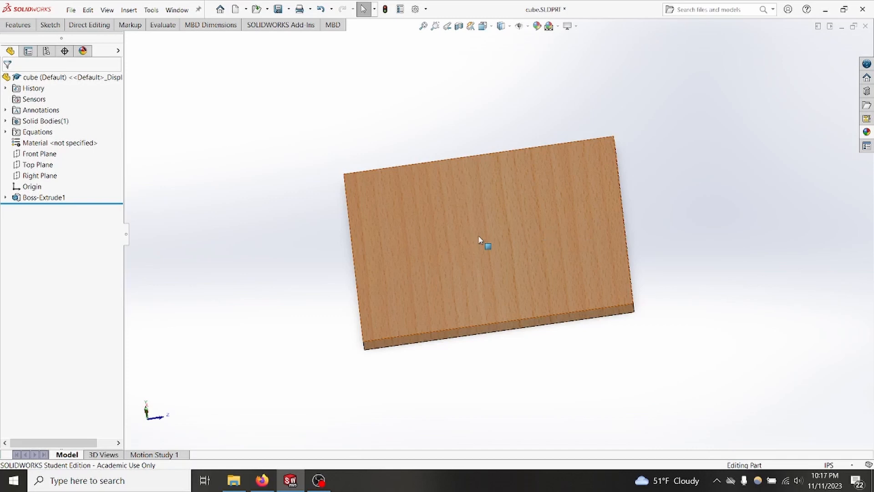
{"action": "middle_click_drag", "start_coordinate": [479, 239], "coordinate": [410, 73]}
{"action": "scroll", "coordinate": [482, 204], "scroll_direction": "up", "scroll_amount": 2}
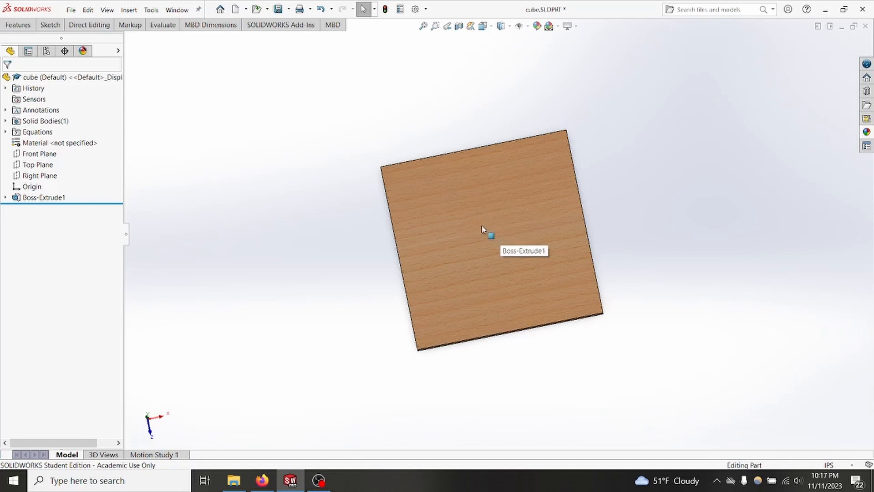
{"action": "mouse_move", "coordinate": [484, 229]}
{"action": "middle_mouse_down", "text": "ctrl"}
{"action": "mouse_move", "coordinate": [595, 147]}
{"action": "mouse_move", "coordinate": [400, 170]}
{"action": "mouse_move", "coordinate": [496, 221]}
{"action": "middle_mouse_up", "text": "ctrl"}
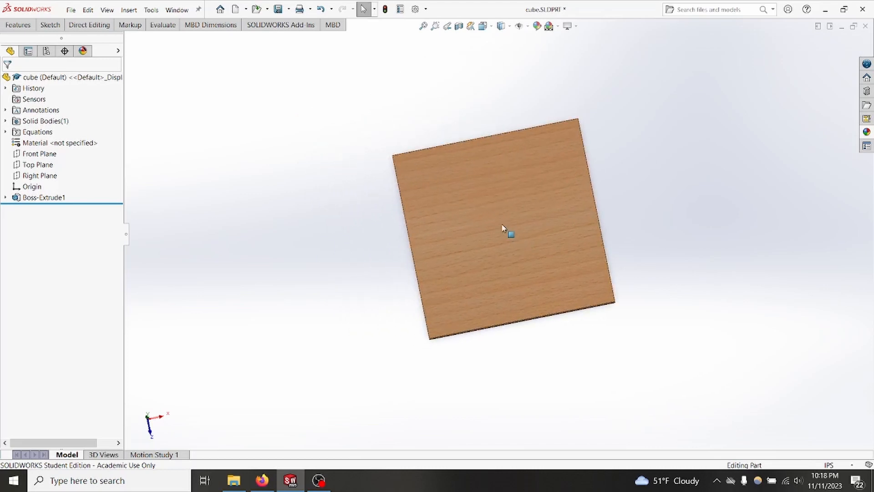
{"action": "scroll", "coordinate": [503, 228], "scroll_direction": "up", "scroll_amount": 5}
{"action": "scroll", "coordinate": [505, 231], "scroll_direction": "down", "scroll_amount": 5}
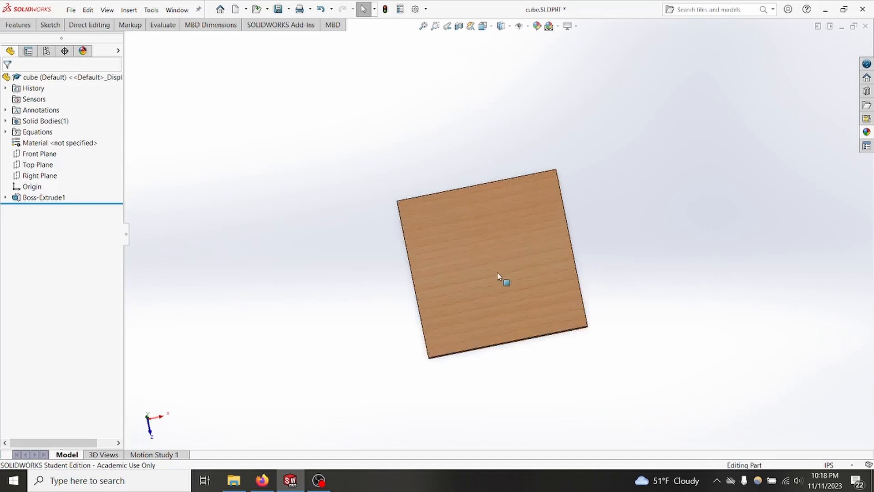
{"action": "scroll", "coordinate": [498, 276], "scroll_direction": "down", "scroll_amount": 3}
{"action": "scroll", "coordinate": [463, 355], "scroll_direction": "up", "scroll_amount": 1}
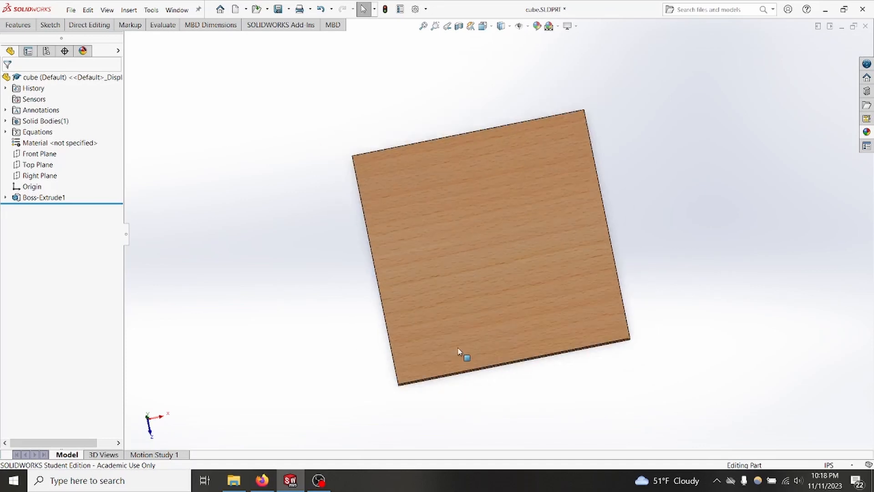
Step: Start a sketch on the plate's thin side face and draw a corner rectangle about 3.36 by 3.13 in from its lower-right corner
{"action": "middle_click_drag", "start_coordinate": [458, 332], "coordinate": [505, 156], "text": "ctrl"}
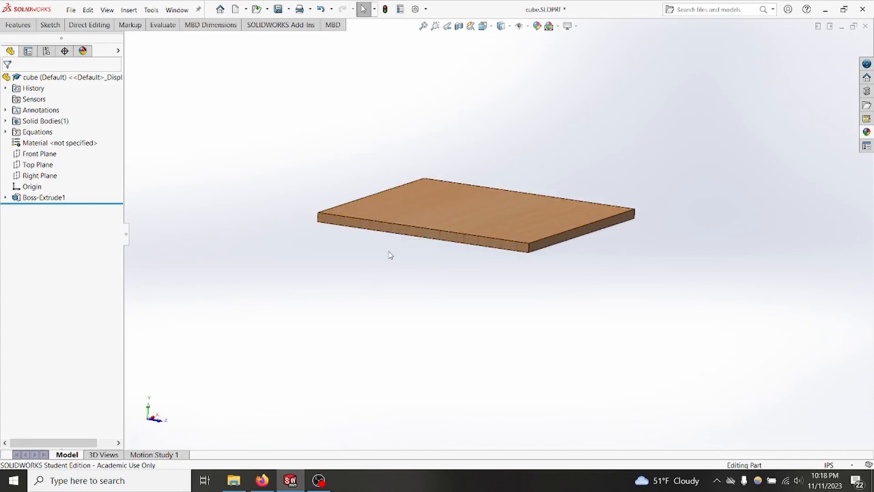
{"action": "scroll", "coordinate": [401, 238], "scroll_direction": "down", "scroll_amount": 5}
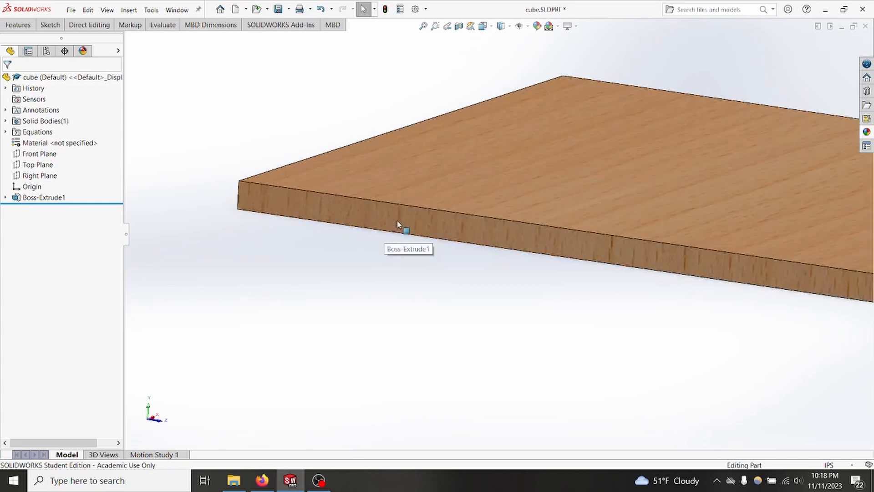
{"action": "right_click", "coordinate": [394, 219]}
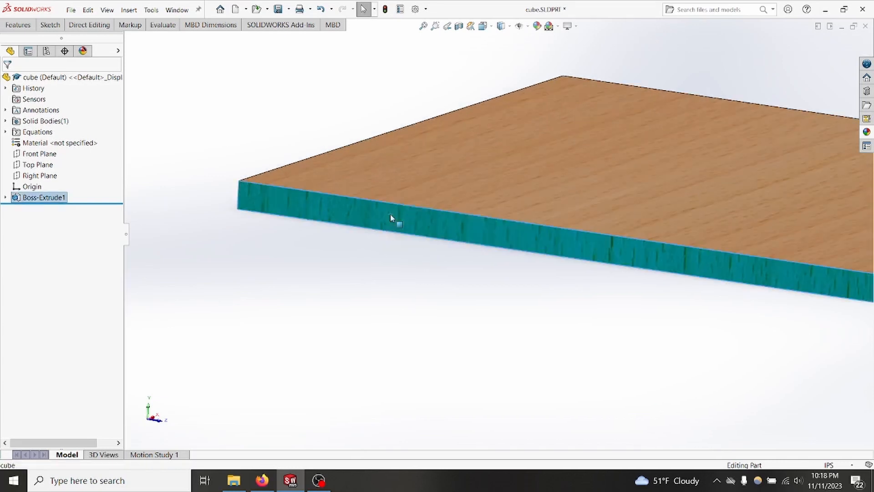
{"action": "left_click", "coordinate": [413, 201]}
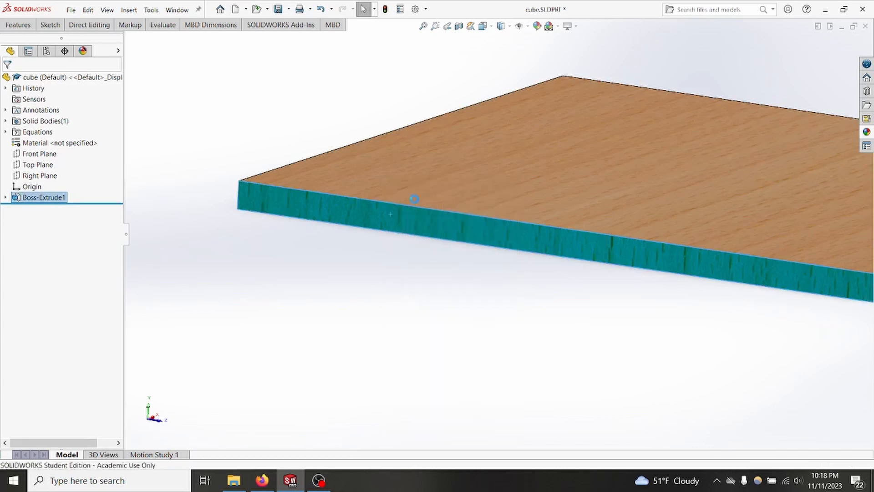
{"action": "key", "text": "r"}
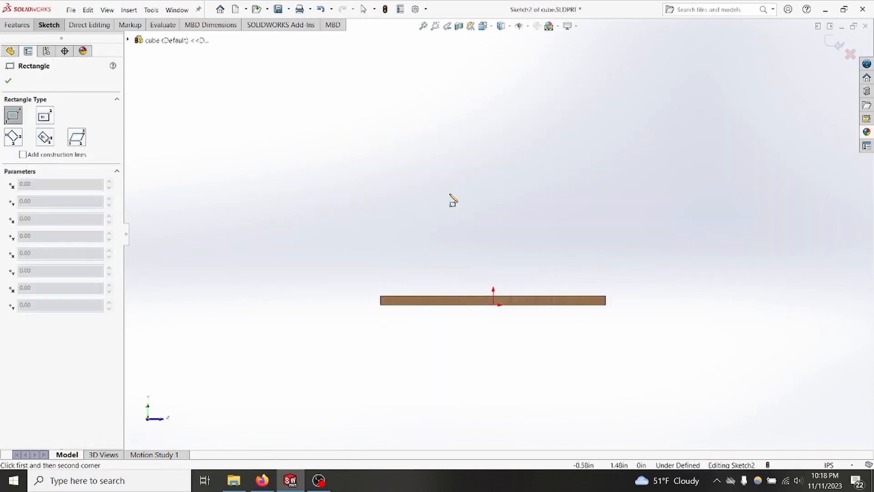
{"action": "left_click", "coordinate": [606, 305]}
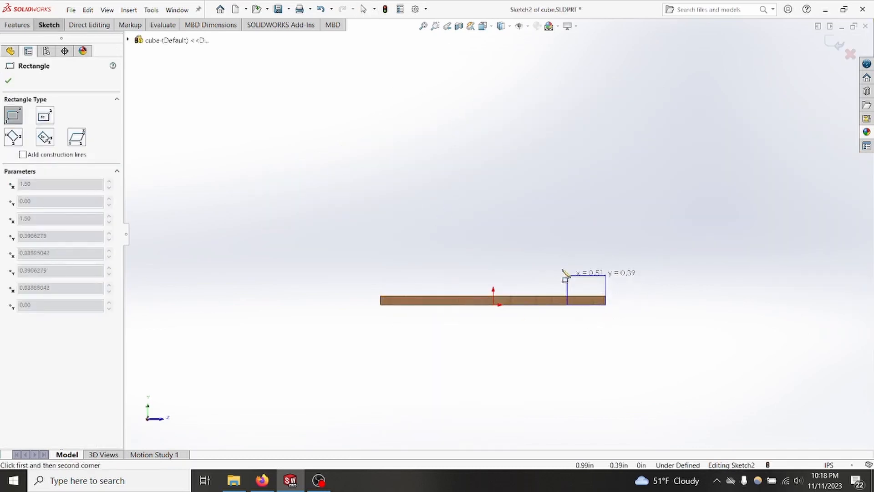
{"action": "left_click", "coordinate": [355, 71]}
{"action": "key", "text": "Escape"}
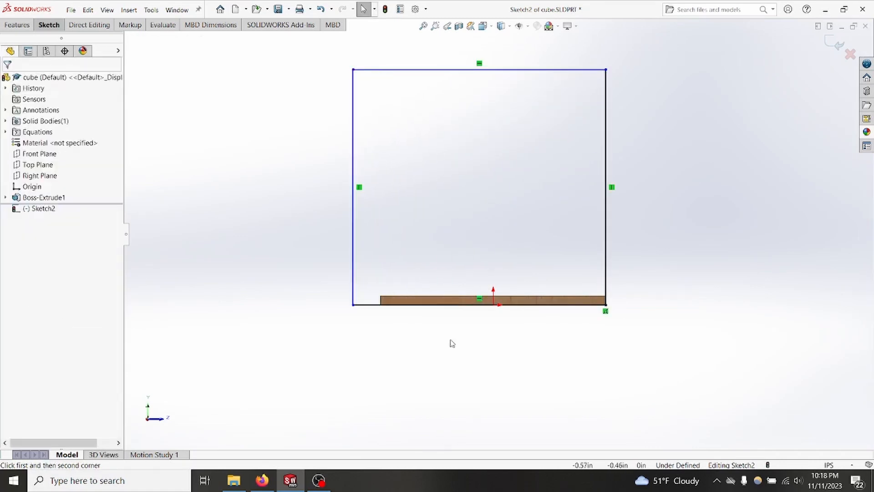
Step: Add an Equal relation between the top and right edges of the side-face rectangle
{"action": "left_click_drag", "start_coordinate": [656, 113], "coordinate": [541, 51]}
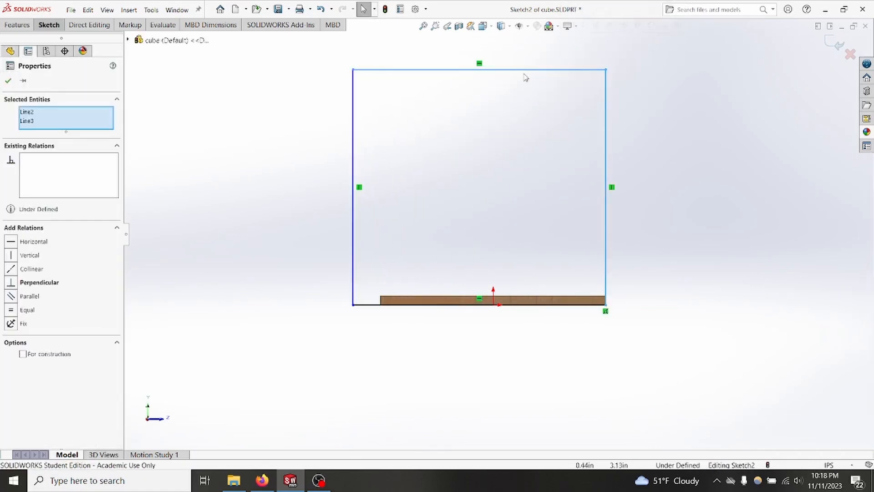
{"action": "left_click", "coordinate": [10, 310]}
{"action": "left_click", "coordinate": [9, 81]}
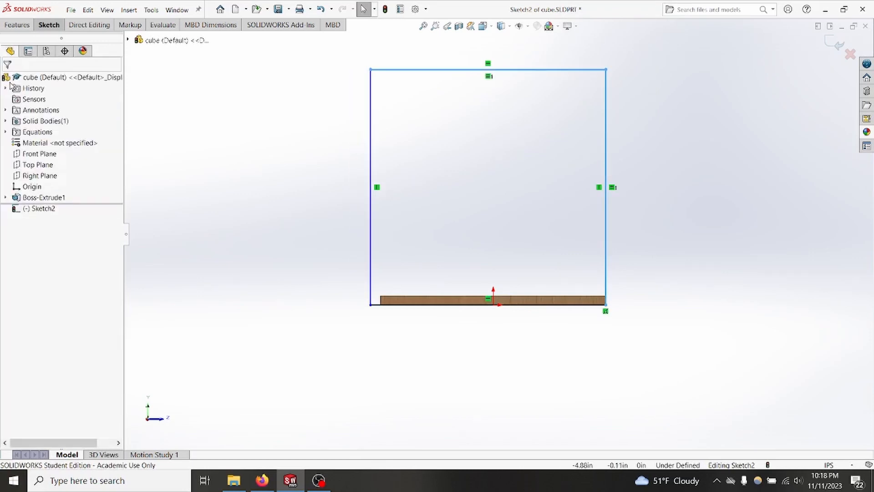
Step: Make the rectangle's lower-left corner coincident with the base plate's end face and exit the sketch
{"action": "scroll", "coordinate": [382, 307], "scroll_direction": "down", "scroll_amount": 3}
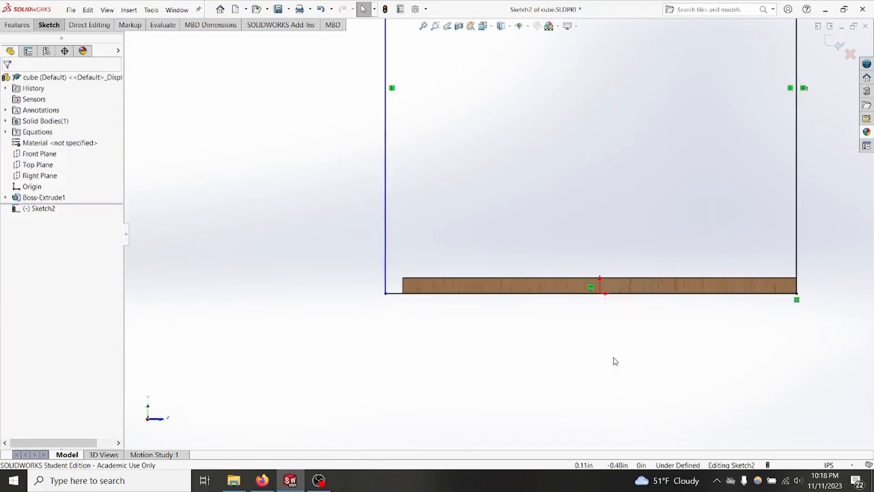
{"action": "scroll", "coordinate": [416, 300], "scroll_direction": "down", "scroll_amount": 3}
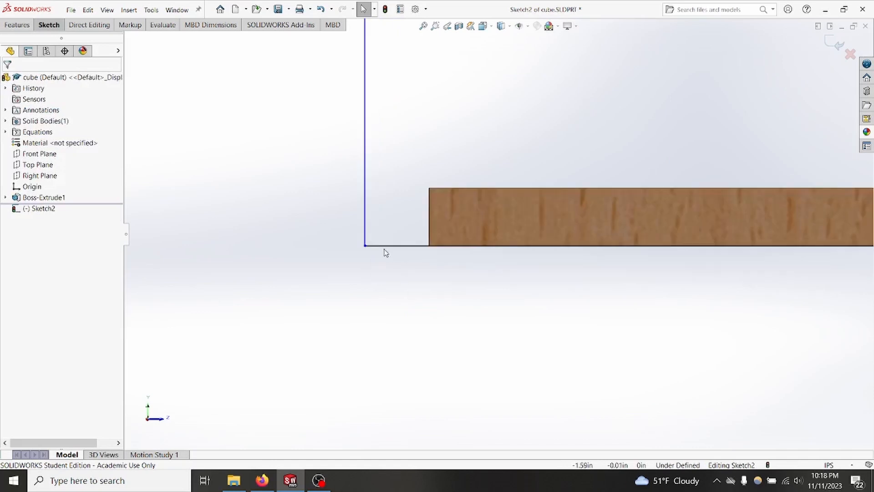
{"action": "left_click", "coordinate": [365, 246]}
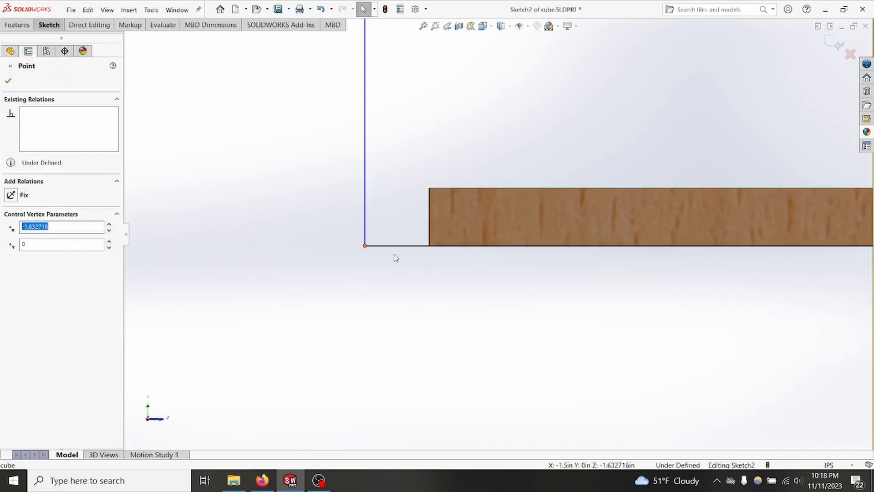
{"action": "middle_click_drag", "start_coordinate": [390, 286], "coordinate": [397, 288]}
{"action": "left_click", "coordinate": [395, 215], "text": "ctrl"}
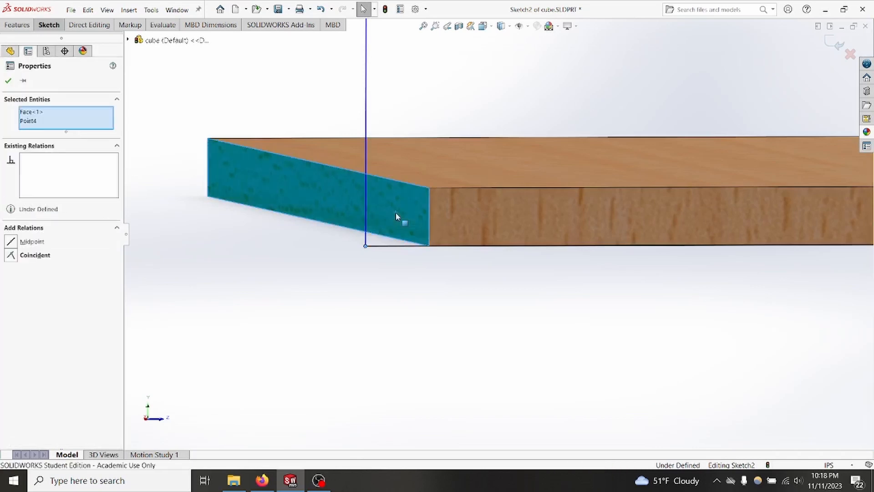
{"action": "left_click", "coordinate": [14, 259]}
{"action": "left_click", "coordinate": [8, 81]}
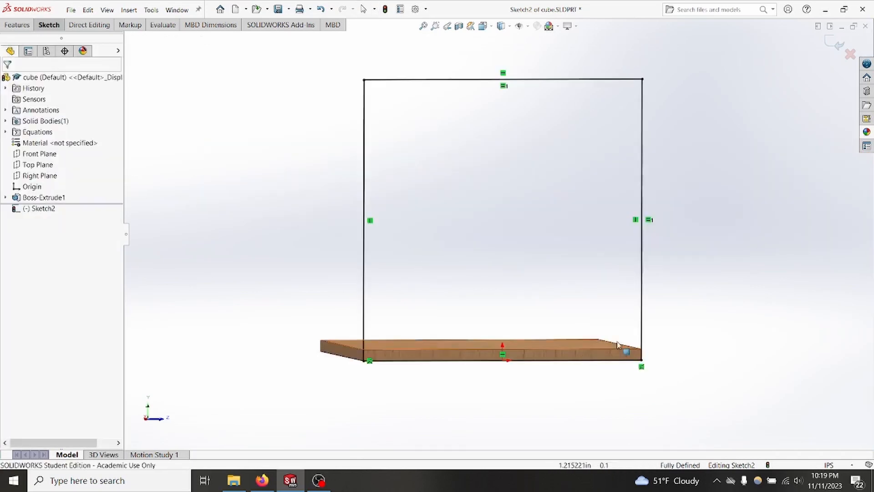
{"action": "double_click", "coordinate": [680, 309]}
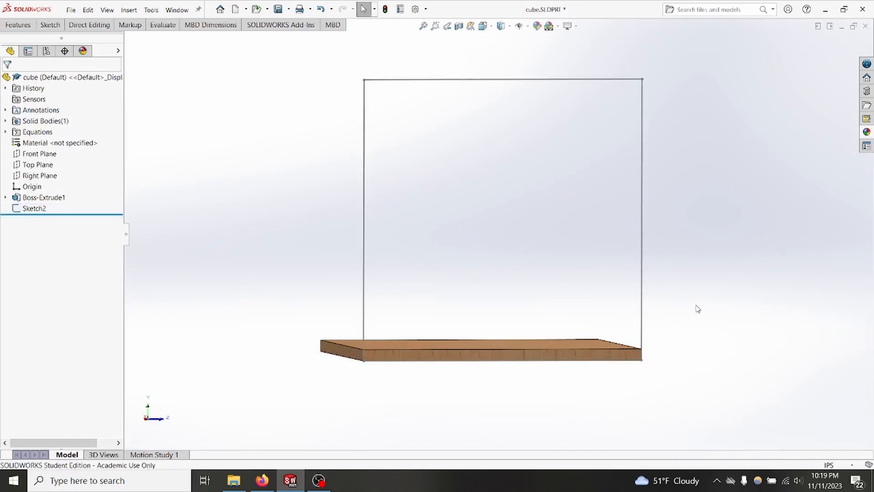
Step: Extrude Sketch2 as a blind boss reversed inward over the base, with depth linked to plywood_thickness and Merge result off
{"action": "left_click", "coordinate": [33, 209]}
{"action": "left_click", "coordinate": [18, 25]}
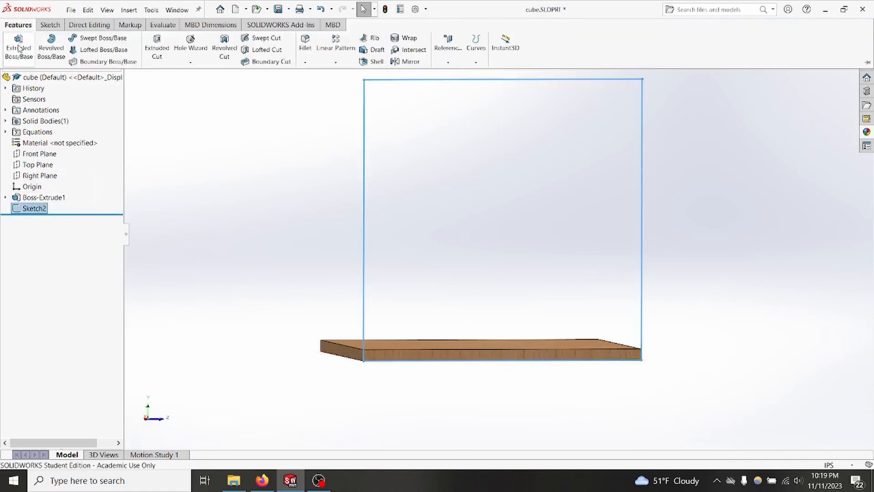
{"action": "left_click", "coordinate": [18, 50]}
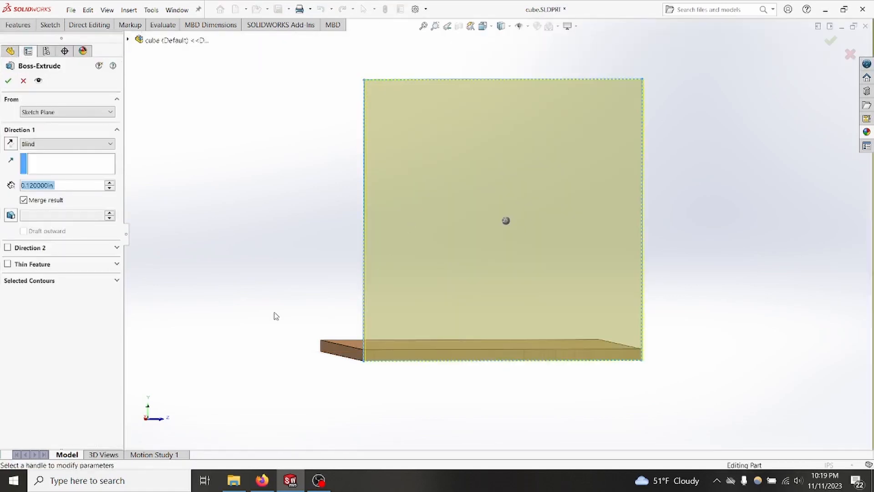
{"action": "middle_click_drag", "start_coordinate": [276, 315], "coordinate": [314, 314]}
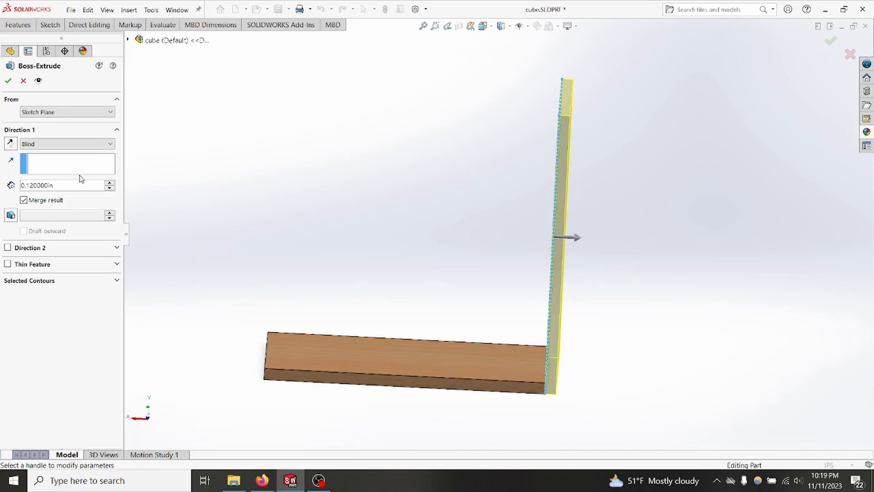
{"action": "left_click", "coordinate": [10, 145]}
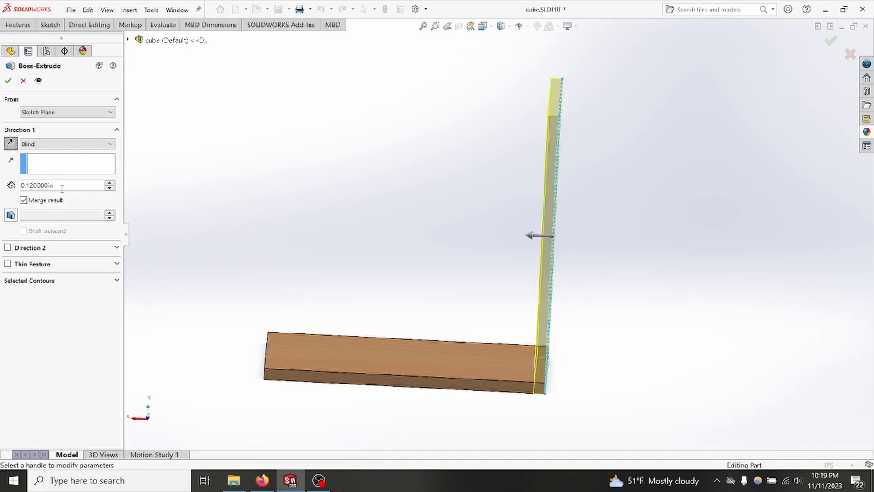
{"action": "type", "text": "="}
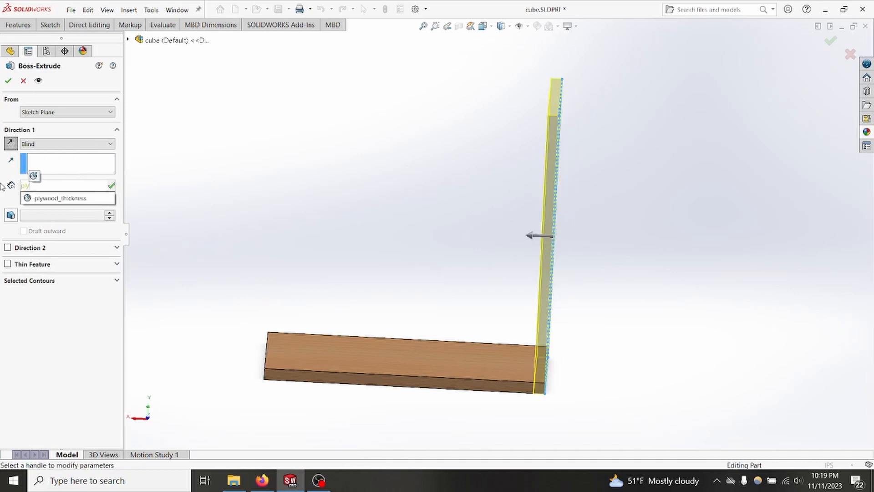
{"action": "left_click", "coordinate": [48, 199]}
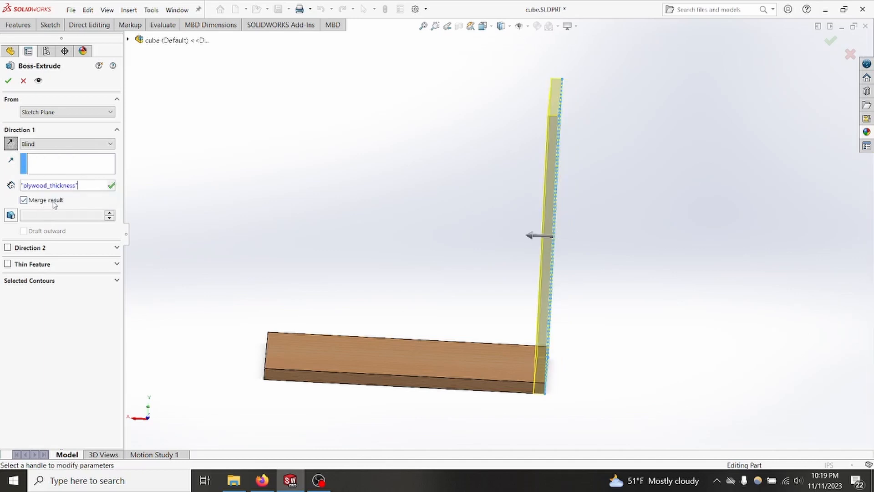
{"action": "left_click", "coordinate": [24, 201]}
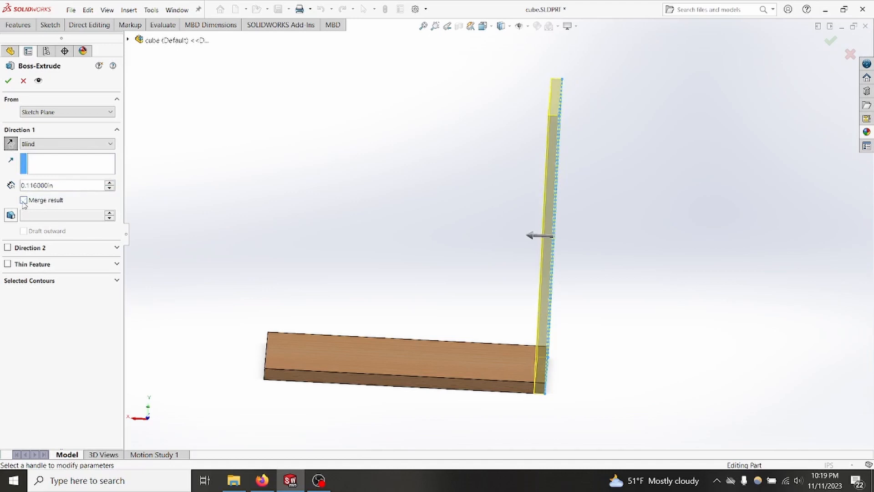
{"action": "left_click", "coordinate": [6, 81]}
Step: Start a sketch on the base plate's thin side face beside the upright panel and draw a corner rectangle about 3.09 by 3.06 in from the lower-right corner
{"action": "scroll", "coordinate": [325, 242], "scroll_direction": "up", "scroll_amount": 2}
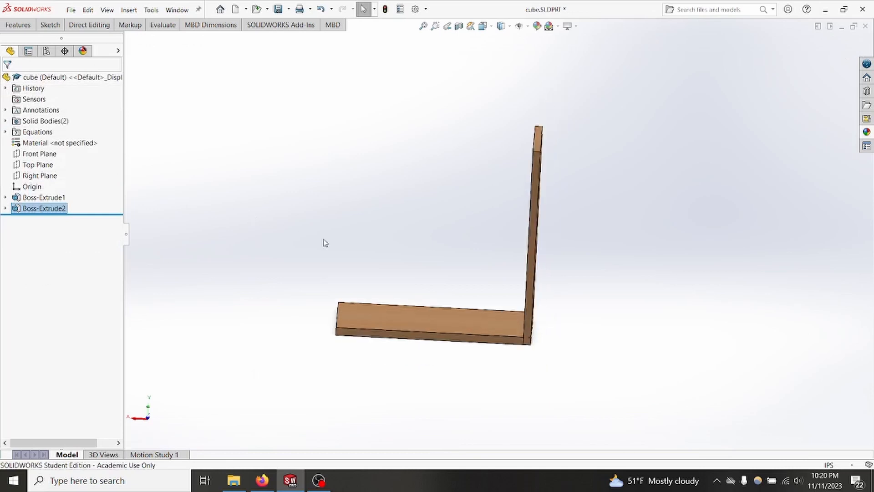
{"action": "middle_click_drag", "start_coordinate": [292, 233], "coordinate": [312, 240], "text": "ctrl"}
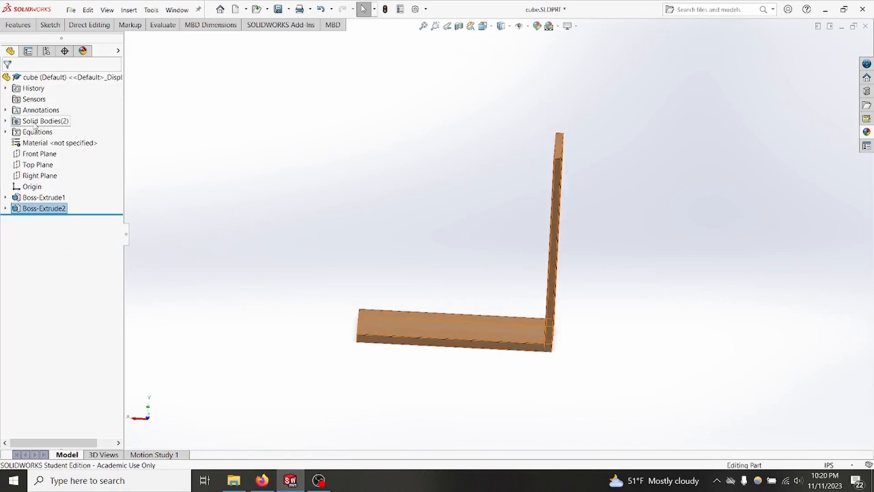
{"action": "scroll", "coordinate": [433, 357], "scroll_direction": "down", "scroll_amount": 3}
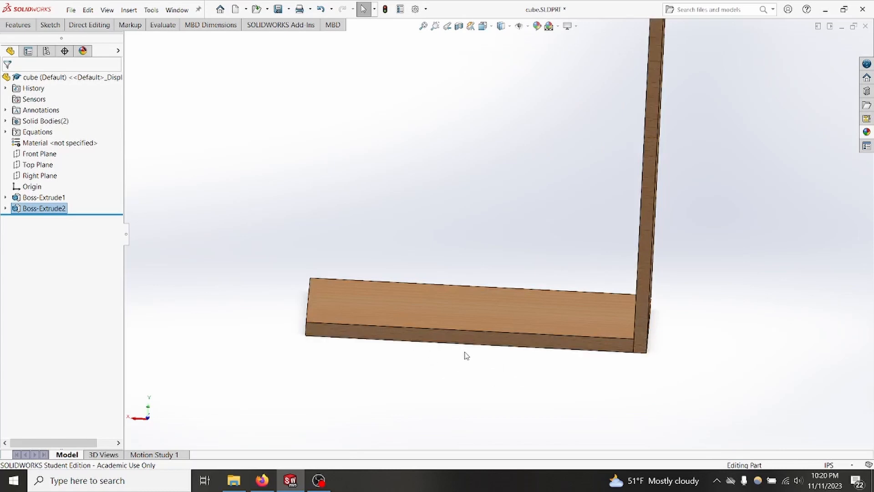
{"action": "right_click", "coordinate": [458, 345]}
{"action": "left_click", "coordinate": [474, 257]}
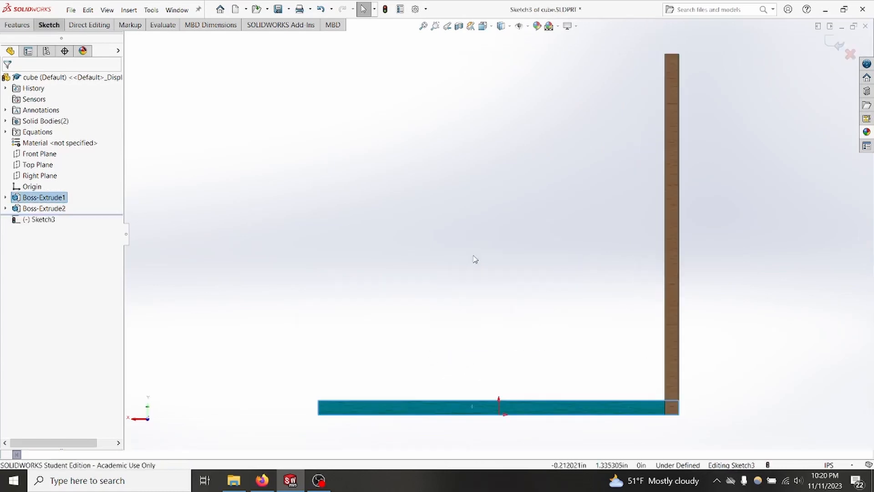
{"action": "right_click_drag", "start_coordinate": [549, 231], "coordinate": [588, 233]}
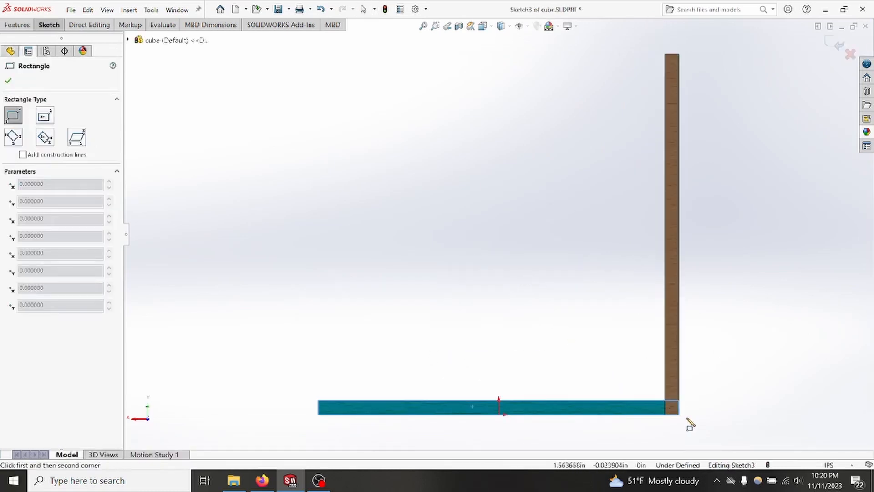
{"action": "left_click", "coordinate": [679, 415]}
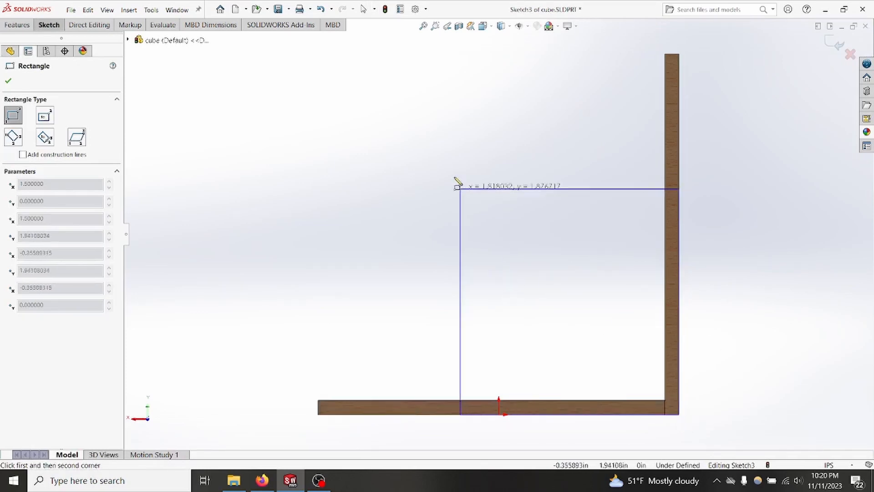
{"action": "left_click", "coordinate": [307, 47]}
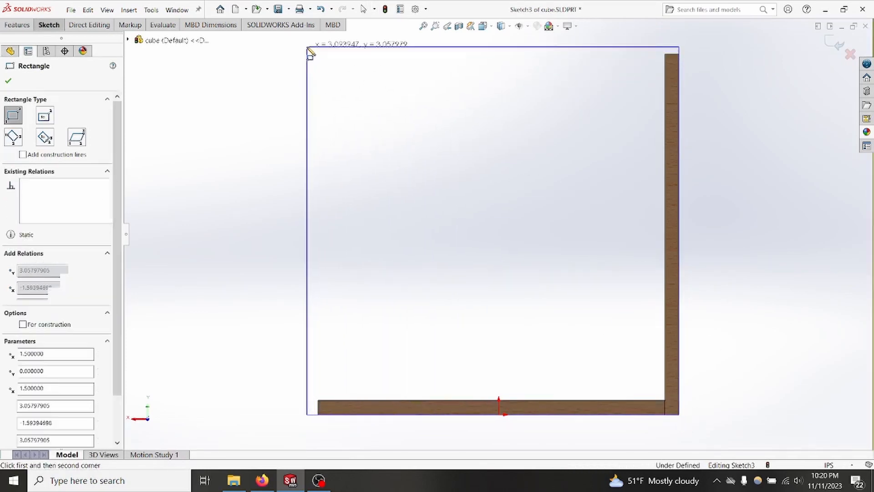
{"action": "key", "text": "Escape"}
Step: Make the rectangle's top and left edges equal and its lower-left corner coincident with the base plate's end face, then exit the sketch
{"action": "left_click_drag", "start_coordinate": [391, 140], "coordinate": [263, 31]}
{"action": "left_click", "coordinate": [13, 312]}
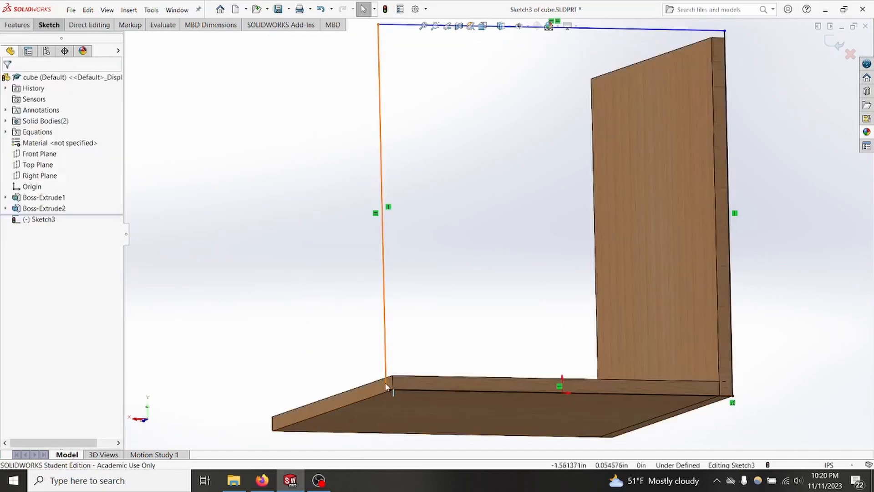
{"action": "left_click", "coordinate": [388, 390]}
{"action": "left_click", "coordinate": [354, 392], "text": "ctrl"}
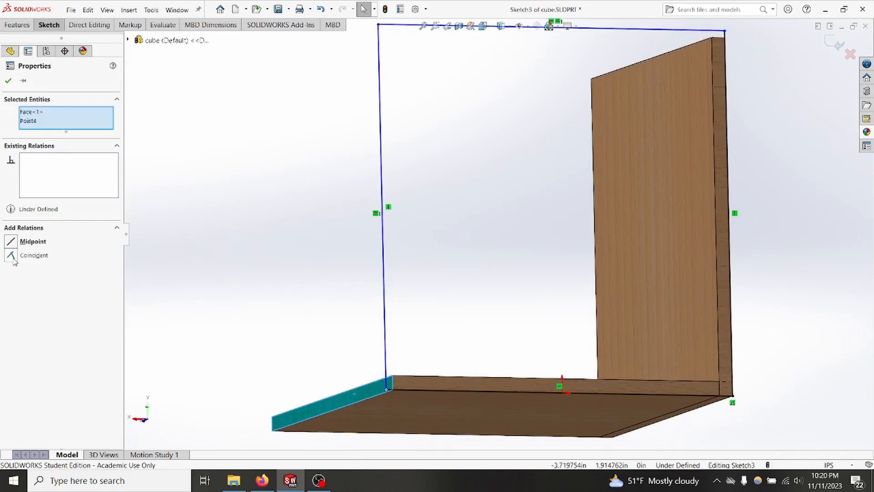
{"action": "left_click", "coordinate": [12, 256]}
{"action": "left_click", "coordinate": [6, 81]}
{"action": "scroll", "coordinate": [510, 233], "scroll_direction": "up", "scroll_amount": 2}
{"action": "middle_click_drag", "start_coordinate": [514, 233], "coordinate": [486, 267]}
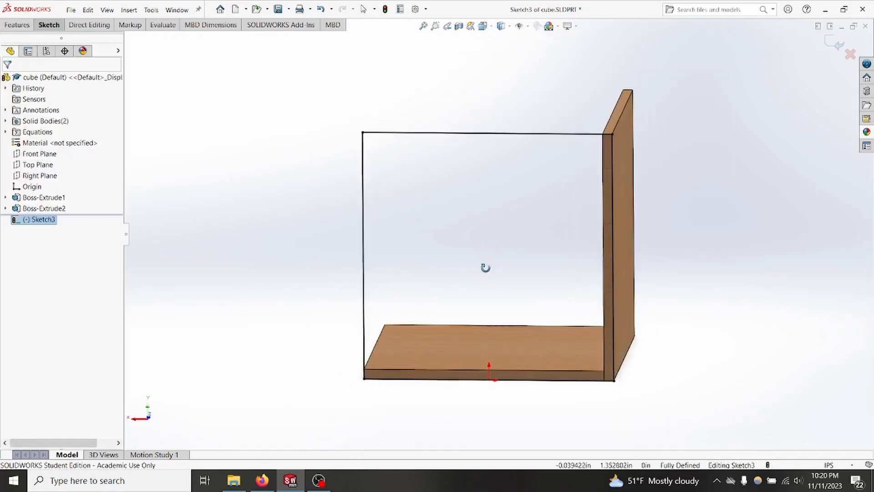
{"action": "left_click", "coordinate": [241, 218]}
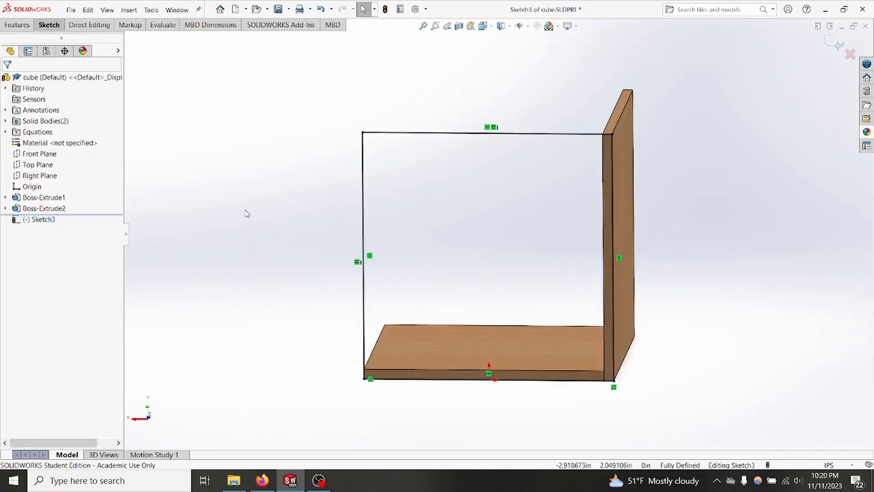
{"action": "double_click", "coordinate": [245, 211]}
Step: Extrude Sketch3 as a blind boss reversed inward, with Merge result off and depth linked to plywood_thickness
{"action": "left_click", "coordinate": [27, 219]}
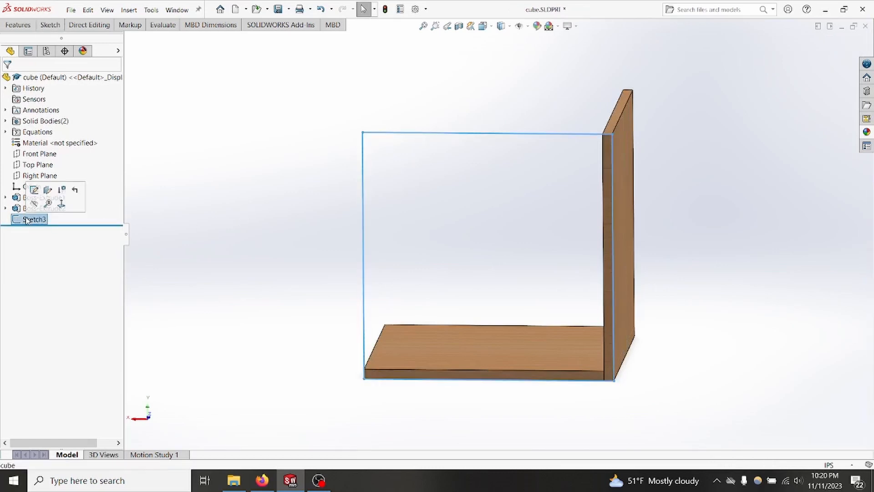
{"action": "left_click", "coordinate": [18, 26]}
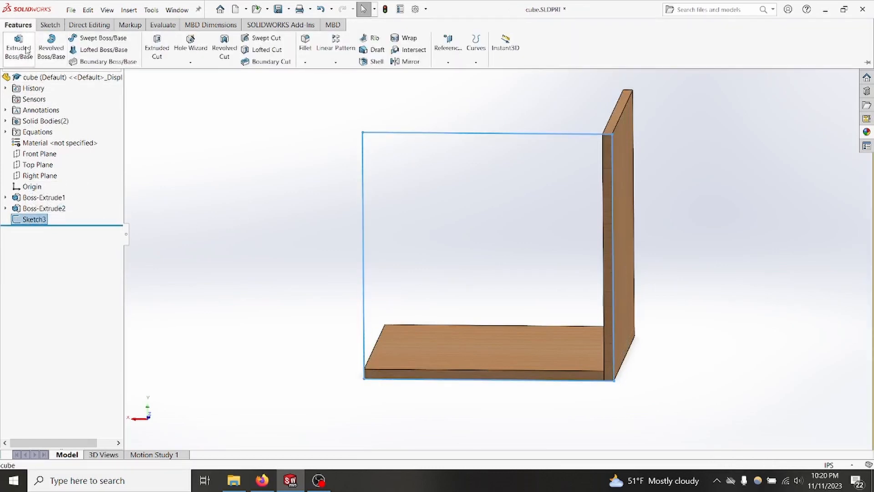
{"action": "left_click", "coordinate": [18, 48]}
{"action": "middle_click_drag", "start_coordinate": [234, 244], "coordinate": [344, 254]}
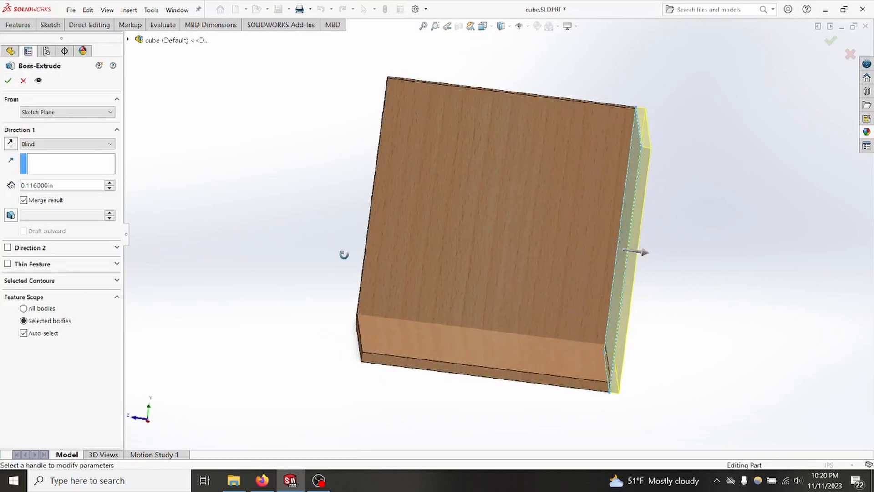
{"action": "left_click", "coordinate": [11, 144]}
{"action": "middle_click_drag", "start_coordinate": [702, 297], "coordinate": [690, 284]}
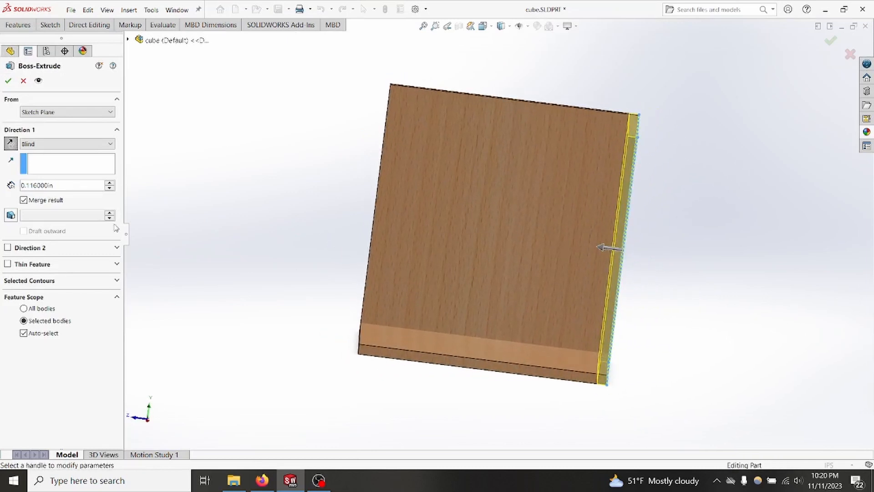
{"action": "left_click", "coordinate": [23, 201]}
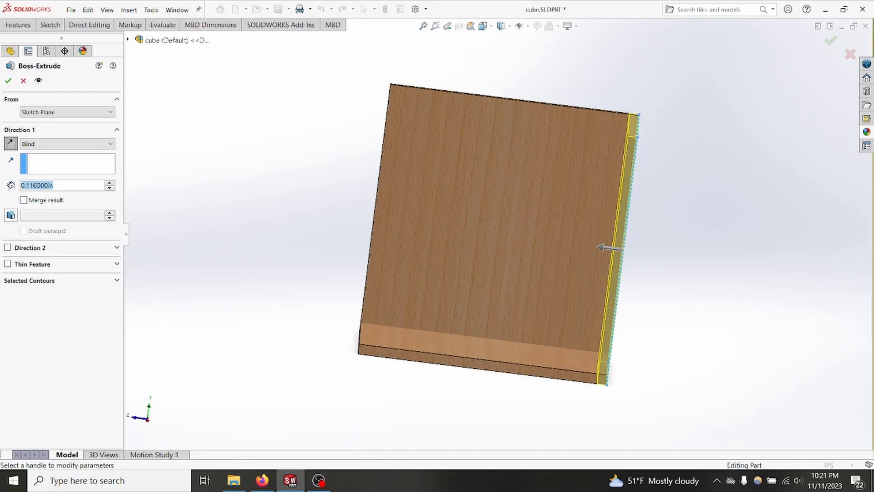
{"action": "type", "text": "=ply"}
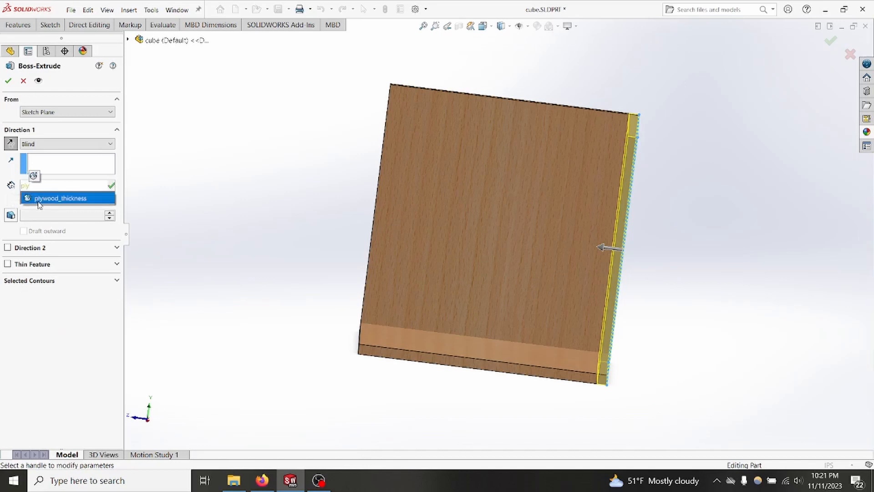
{"action": "left_click", "coordinate": [40, 195]}
{"action": "left_click", "coordinate": [9, 81]}
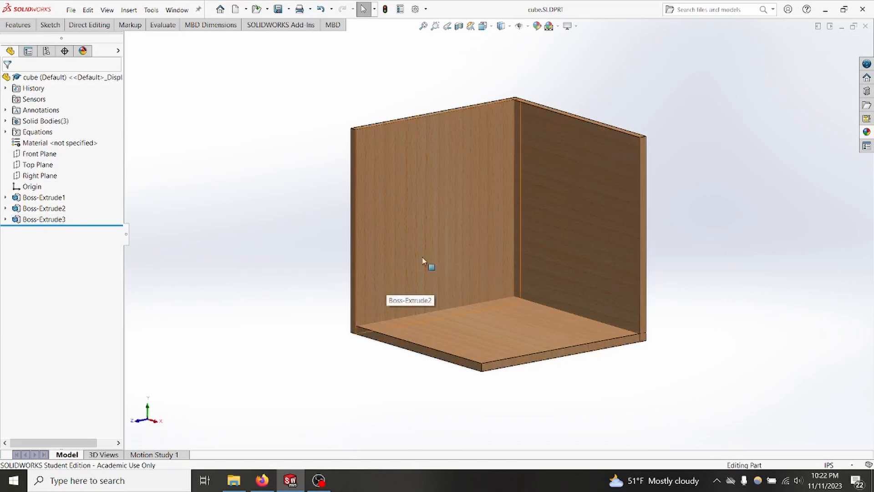
Step: Set up a boss extrude that reuses Sketch1, starting from the top edge face of the upright side panel with the Surface/Face/Plane option
{"action": "middle_click_drag", "start_coordinate": [291, 241], "coordinate": [202, 239]}
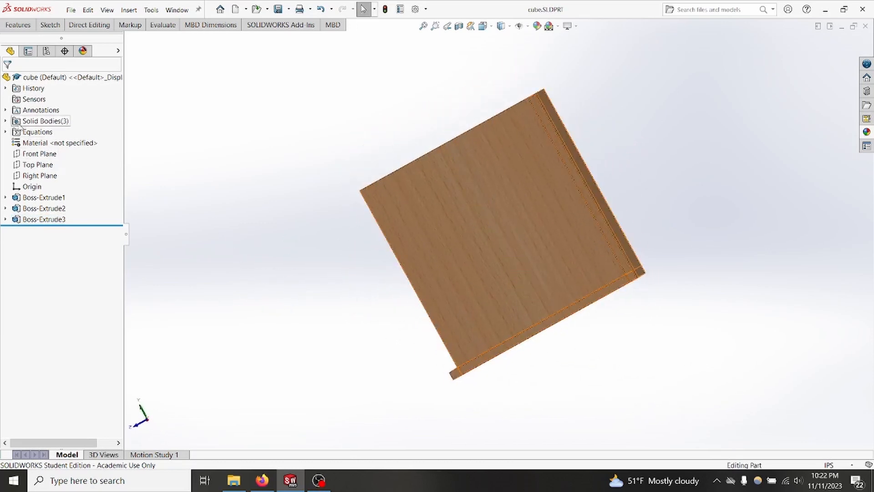
{"action": "middle_click_drag", "start_coordinate": [242, 267], "coordinate": [295, 267]}
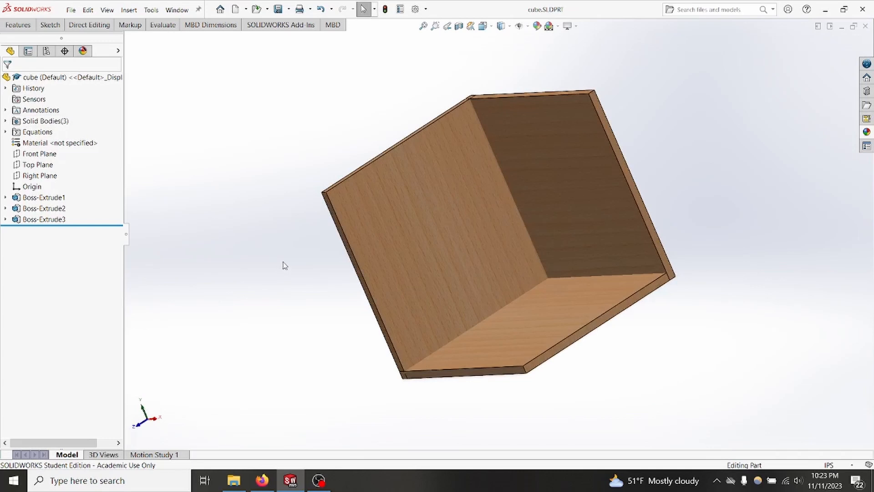
{"action": "left_click", "coordinate": [5, 198]}
{"action": "left_click", "coordinate": [44, 208]}
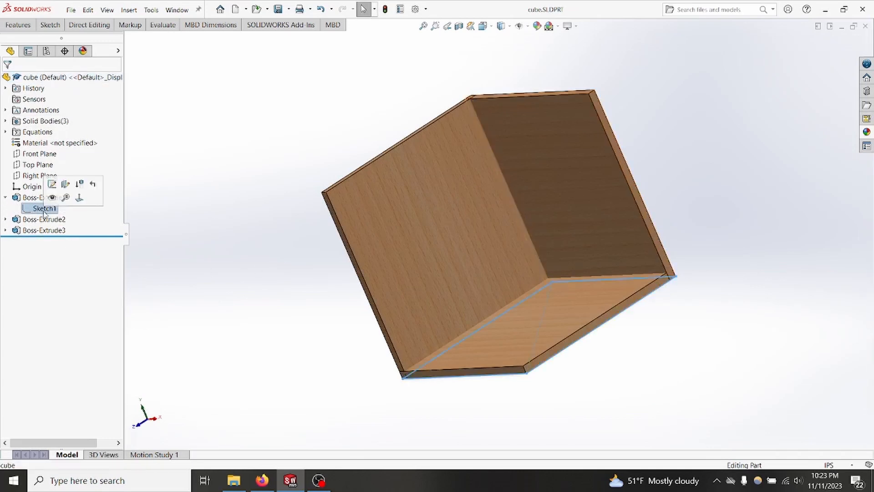
{"action": "left_click", "coordinate": [18, 24]}
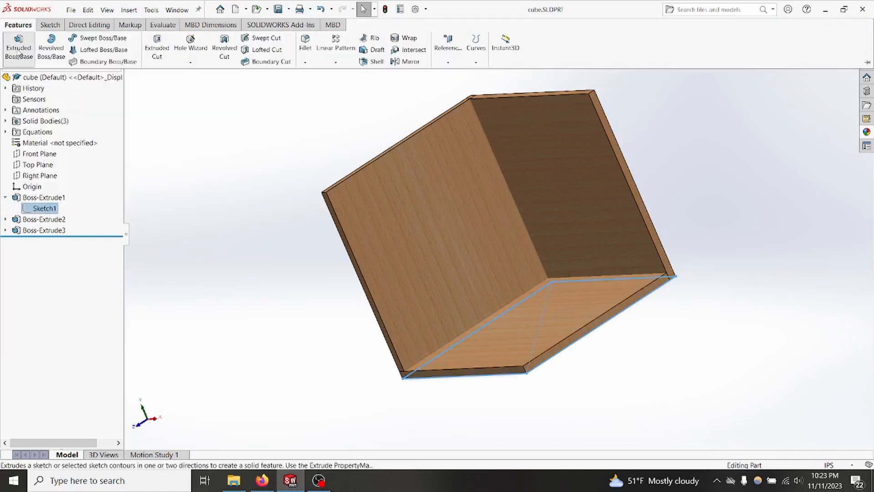
{"action": "left_click", "coordinate": [19, 46]}
{"action": "middle_click_drag", "start_coordinate": [285, 228], "coordinate": [324, 207]}
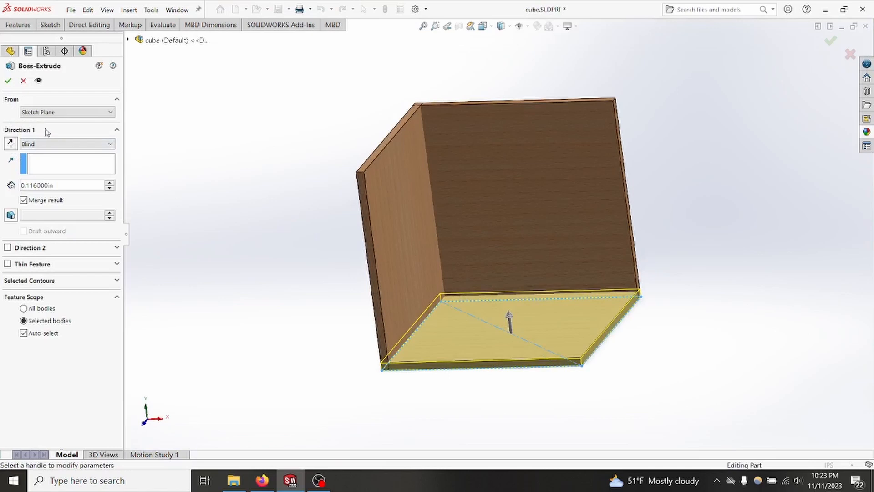
{"action": "left_click", "coordinate": [43, 113]}
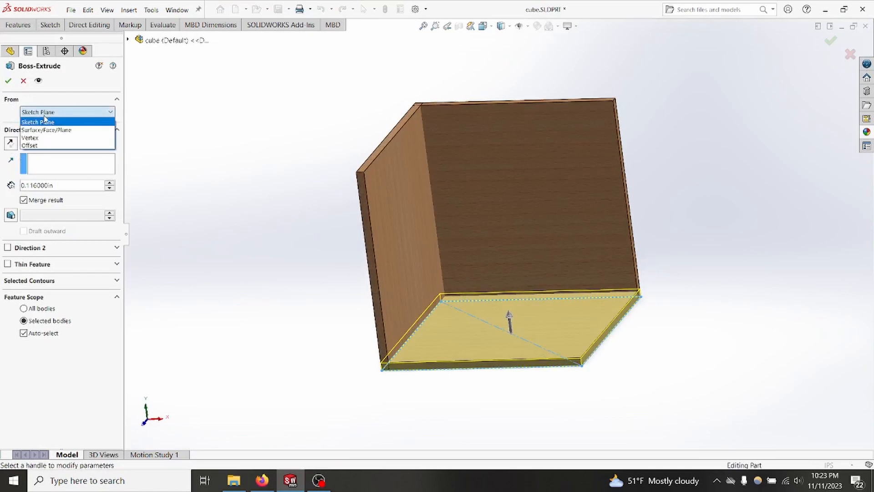
{"action": "left_click", "coordinate": [48, 131]}
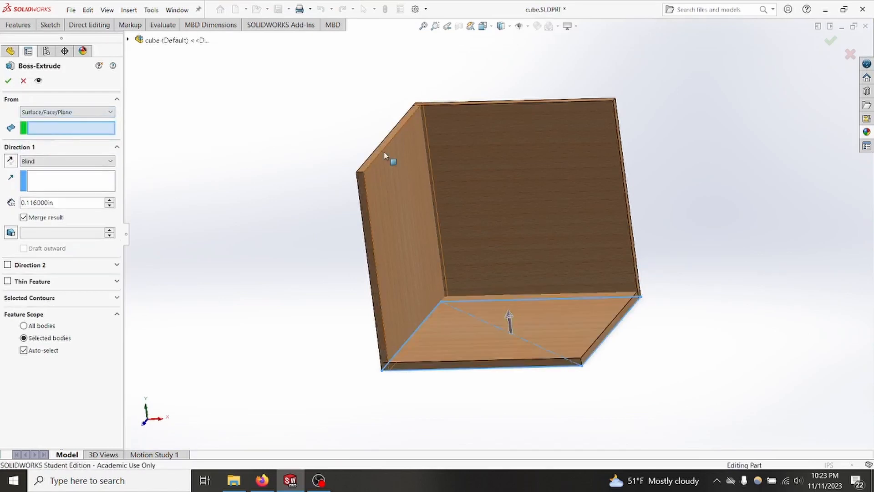
{"action": "scroll", "coordinate": [379, 153], "scroll_direction": "down", "scroll_amount": 3}
{"action": "left_click", "coordinate": [404, 169]}
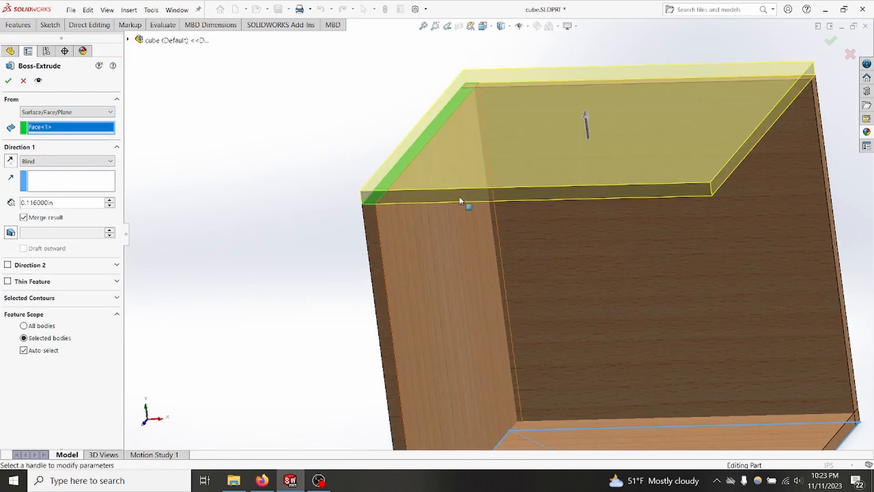
Step: Reverse the extrusion downward into the box at 0.116 in blind depth, switch Merge result off, and finish the top panel
{"action": "scroll", "coordinate": [460, 197], "scroll_direction": "up", "scroll_amount": 3}
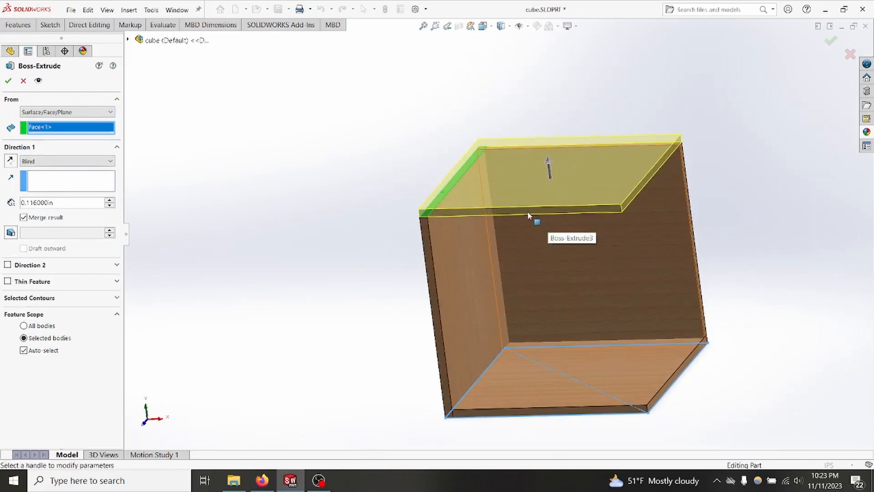
{"action": "left_click", "coordinate": [11, 161]}
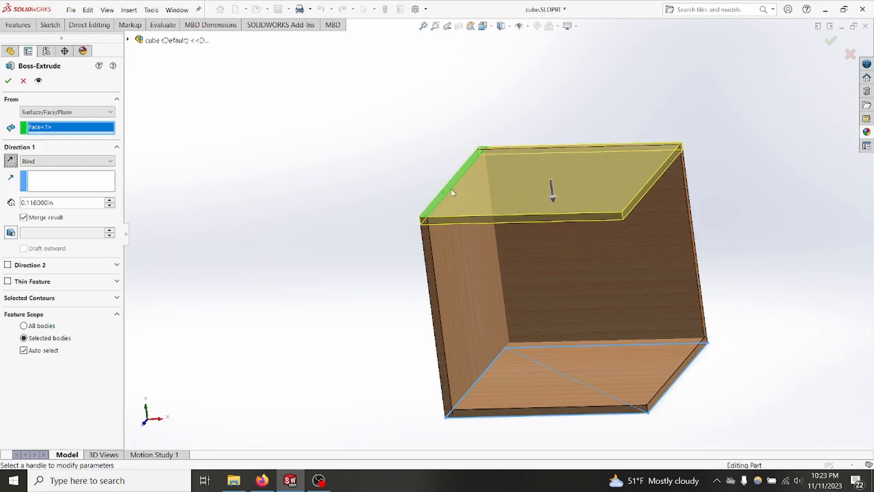
{"action": "left_click", "coordinate": [23, 217]}
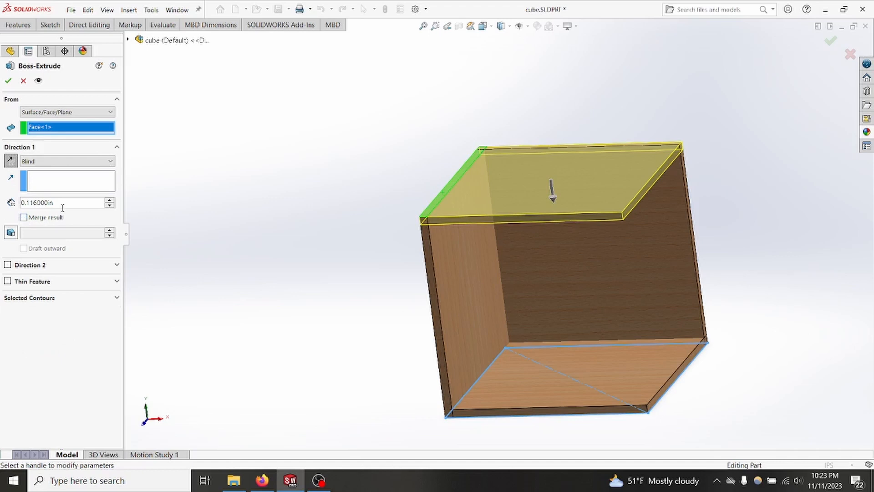
{"action": "left_click", "coordinate": [9, 81]}
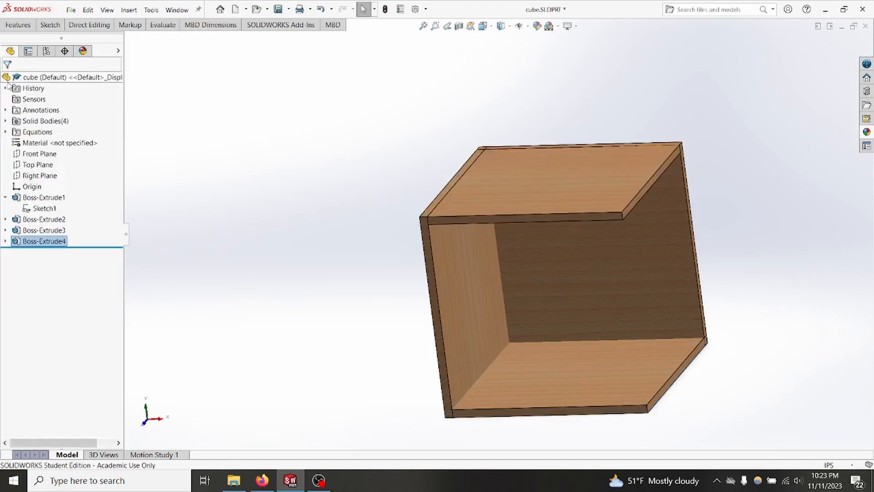
Step: Reuse Sketch2 in another boss extrude for the panel opposite the first upright side panel
{"action": "left_click", "coordinate": [6, 219]}
{"action": "left_click", "coordinate": [44, 230]}
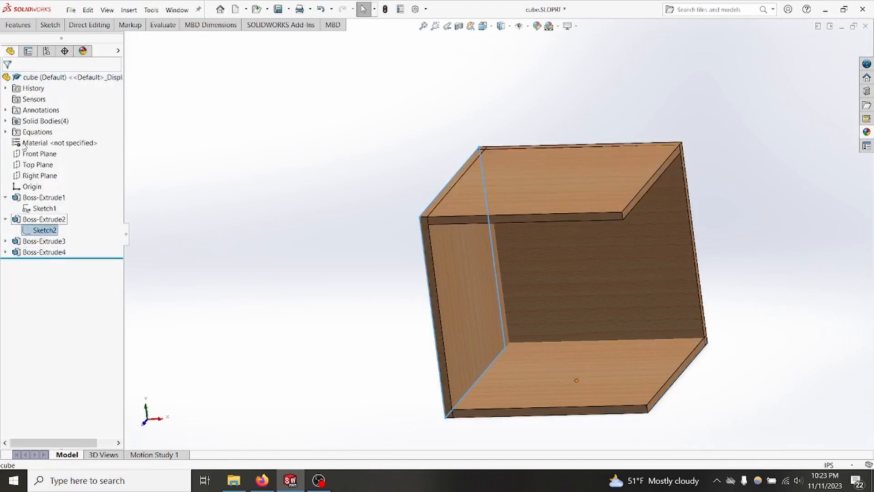
{"action": "left_click", "coordinate": [18, 24]}
{"action": "left_click", "coordinate": [21, 50]}
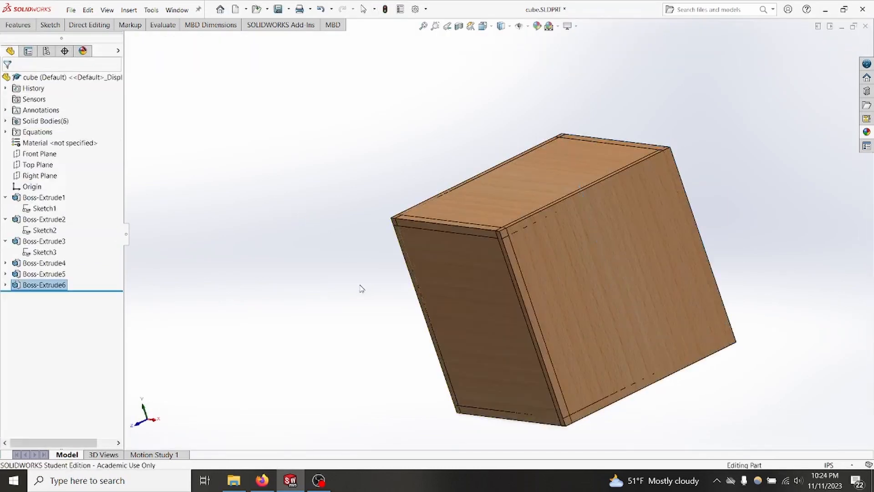
Step: Run Interference Detection on the whole six-panel cube, review individual interferences along the edges, and close the check
{"action": "middle_click_drag", "start_coordinate": [361, 288], "coordinate": [434, 175]}
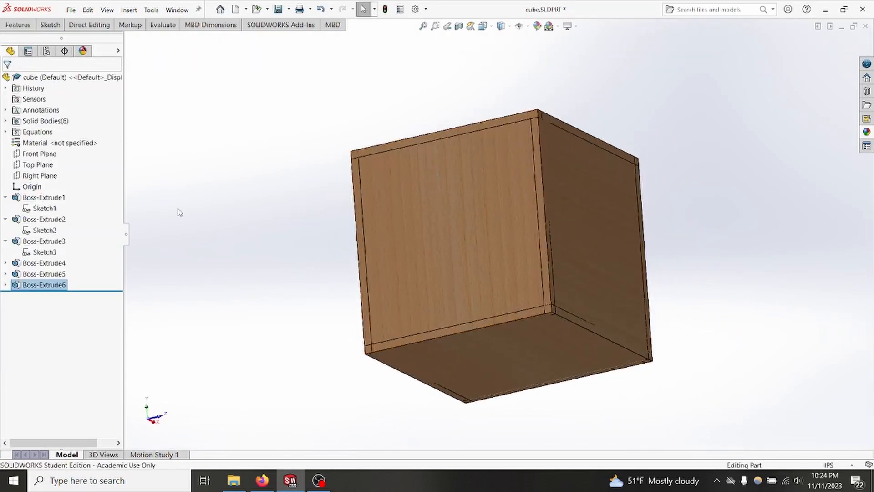
{"action": "middle_click_drag", "start_coordinate": [669, 209], "coordinate": [753, 277]}
{"action": "scroll", "coordinate": [458, 203], "scroll_direction": "down", "scroll_amount": 4}
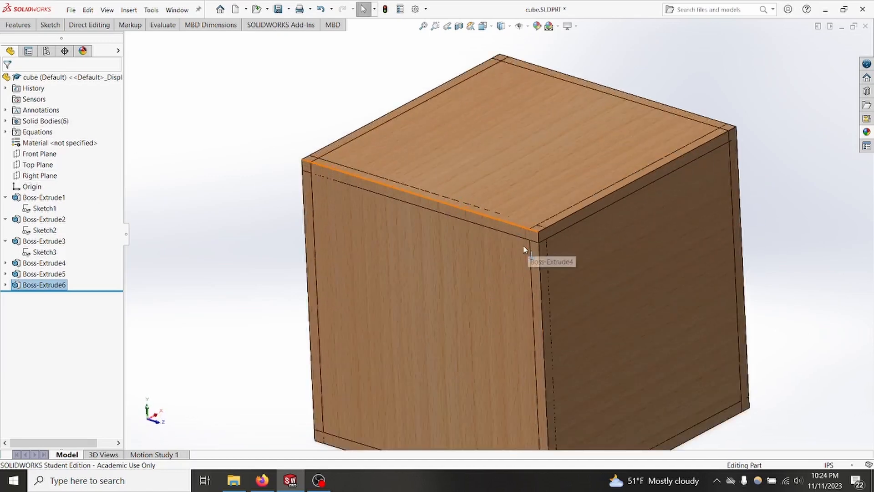
{"action": "middle_click_drag", "start_coordinate": [495, 193], "coordinate": [511, 210]}
{"action": "scroll", "coordinate": [515, 228], "scroll_direction": "up", "scroll_amount": 2}
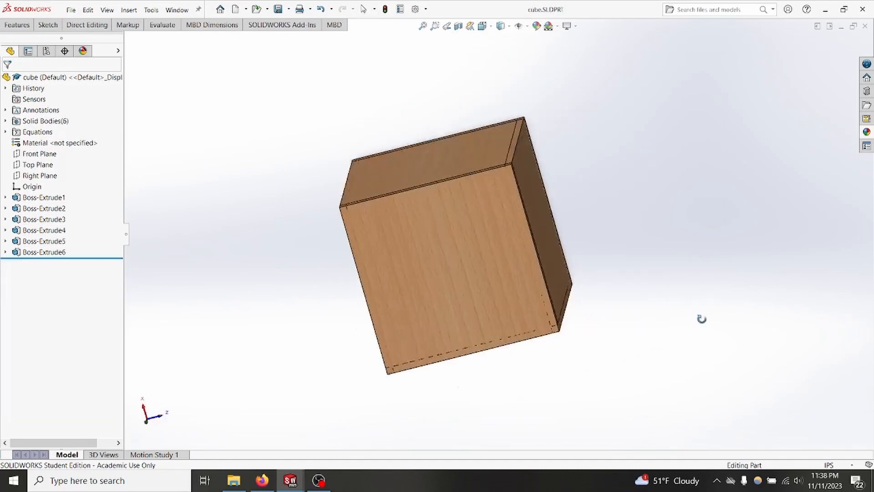
{"action": "middle_click_drag", "start_coordinate": [699, 318], "coordinate": [642, 292]}
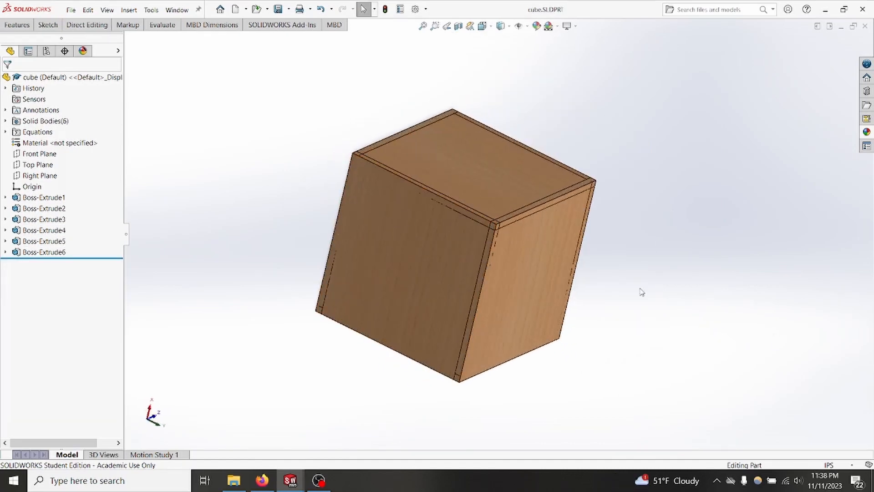
{"action": "left_click", "coordinate": [162, 26]}
{"action": "left_click", "coordinate": [63, 47]}
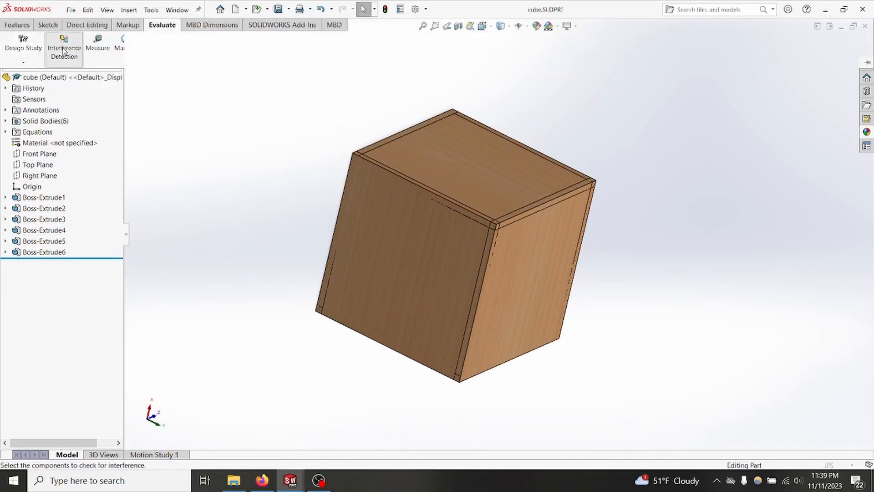
{"action": "left_click", "coordinate": [54, 143]}
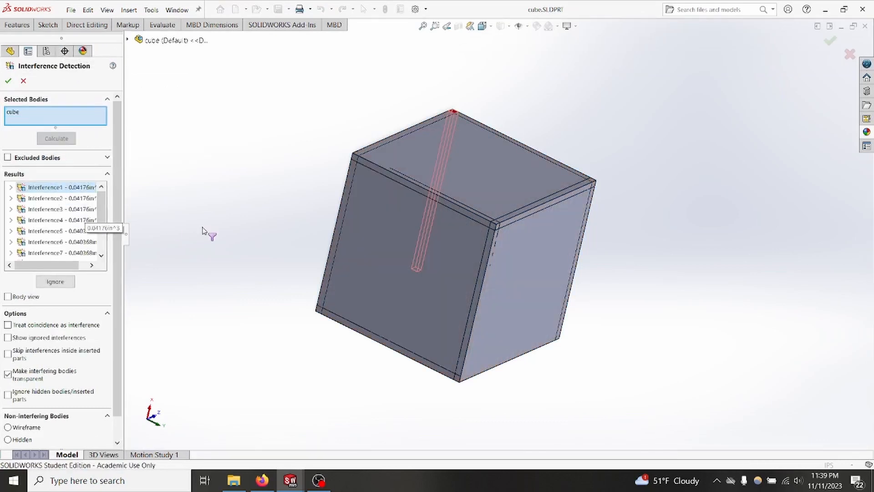
{"action": "middle_click_drag", "start_coordinate": [503, 247], "coordinate": [398, 367]}
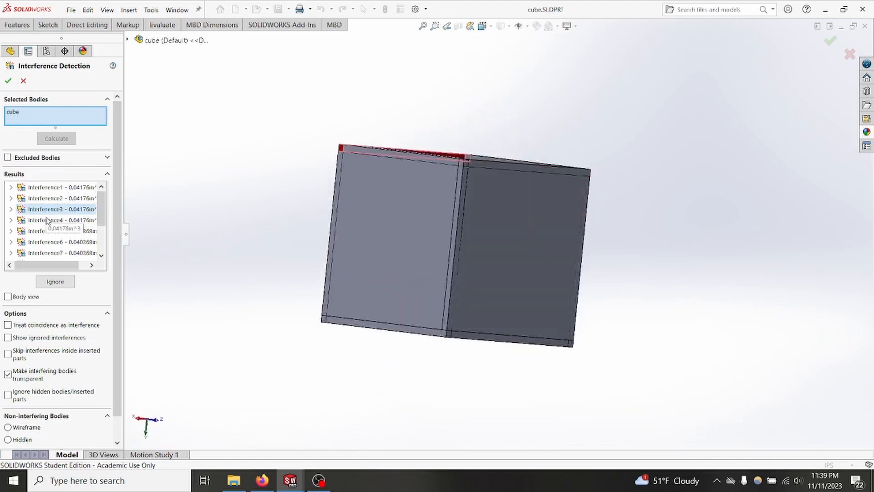
{"action": "left_click", "coordinate": [53, 241]}
{"action": "left_click", "coordinate": [9, 81]}
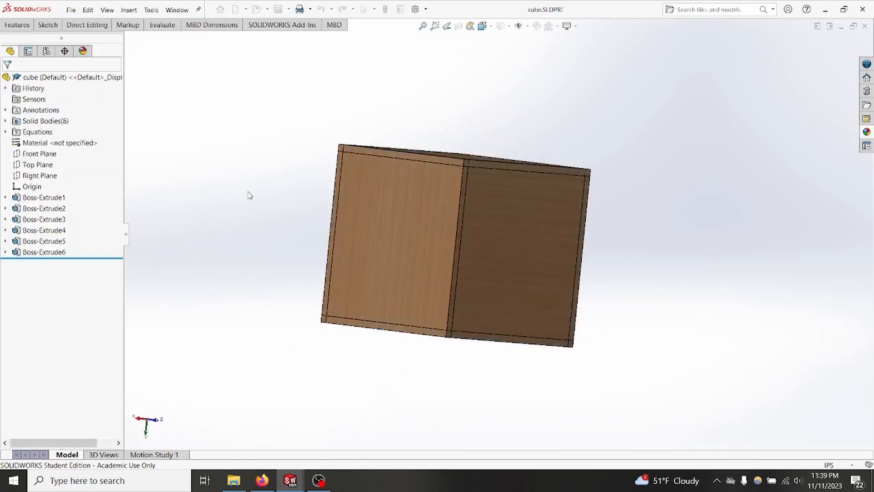
Step: Switch to the finger-jointed laelaps part and explode its Exploded View1
{"action": "middle_click_drag", "start_coordinate": [266, 242], "coordinate": [355, 153]}
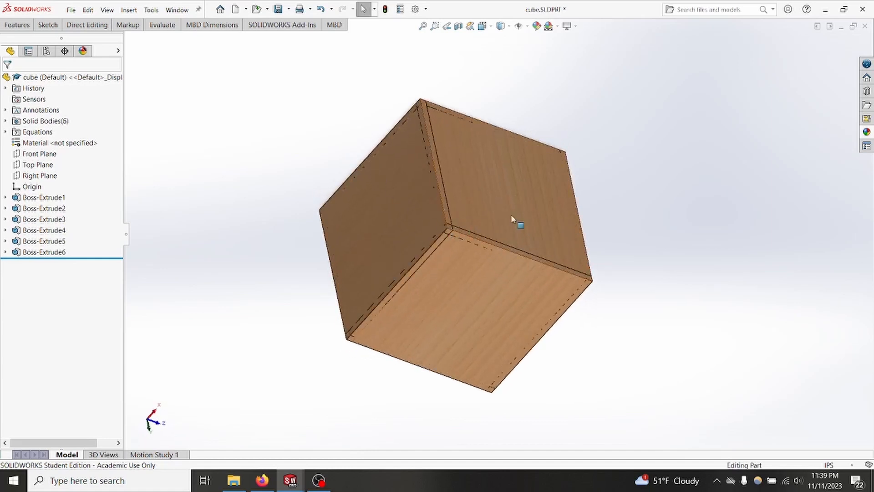
{"action": "middle_click_drag", "start_coordinate": [461, 209], "coordinate": [378, 246], "text": "ctrl"}
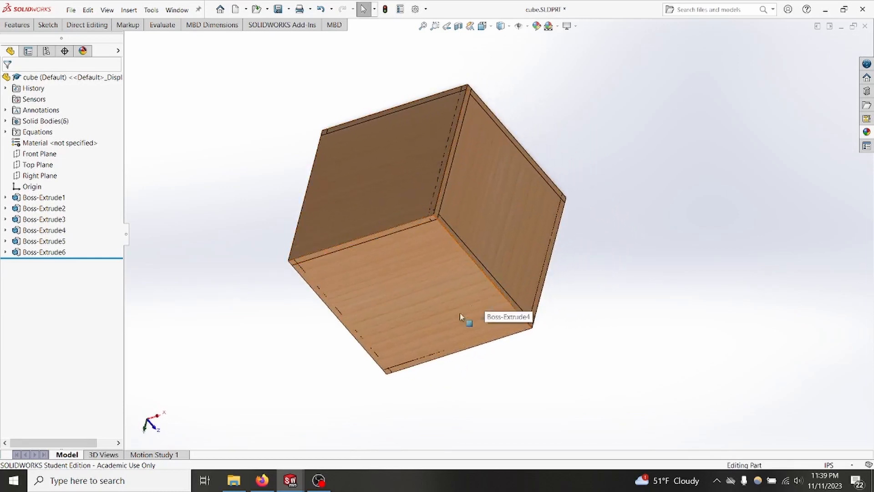
{"action": "mouse_move", "coordinate": [290, 481]}
{"action": "left_click", "coordinate": [333, 438]}
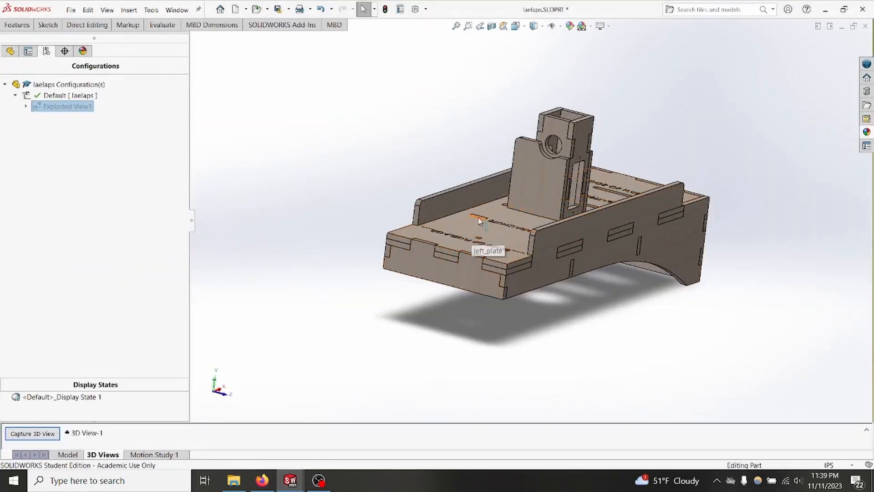
{"action": "middle_click_drag", "start_coordinate": [478, 224], "coordinate": [453, 231], "text": "ctrl"}
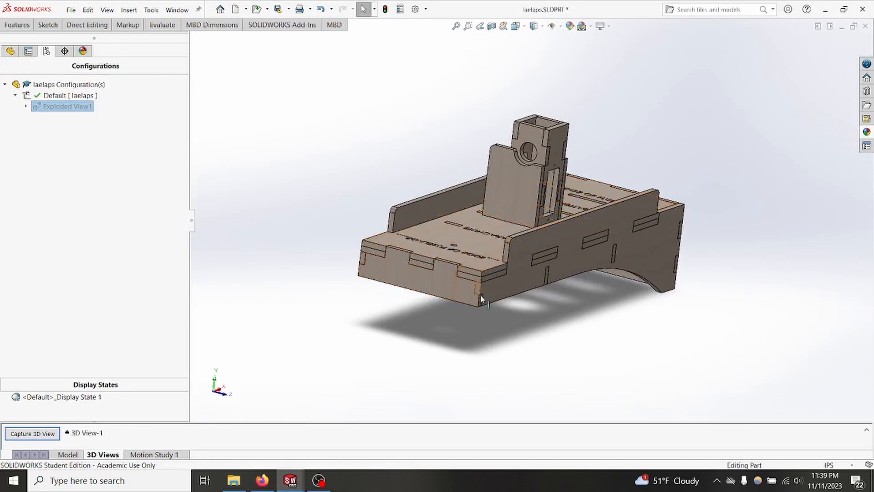
{"action": "right_click", "coordinate": [67, 109]}
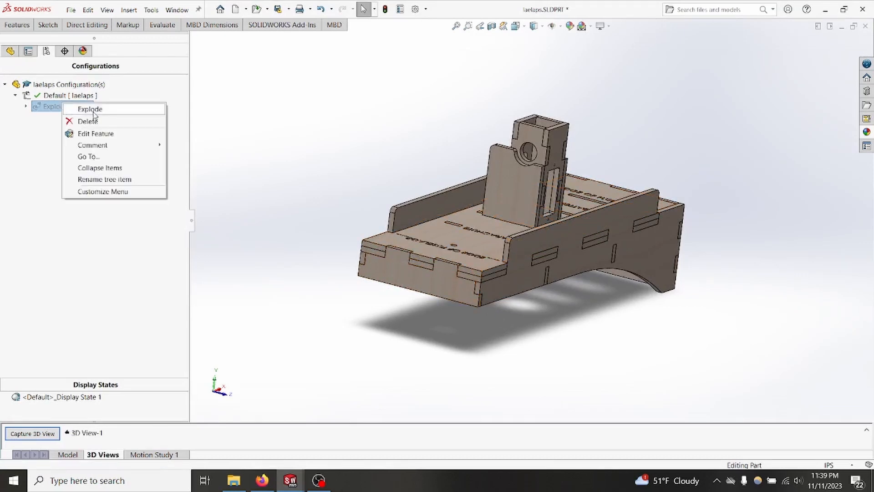
{"action": "left_click", "coordinate": [82, 108]}
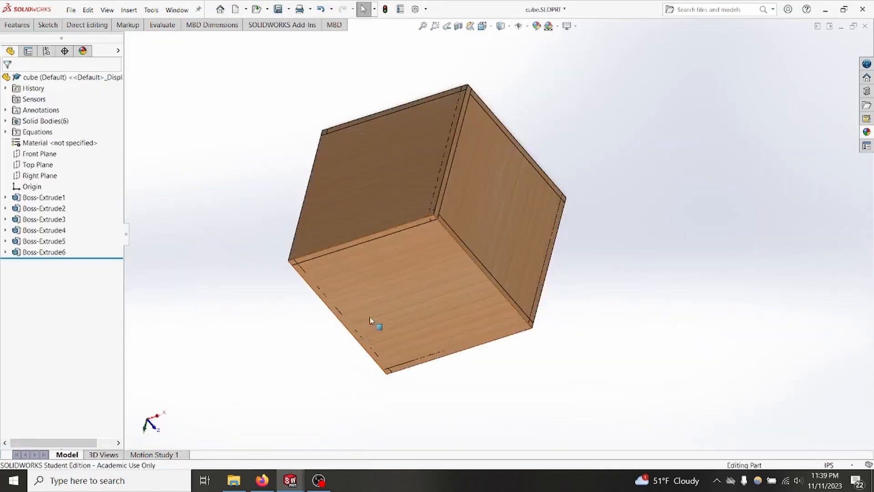
Step: Switch back to the cube part and start a sketch on the outer face of one upright side panel
{"action": "middle_click_drag", "start_coordinate": [370, 320], "coordinate": [595, 190]}
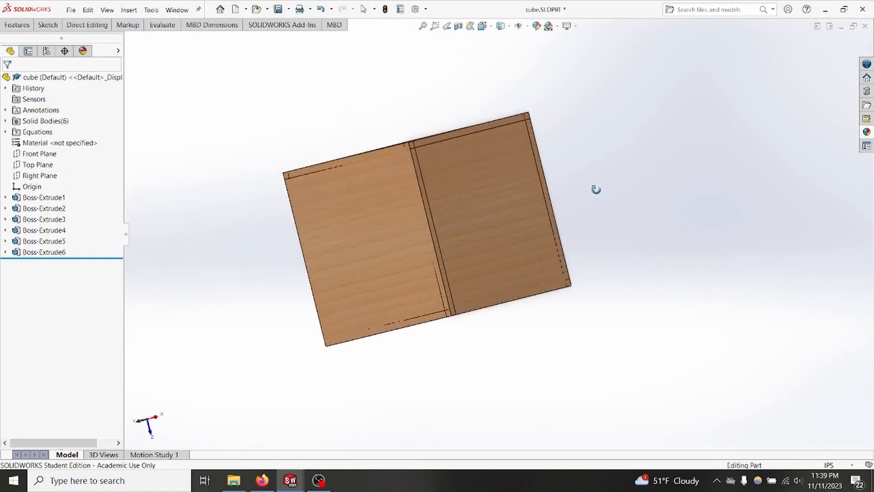
{"action": "right_click", "coordinate": [485, 210]}
{"action": "left_click", "coordinate": [505, 193]}
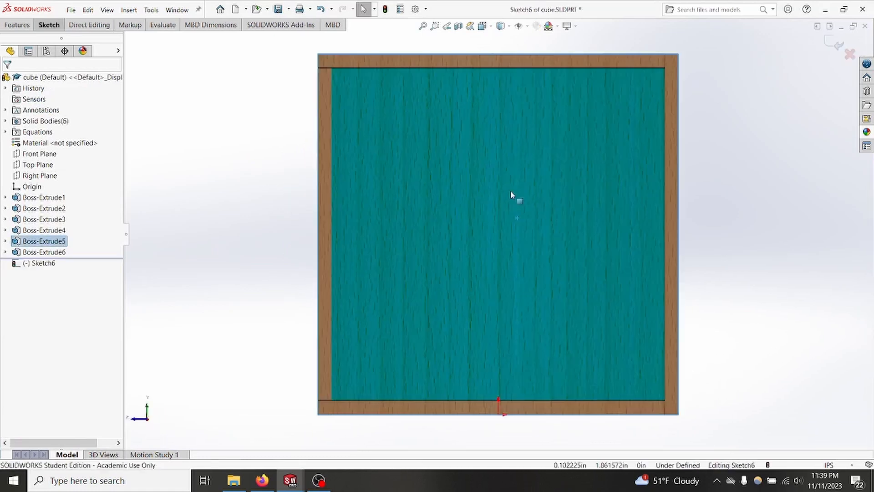
{"action": "left_click", "coordinate": [711, 234]}
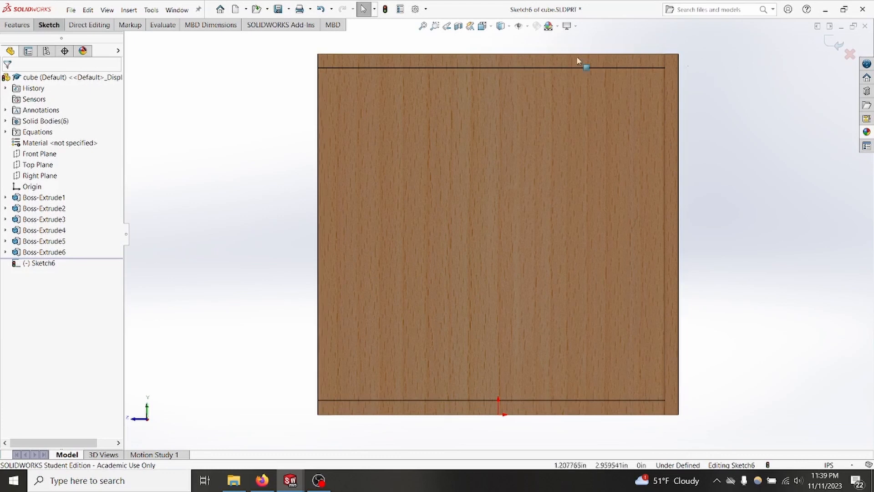
Step: Sketch three stacked corner rectangles about 0.32 in wide along the panel's vertical edge, starting at its upper corner
{"action": "left_click", "coordinate": [50, 25]}
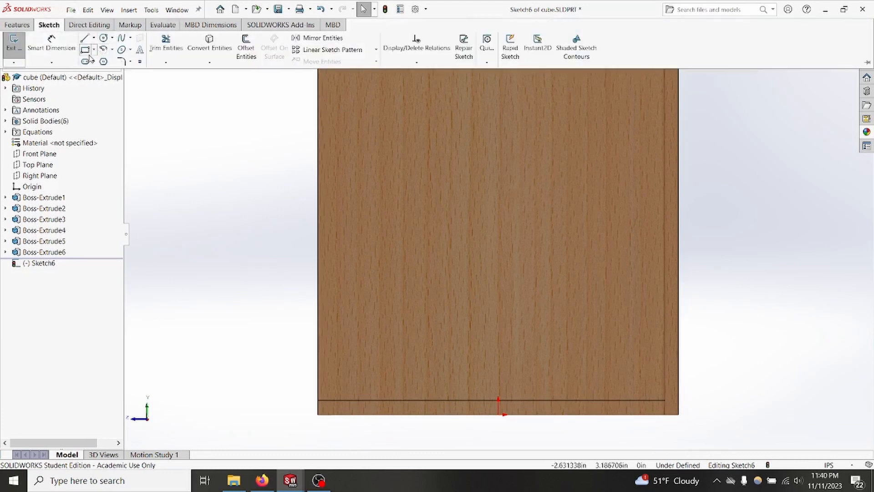
{"action": "left_click", "coordinate": [86, 51]}
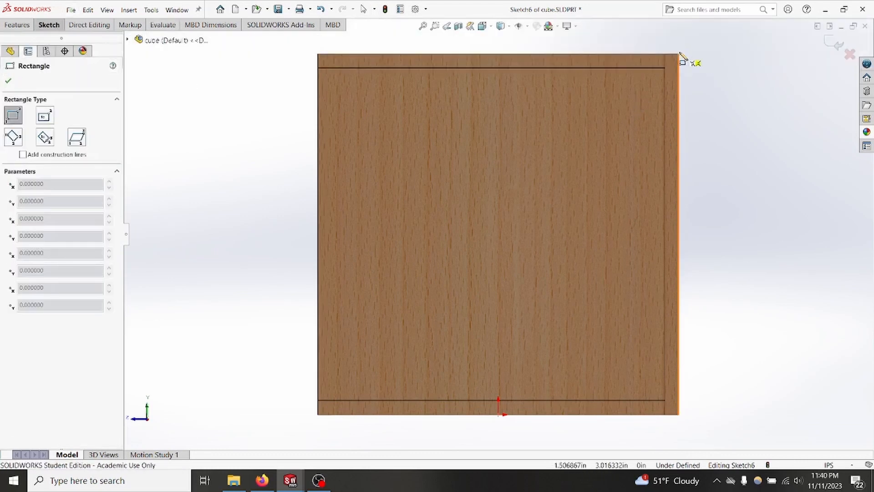
{"action": "left_click", "coordinate": [680, 54]}
{"action": "left_click", "coordinate": [640, 140]}
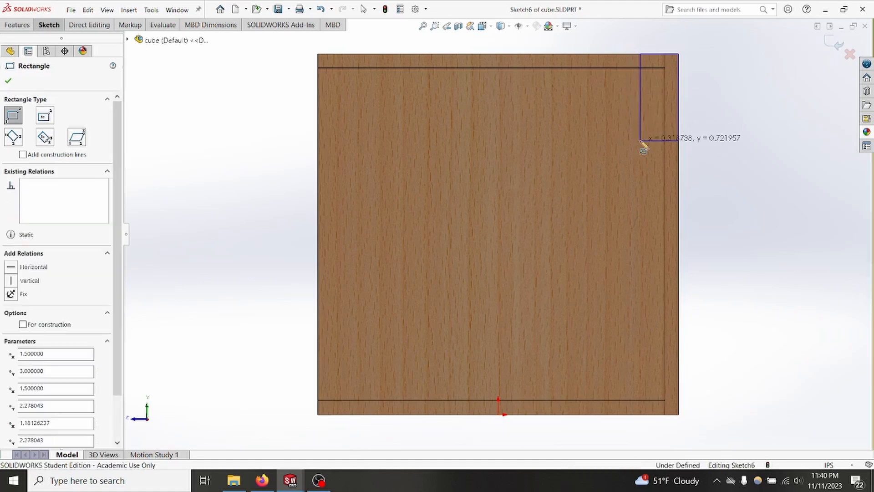
{"action": "left_click", "coordinate": [641, 140]}
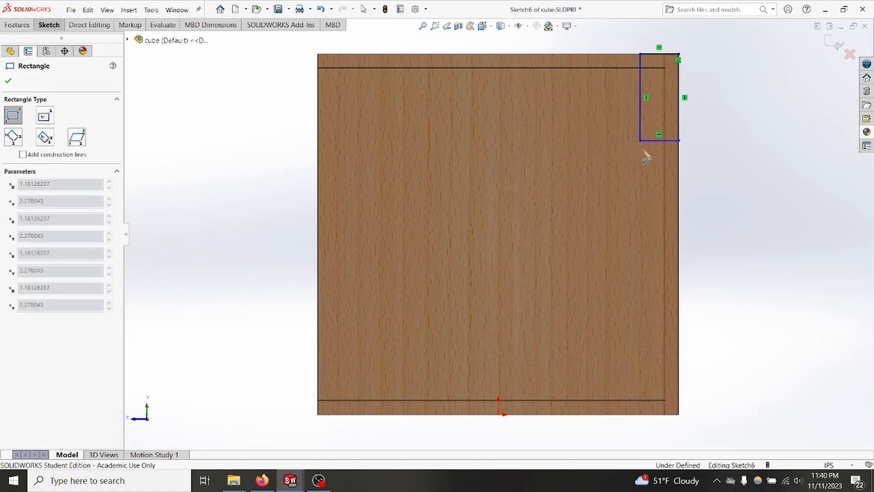
{"action": "left_click", "coordinate": [680, 207]}
{"action": "left_click", "coordinate": [680, 207]}
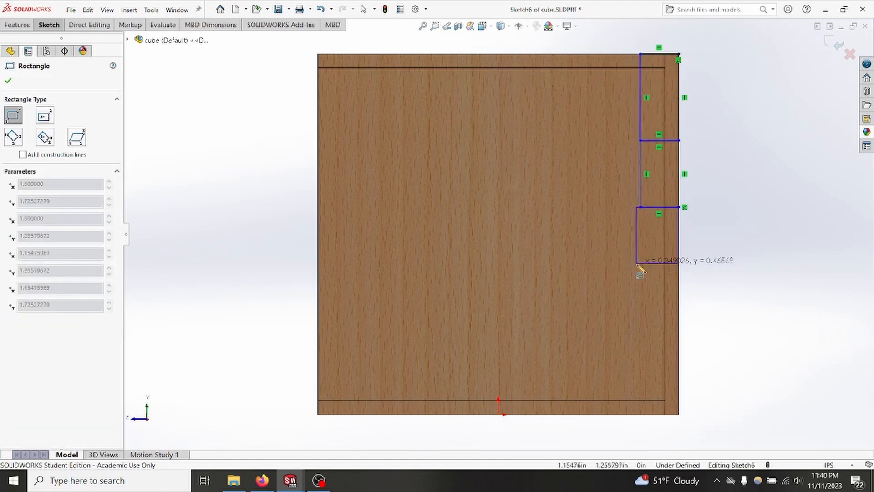
{"action": "left_click", "coordinate": [641, 268]}
{"action": "key", "text": "Escape"}
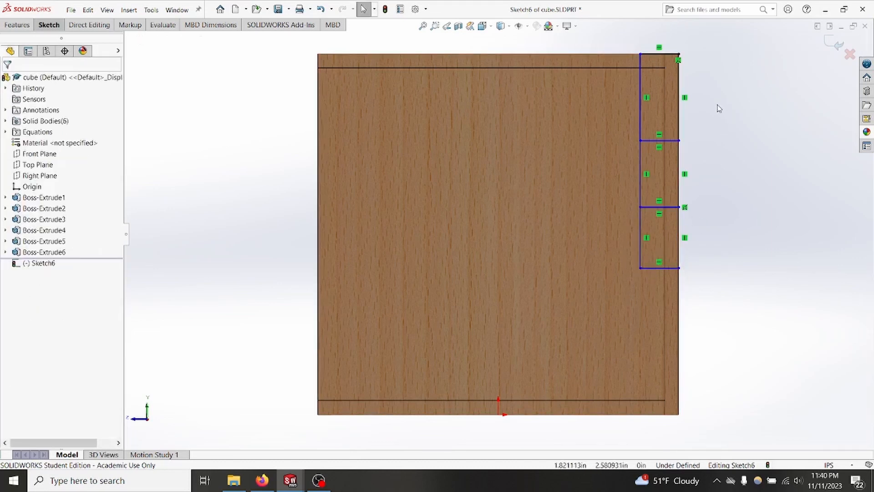
Step: Add an Equal relation to the vertical sides of all three stacked rectangles
{"action": "left_click_drag", "start_coordinate": [717, 104], "coordinate": [598, 98]}
{"action": "left_click_drag", "start_coordinate": [716, 175], "coordinate": [611, 180], "text": "ctrl"}
{"action": "left_click_drag", "start_coordinate": [714, 228], "coordinate": [611, 228], "text": "ctrl"}
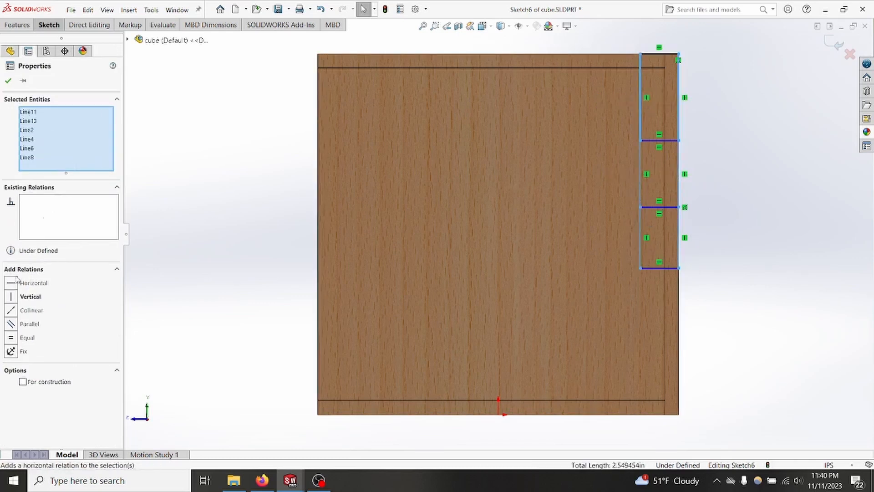
{"action": "left_click", "coordinate": [12, 340]}
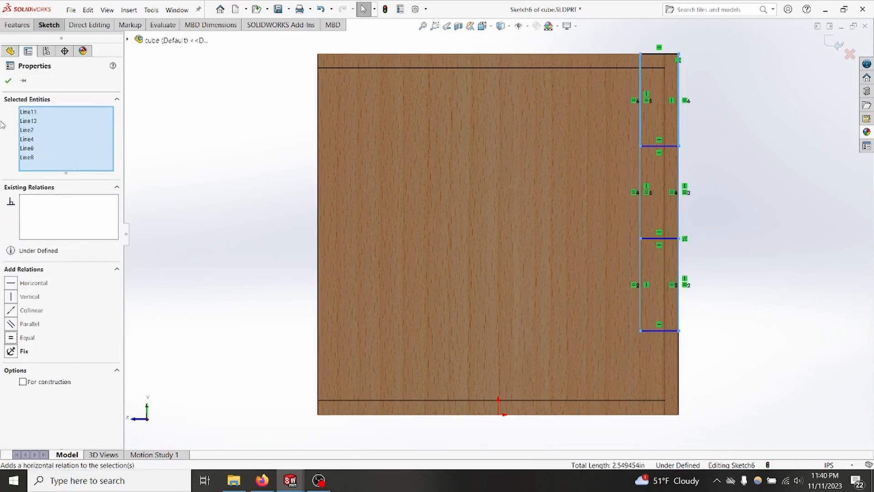
{"action": "left_click", "coordinate": [8, 81]}
Step: Stretch the lowest rectangle past the cube's underside and make the midpoint of its lower line coincident with the underside face
{"action": "key", "text": "f"}
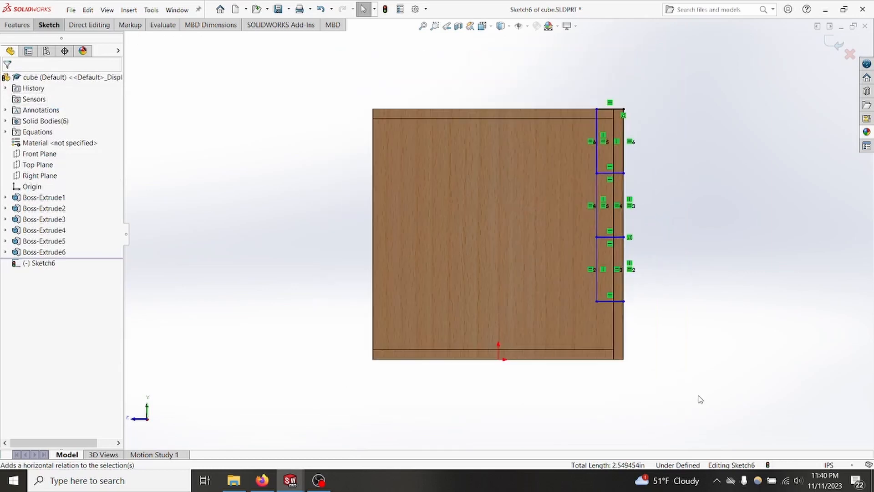
{"action": "mouse_move", "coordinate": [611, 308]}
{"action": "left_mouse_down"}
{"action": "mouse_move", "coordinate": [611, 395]}
{"action": "mouse_move", "coordinate": [610, 241]}
{"action": "mouse_move", "coordinate": [596, 399]}
{"action": "left_mouse_up"}
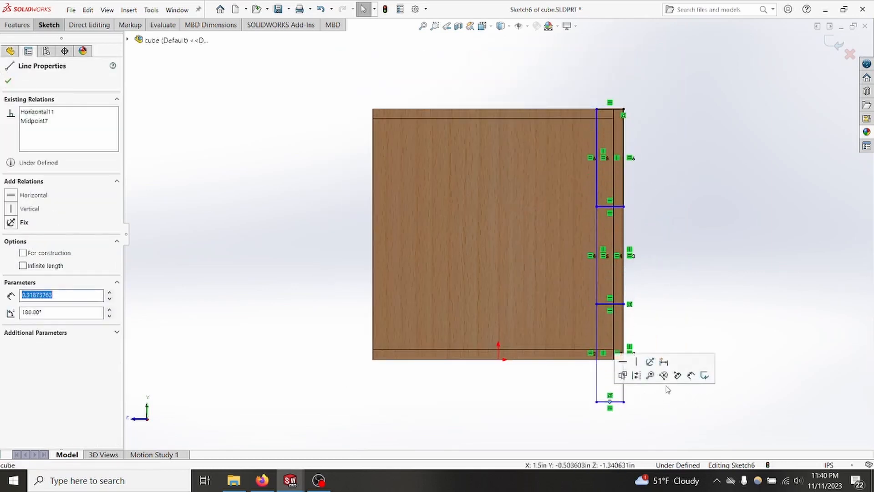
{"action": "middle_click_drag", "start_coordinate": [663, 376], "coordinate": [653, 331]}
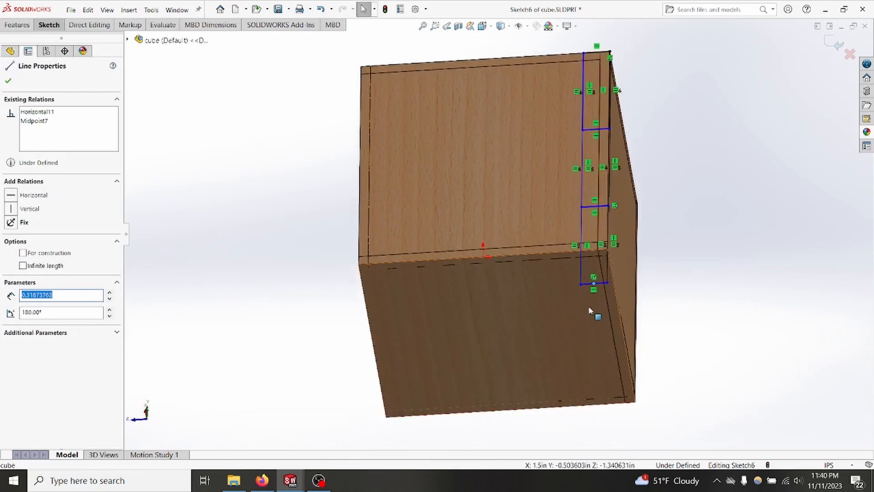
{"action": "left_click", "coordinate": [565, 310]}
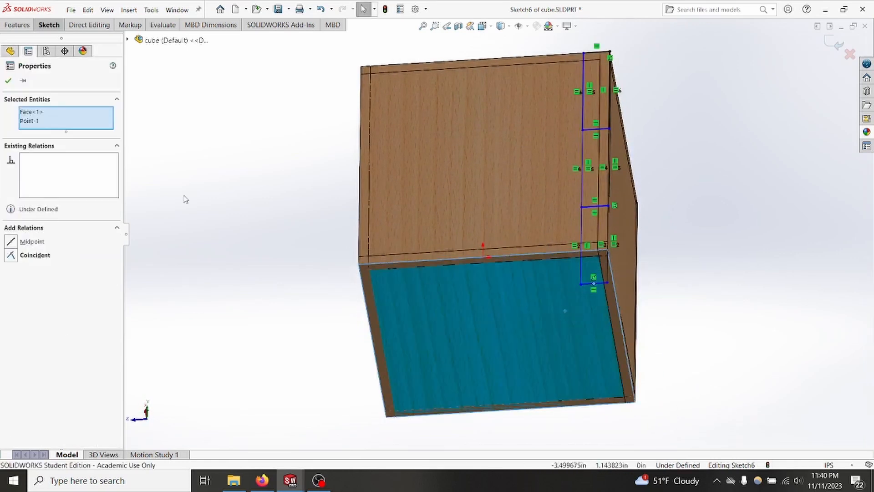
{"action": "left_click", "coordinate": [10, 256]}
{"action": "left_click", "coordinate": [8, 82]}
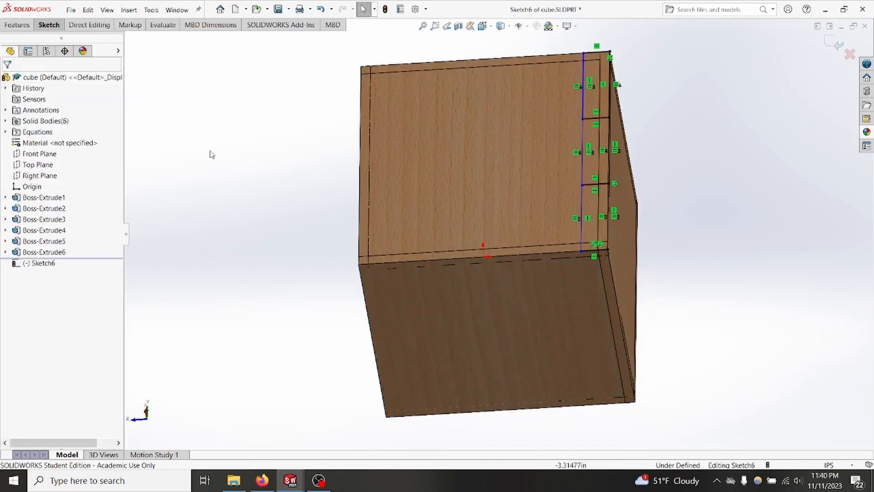
Step: Dimension the width of the uppermost rectangle and link it to the plywood_thickness variable
{"action": "middle_click_drag", "start_coordinate": [212, 156], "coordinate": [236, 224]}
{"action": "scroll", "coordinate": [618, 201], "scroll_direction": "down", "scroll_amount": 3}
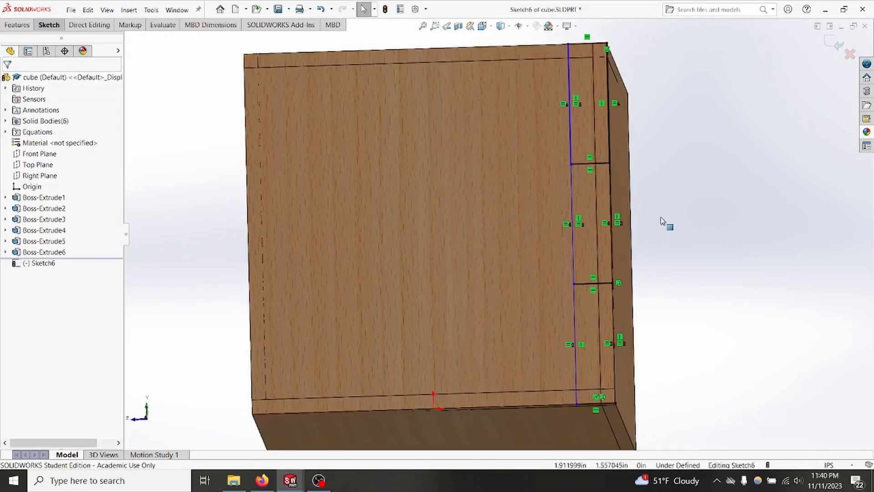
{"action": "middle_click_drag", "start_coordinate": [665, 221], "coordinate": [638, 326], "text": "ctrl"}
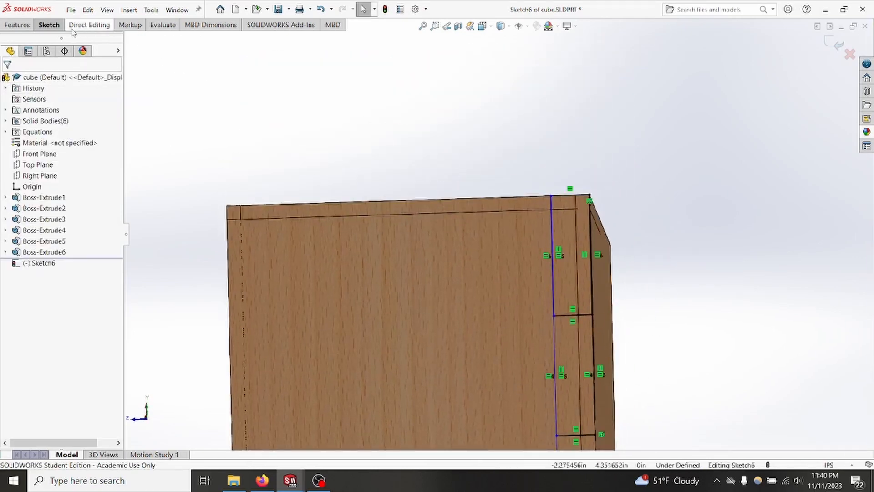
{"action": "left_click", "coordinate": [49, 26]}
{"action": "left_click", "coordinate": [52, 42]}
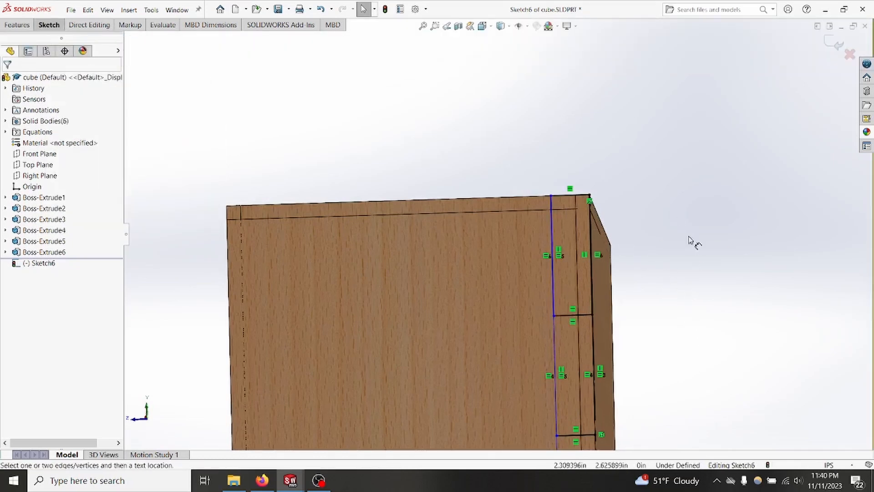
{"action": "left_click", "coordinate": [573, 197]}
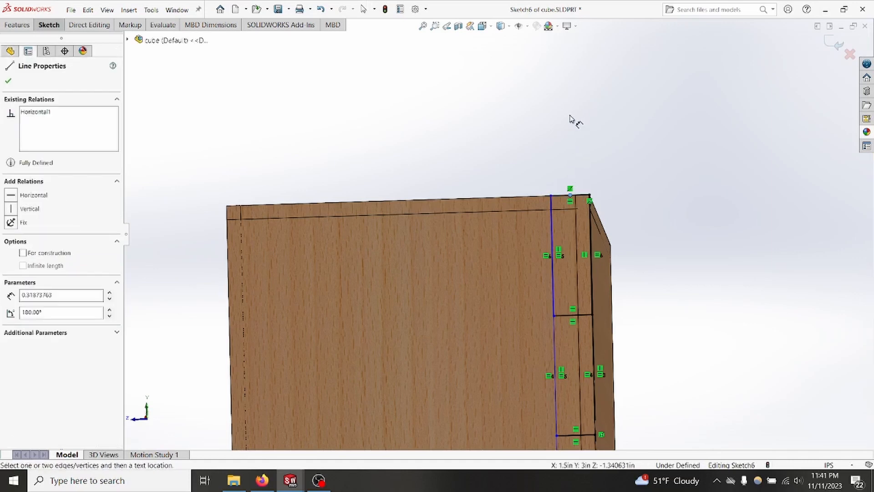
{"action": "left_click", "coordinate": [587, 199]}
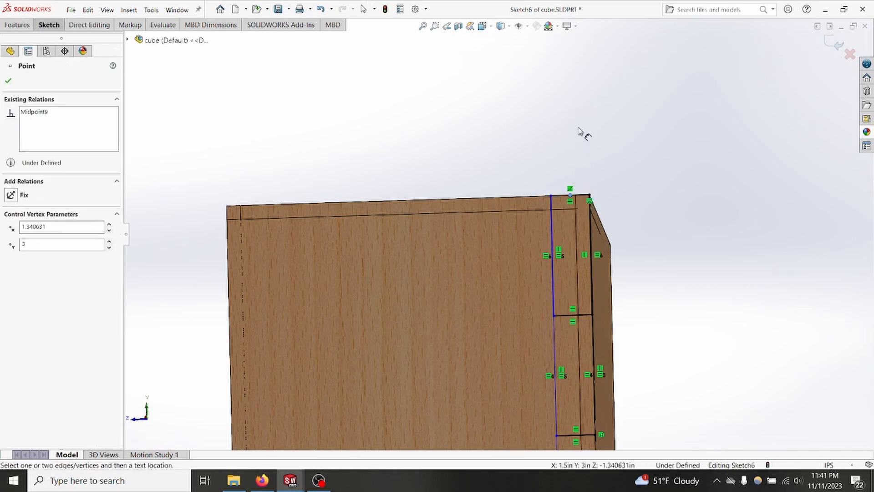
{"action": "left_click", "coordinate": [583, 196]}
{"action": "left_click", "coordinate": [570, 112]}
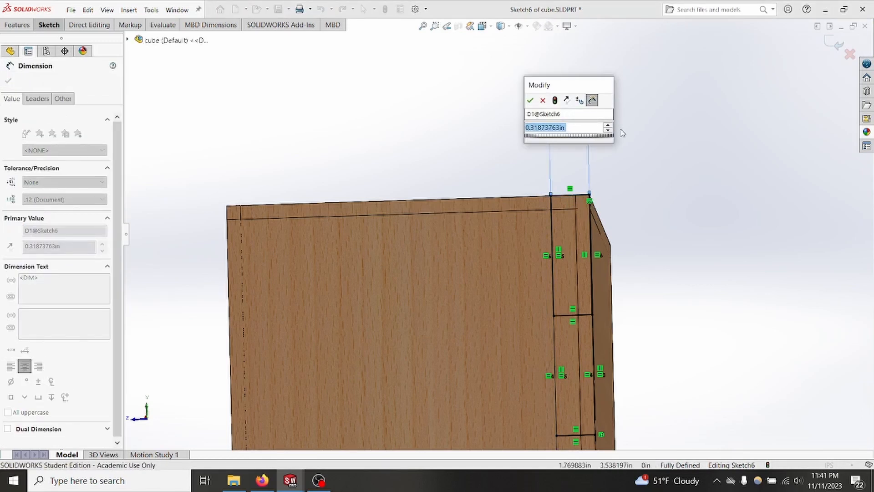
{"action": "type", "text": "=ply"}
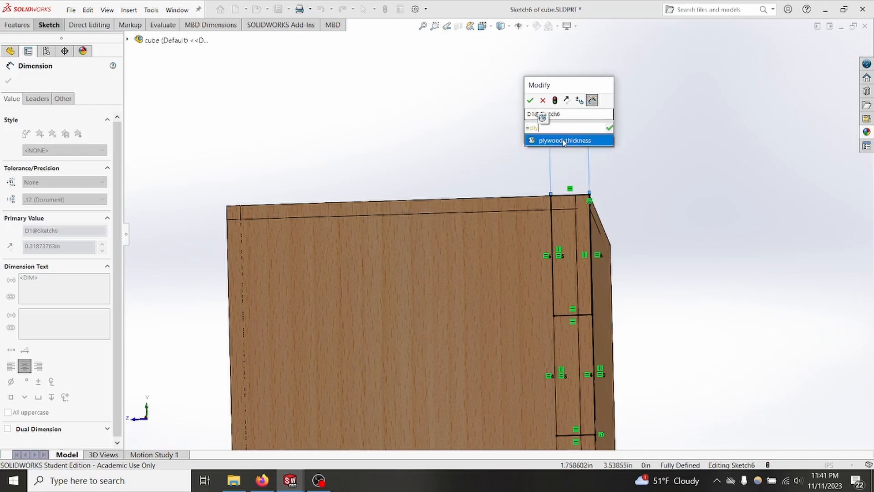
{"action": "left_click", "coordinate": [564, 140]}
{"action": "left_click", "coordinate": [693, 244]}
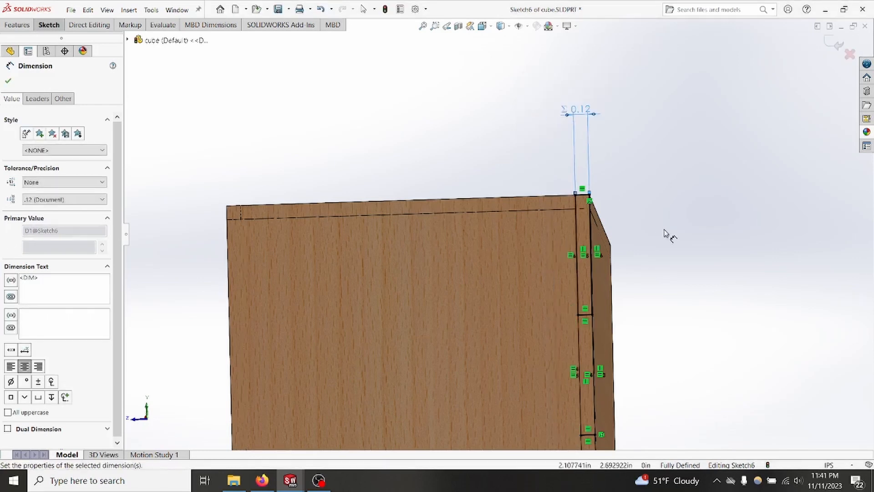
Step: Sketch a line about 3 in long across the middle of the panel, from its upper edge to its lower edge
{"action": "scroll", "coordinate": [495, 302], "scroll_direction": "up", "scroll_amount": 3}
{"action": "mouse_move", "coordinate": [495, 303]}
{"action": "middle_mouse_down"}
{"action": "mouse_move", "coordinate": [478, 234]}
{"action": "mouse_move", "coordinate": [489, 234]}
{"action": "mouse_move", "coordinate": [484, 253]}
{"action": "mouse_move", "coordinate": [493, 261]}
{"action": "middle_mouse_up"}
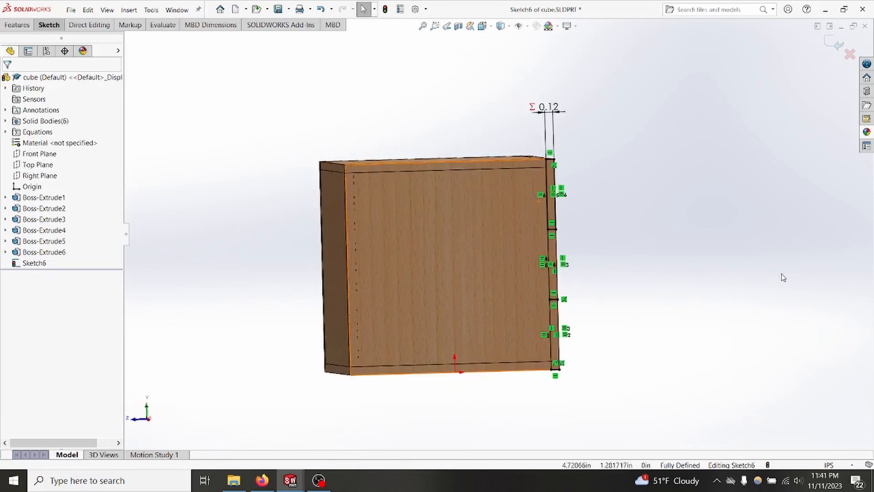
{"action": "left_click", "coordinate": [49, 24]}
{"action": "left_click", "coordinate": [87, 41]}
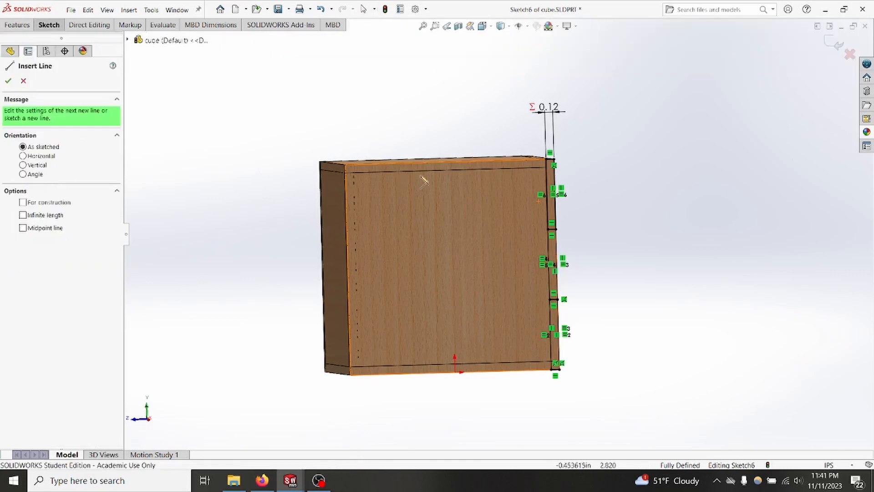
{"action": "scroll", "coordinate": [461, 181], "scroll_direction": "down", "scroll_amount": 3}
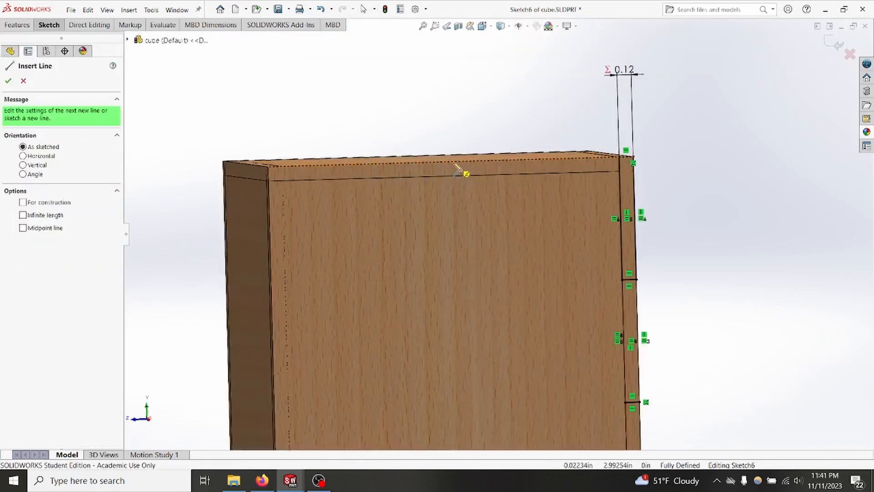
{"action": "left_click", "coordinate": [471, 172]}
{"action": "scroll", "coordinate": [488, 229], "scroll_direction": "up", "scroll_amount": 5}
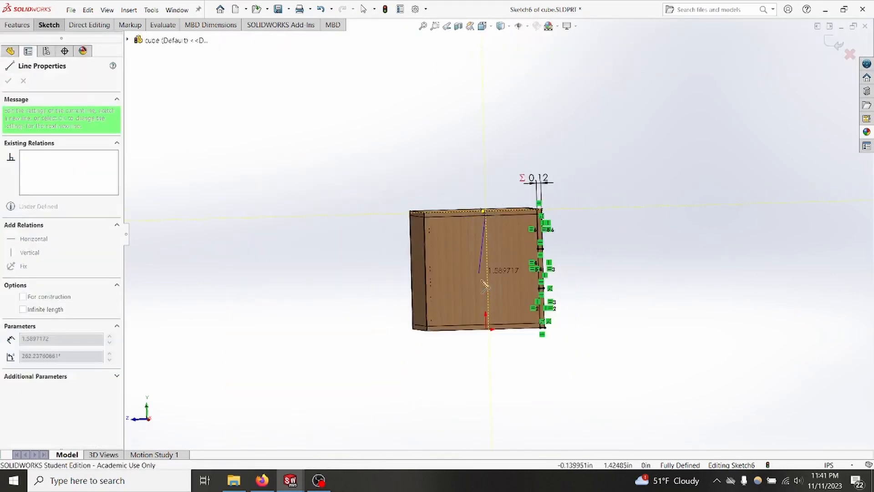
{"action": "left_click", "coordinate": [501, 331]}
{"action": "key", "text": "Escape"}
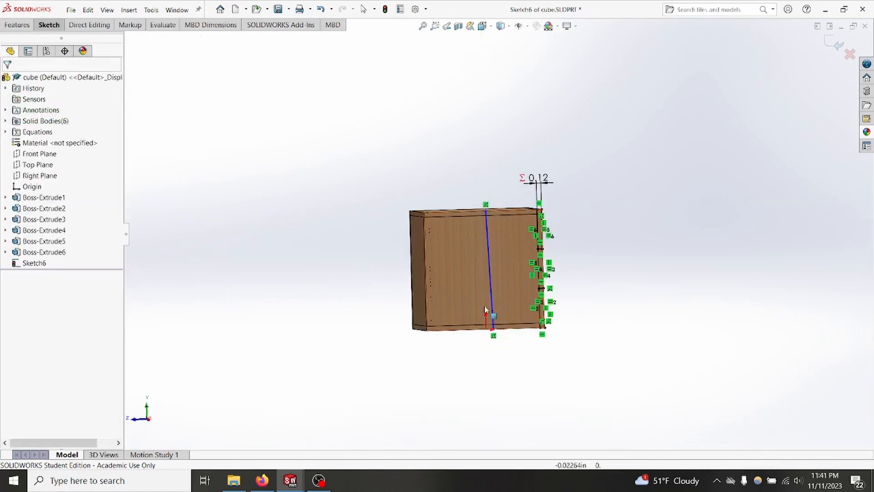
Step: Make the middle line vertical and convert it to construction geometry
{"action": "scroll", "coordinate": [486, 263], "scroll_direction": "down", "scroll_amount": 4}
{"action": "scroll", "coordinate": [485, 261], "scroll_direction": "down", "scroll_amount": 1}
{"action": "middle_click_drag", "start_coordinate": [447, 258], "coordinate": [424, 237], "text": "ctrl"}
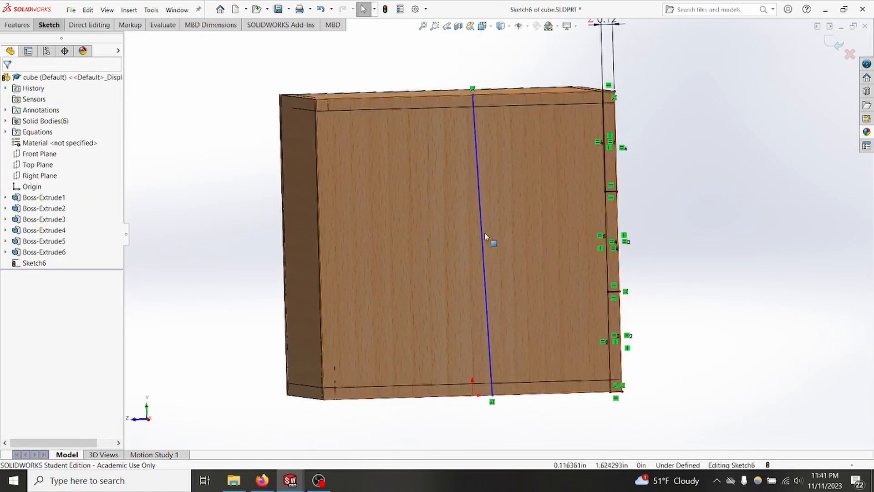
{"action": "mouse_move", "coordinate": [519, 263]}
{"action": "left_mouse_down"}
{"action": "mouse_move", "coordinate": [430, 189]}
{"action": "mouse_move", "coordinate": [477, 202]}
{"action": "left_mouse_up"}
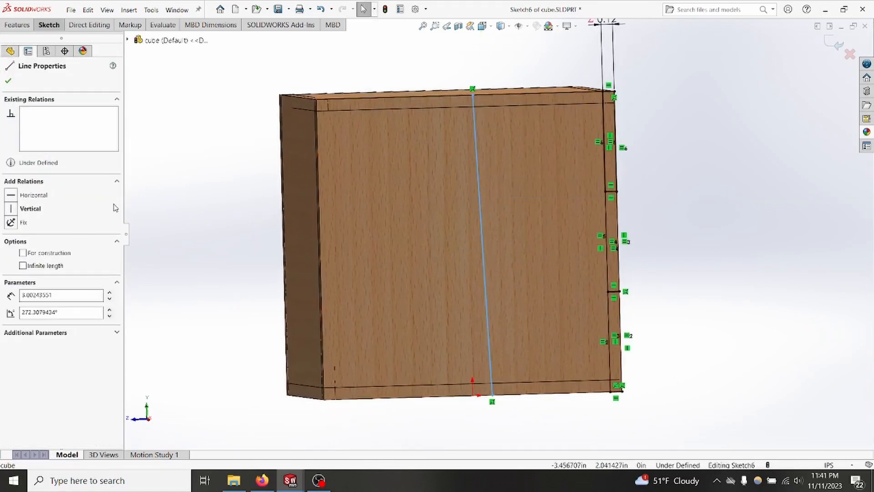
{"action": "left_click", "coordinate": [11, 208]}
{"action": "left_click", "coordinate": [22, 253]}
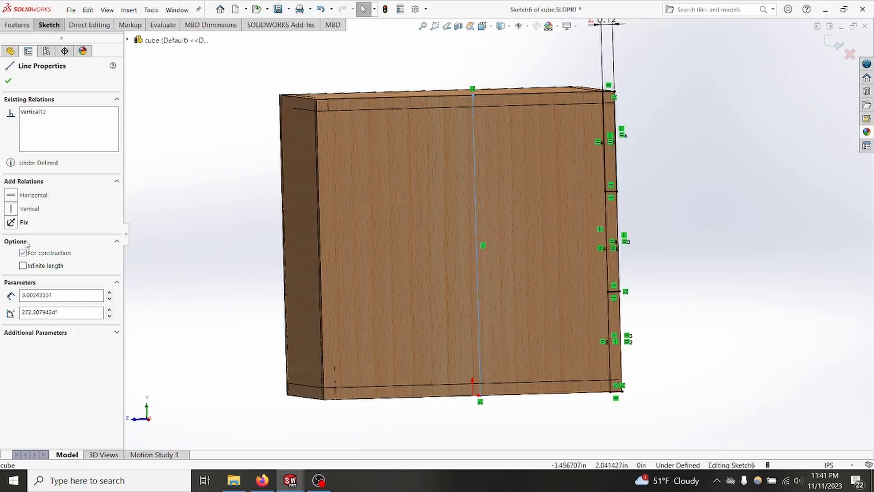
{"action": "left_click", "coordinate": [8, 80]}
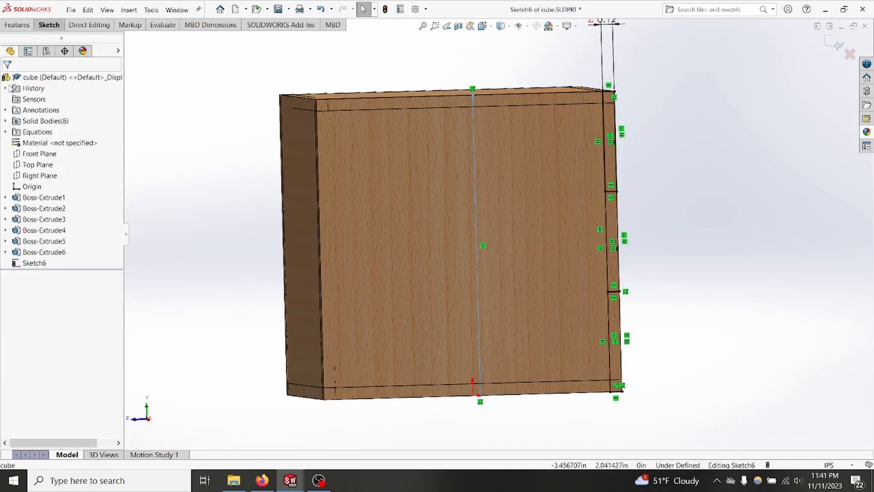
Step: Make the vertical construction line coincident with the midpoint of the cube's upper edge
{"action": "right_click", "coordinate": [504, 97]}
{"action": "left_click", "coordinate": [546, 101]}
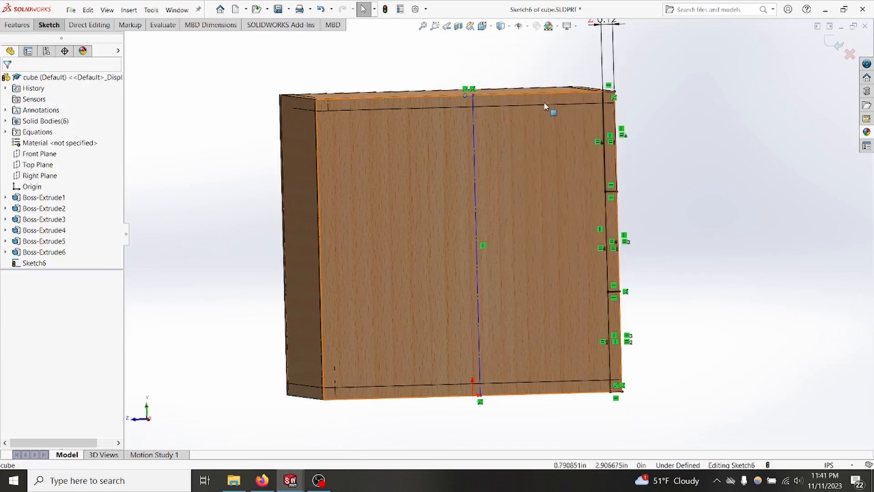
{"action": "left_click", "coordinate": [473, 115], "text": "ctrl"}
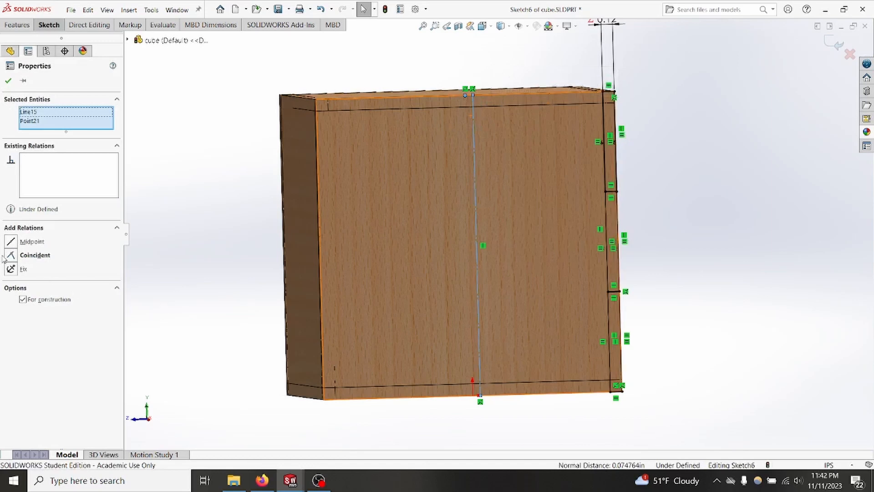
{"action": "left_click", "coordinate": [13, 256]}
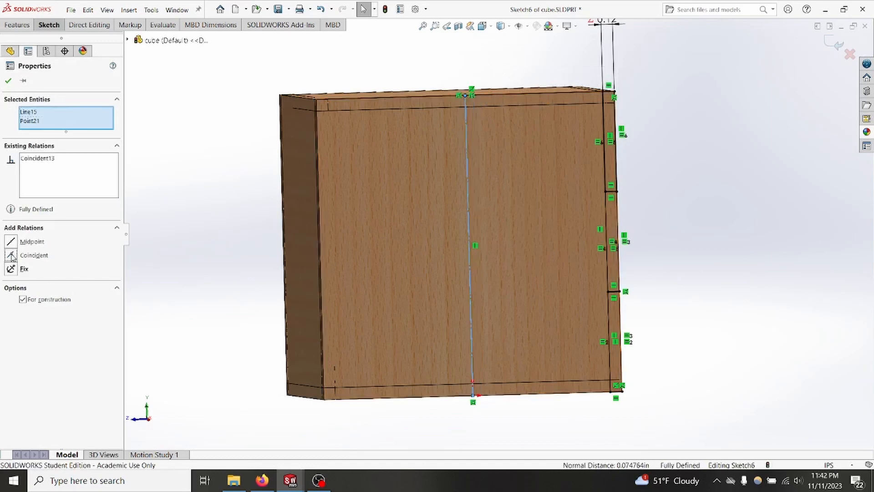
{"action": "left_click", "coordinate": [7, 80]}
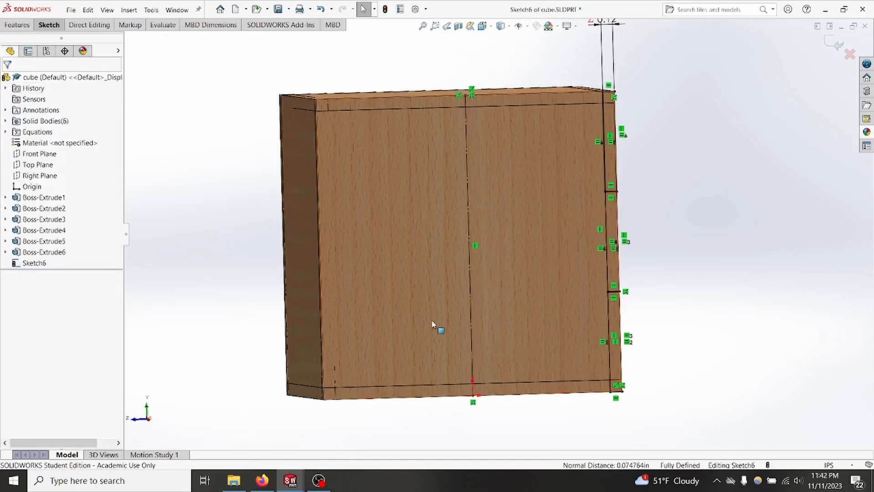
Step: Mirror the three finger rectangles about the vertical construction line to the panel's opposite edge, keeping the originals
{"action": "left_click", "coordinate": [52, 27]}
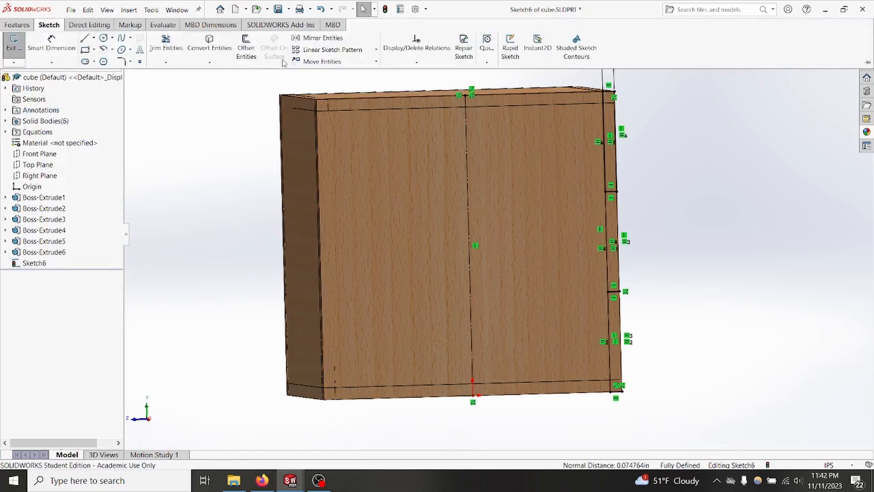
{"action": "left_click", "coordinate": [323, 40]}
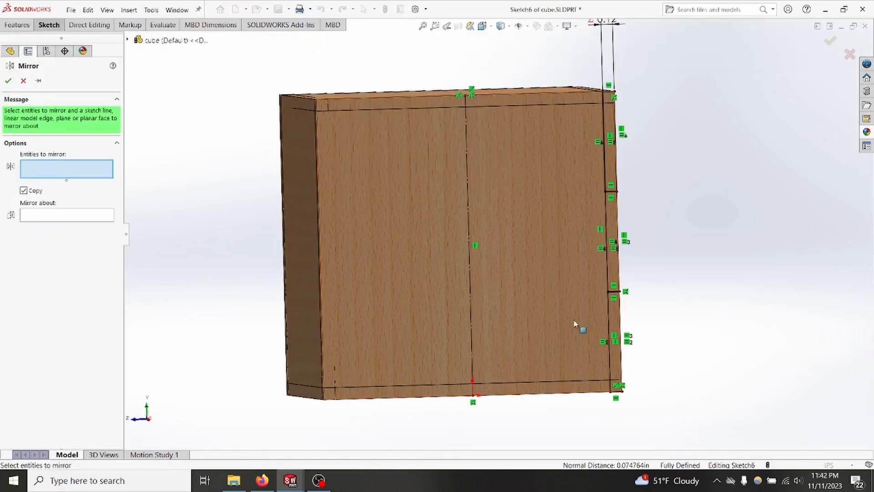
{"action": "mouse_move", "coordinate": [648, 422]}
{"action": "left_mouse_down"}
{"action": "mouse_move", "coordinate": [575, 193]}
{"action": "mouse_move", "coordinate": [561, 69]}
{"action": "left_mouse_up"}
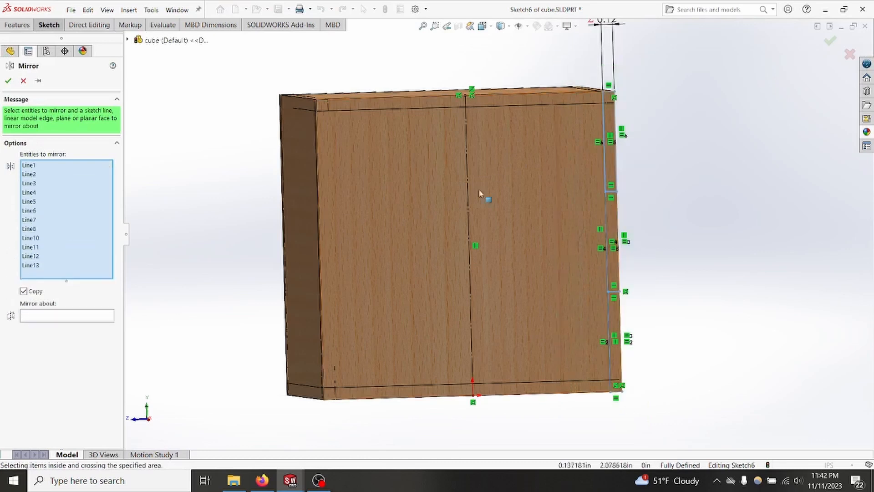
{"action": "left_click", "coordinate": [51, 320]}
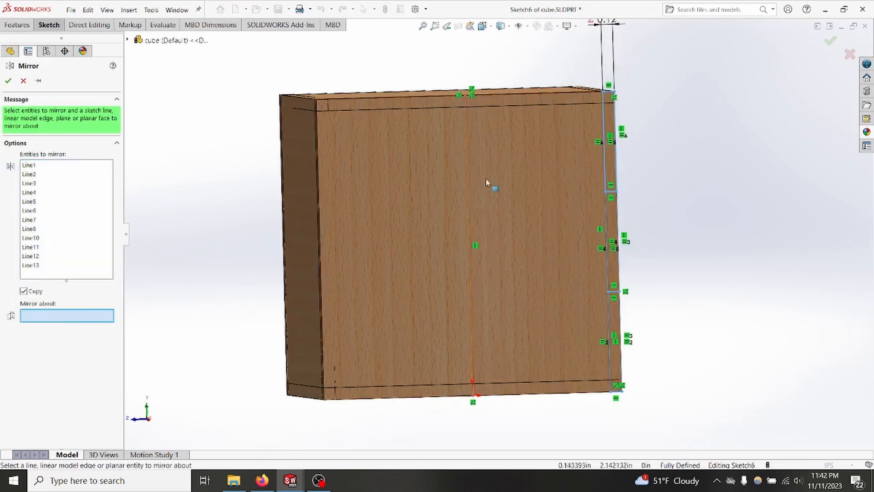
{"action": "left_click", "coordinate": [468, 175]}
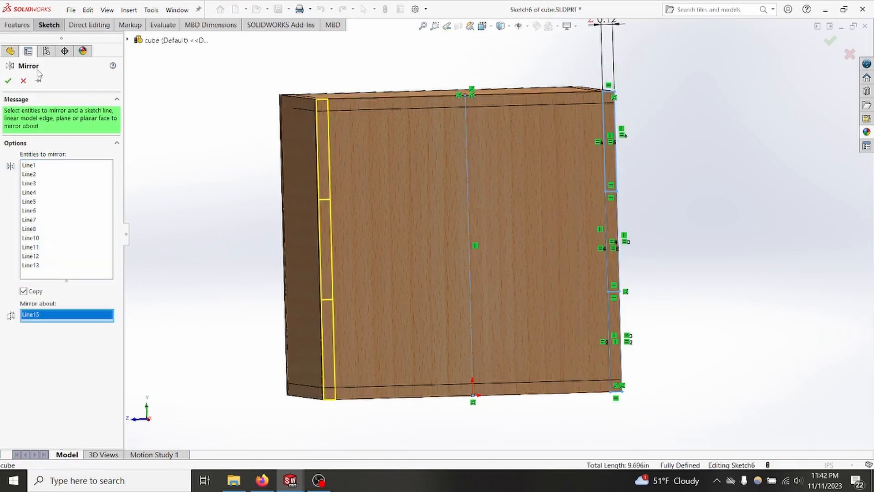
{"action": "left_click", "coordinate": [8, 81]}
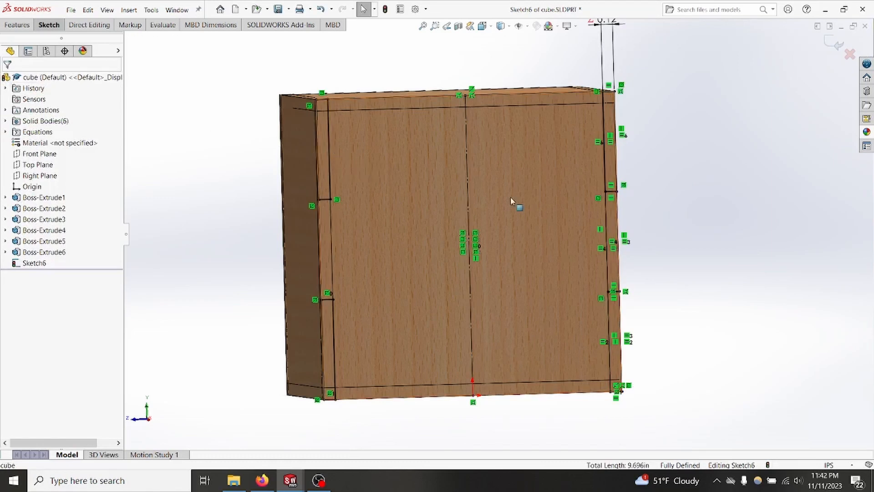
Step: Sketch a horizontal line about 3 in long between the panel's two side edges and convert it to construction geometry
{"action": "left_click", "coordinate": [49, 25]}
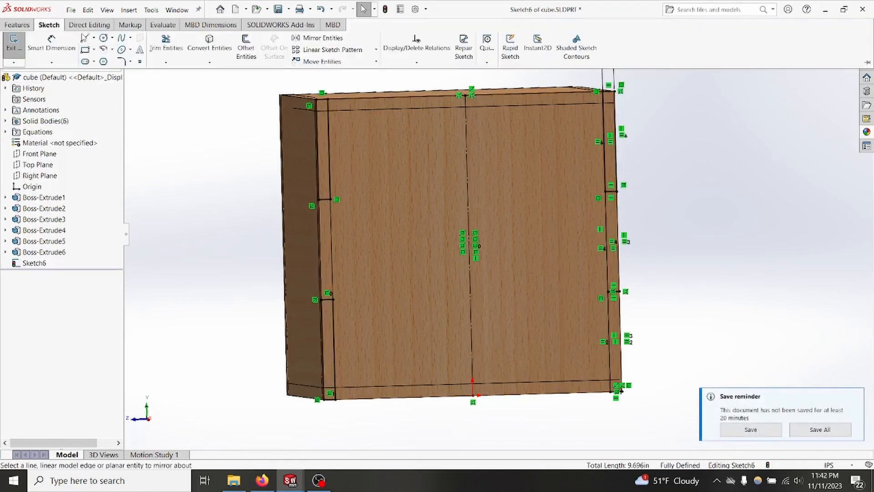
{"action": "left_click", "coordinate": [94, 38]}
{"action": "left_click", "coordinate": [101, 50]}
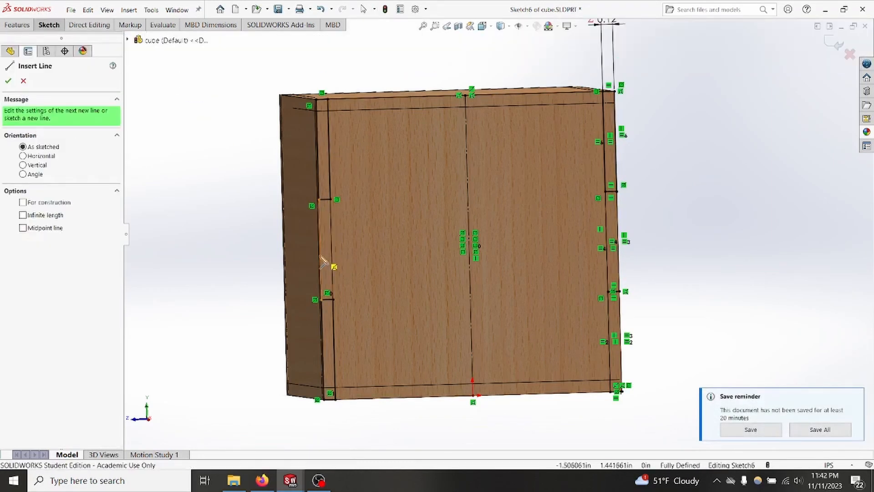
{"action": "left_click", "coordinate": [320, 229]}
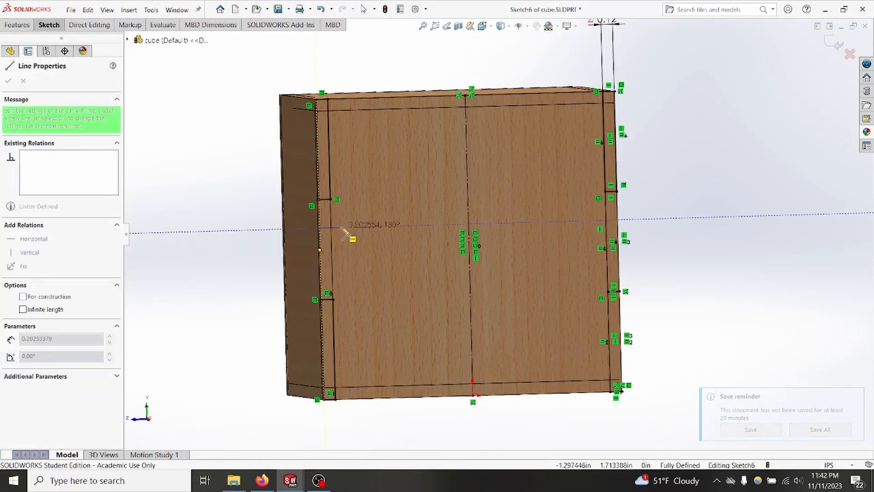
{"action": "double_click", "coordinate": [620, 221]}
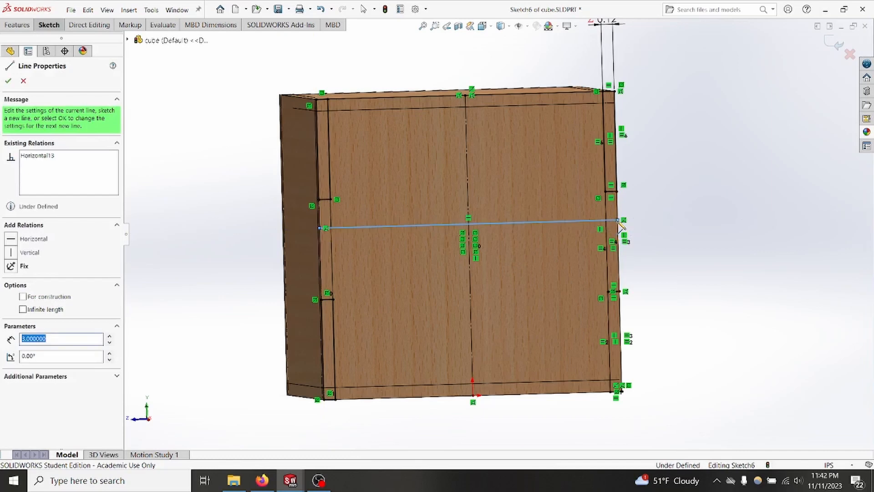
{"action": "key", "text": "Escape"}
{"action": "left_click", "coordinate": [534, 224]}
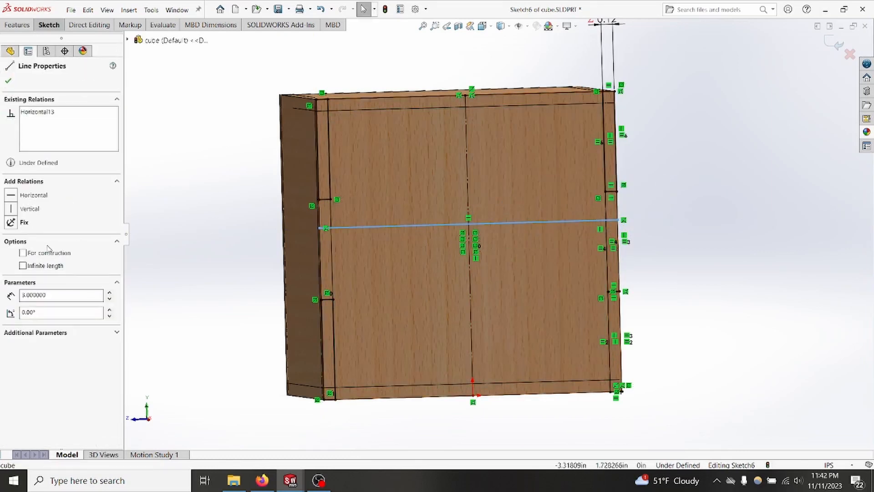
{"action": "left_click", "coordinate": [22, 253]}
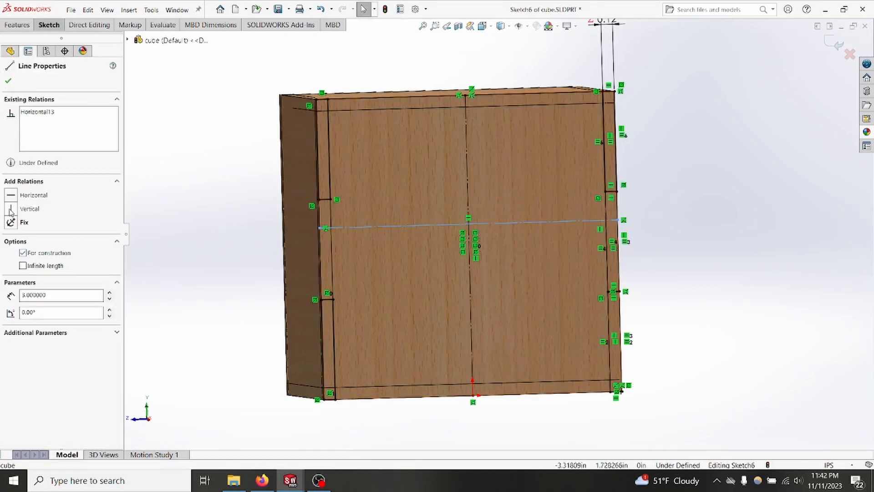
{"action": "left_click", "coordinate": [8, 81]}
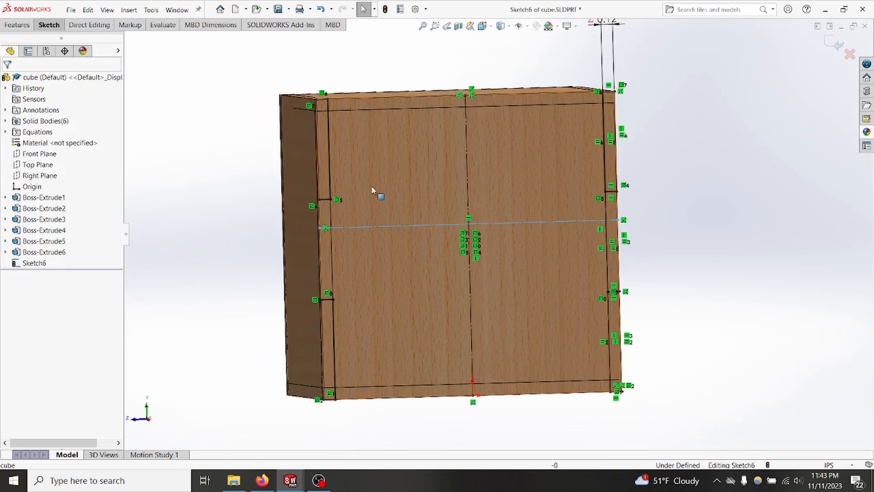
Step: Make the horizontal construction line coincident with the midpoint of the mirrored middle rectangle's outer line
{"action": "right_click", "coordinate": [321, 256]}
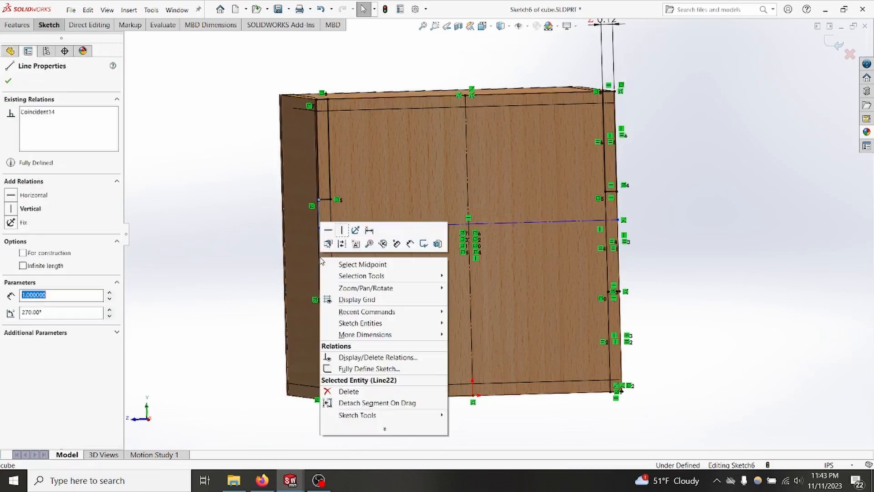
{"action": "left_click", "coordinate": [356, 269]}
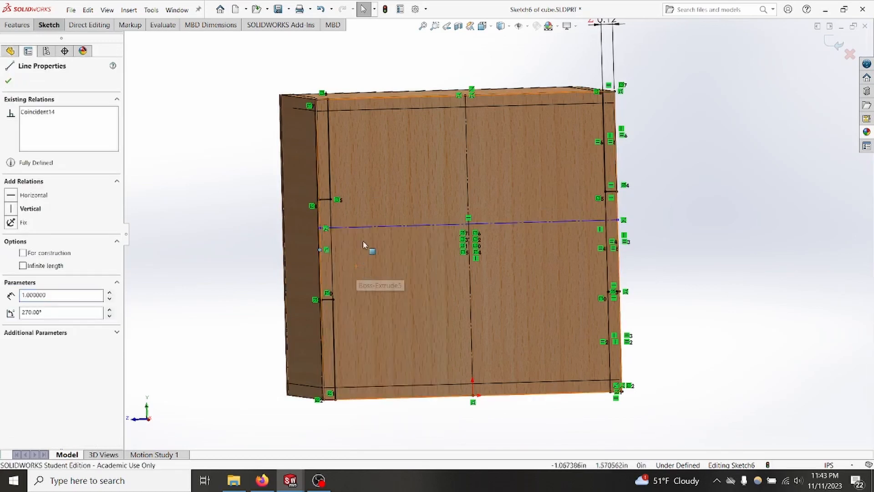
{"action": "left_click", "coordinate": [385, 227], "text": "ctrl"}
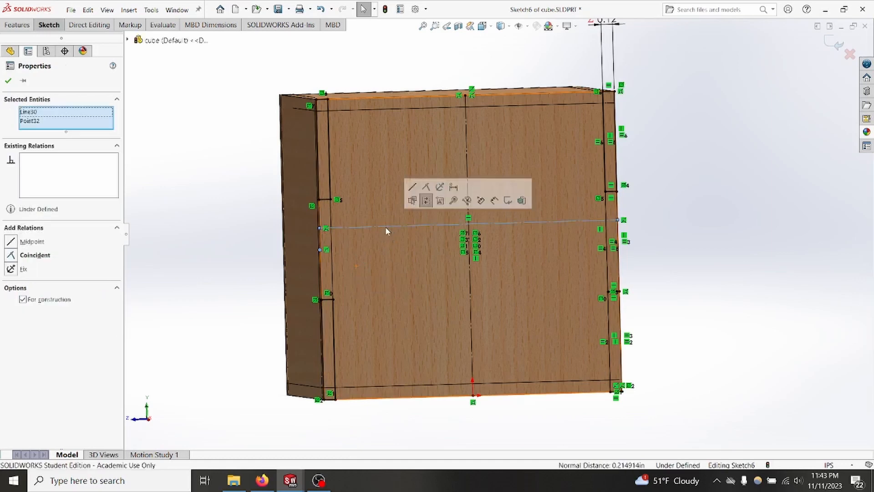
{"action": "left_click", "coordinate": [11, 256]}
{"action": "left_click", "coordinate": [7, 82]}
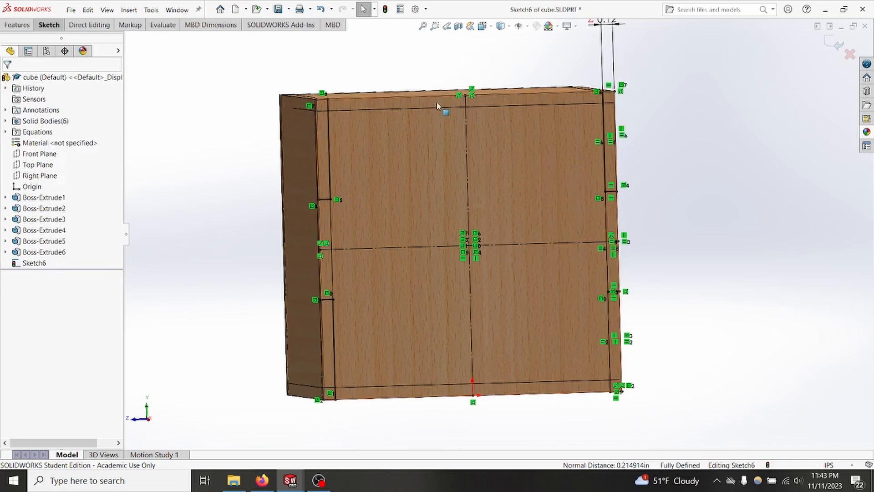
Step: Sketch three adjoining rectangles along the panel's upper edge, starting at its left corner with one about 0.78 in by 0.19 in
{"action": "scroll", "coordinate": [499, 128], "scroll_direction": "down", "scroll_amount": 2}
{"action": "scroll", "coordinate": [499, 127], "scroll_direction": "down", "scroll_amount": 1}
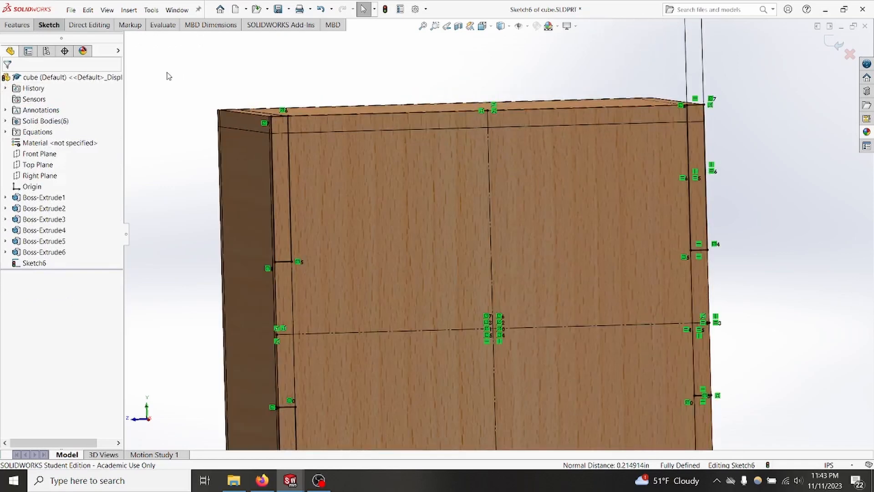
{"action": "right_click_drag", "start_coordinate": [165, 57], "coordinate": [168, 142]}
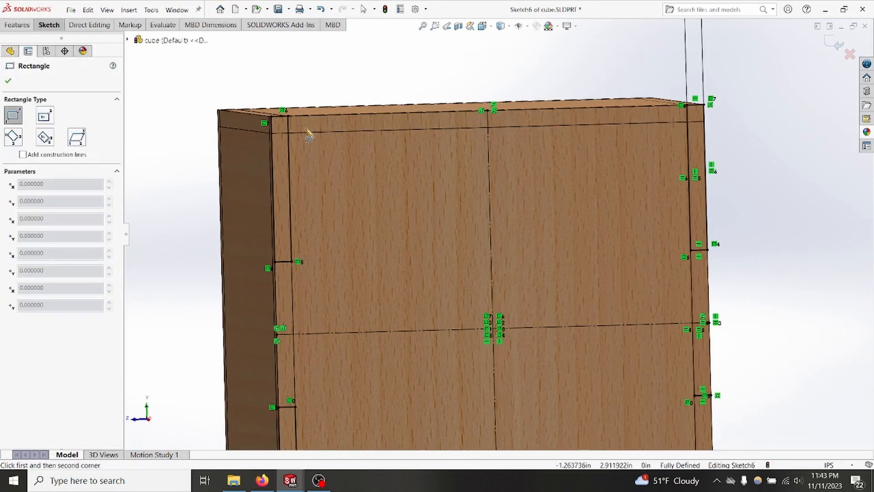
{"action": "left_click", "coordinate": [273, 117]}
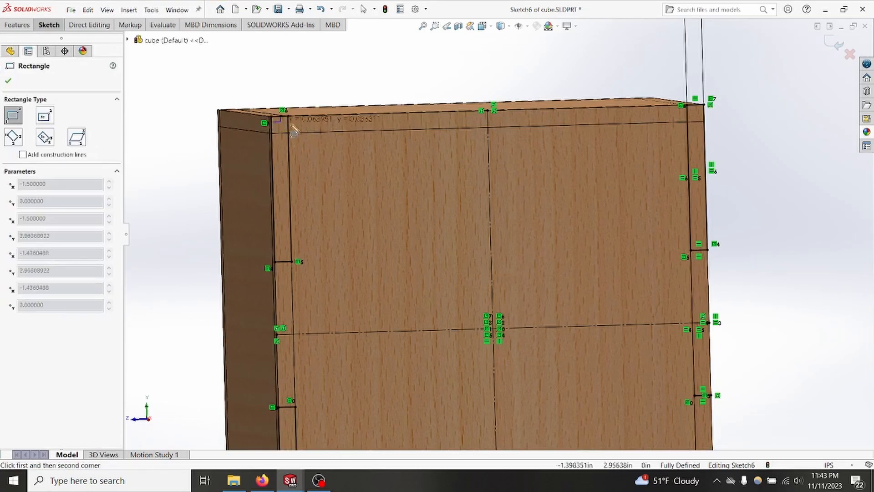
{"action": "left_click", "coordinate": [385, 142]}
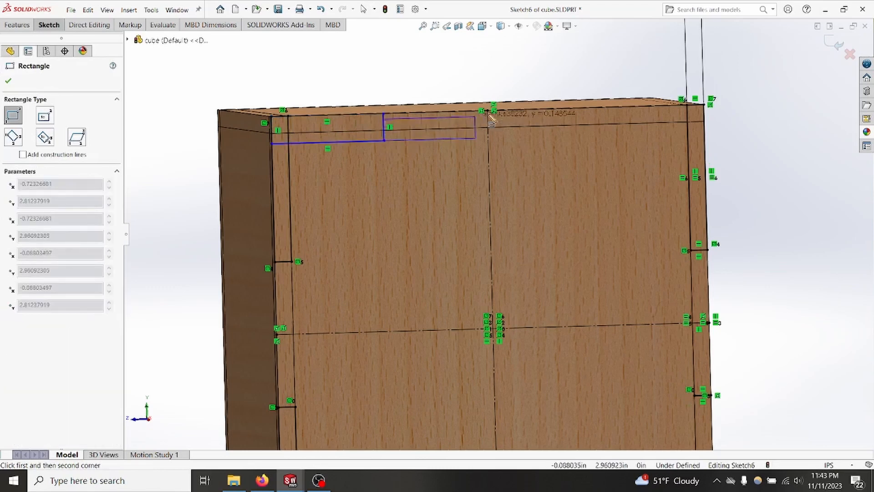
{"action": "left_click", "coordinate": [526, 111]}
{"action": "left_click", "coordinate": [611, 135]}
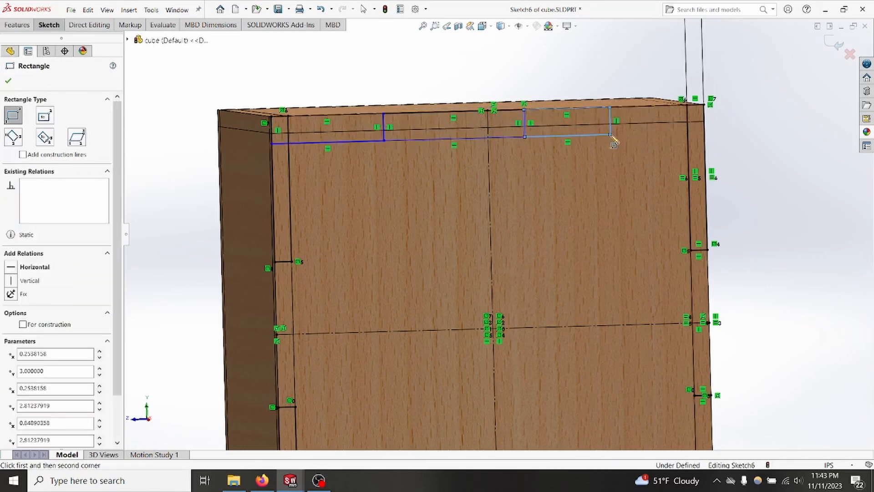
{"action": "key", "text": "Escape"}
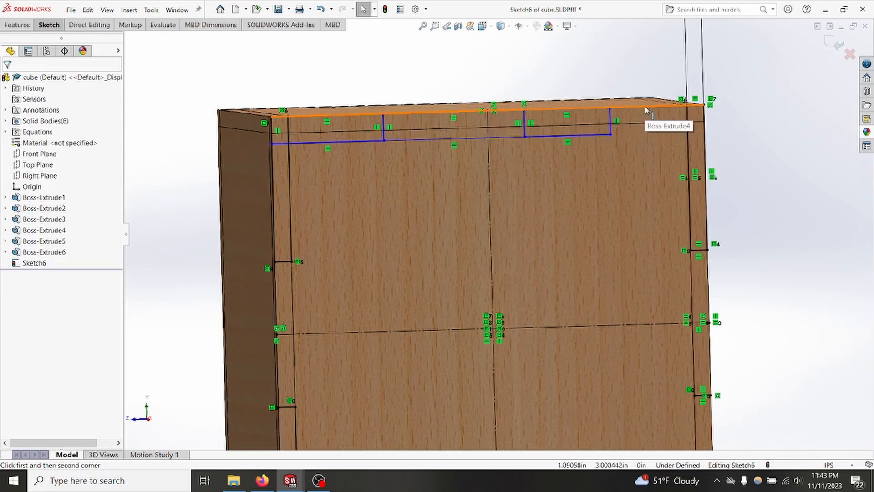
Step: Make the upper and lower lines of the three new rectangles equal in length
{"action": "left_click", "coordinate": [583, 156]}
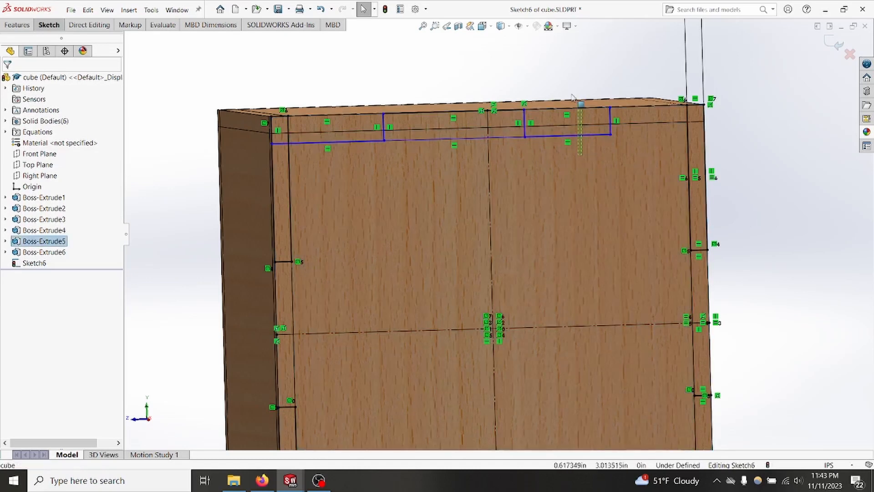
{"action": "left_click_drag", "start_coordinate": [572, 97], "coordinate": [558, 72]}
{"action": "left_click_drag", "start_coordinate": [464, 171], "coordinate": [432, 88], "text": "ctrl"}
{"action": "left_click_drag", "start_coordinate": [346, 165], "coordinate": [326, 79], "text": "ctrl"}
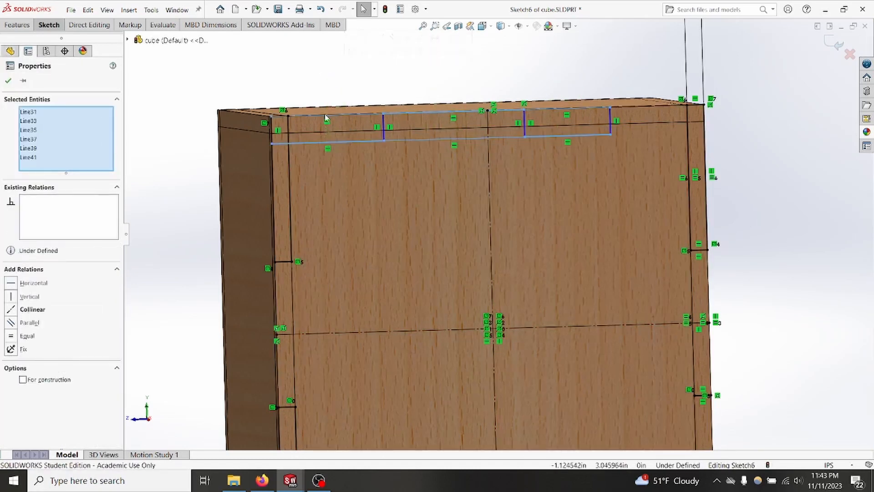
{"action": "left_click", "coordinate": [32, 309]}
{"action": "left_click", "coordinate": [8, 80]}
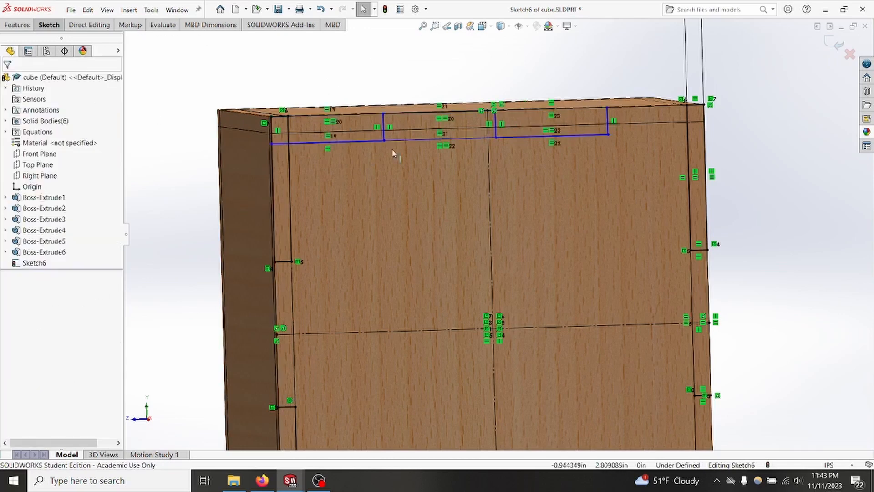
Step: Make the free end line of the rectangle row collinear with the cube's right side face
{"action": "left_click", "coordinate": [608, 122]}
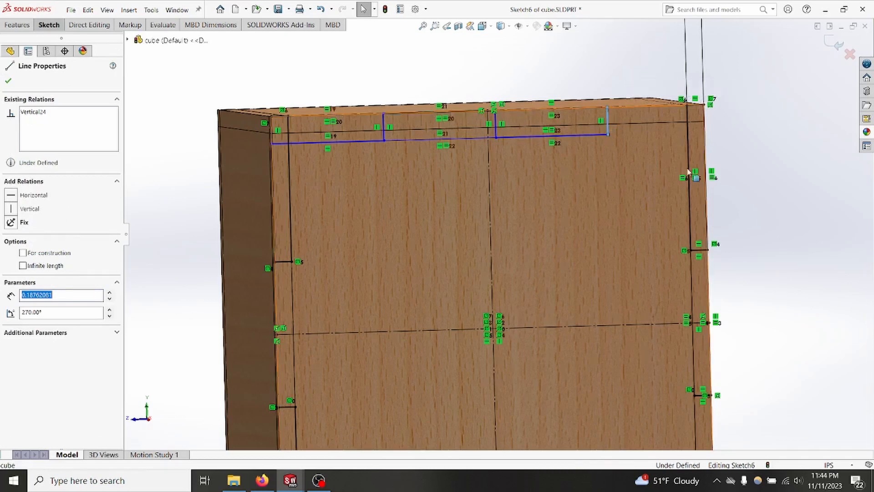
{"action": "middle_click_drag", "start_coordinate": [780, 230], "coordinate": [761, 177]}
{"action": "left_click", "coordinate": [766, 150], "text": "ctrl"}
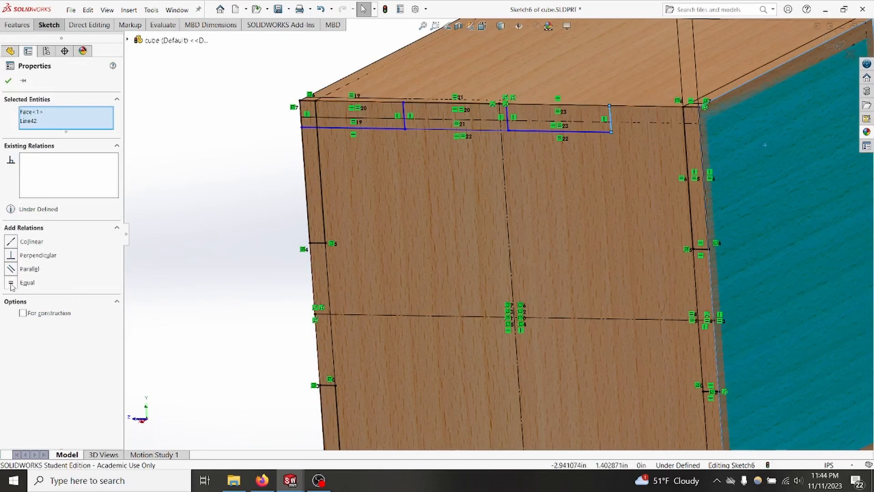
{"action": "left_click", "coordinate": [12, 241]}
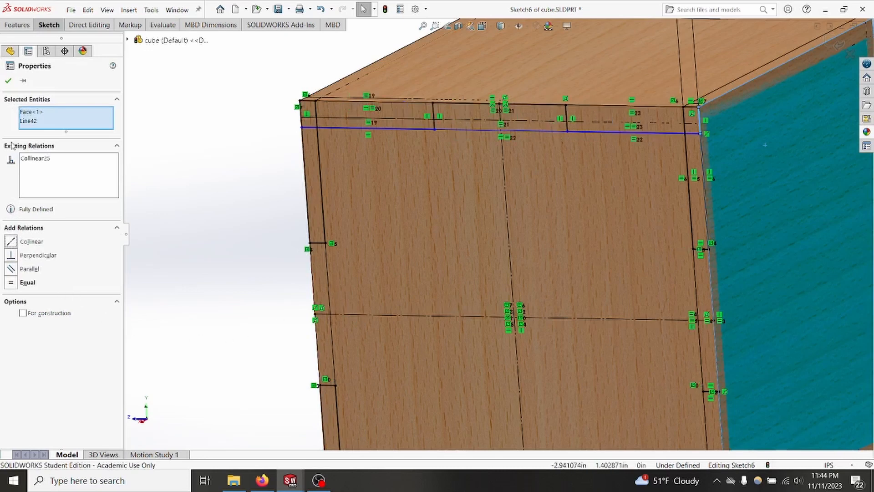
{"action": "left_click", "coordinate": [8, 81]}
Step: Dimension the height of the rectangle row along the panel's upper edge and set it equal to plywood_thickness
{"action": "key", "text": "ctrl+8"}
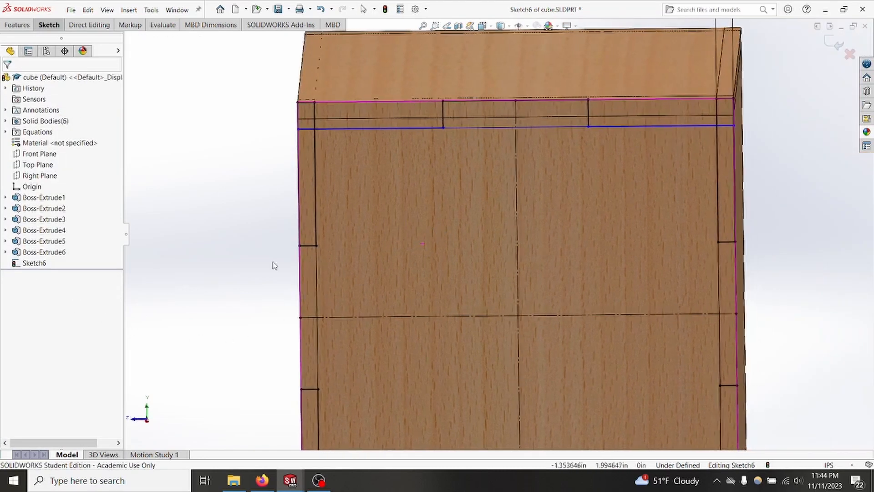
{"action": "right_click_drag", "start_coordinate": [275, 266], "coordinate": [223, 124]}
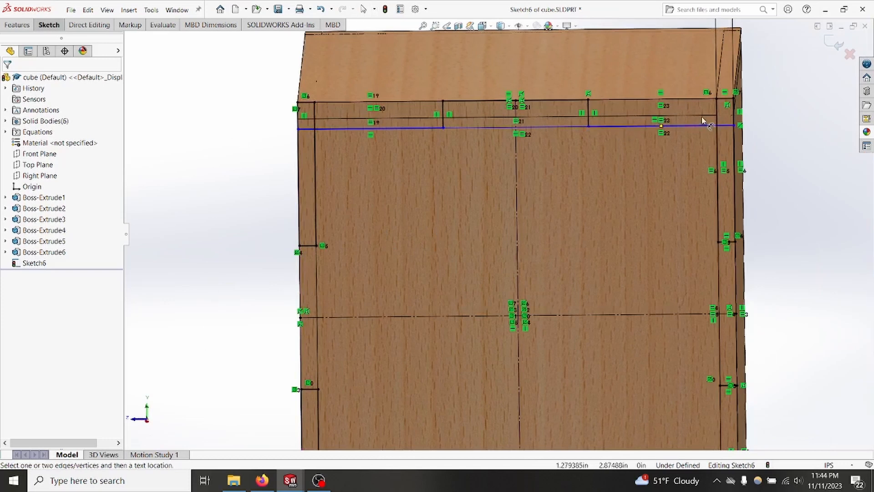
{"action": "left_click", "coordinate": [621, 127]}
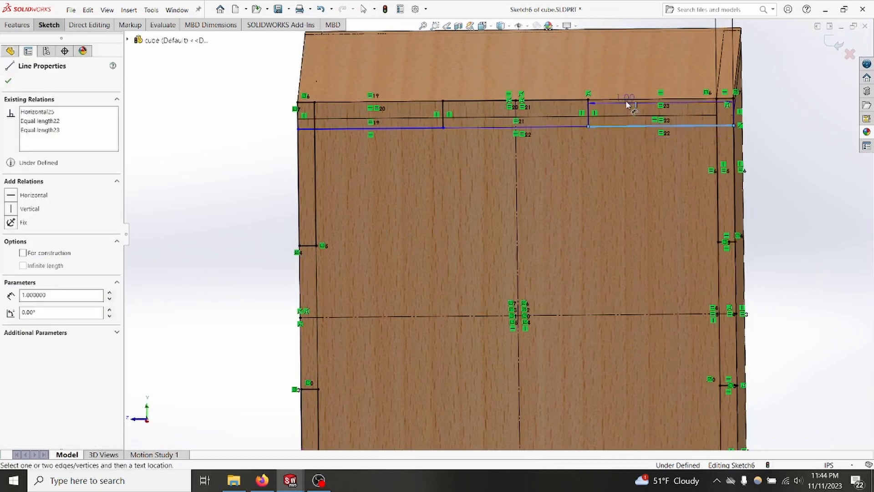
{"action": "left_click", "coordinate": [628, 103]}
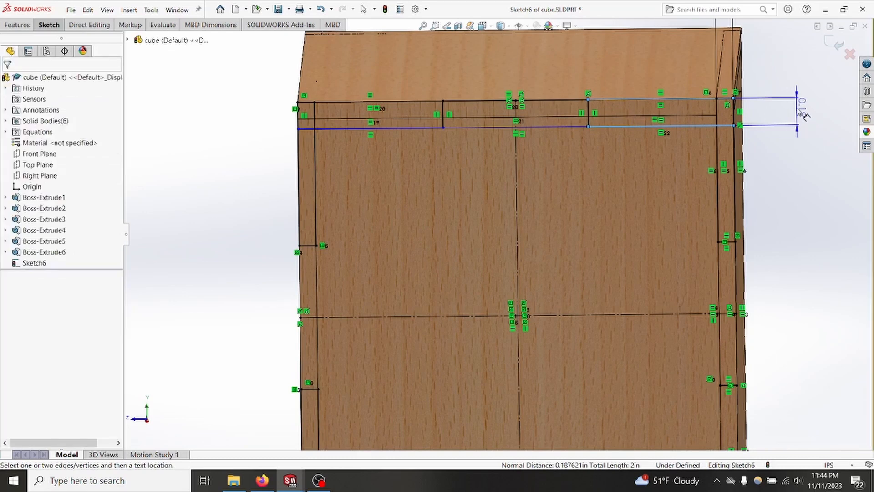
{"action": "left_click", "coordinate": [804, 117]}
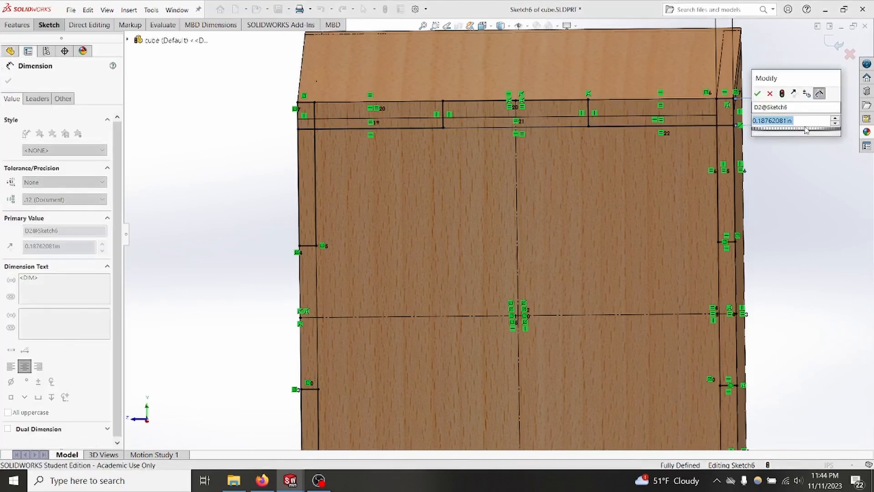
{"action": "type", "text": "=ply"}
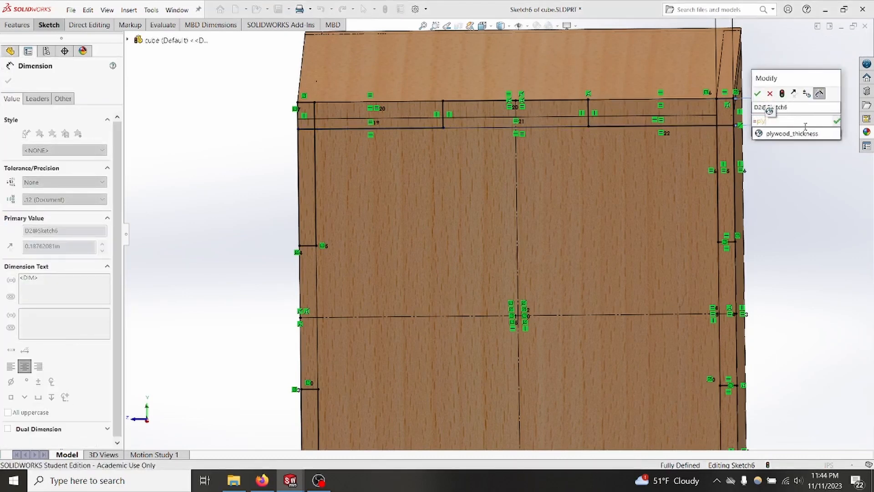
{"action": "left_click", "coordinate": [816, 134]}
{"action": "left_click", "coordinate": [759, 94]}
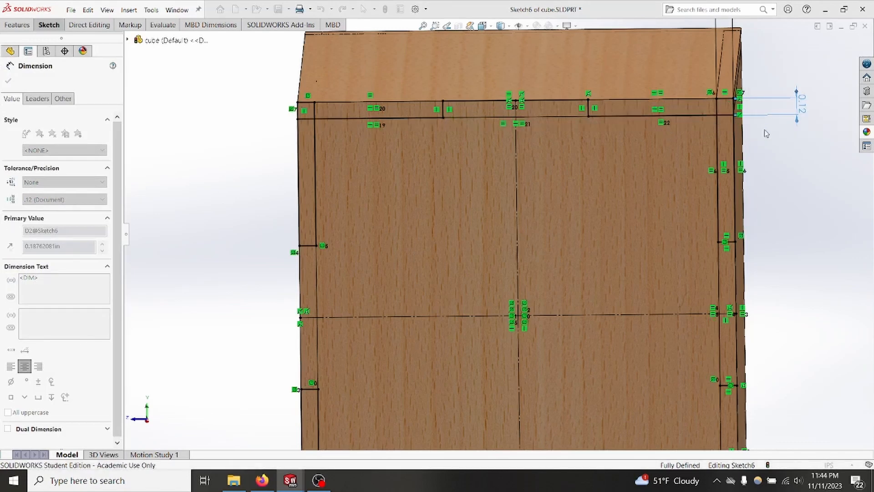
{"action": "key", "text": "Escape"}
Step: Mirror the upper row of three rectangles about the horizontal construction line onto the panel's lower edge, and exit the sketch
{"action": "key", "text": "f"}
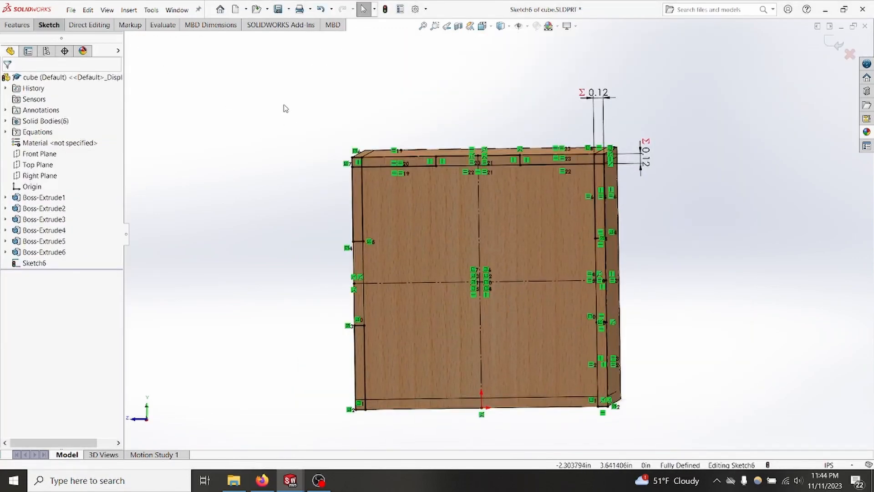
{"action": "mouse_move", "coordinate": [283, 105]}
{"action": "left_mouse_down"}
{"action": "mouse_move", "coordinate": [463, 154]}
{"action": "mouse_move", "coordinate": [620, 181]}
{"action": "left_mouse_up"}
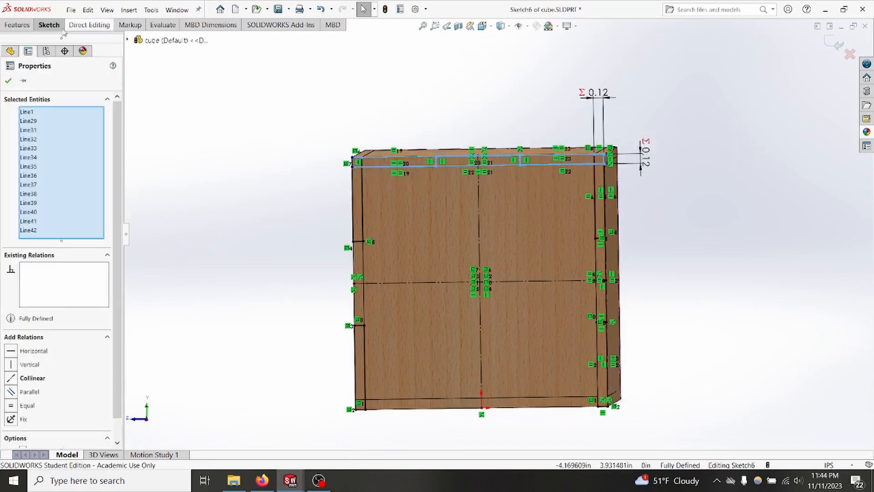
{"action": "left_click", "coordinate": [50, 26]}
{"action": "left_click", "coordinate": [325, 38]}
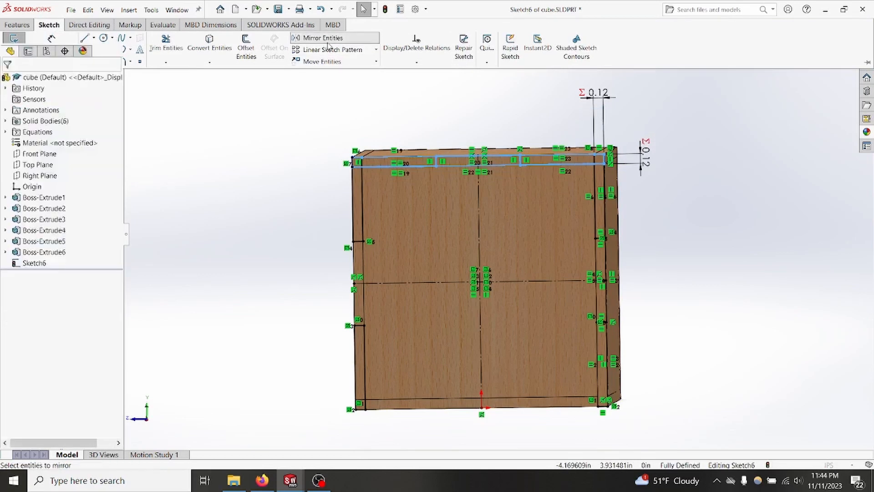
{"action": "left_click", "coordinate": [45, 329]}
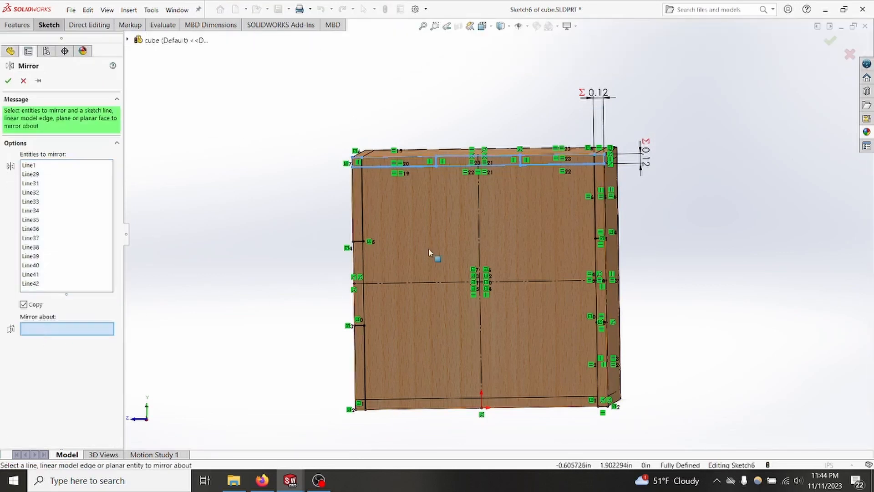
{"action": "left_click", "coordinate": [440, 284]}
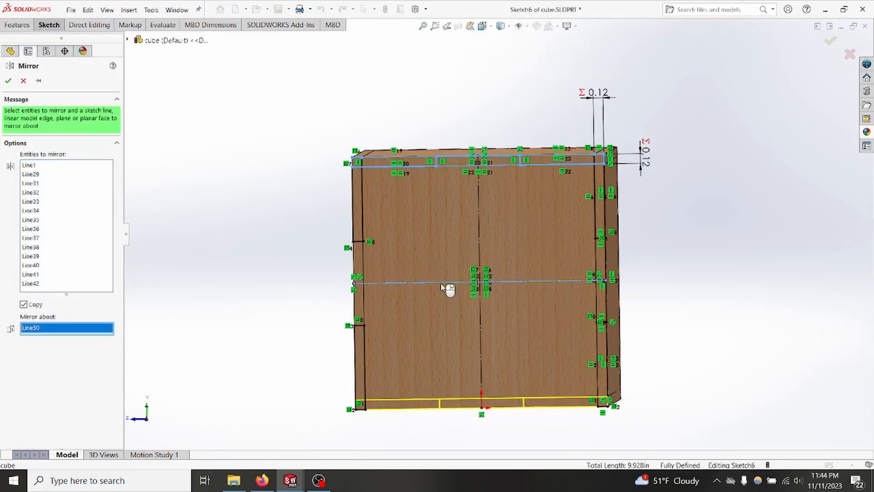
{"action": "left_click", "coordinate": [8, 81]}
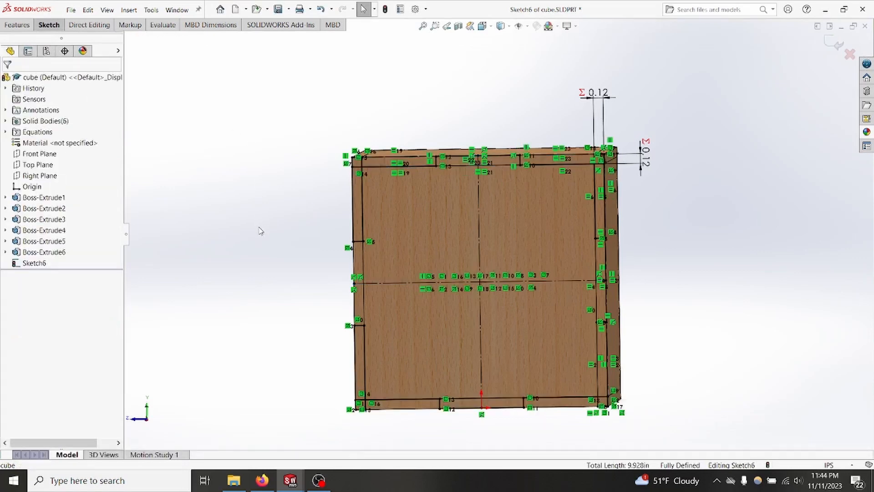
{"action": "middle_click_drag", "start_coordinate": [268, 242], "coordinate": [247, 217], "text": "ctrl"}
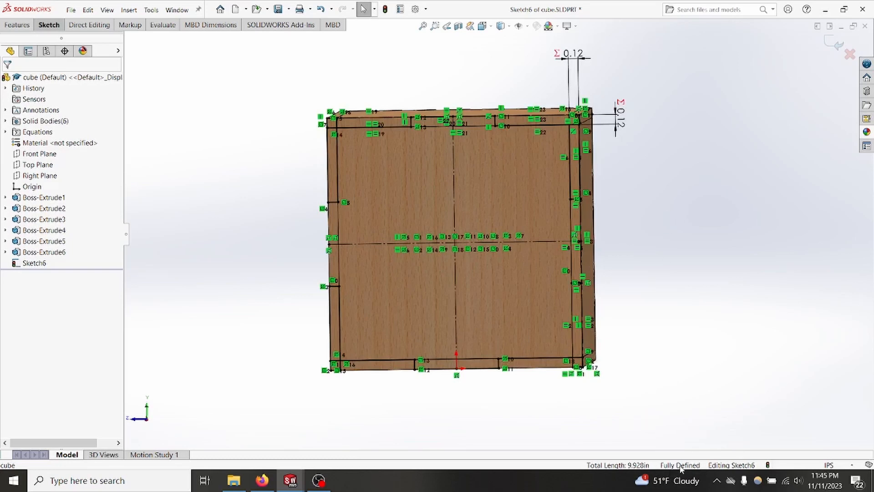
{"action": "double_click", "coordinate": [669, 376]}
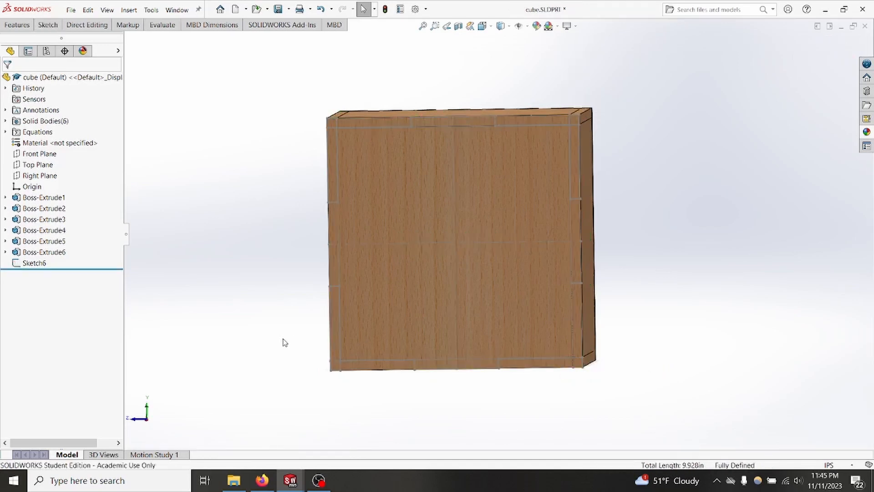
Step: Start an Extruded Cut from the finger joint sketch and choose the three regions forming the upper-left corner as contours
{"action": "left_click", "coordinate": [33, 263]}
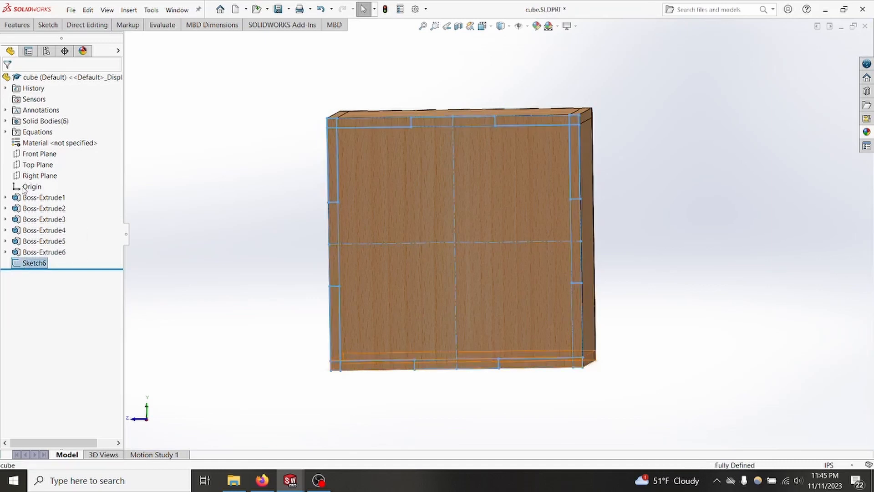
{"action": "left_click", "coordinate": [14, 26]}
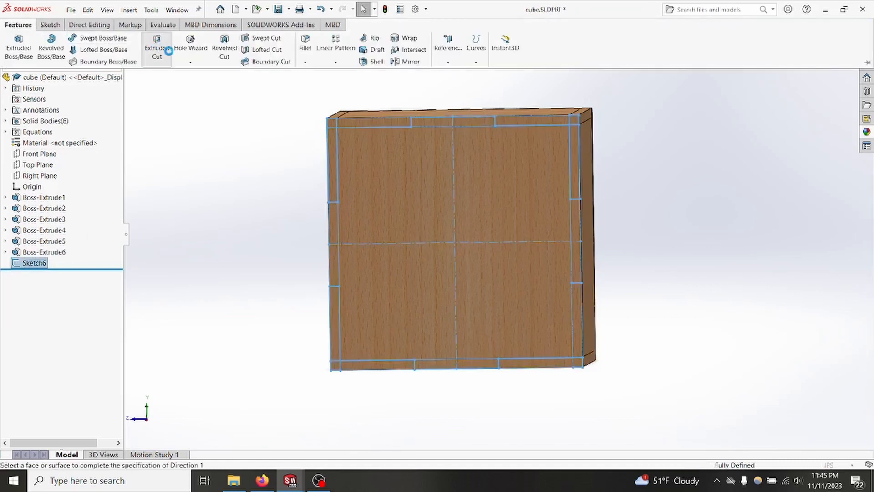
{"action": "left_click", "coordinate": [156, 47]}
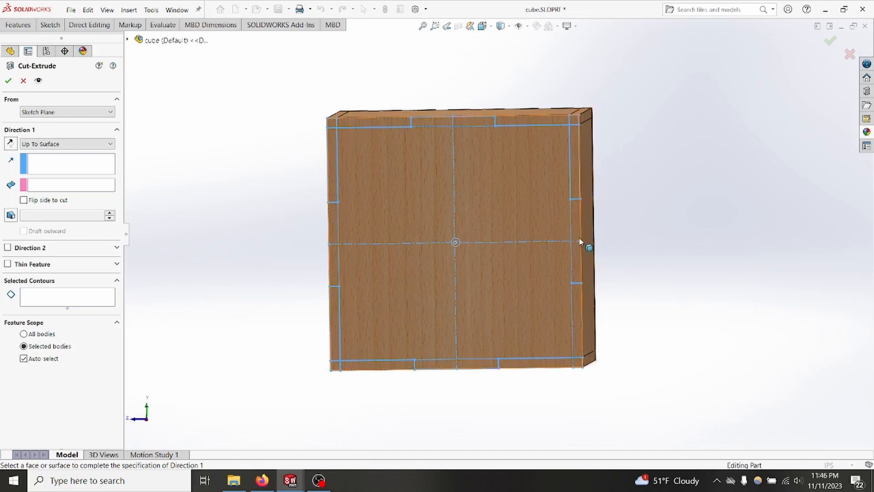
{"action": "scroll", "coordinate": [341, 137], "scroll_direction": "down", "scroll_amount": 2}
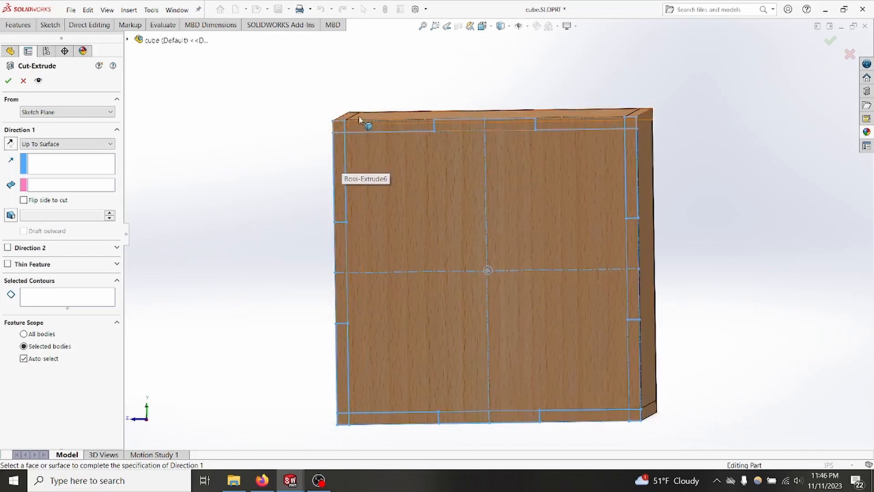
{"action": "left_click", "coordinate": [42, 301]}
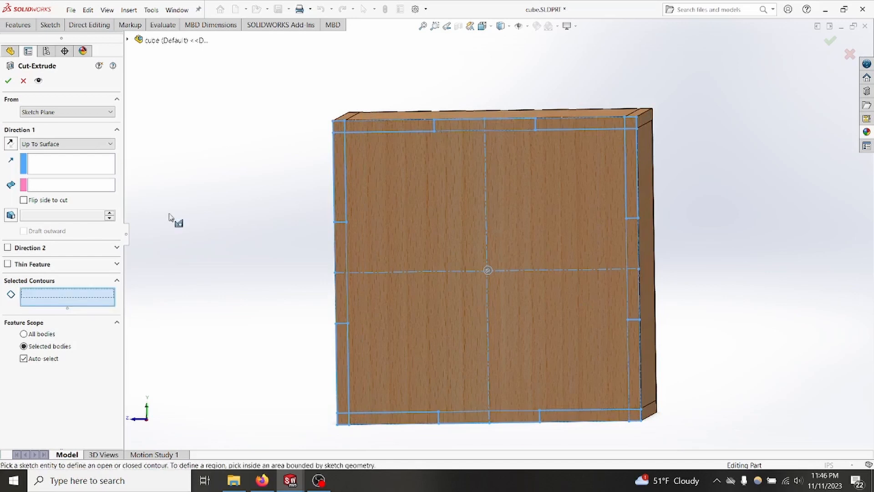
{"action": "left_click", "coordinate": [340, 156]}
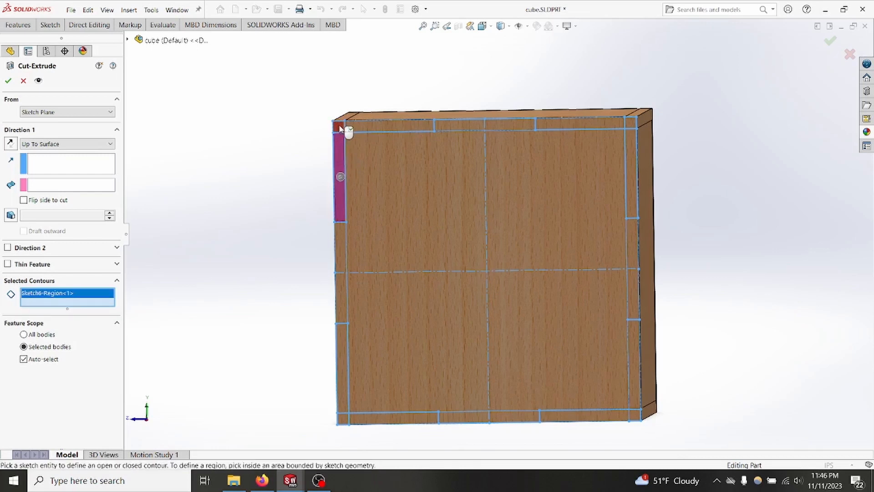
{"action": "left_click", "coordinate": [340, 128]}
{"action": "left_click", "coordinate": [384, 128]}
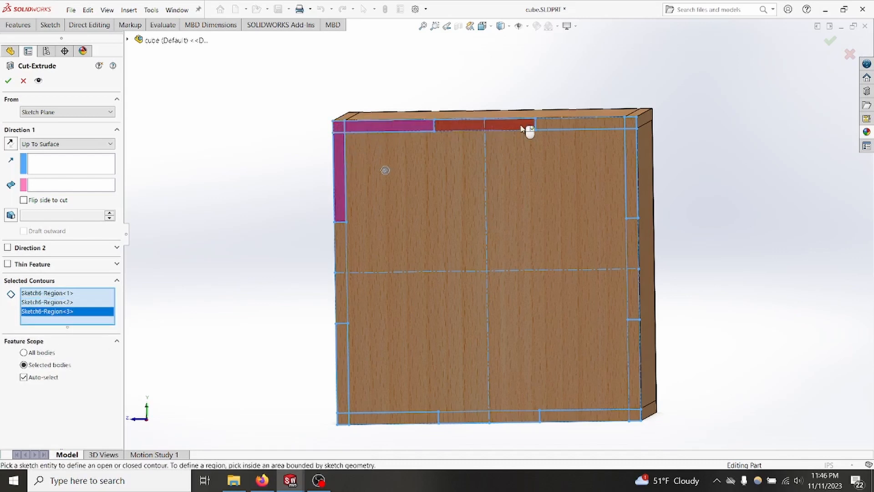
Step: Add the regions of the upper-right and lower-right corners, plus the lower-left corner square and its adjoining horizontal finger, to the cut
{"action": "left_click", "coordinate": [583, 130]}
{"action": "left_click", "coordinate": [631, 129]}
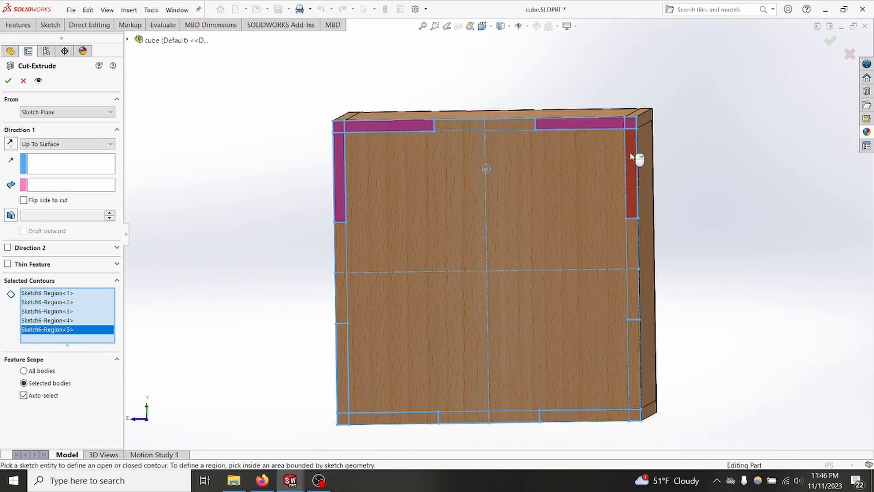
{"action": "left_click", "coordinate": [633, 173]}
{"action": "left_click", "coordinate": [635, 358]}
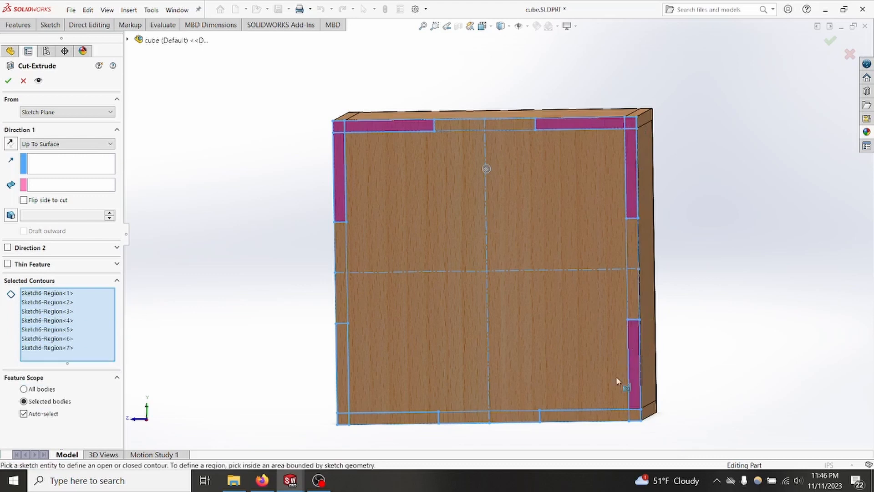
{"action": "left_click", "coordinate": [635, 415]}
{"action": "left_click", "coordinate": [607, 420]}
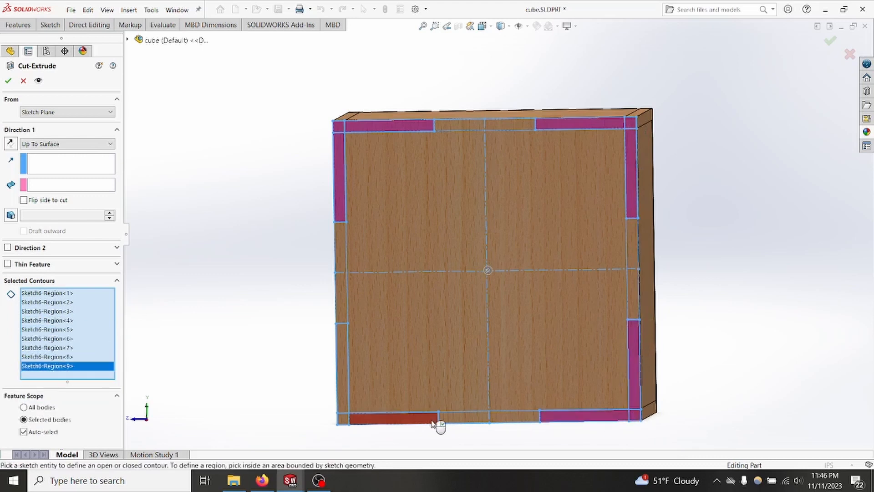
{"action": "left_click", "coordinate": [412, 418]}
{"action": "left_click", "coordinate": [342, 419]}
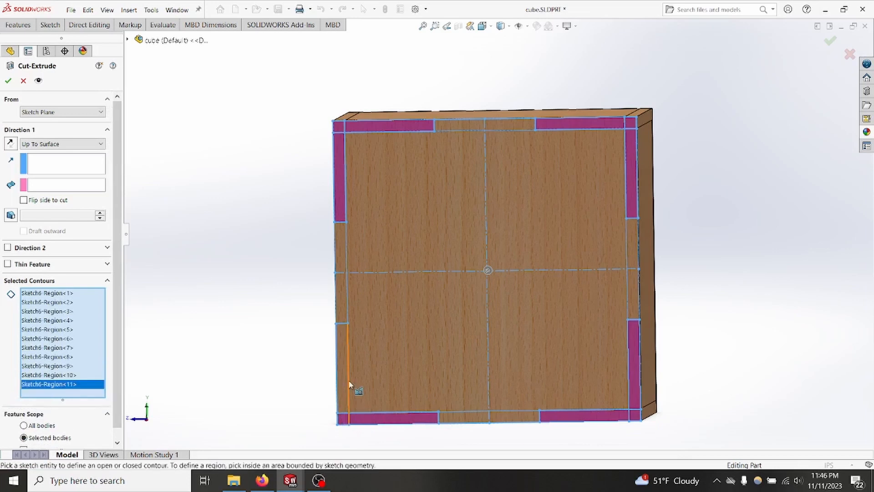
{"action": "left_click", "coordinate": [348, 385]}
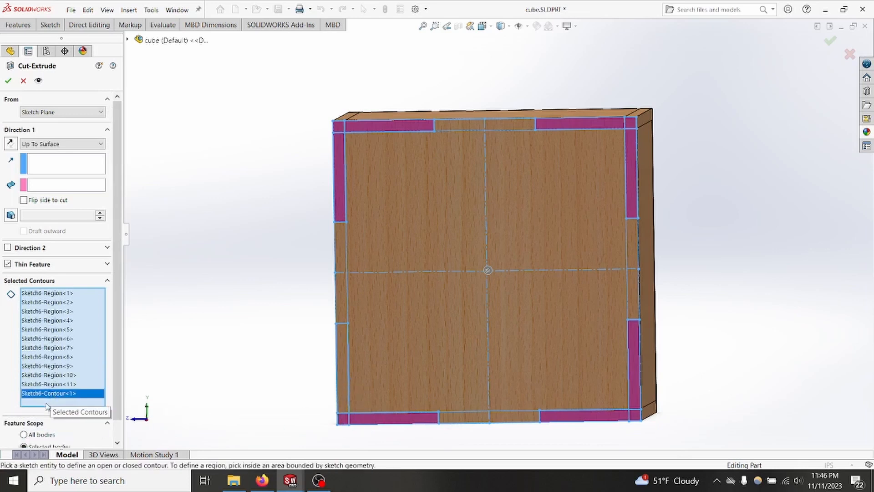
{"action": "left_click", "coordinate": [55, 376]}
{"action": "left_click", "coordinate": [54, 396]}
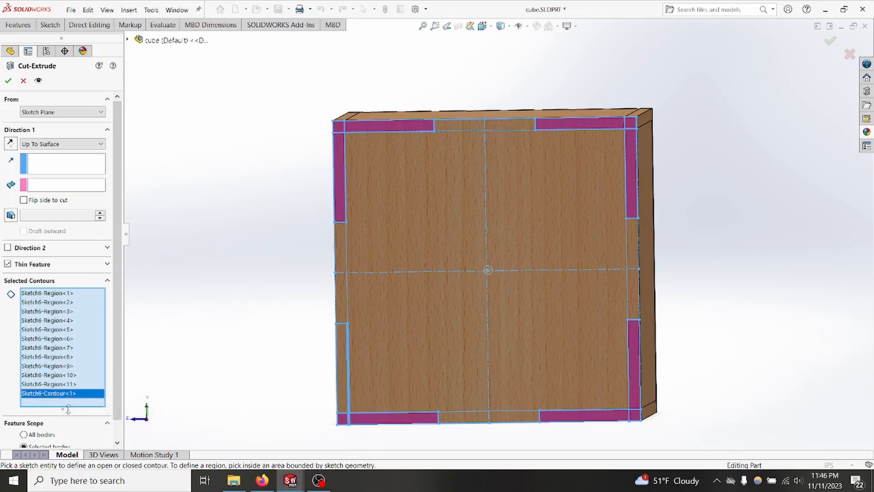
{"action": "key", "text": "Delete"}
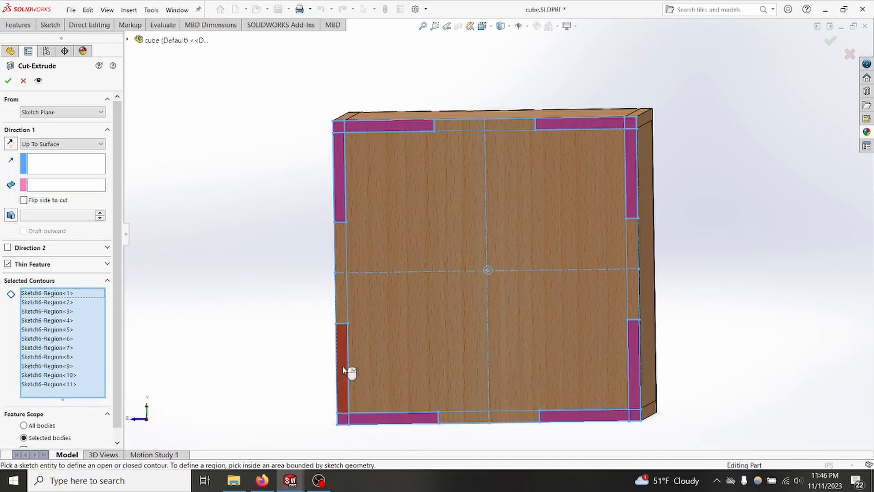
Step: Add the lower-left vertical finger region and run the cut up to the opposite panel's outer face with Thin Feature off
{"action": "left_click", "coordinate": [346, 371]}
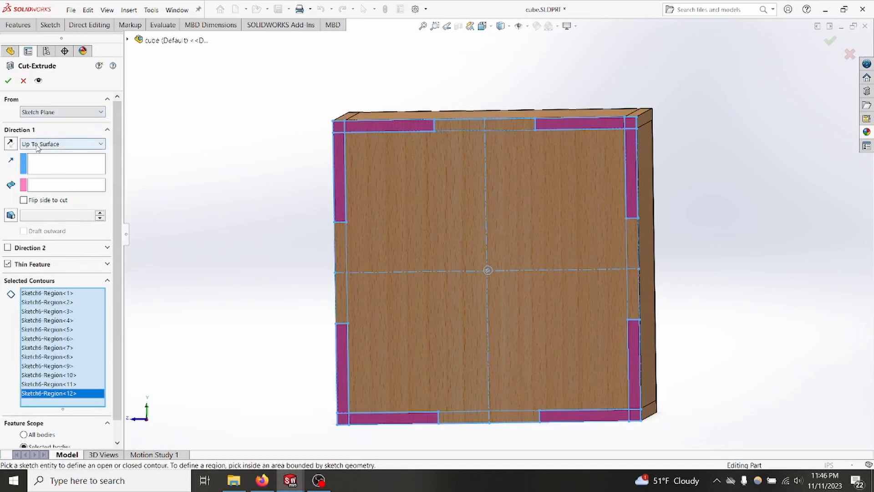
{"action": "middle_click_drag", "start_coordinate": [734, 215], "coordinate": [627, 246]}
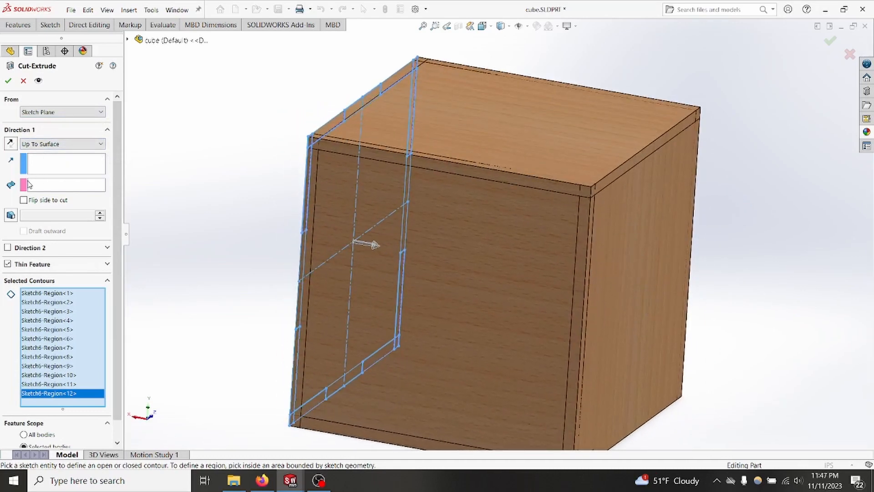
{"action": "left_click", "coordinate": [41, 170]}
{"action": "left_click", "coordinate": [44, 185]}
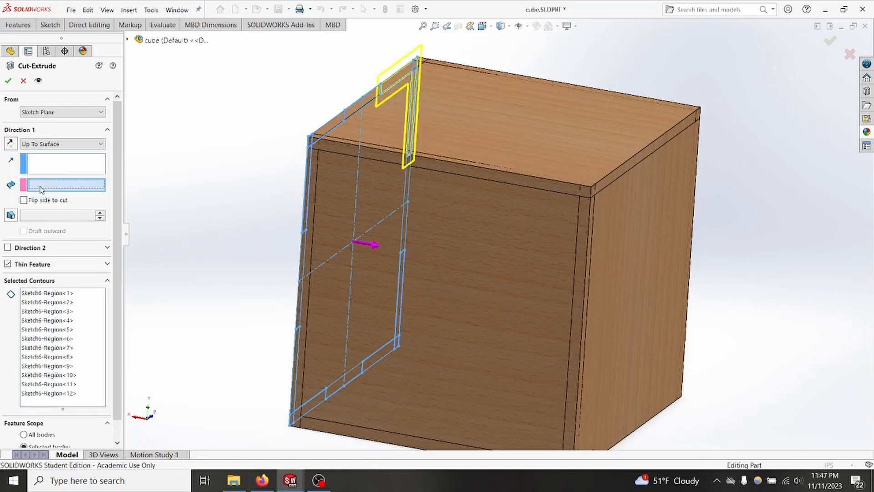
{"action": "left_click", "coordinate": [668, 259]}
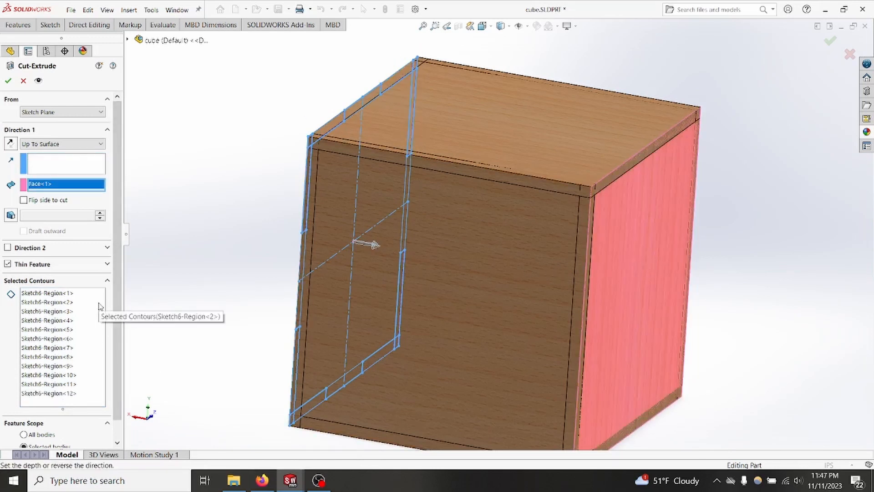
{"action": "left_click", "coordinate": [8, 264]}
{"action": "middle_click_drag", "start_coordinate": [265, 277], "coordinate": [308, 385]}
{"action": "middle_click_drag", "start_coordinate": [306, 337], "coordinate": [288, 318]}
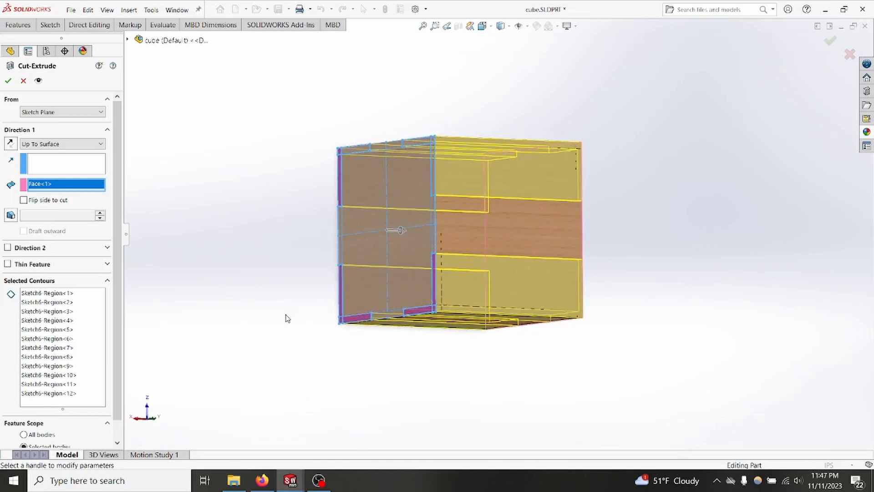
{"action": "middle_click_drag", "start_coordinate": [750, 262], "coordinate": [59, 306]}
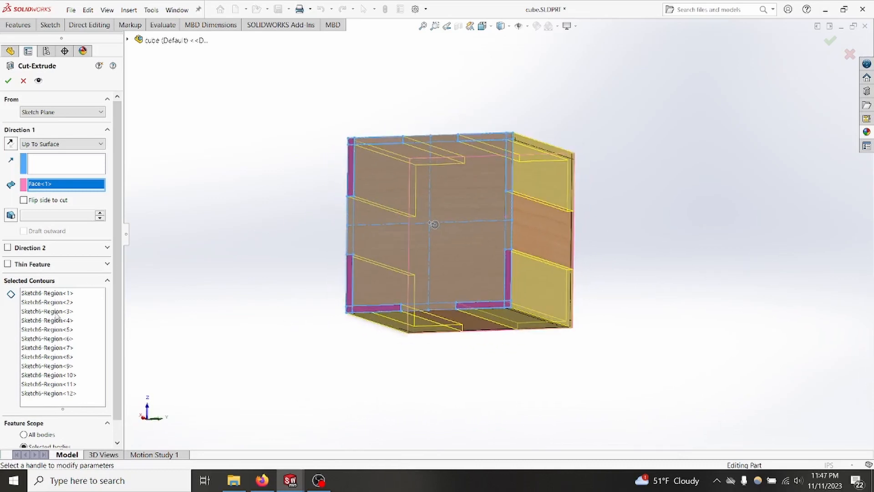
Step: Limit the cut's feature scope to the sketched panel and the panel opposite it, and create the cut
{"action": "scroll", "coordinate": [59, 319], "scroll_direction": "down", "scroll_amount": 2}
{"action": "left_click", "coordinate": [39, 428]}
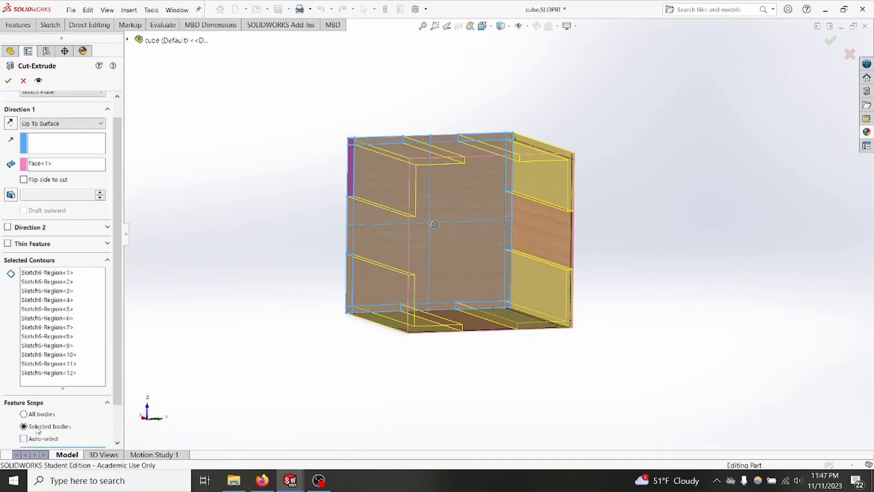
{"action": "scroll", "coordinate": [54, 419], "scroll_direction": "down", "scroll_amount": 2}
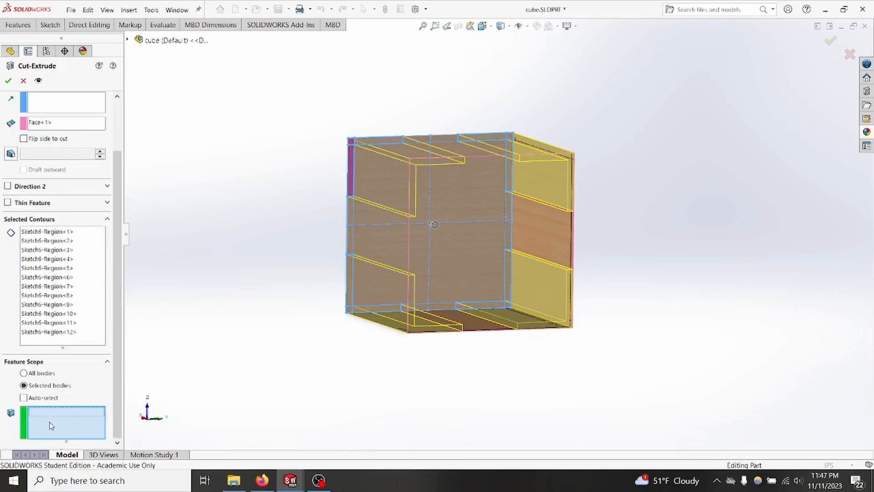
{"action": "middle_click_drag", "start_coordinate": [307, 352], "coordinate": [446, 330]}
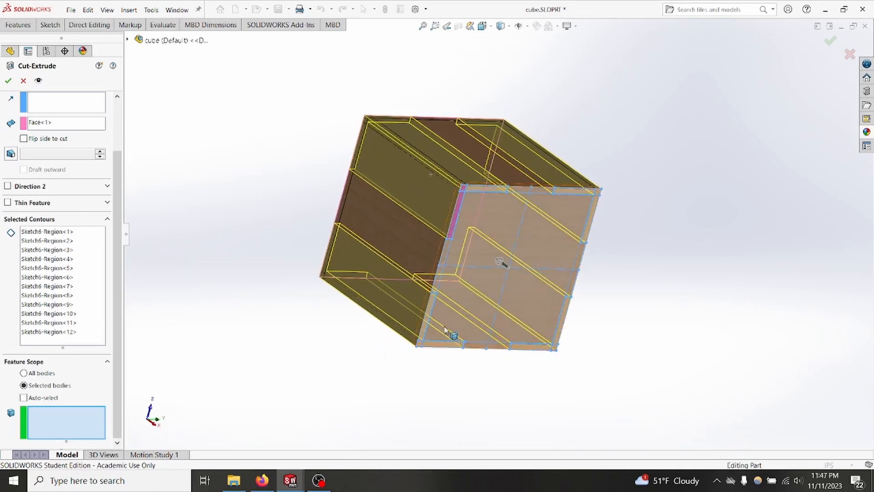
{"action": "left_click", "coordinate": [494, 228]}
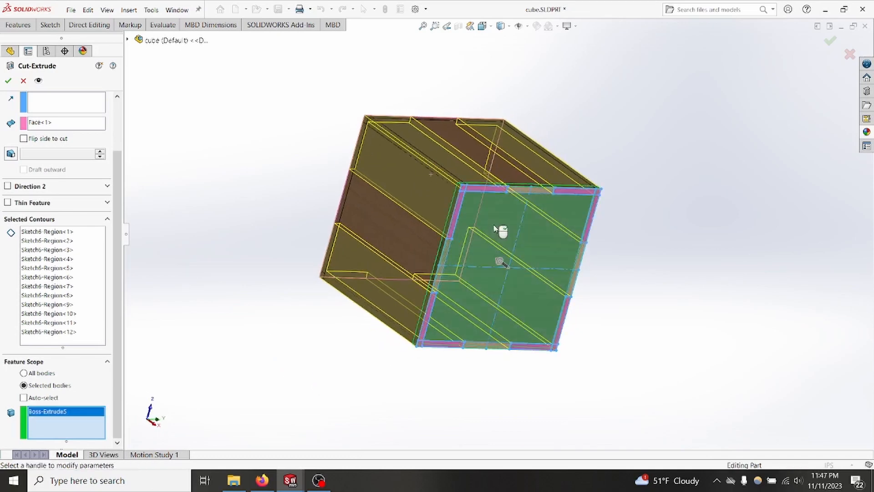
{"action": "middle_click_drag", "start_coordinate": [283, 227], "coordinate": [369, 280]}
{"action": "left_click", "coordinate": [431, 219]}
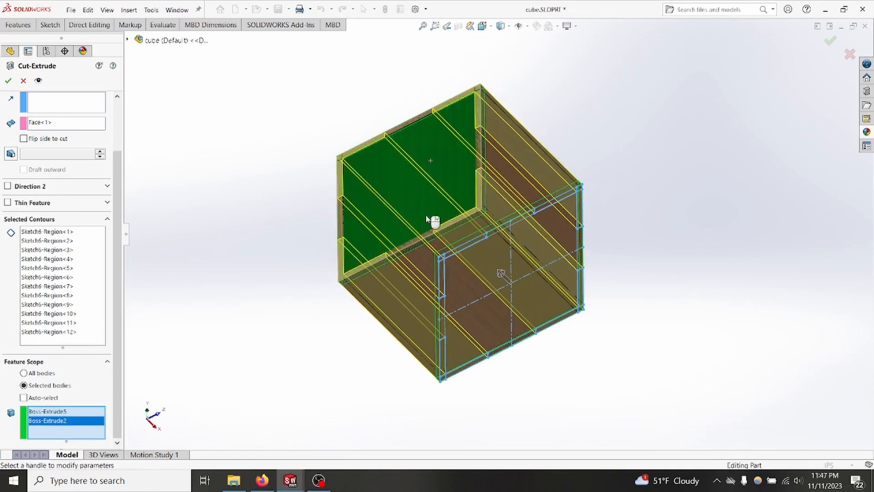
{"action": "middle_click_drag", "start_coordinate": [433, 220], "coordinate": [235, 178]}
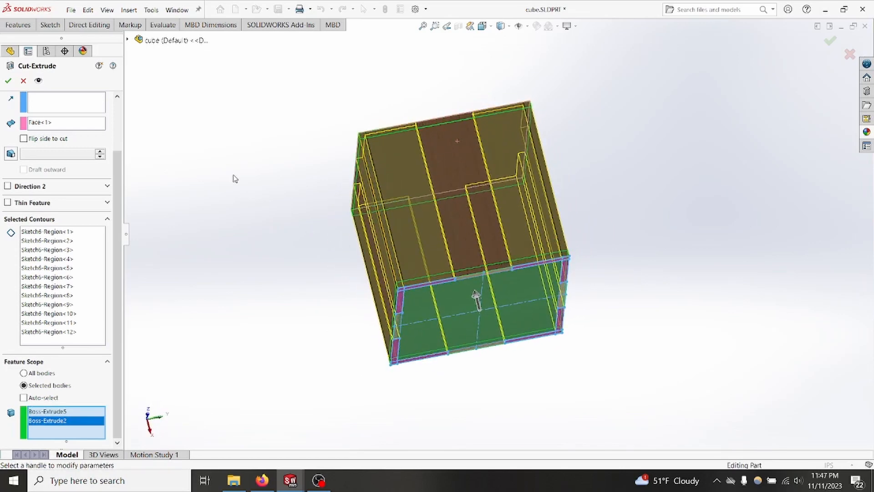
{"action": "left_click", "coordinate": [8, 82]}
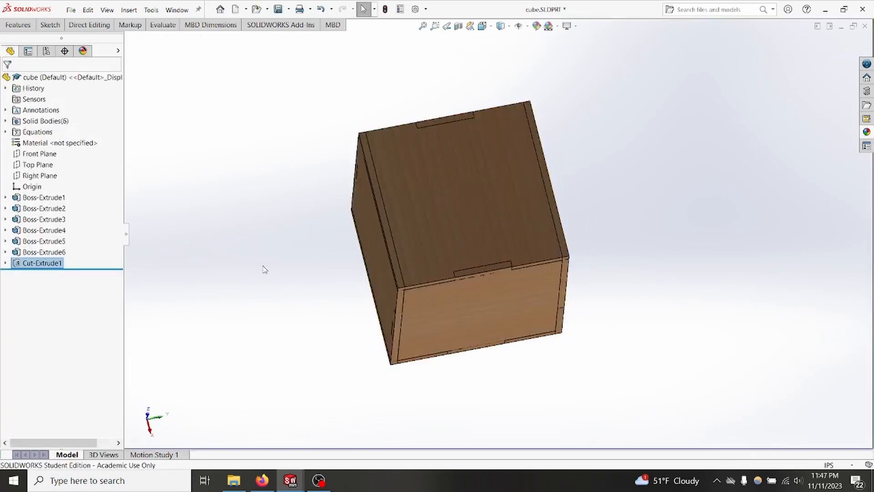
Step: Start a second Extruded Cut from the same finger joint sketch, using the four middle edge regions as contours
{"action": "middle_click_drag", "start_coordinate": [264, 267], "coordinate": [598, 229]}
{"action": "scroll", "coordinate": [467, 187], "scroll_direction": "down", "scroll_amount": 3}
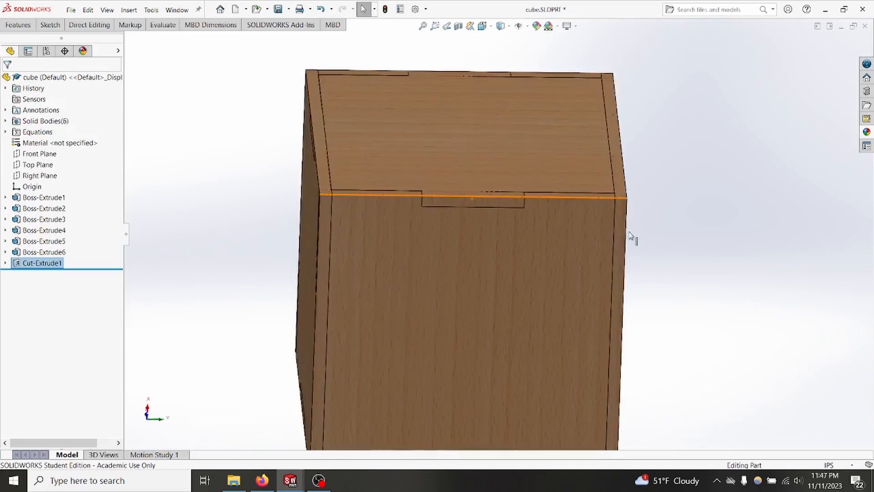
{"action": "middle_click_drag", "start_coordinate": [716, 194], "coordinate": [225, 271]}
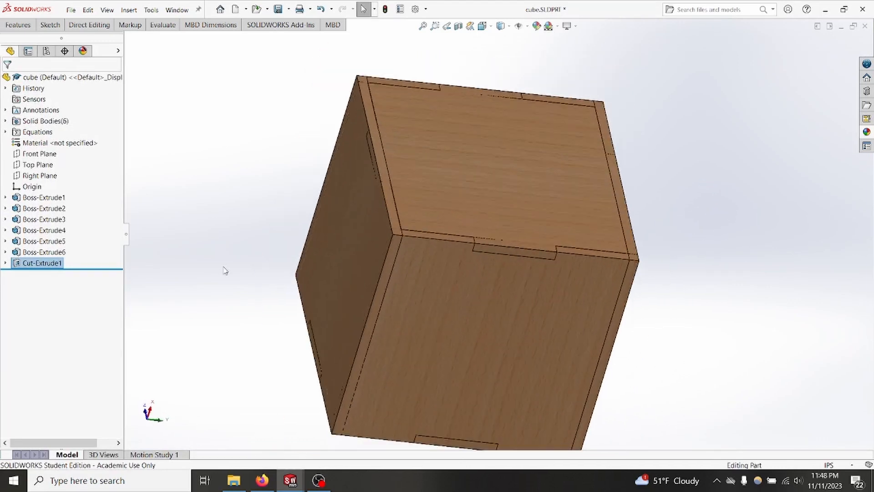
{"action": "left_click", "coordinate": [5, 263]}
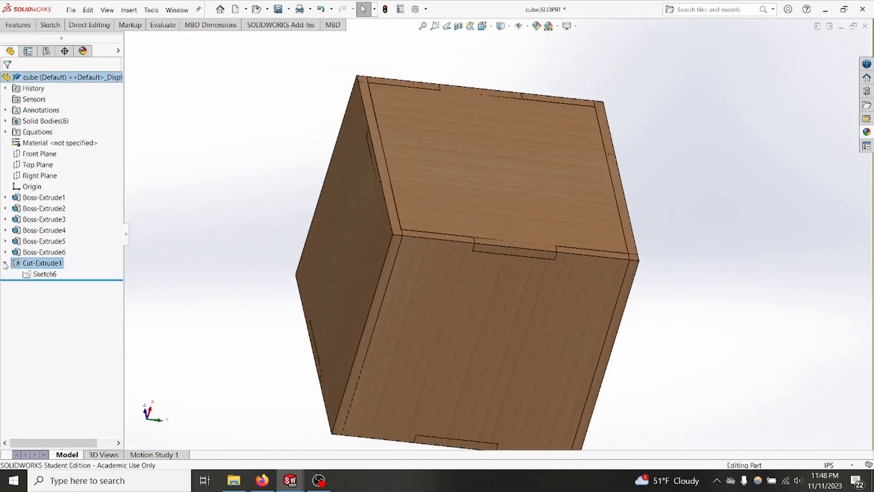
{"action": "left_click", "coordinate": [42, 277]}
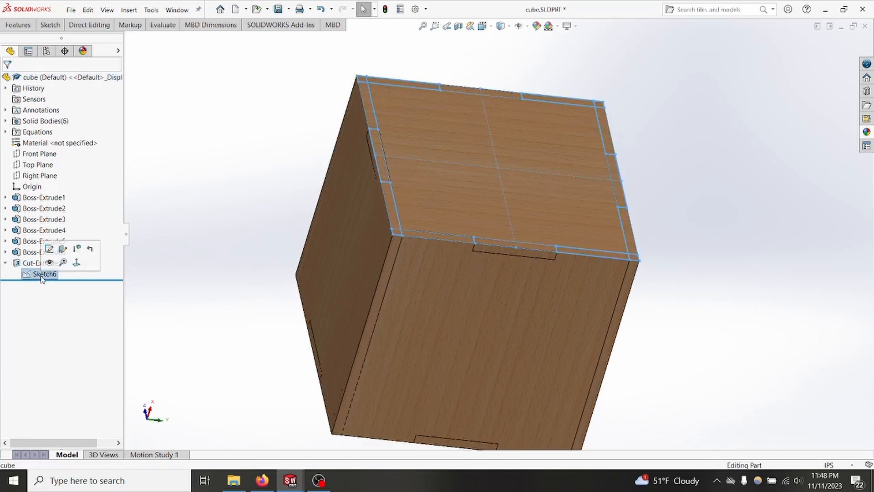
{"action": "left_click", "coordinate": [17, 26]}
{"action": "left_click", "coordinate": [157, 48]}
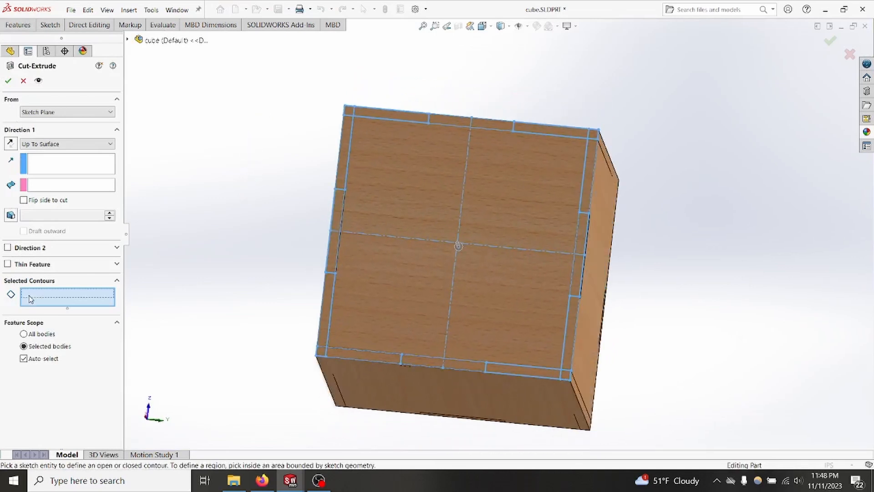
{"action": "left_click", "coordinate": [338, 214]}
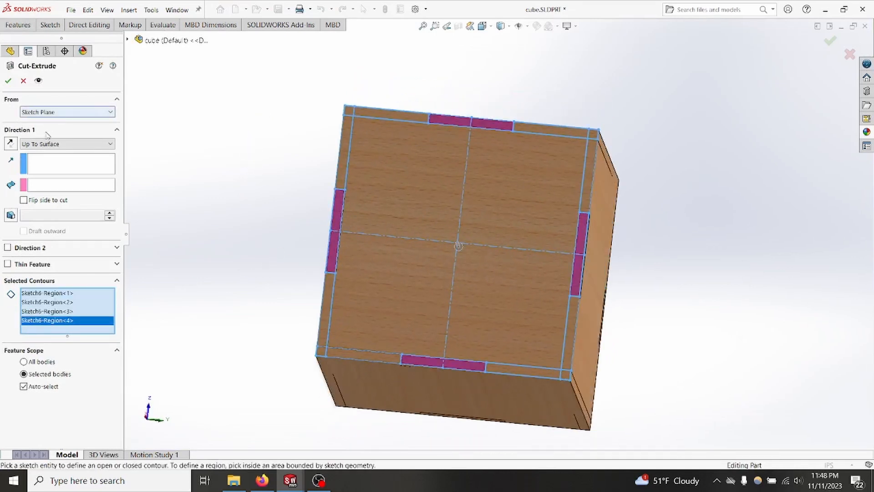
Step: Make the second cut Blind with its depth set equal to plywood_thickness
{"action": "left_click", "coordinate": [45, 144]}
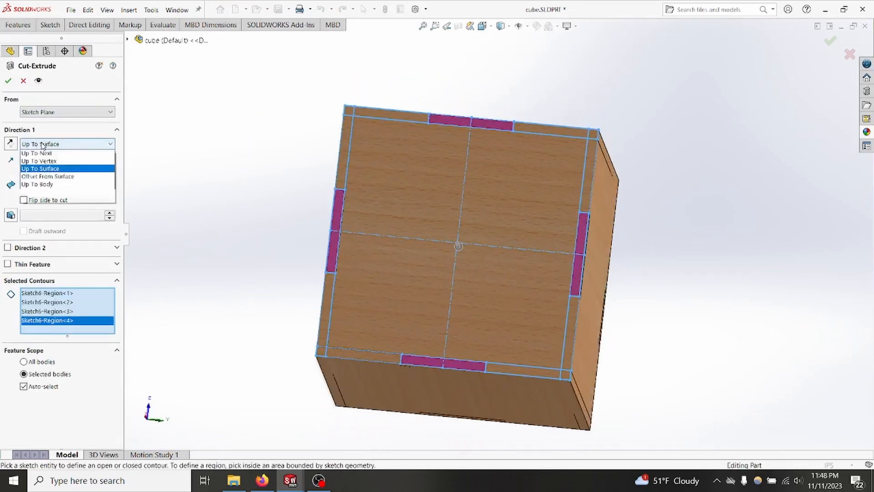
{"action": "left_click", "coordinate": [36, 155]}
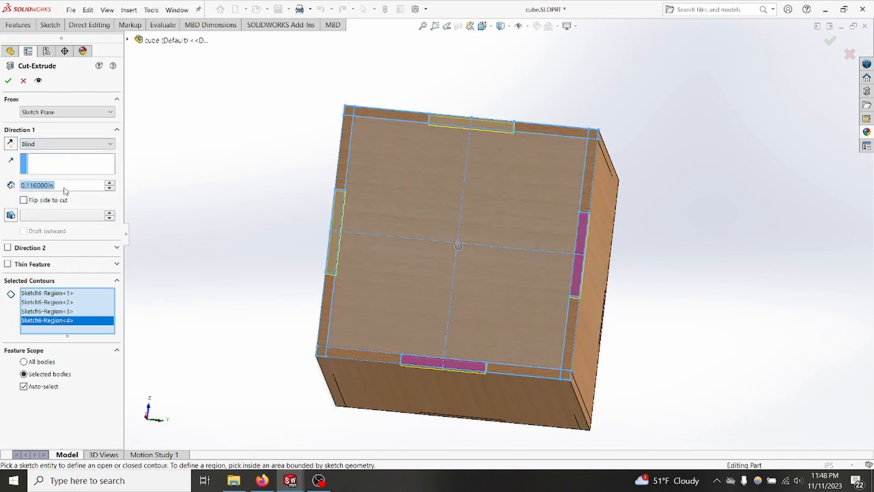
{"action": "type", "text": "="}
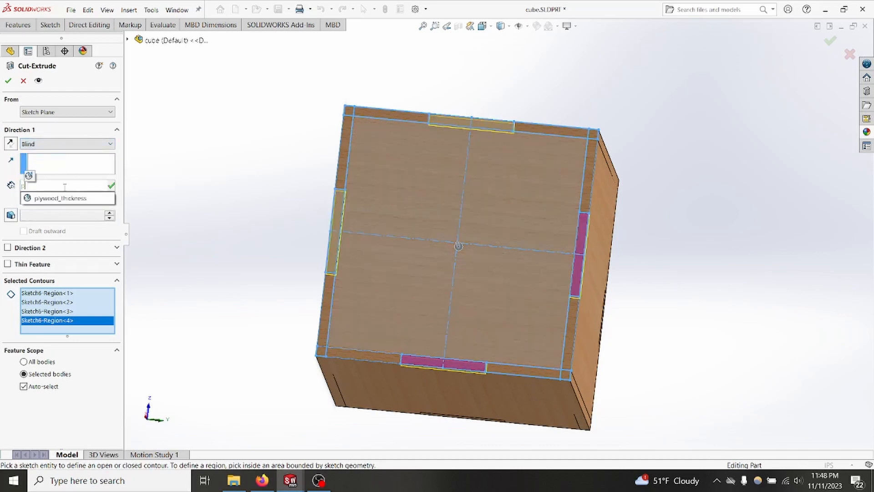
{"action": "left_click", "coordinate": [57, 198]}
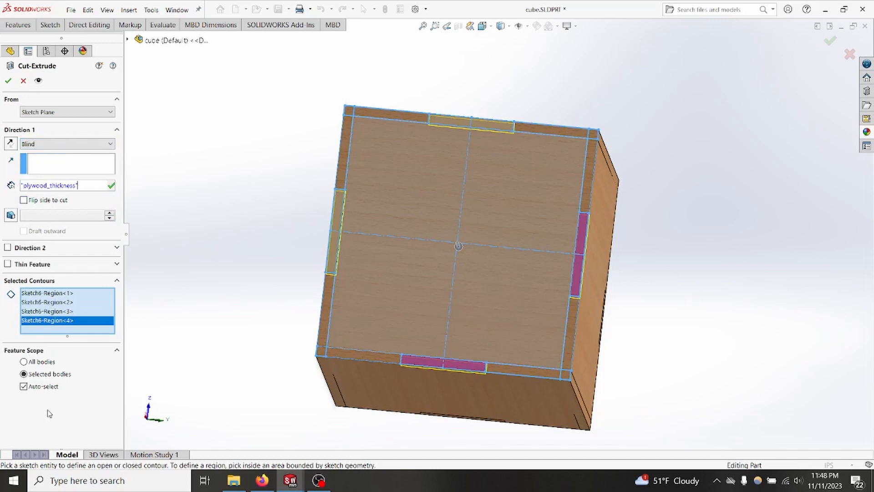
{"action": "key", "text": "Return"}
Step: Turn off automatic body selection, limit the cut to the four panels surrounding the sketched panel, and create it
{"action": "left_click", "coordinate": [23, 386]}
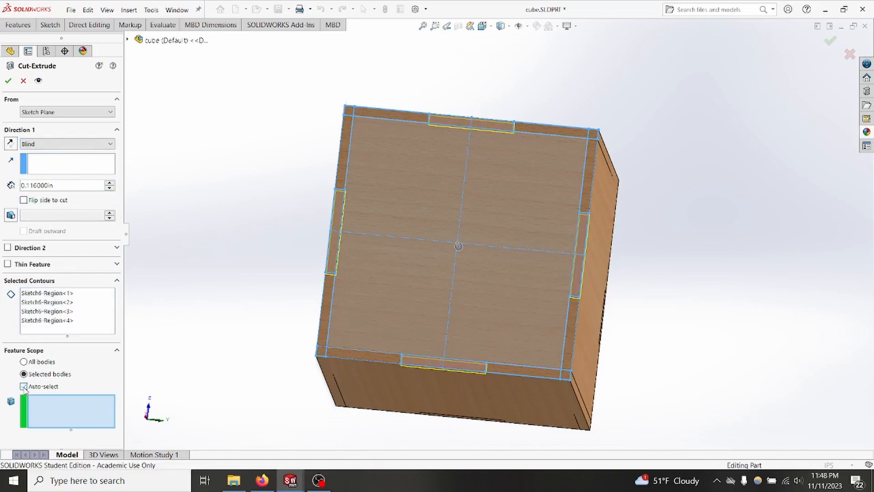
{"action": "left_click", "coordinate": [455, 399]}
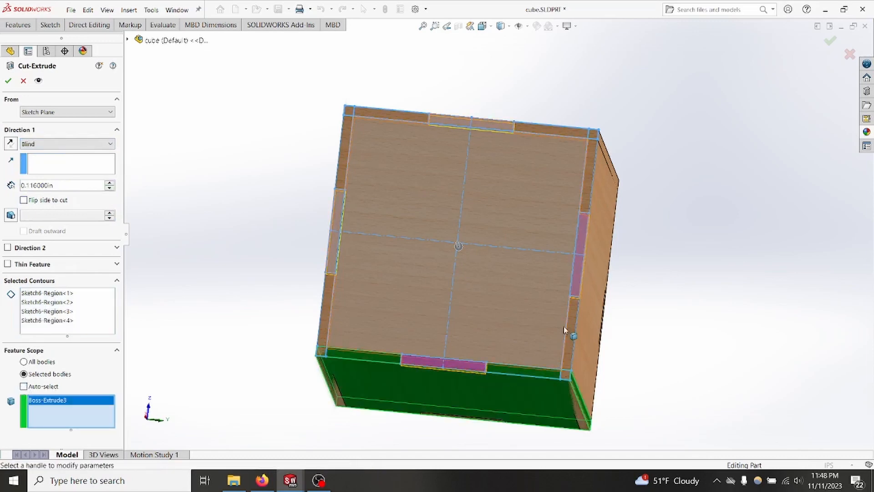
{"action": "left_click", "coordinate": [599, 276]}
{"action": "middle_click_drag", "start_coordinate": [599, 275], "coordinate": [530, 191]}
{"action": "left_click", "coordinate": [530, 192]}
{"action": "left_click", "coordinate": [363, 262]}
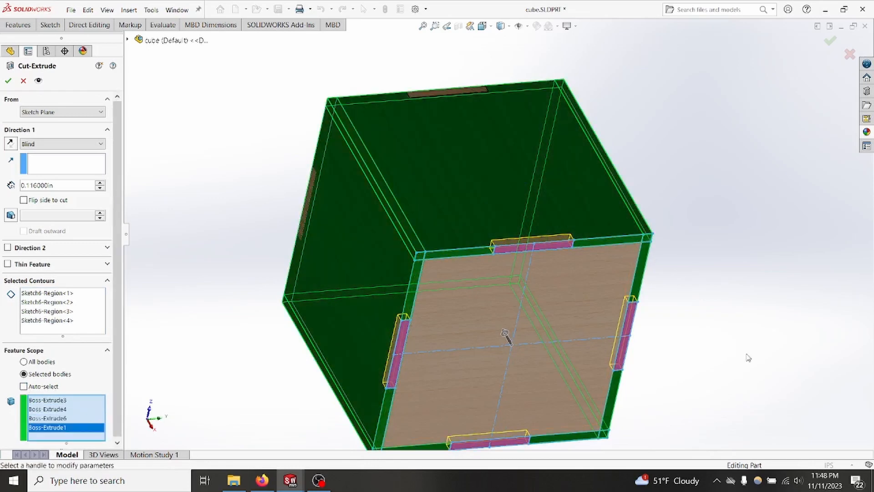
{"action": "middle_click_drag", "start_coordinate": [363, 261], "coordinate": [800, 257]}
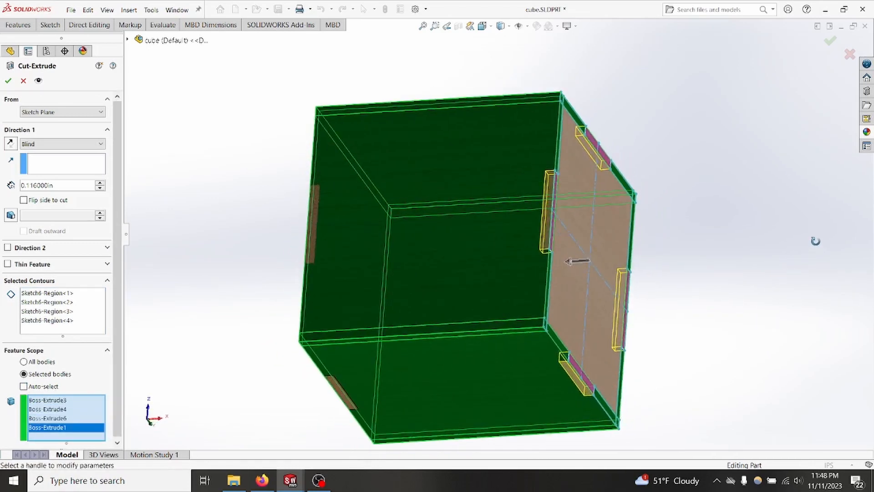
{"action": "middle_click_drag", "start_coordinate": [766, 309], "coordinate": [726, 316]}
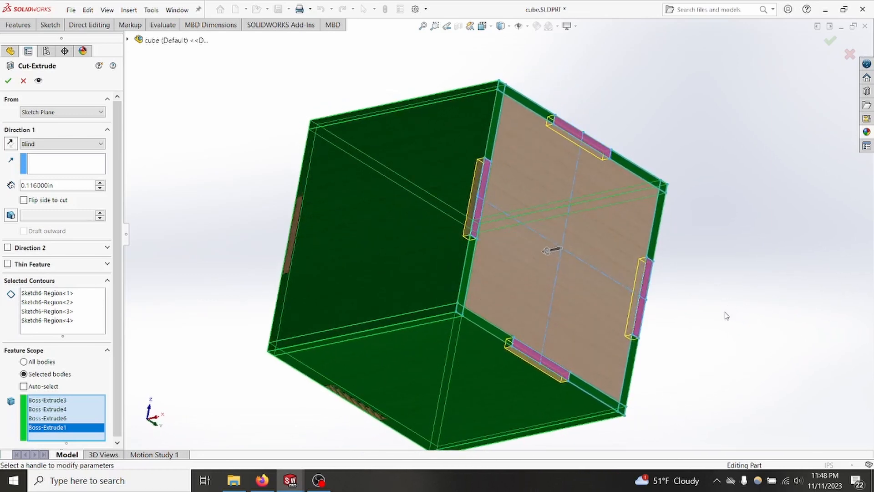
{"action": "left_click", "coordinate": [10, 81]}
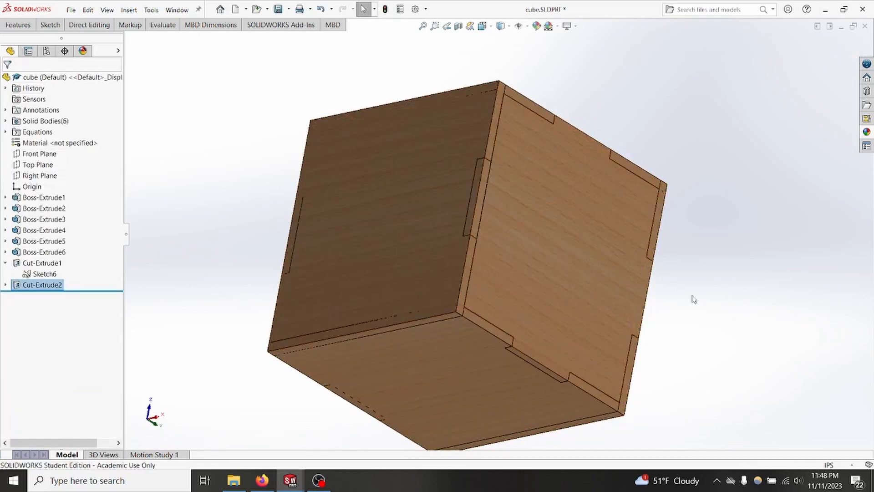
Step: Create a third Extruded Cut from the same finger joint sketch to notch the surrounding panels at the cube's opposite end
{"action": "middle_click_drag", "start_coordinate": [695, 254], "coordinate": [675, 216]}
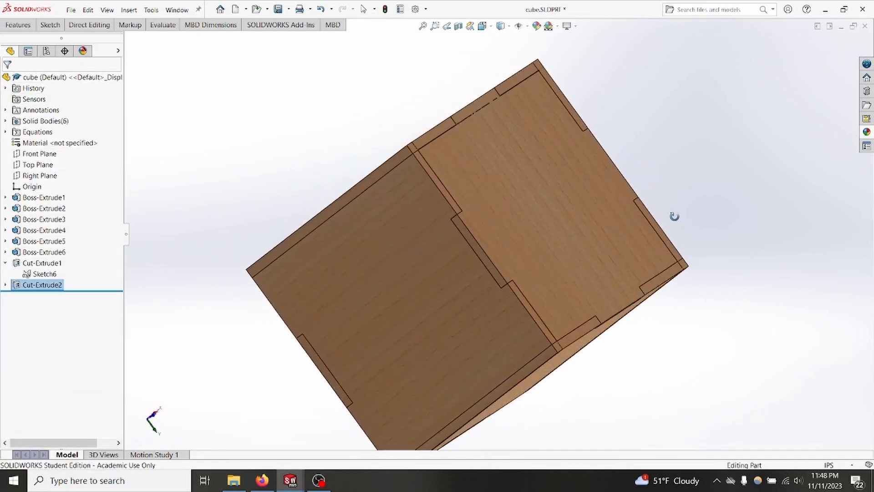
{"action": "left_click", "coordinate": [44, 274]}
{"action": "left_click", "coordinate": [17, 25]}
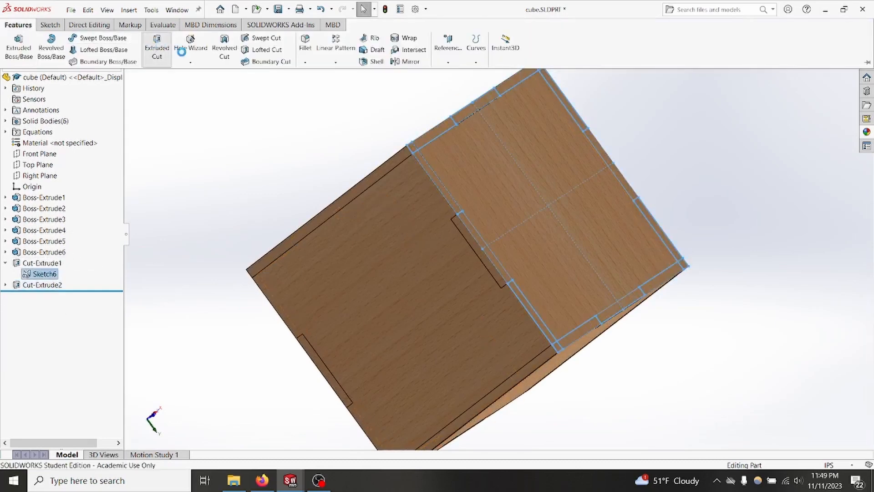
{"action": "left_click", "coordinate": [157, 44]}
{"action": "middle_click_drag", "start_coordinate": [245, 319], "coordinate": [298, 182]}
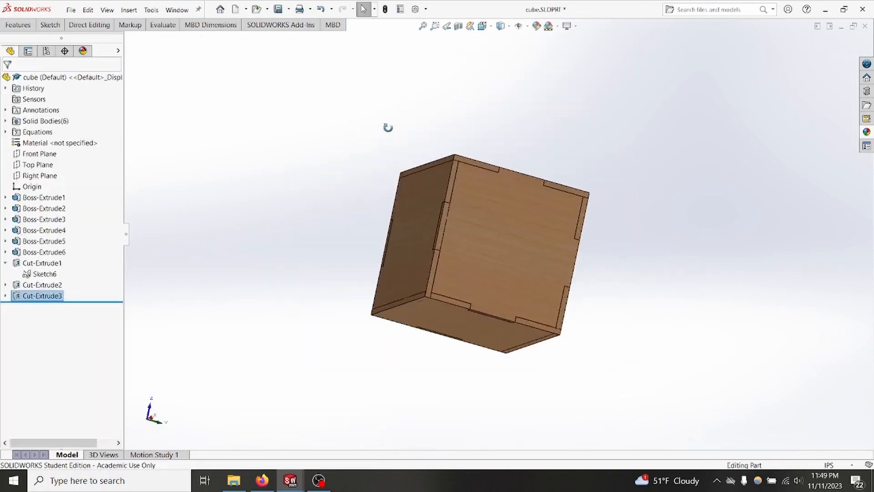
{"action": "middle_click_drag", "start_coordinate": [388, 127], "coordinate": [401, 214]}
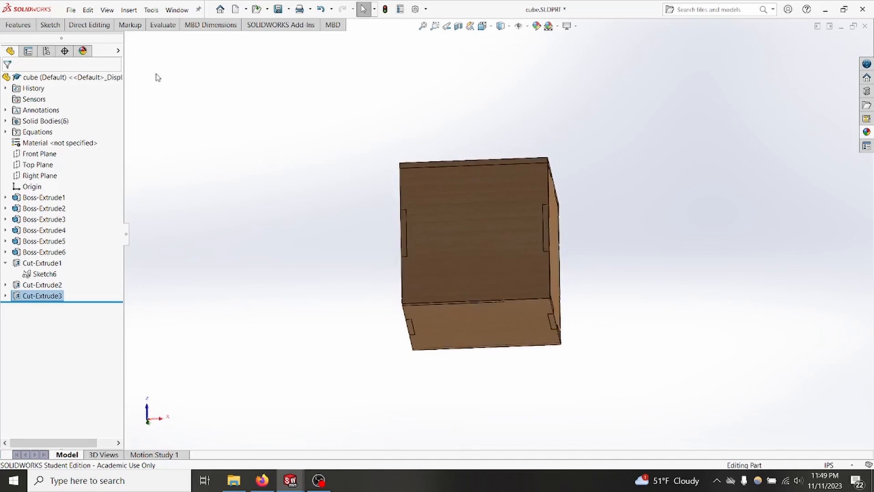
Step: Run Interference Detection on the cube's bodies and inspect the highlighted overlaps
{"action": "left_click", "coordinate": [163, 25]}
{"action": "left_click", "coordinate": [64, 37]}
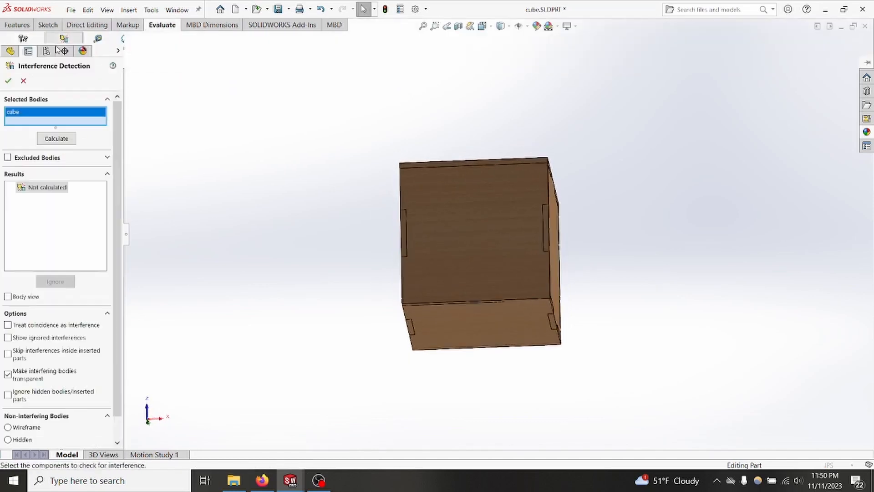
{"action": "left_click", "coordinate": [56, 140]}
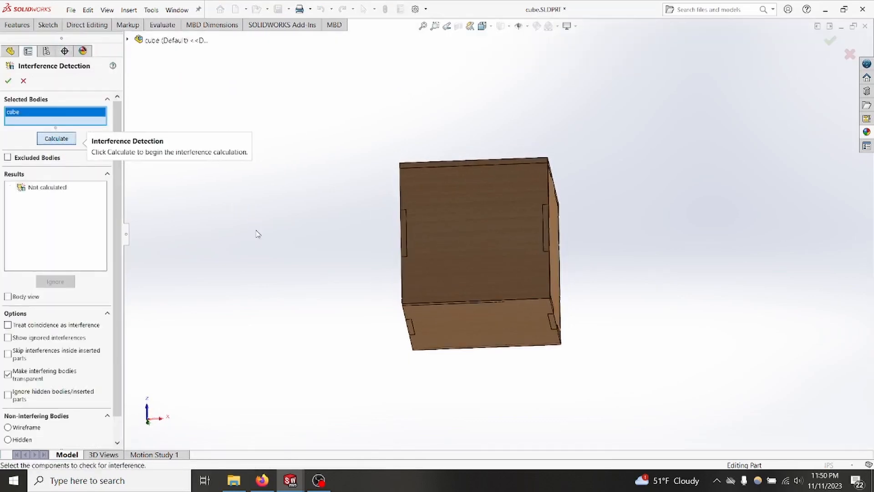
{"action": "middle_click_drag", "start_coordinate": [305, 271], "coordinate": [255, 153]}
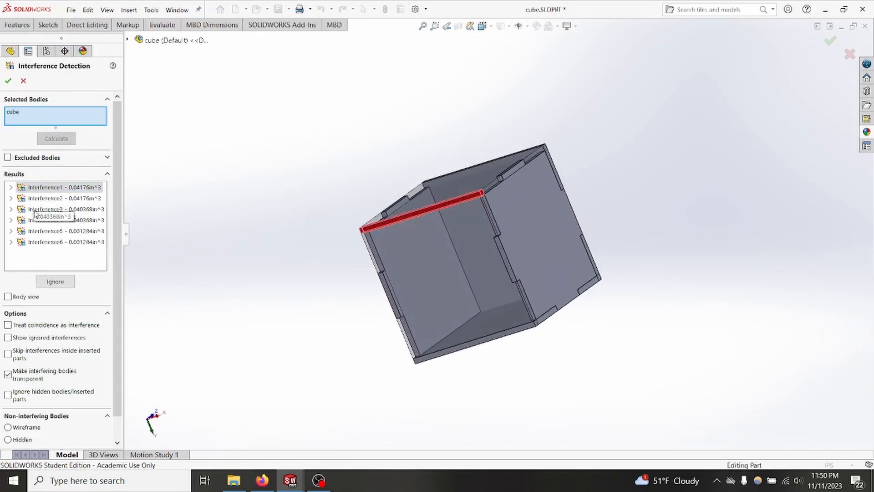
Step: Inspect the remaining interference results one by one on the cube, and close Interference Detection
{"action": "left_click", "coordinate": [40, 199]}
{"action": "left_click", "coordinate": [42, 210]}
{"action": "left_click", "coordinate": [44, 220]}
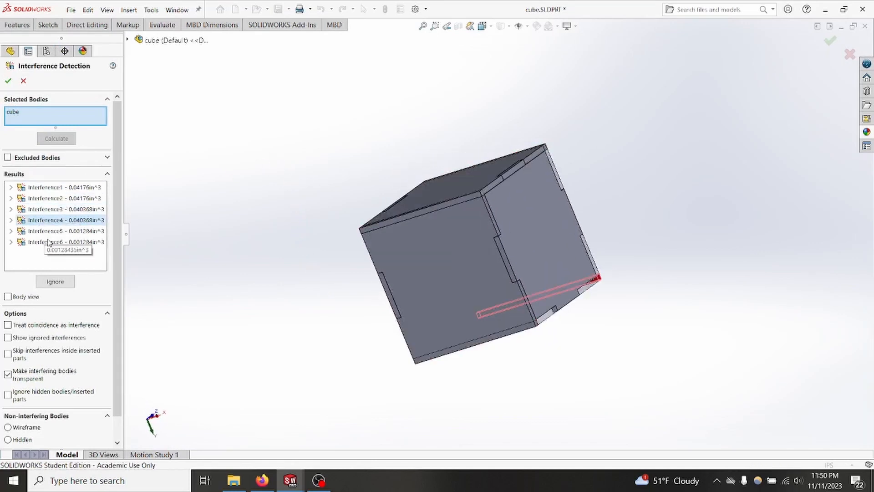
{"action": "left_click", "coordinate": [49, 242]}
{"action": "left_click", "coordinate": [46, 232]}
{"action": "left_click", "coordinate": [8, 81]}
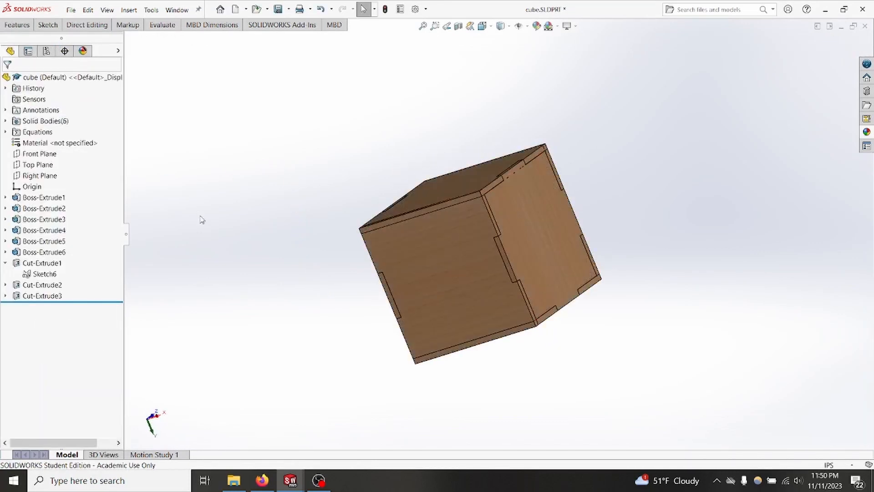
Step: Start a new sketch on the outer face of the Boss-Extrude3 panel
{"action": "middle_click_drag", "start_coordinate": [455, 245], "coordinate": [560, 240]}
{"action": "left_click", "coordinate": [559, 240]}
{"action": "middle_click_drag", "start_coordinate": [291, 259], "coordinate": [437, 247]}
{"action": "left_click", "coordinate": [437, 248], "text": "ctrl"}
{"action": "middle_click_drag", "start_coordinate": [655, 299], "coordinate": [635, 265]}
{"action": "left_click", "coordinate": [634, 265]}
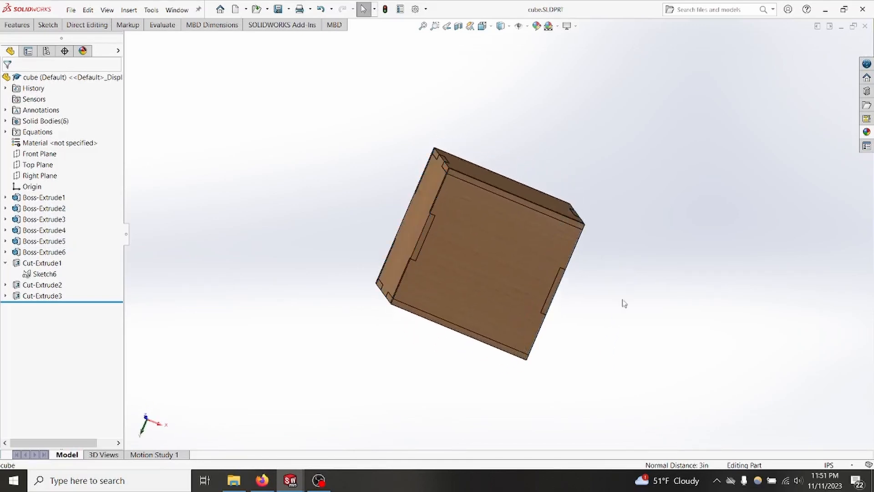
{"action": "middle_click_drag", "start_coordinate": [625, 303], "coordinate": [646, 299]}
{"action": "right_click", "coordinate": [470, 235]}
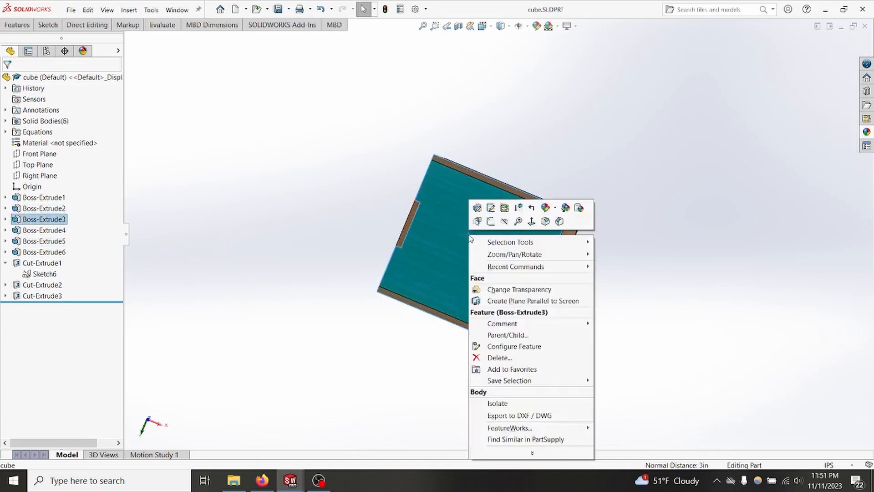
{"action": "left_click", "coordinate": [489, 222]}
{"action": "key", "text": "Escape"}
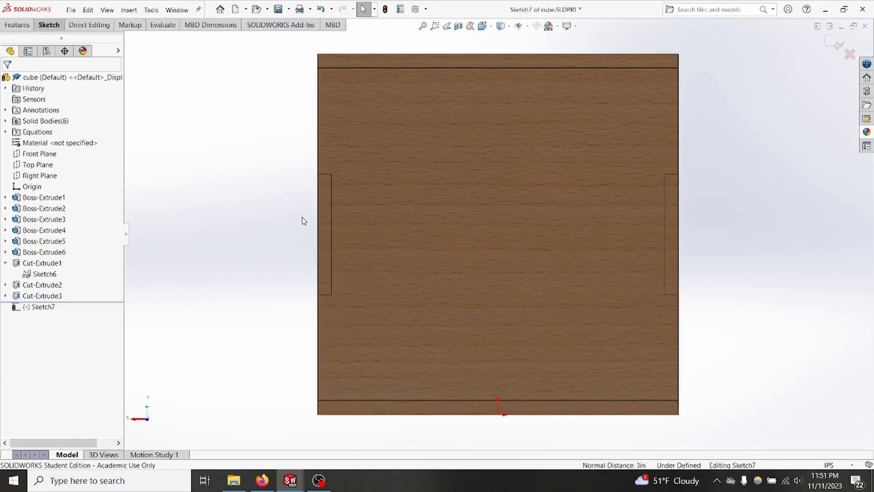
Step: Sketch three adjoining corner rectangles along the panel's upper edge from its corner, about 0.70, 0.80 and 0.72 in wide and 0.40 in high
{"action": "right_click_drag", "start_coordinate": [731, 96], "coordinate": [736, 191]}
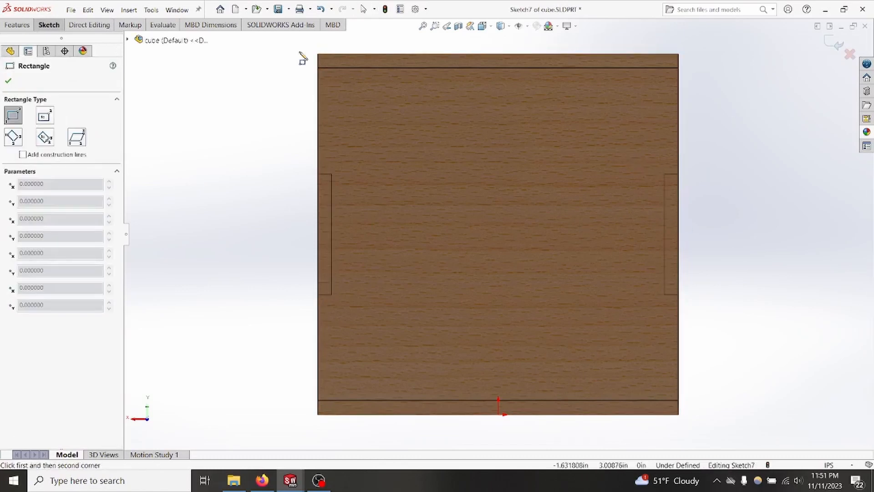
{"action": "left_click", "coordinate": [318, 54]}
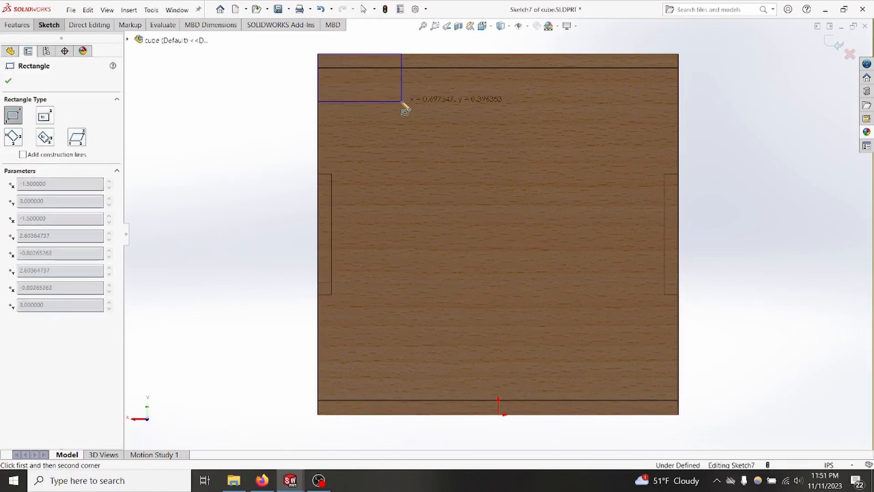
{"action": "left_click", "coordinate": [403, 101]}
{"action": "left_click", "coordinate": [402, 101]}
{"action": "left_click", "coordinate": [499, 54]}
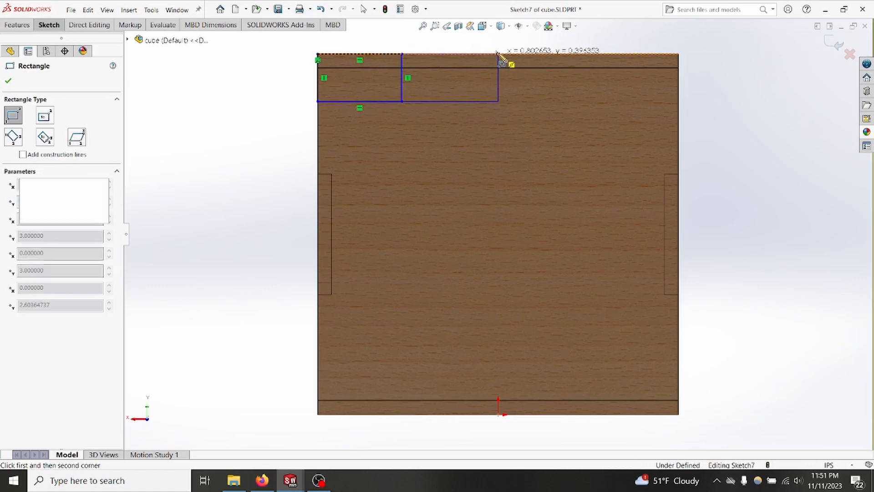
{"action": "left_click", "coordinate": [586, 101]}
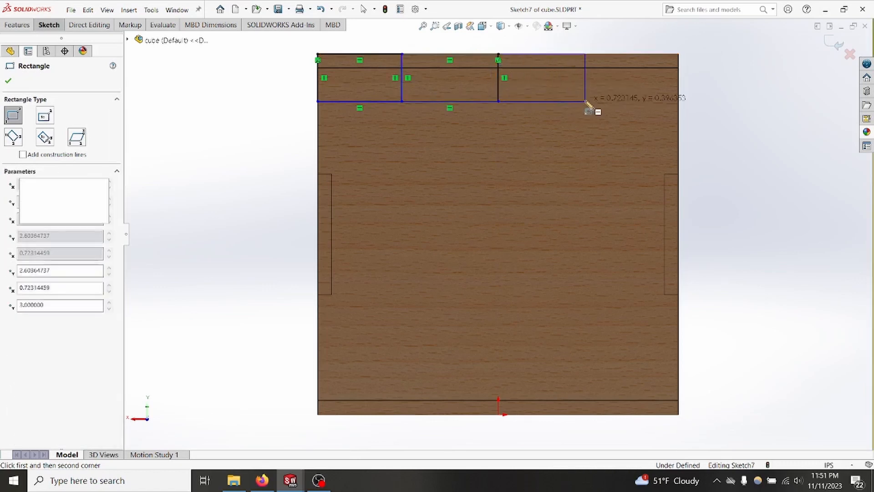
{"action": "key", "text": "Escape"}
Step: Apply an Equal relation to the upper and lower horizontal lines of all three rectangles
{"action": "left_click_drag", "start_coordinate": [557, 138], "coordinate": [542, 45]}
{"action": "left_click_drag", "start_coordinate": [460, 129], "coordinate": [437, 37], "text": "ctrl"}
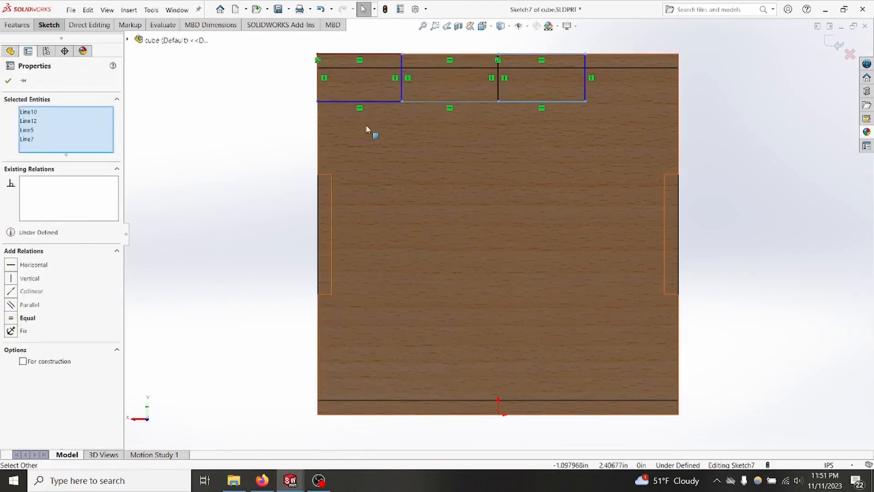
{"action": "left_click_drag", "start_coordinate": [367, 124], "coordinate": [358, 39], "text": "ctrl"}
{"action": "left_click", "coordinate": [9, 336]}
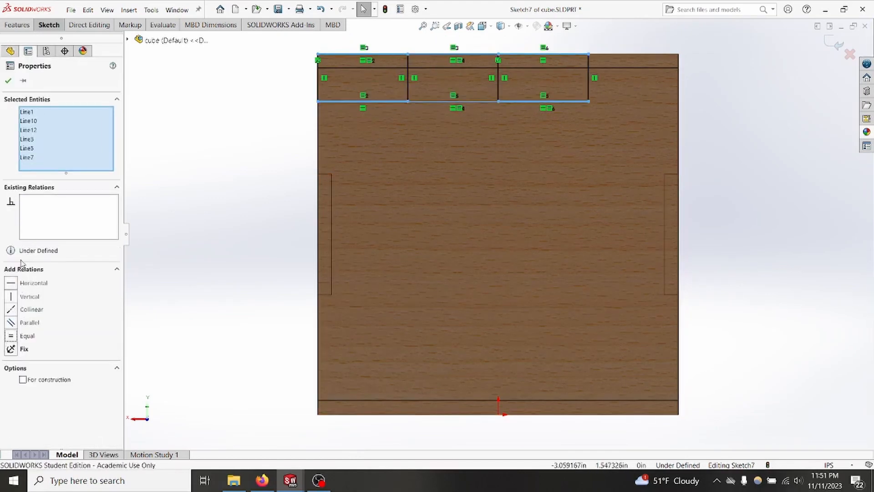
{"action": "left_click", "coordinate": [7, 80]}
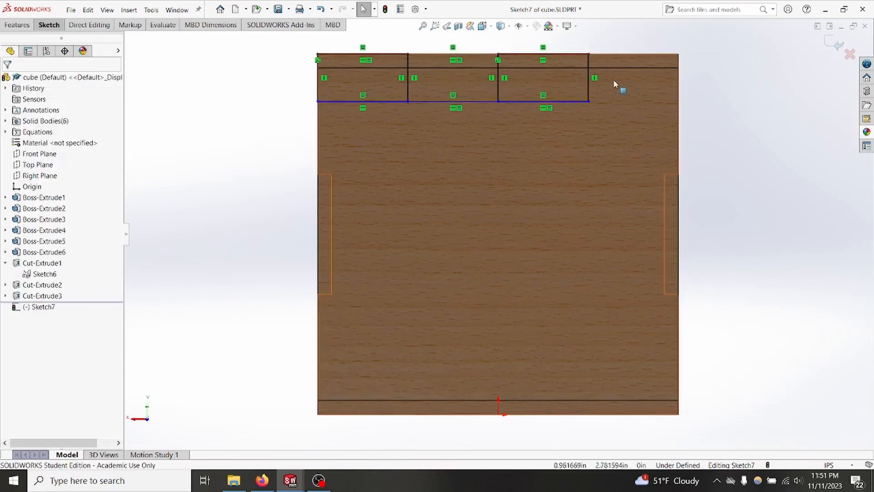
Step: Try to make the third rectangle's outer vertical line collinear with the adjacent side face of the cube
{"action": "left_click", "coordinate": [589, 88]}
{"action": "mouse_move", "coordinate": [683, 108]}
{"action": "middle_mouse_down"}
{"action": "mouse_move", "coordinate": [765, 129]}
{"action": "mouse_move", "coordinate": [736, 150]}
{"action": "middle_mouse_up"}
{"action": "left_click", "coordinate": [652, 136], "text": "ctrl"}
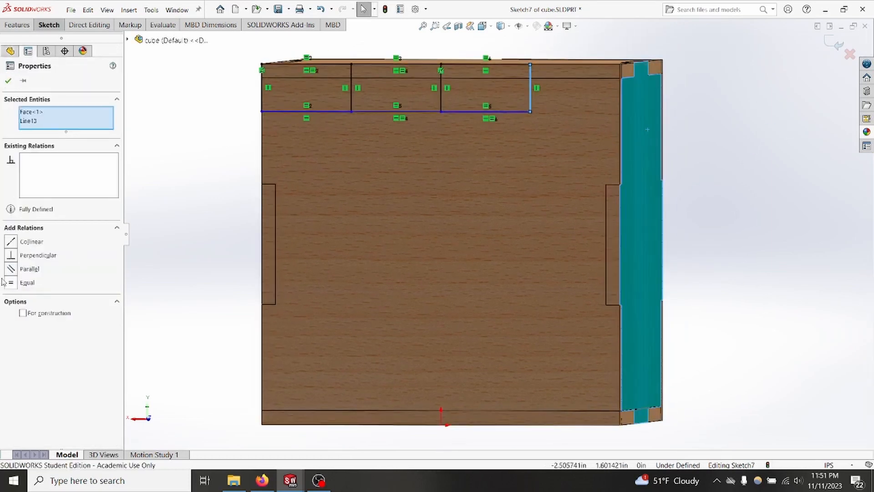
{"action": "left_click", "coordinate": [12, 242]}
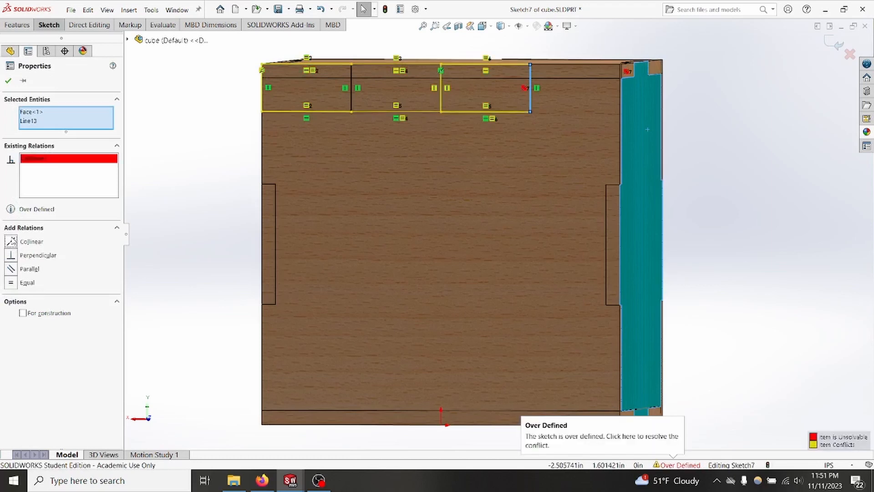
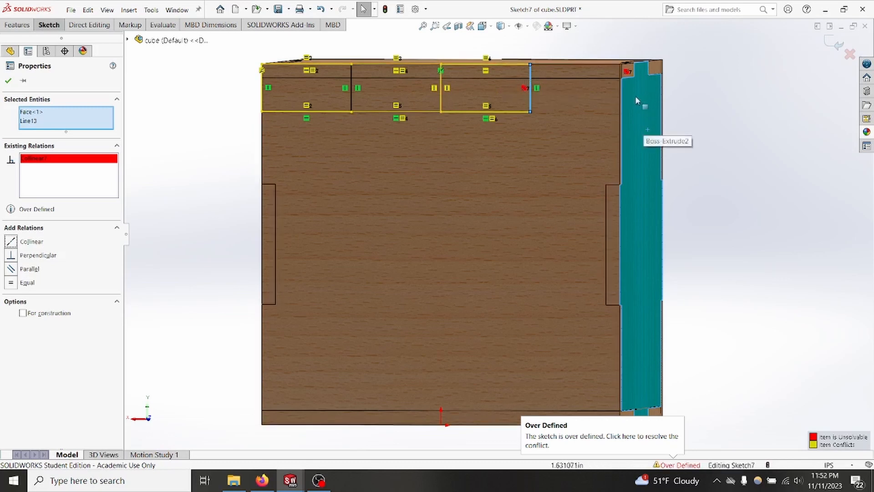
Step: Delete the conflicting Collinear relation between the third rectangle's outer vertical line and the cube's side face
{"action": "left_click", "coordinate": [58, 159]}
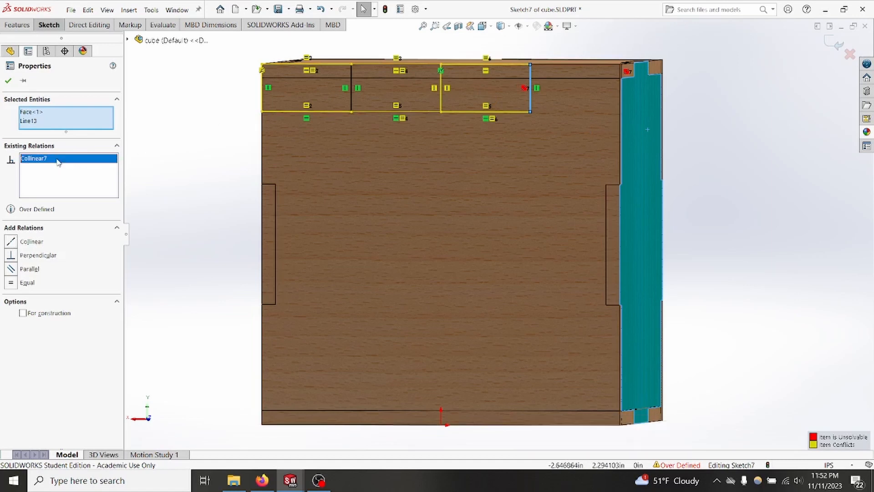
{"action": "key", "text": "Delete"}
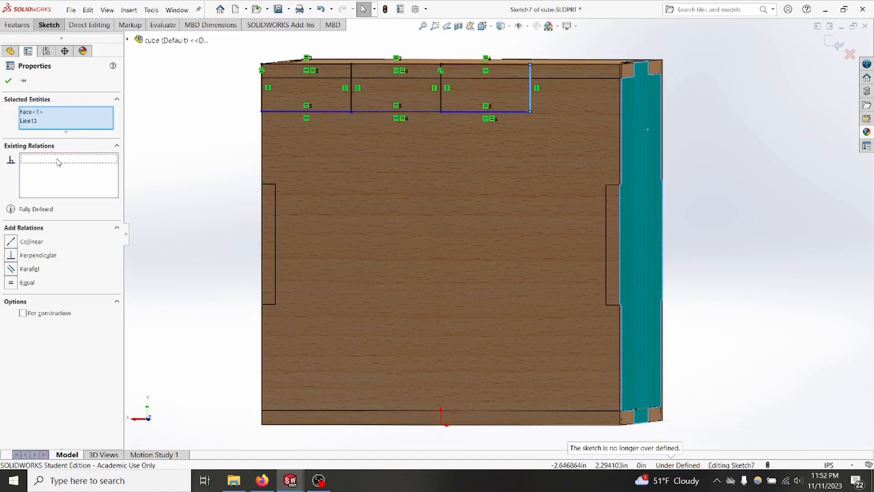
{"action": "left_click", "coordinate": [9, 81]}
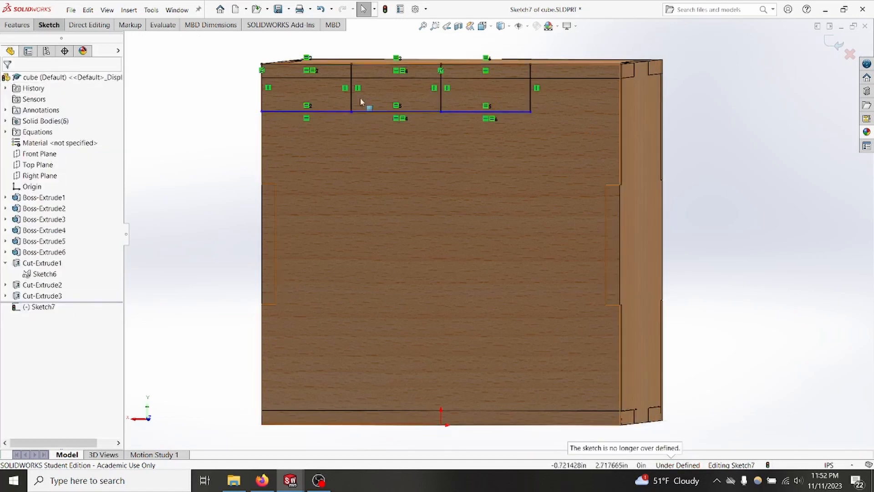
Step: Delete all three sketched rectangles along the panel's upper edge
{"action": "middle_click_drag", "start_coordinate": [554, 123], "coordinate": [548, 121]}
{"action": "left_click", "coordinate": [440, 94]}
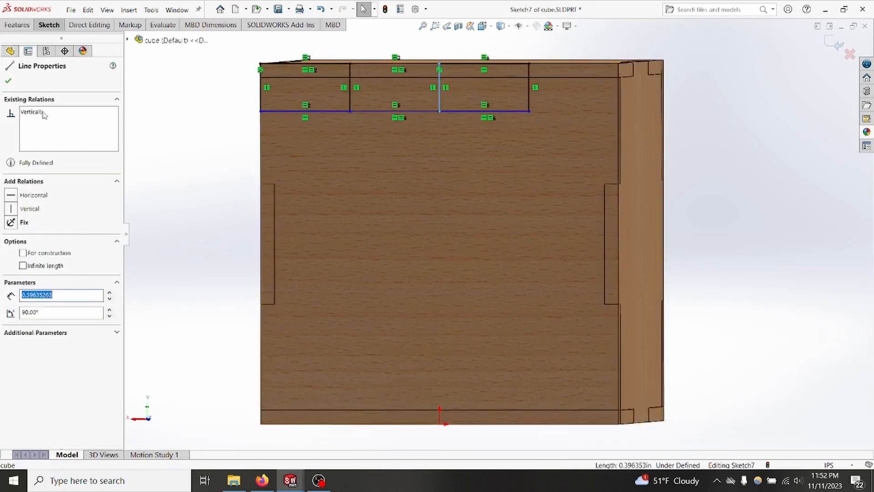
{"action": "key", "text": "Escape"}
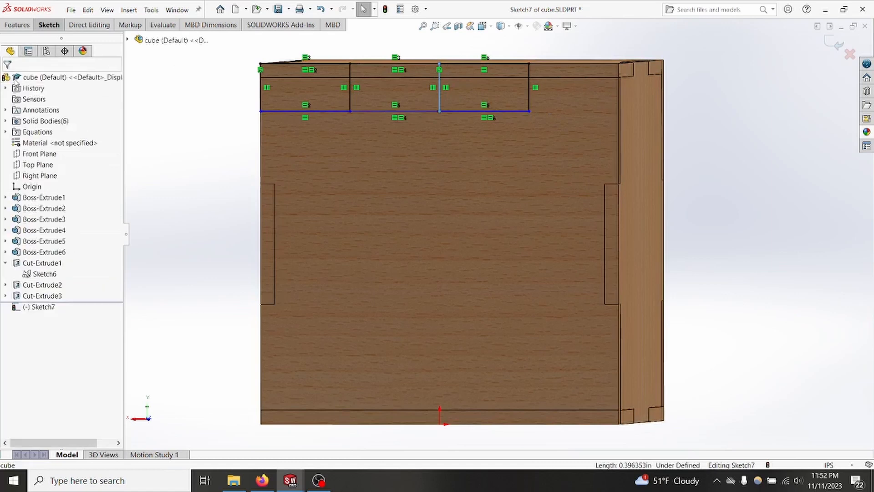
{"action": "left_click_drag", "start_coordinate": [569, 141], "coordinate": [244, 49]}
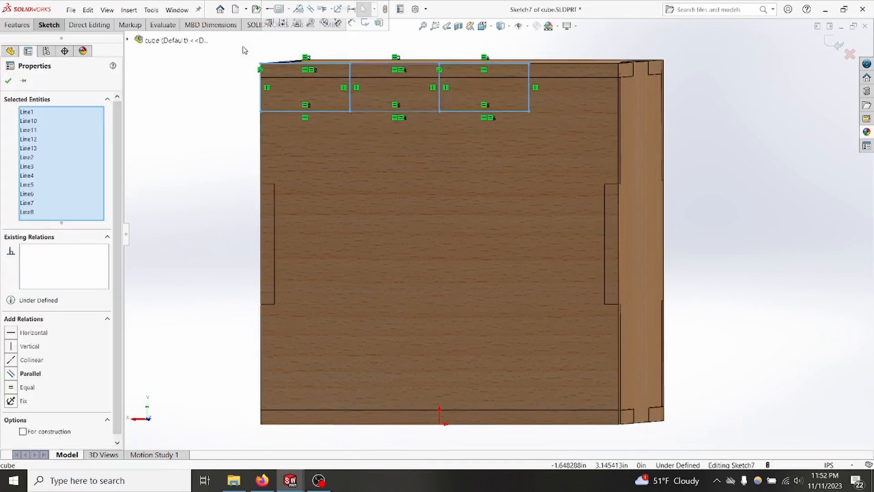
{"action": "key", "text": "Delete"}
{"action": "middle_click_drag", "start_coordinate": [243, 50], "coordinate": [231, 116]}
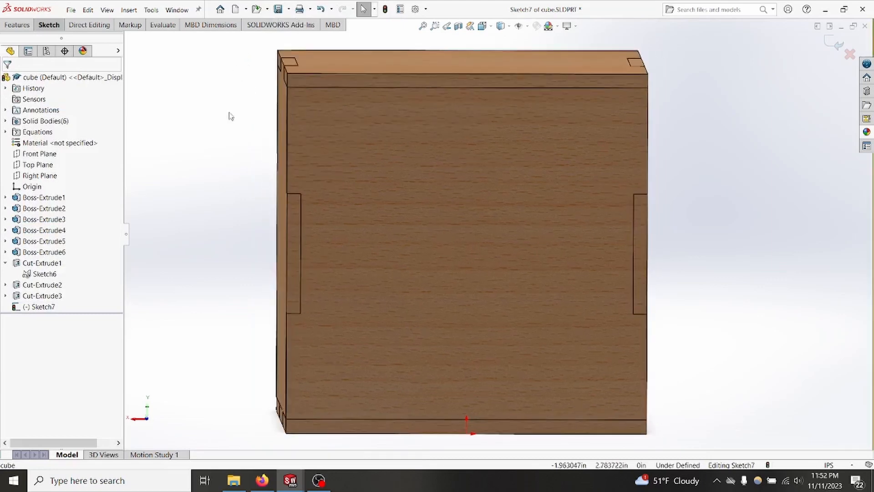
Step: Redraw three adjoining rectangles about 0.51 in high along the panel's upper edge and make the third's outer vertical line collinear with the side face
{"action": "right_click_drag", "start_coordinate": [231, 116], "coordinate": [260, 114]}
{"action": "left_click", "coordinate": [578, 128]}
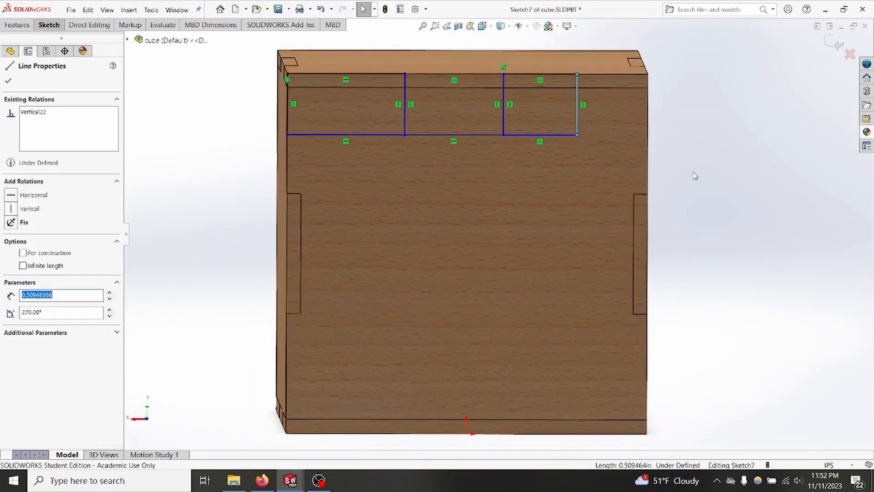
{"action": "middle_click_drag", "start_coordinate": [695, 175], "coordinate": [678, 182]}
{"action": "left_click", "coordinate": [642, 152], "text": "ctrl"}
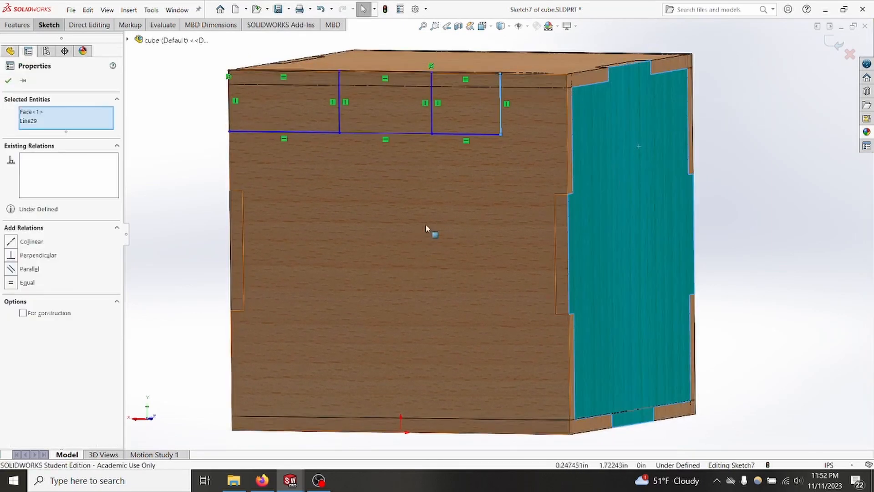
{"action": "left_click", "coordinate": [12, 242]}
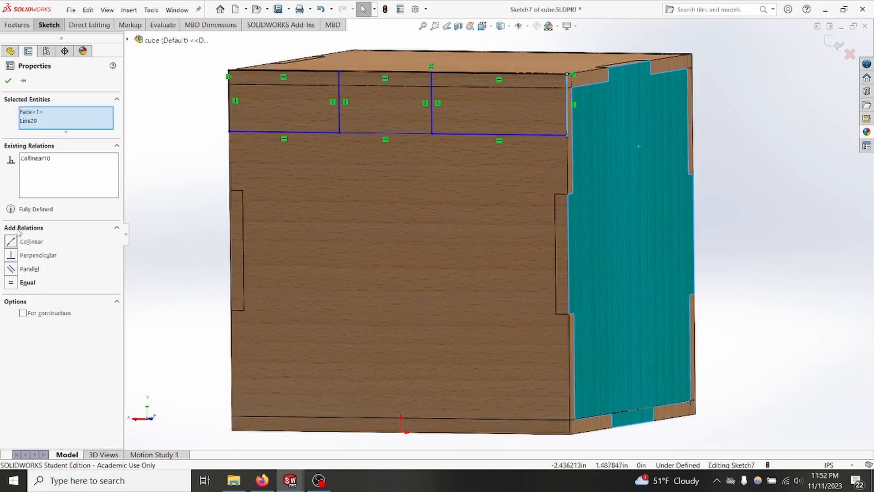
{"action": "left_click", "coordinate": [8, 81]}
Step: Apply an Equal relation to the upper and lower horizontal lines of all three rectangles so they share one width
{"action": "middle_click_drag", "start_coordinate": [209, 191], "coordinate": [252, 198]}
{"action": "left_click_drag", "start_coordinate": [341, 176], "coordinate": [302, 37]}
{"action": "left_click_drag", "start_coordinate": [441, 181], "coordinate": [417, 49]}
{"action": "left_click_drag", "start_coordinate": [575, 171], "coordinate": [526, 47]}
{"action": "left_click", "coordinate": [7, 336]}
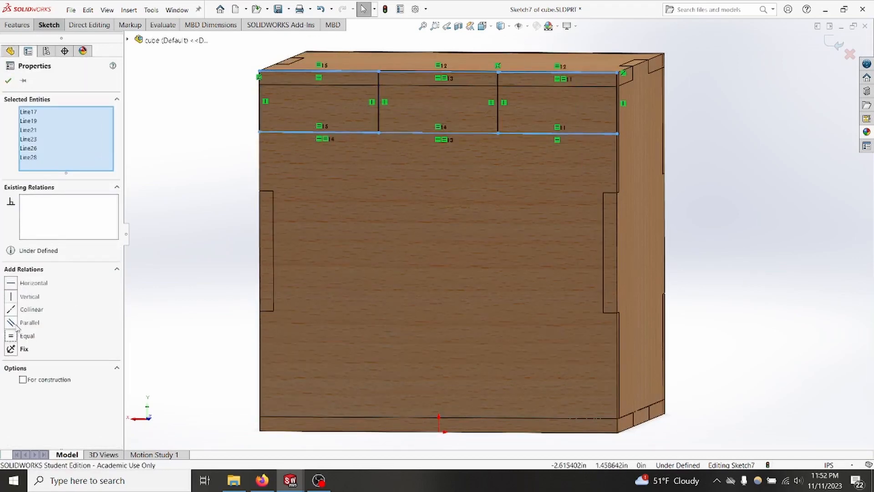
{"action": "left_click", "coordinate": [10, 81]}
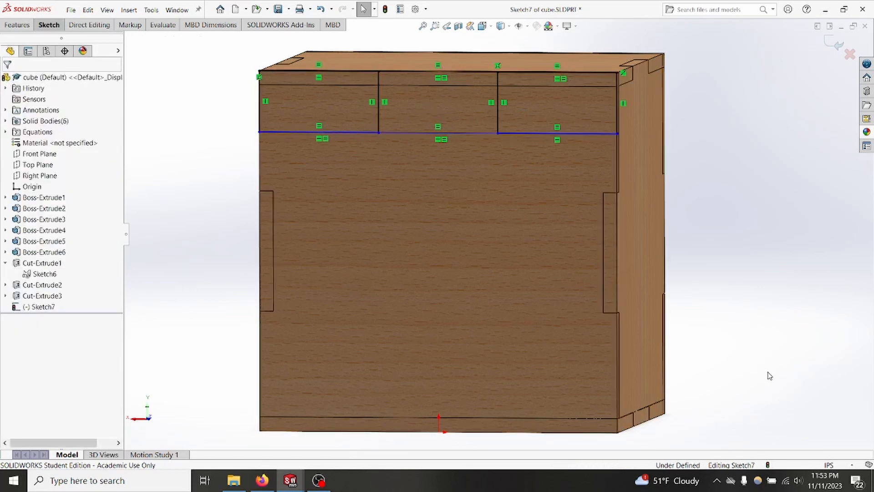
Step: Dimension the third rectangle's outer vertical line and set its length to the global variable plywood_thickness
{"action": "right_click_drag", "start_coordinate": [769, 376], "coordinate": [773, 220]}
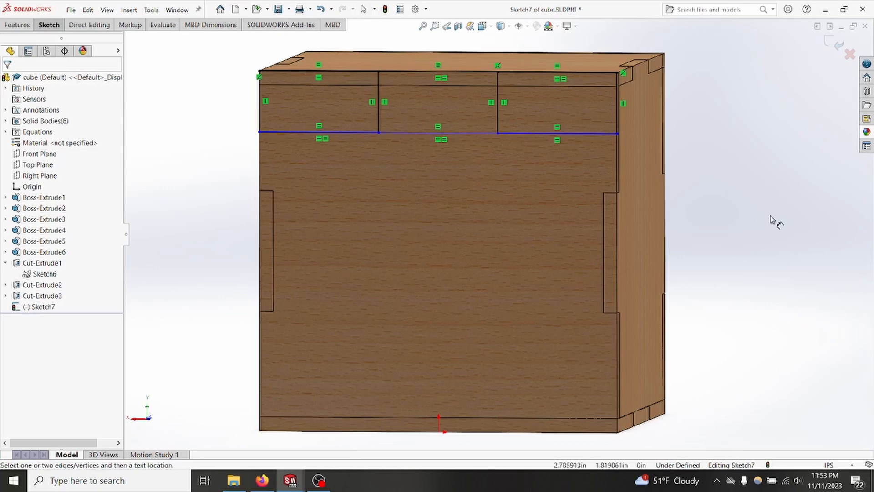
{"action": "left_click", "coordinate": [617, 97]}
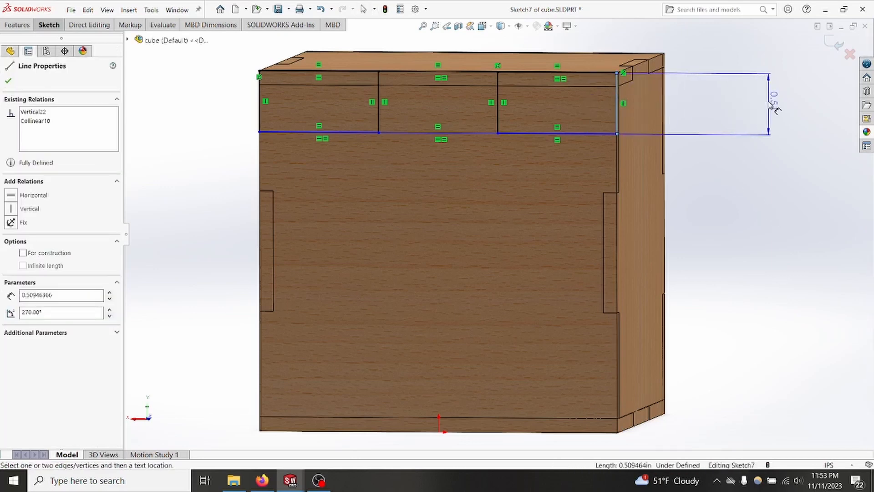
{"action": "left_click", "coordinate": [776, 108]}
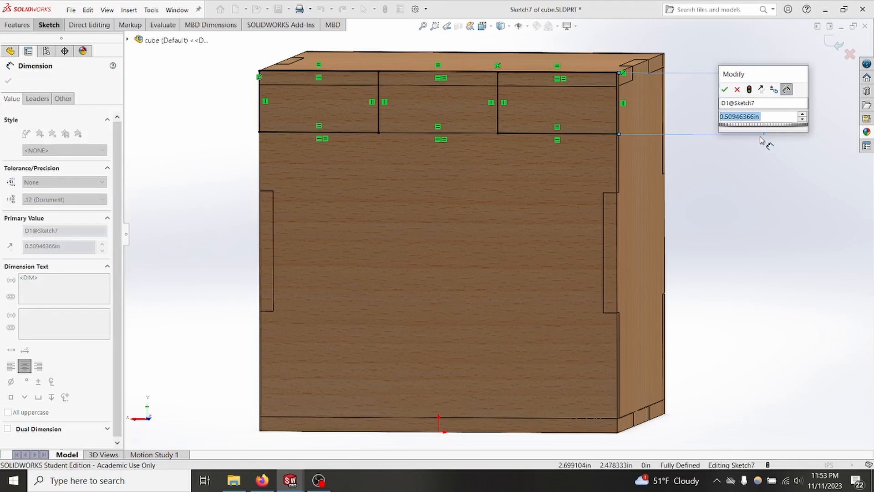
{"action": "type", "text": "=\""}
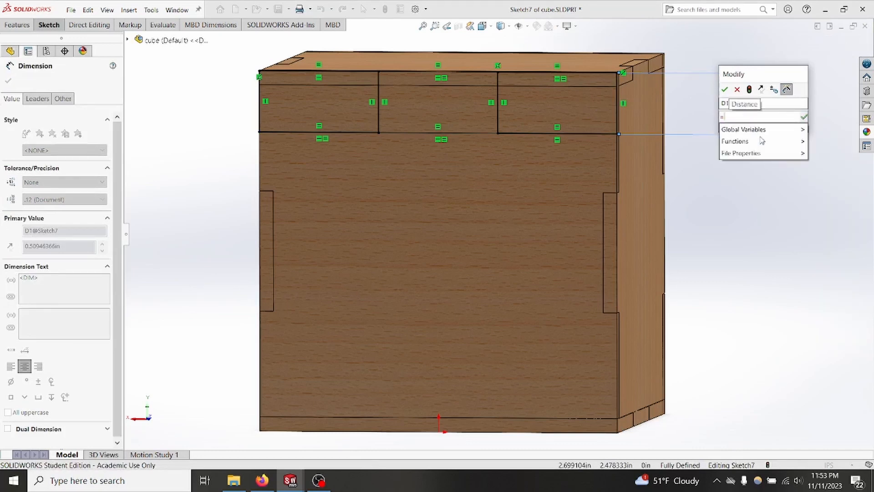
{"action": "type", "text": "ply"}
{"action": "left_click", "coordinate": [749, 129]}
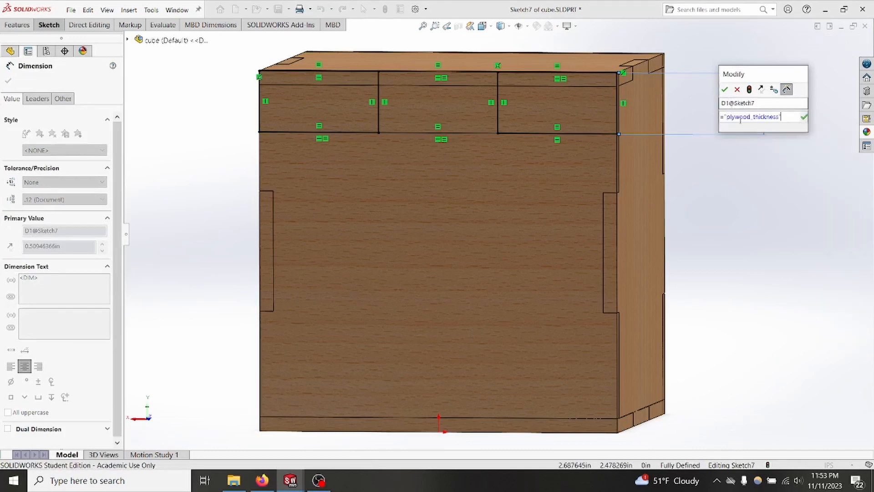
{"action": "left_click", "coordinate": [726, 89]}
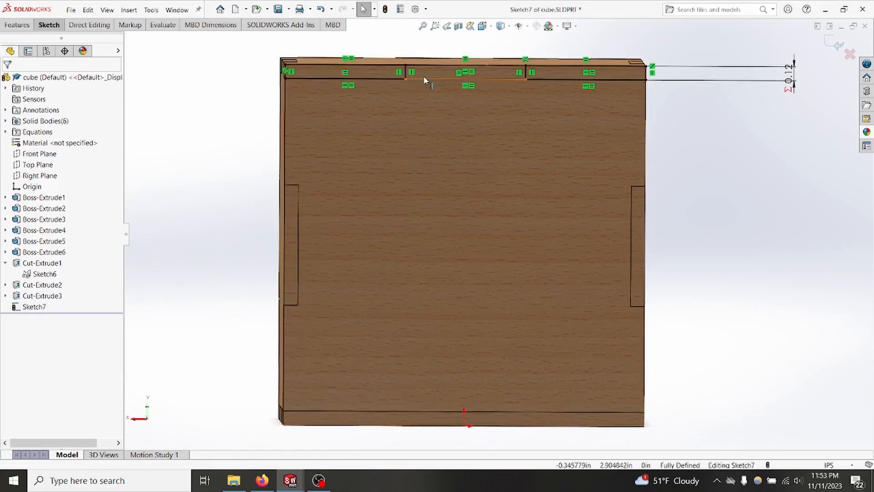
Step: Sketch a horizontal line about 3.4 in long across the panel's middle, from one side edge to past the opposite edge
{"action": "key", "text": "l"}
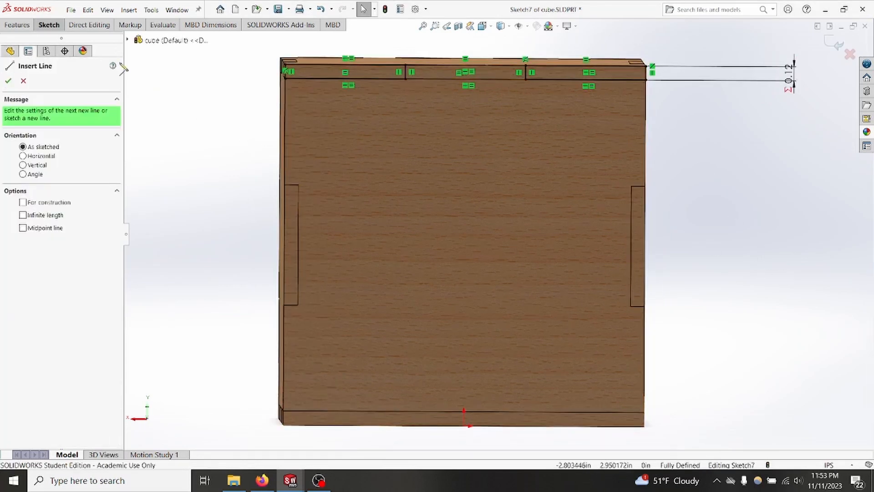
{"action": "left_click", "coordinate": [48, 24]}
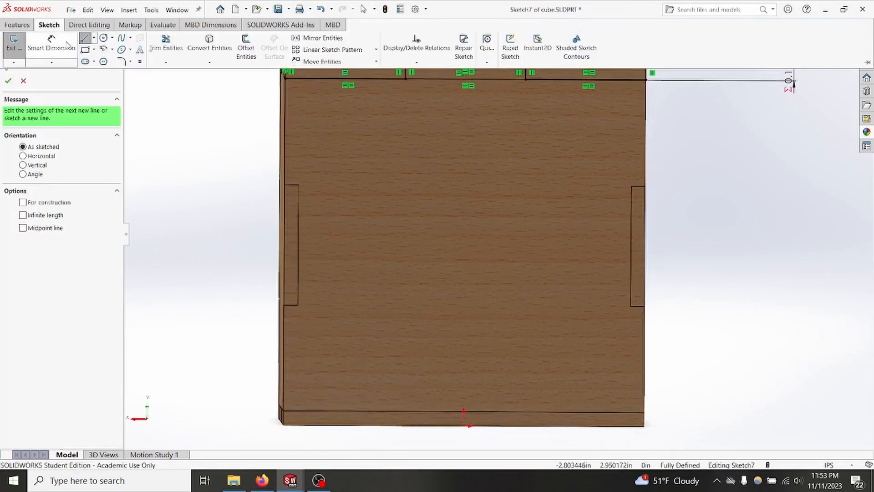
{"action": "left_click", "coordinate": [645, 248]}
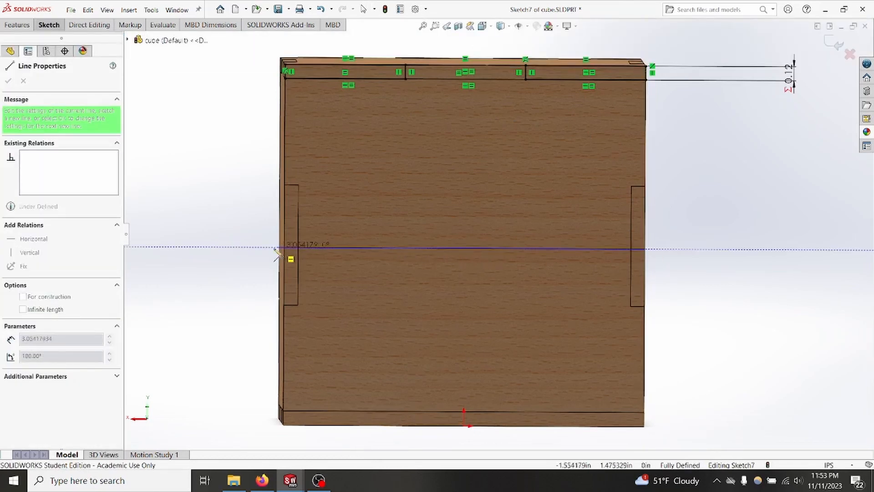
{"action": "left_click", "coordinate": [236, 247]}
{"action": "key", "text": "Escape"}
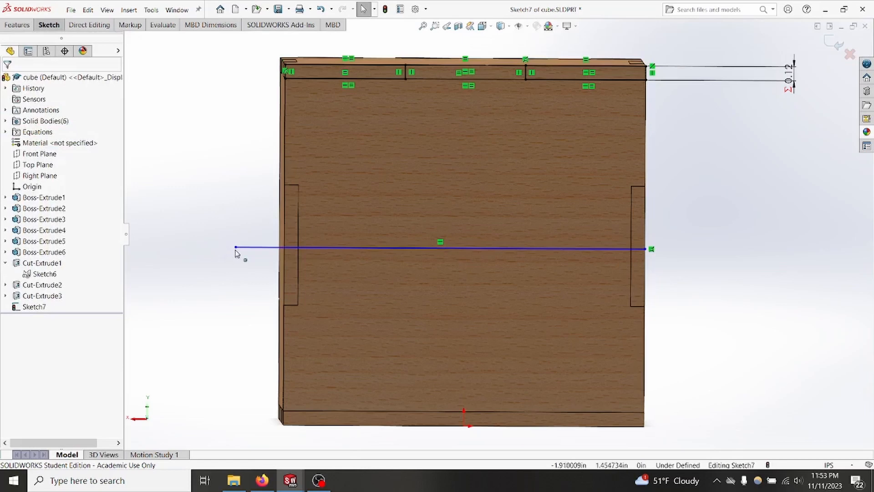
Step: Make the free endpoint of the horizontal line coincident with the adjacent side face of the cube
{"action": "middle_click_drag", "start_coordinate": [222, 281], "coordinate": [224, 268]}
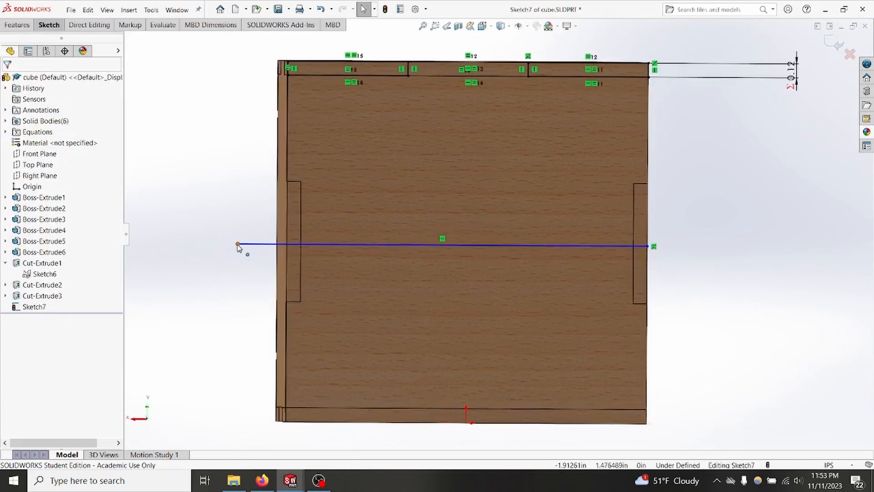
{"action": "left_click", "coordinate": [238, 245]}
{"action": "middle_click_drag", "start_coordinate": [180, 235], "coordinate": [211, 228]}
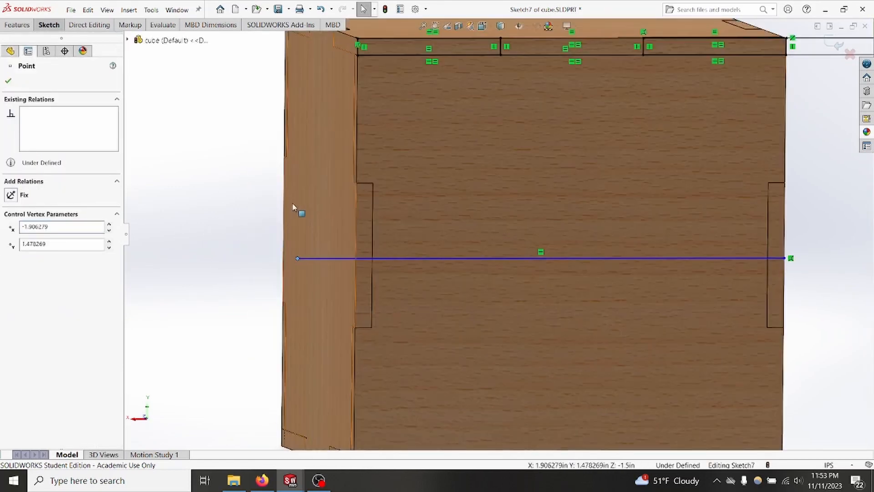
{"action": "left_click", "coordinate": [314, 202], "text": "ctrl"}
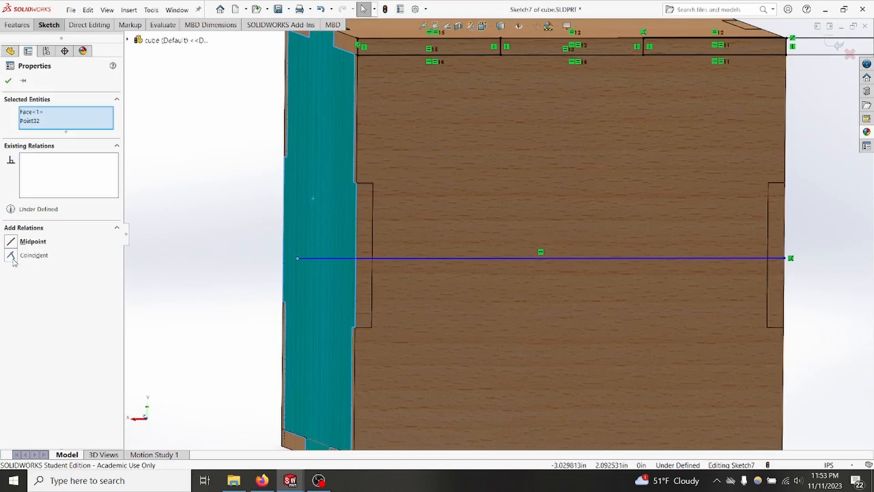
{"action": "left_click", "coordinate": [9, 80]}
Step: Convert the horizontal line across the panel to construction geometry
{"action": "middle_click_drag", "start_coordinate": [173, 190], "coordinate": [198, 203]}
{"action": "left_click_drag", "start_coordinate": [577, 284], "coordinate": [513, 227]}
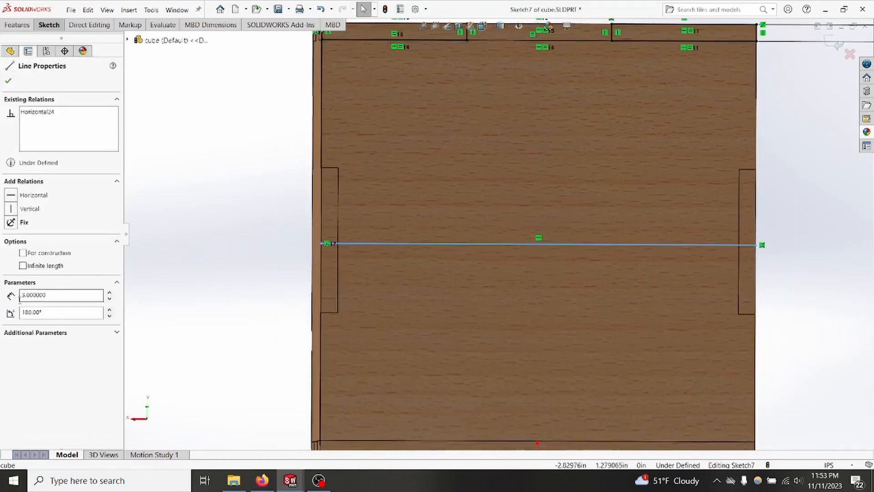
{"action": "left_click", "coordinate": [22, 253]}
{"action": "left_click", "coordinate": [9, 81]}
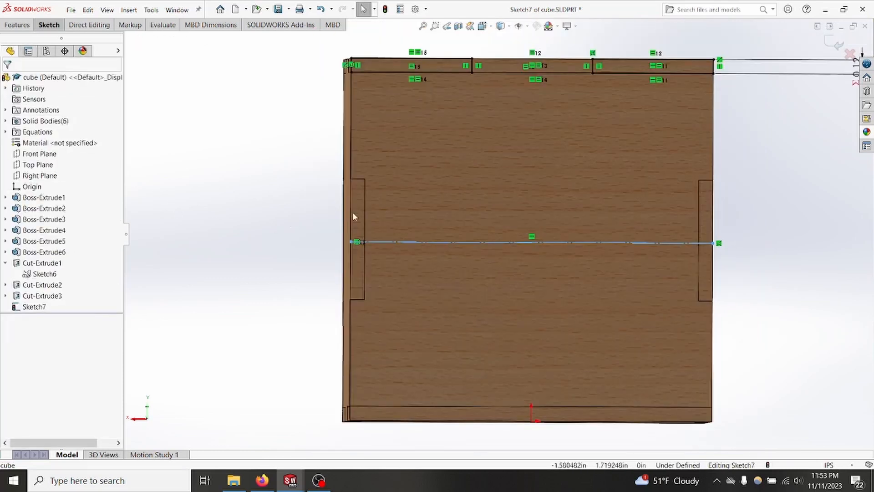
Step: Make the construction line coincident with the midpoint of the panel's vertical side edge
{"action": "right_click", "coordinate": [351, 226]}
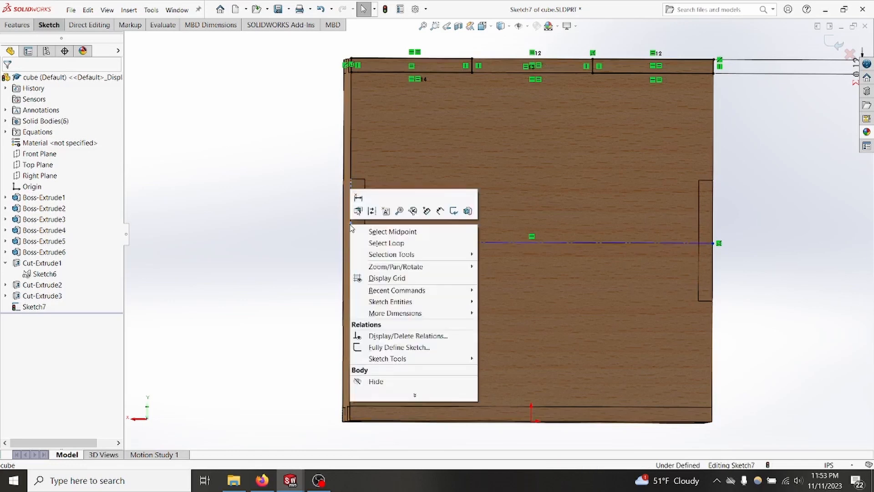
{"action": "left_click", "coordinate": [385, 231]}
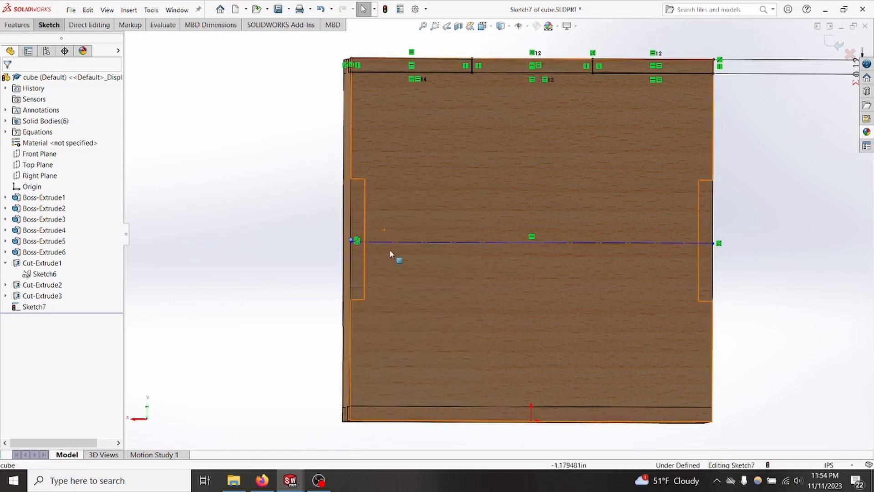
{"action": "left_click", "coordinate": [422, 243], "text": "ctrl"}
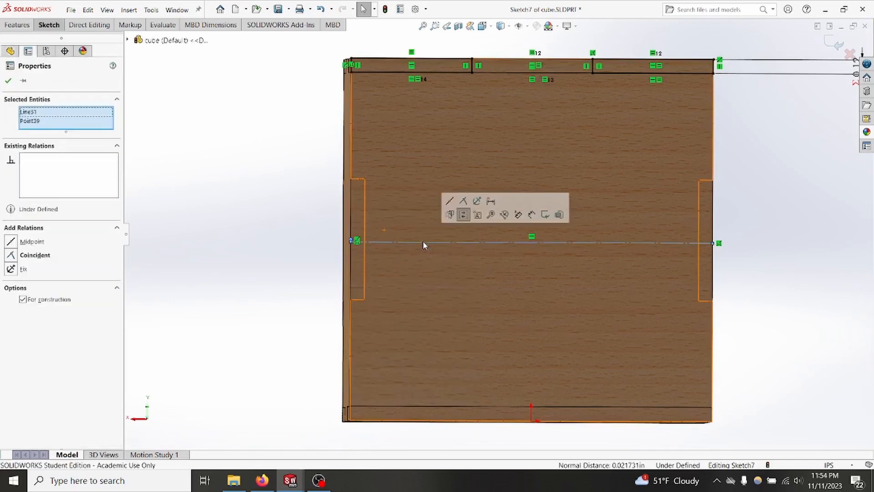
{"action": "left_click", "coordinate": [14, 256]}
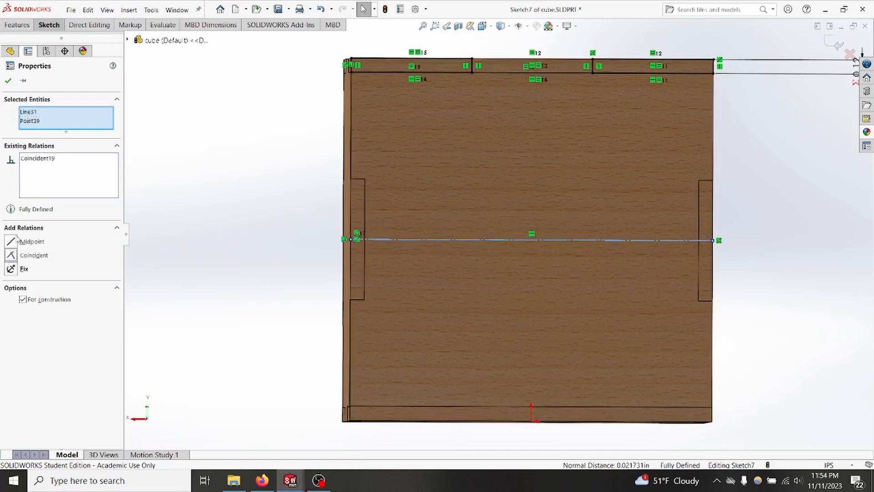
{"action": "left_click", "coordinate": [8, 81]}
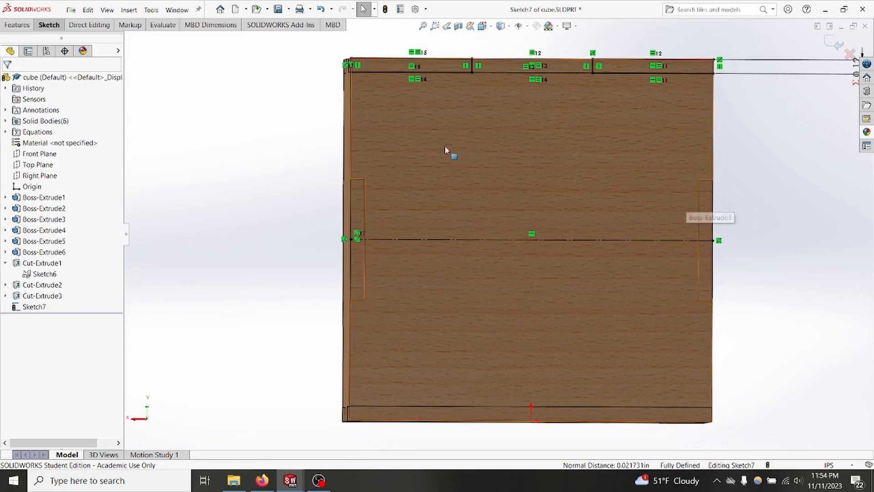
Step: Mirror the three finger-joint rectangles about the horizontal construction line to the panel's opposite edge, and exit the sketch
{"action": "mouse_move", "coordinate": [758, 120]}
{"action": "left_mouse_down"}
{"action": "mouse_move", "coordinate": [580, 68]}
{"action": "mouse_move", "coordinate": [288, 43]}
{"action": "left_mouse_up"}
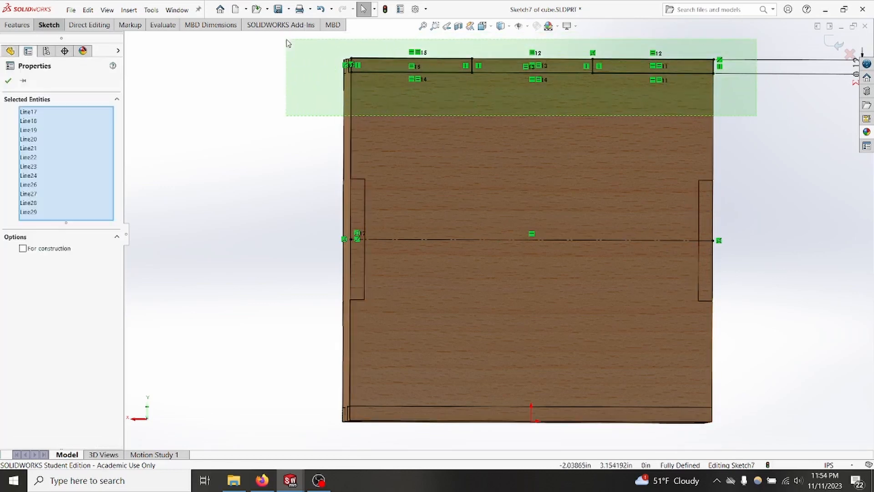
{"action": "left_click", "coordinate": [45, 25]}
{"action": "left_click", "coordinate": [319, 38]}
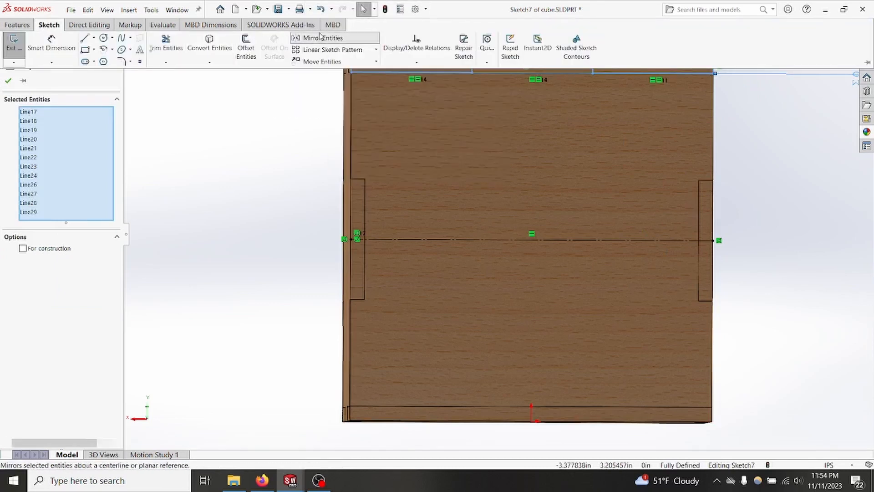
{"action": "left_click", "coordinate": [53, 310]}
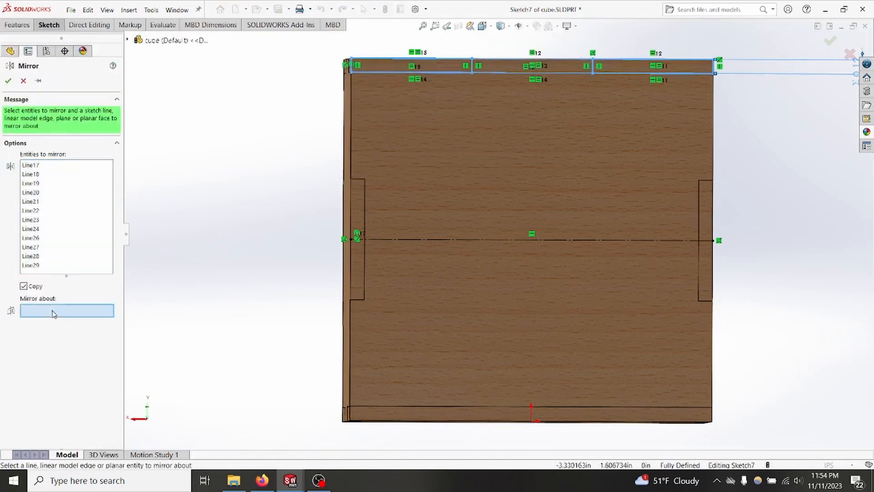
{"action": "left_click", "coordinate": [512, 240]}
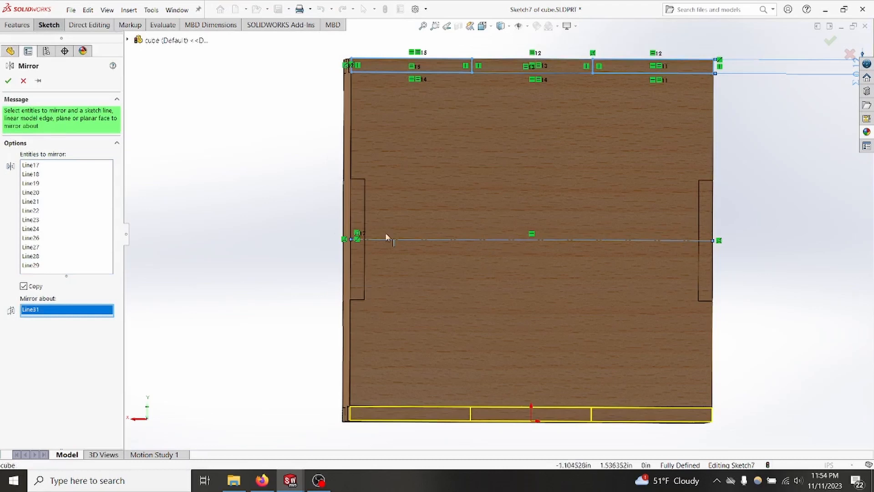
{"action": "left_click", "coordinate": [8, 80]}
{"action": "scroll", "coordinate": [254, 203], "scroll_direction": "up", "scroll_amount": 1}
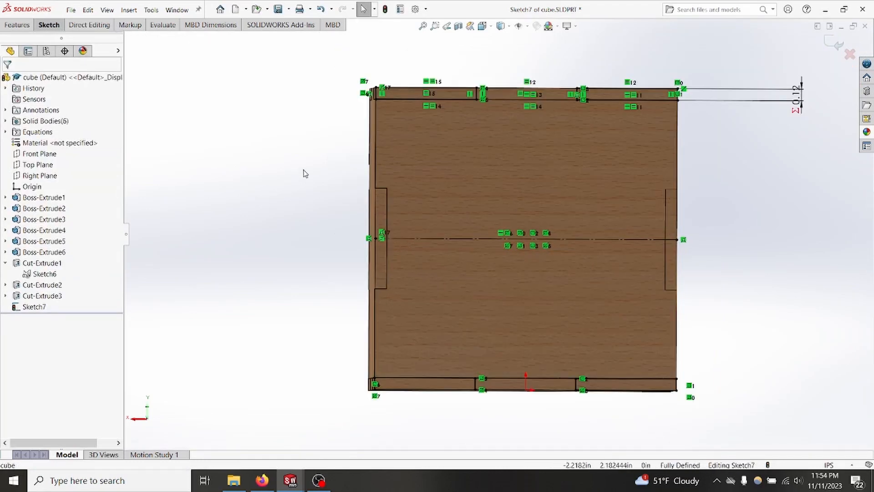
{"action": "left_click", "coordinate": [48, 27]}
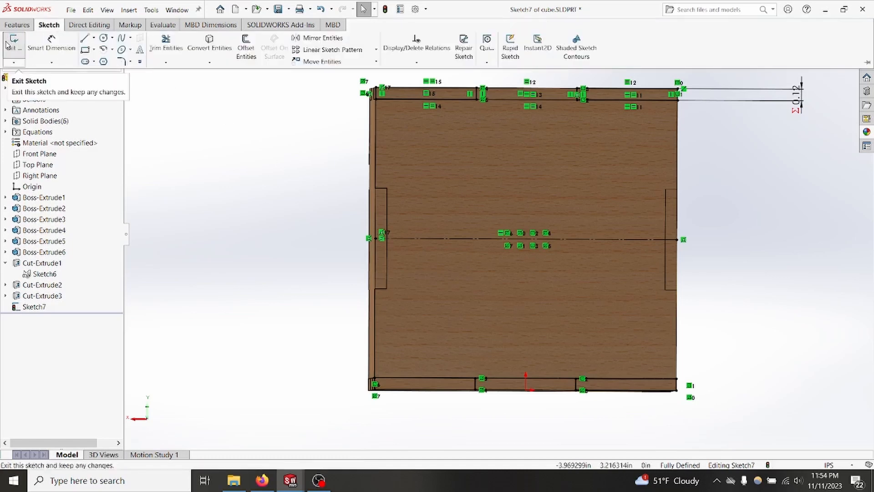
{"action": "double_click", "coordinate": [205, 132]}
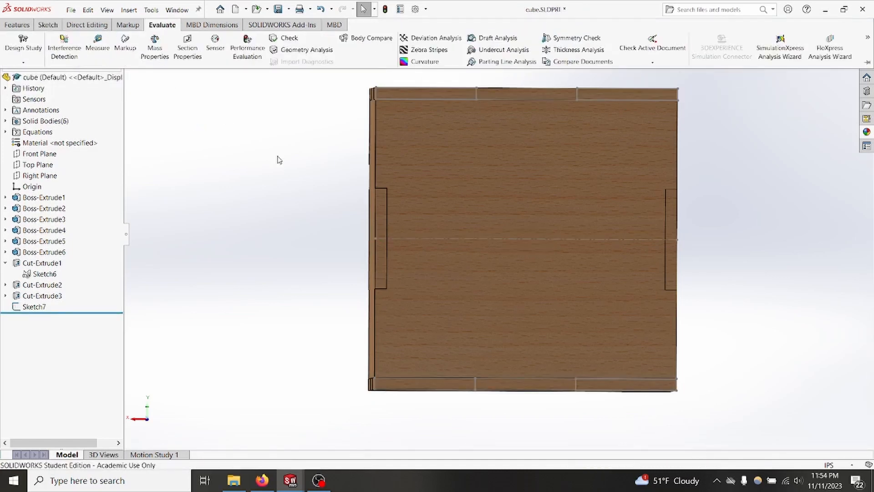
Step: Start an extruded cut from the finished sketch, using only the middle rectangles along the panel's upper and lower edges as contours
{"action": "left_click", "coordinate": [30, 308]}
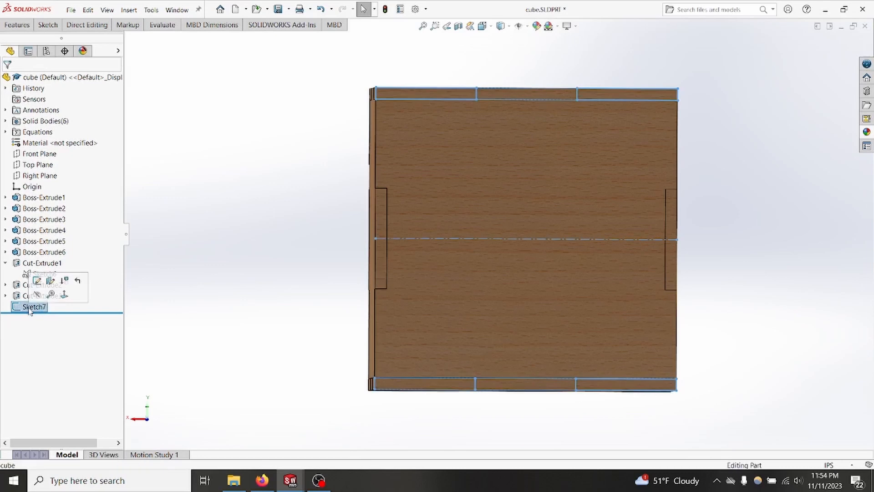
{"action": "left_click", "coordinate": [17, 24]}
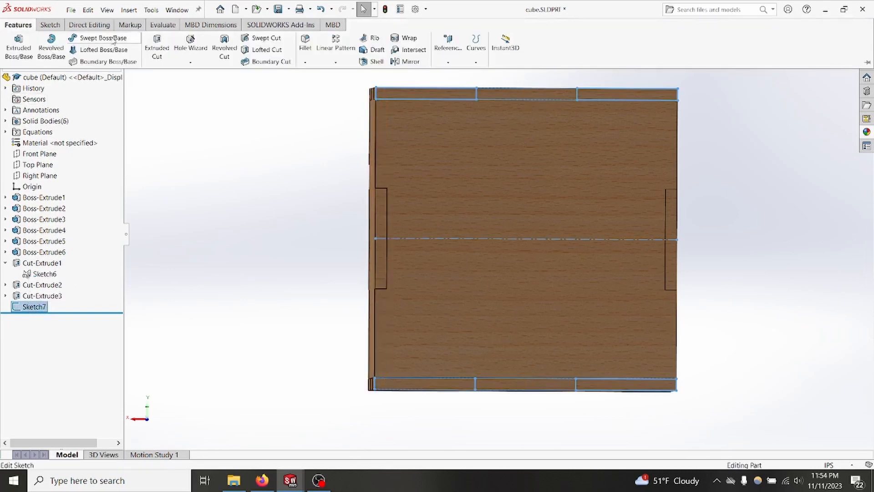
{"action": "left_click", "coordinate": [156, 51]}
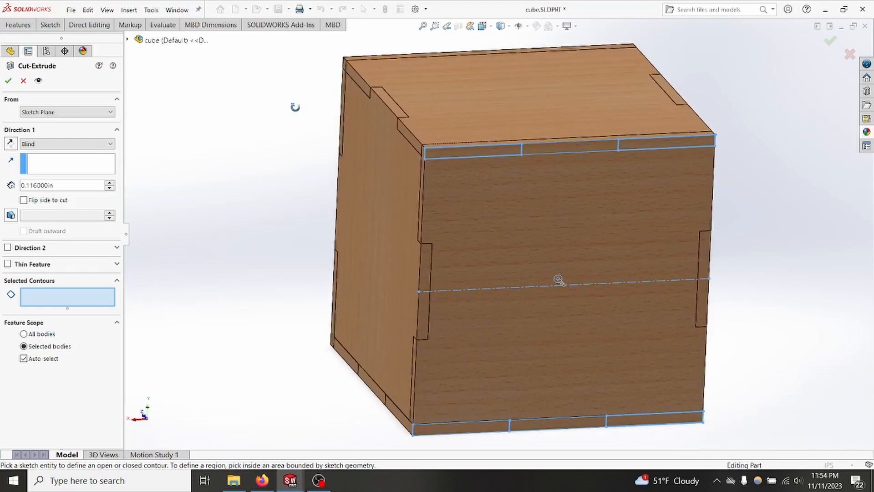
{"action": "middle_click_drag", "start_coordinate": [295, 107], "coordinate": [262, 84]}
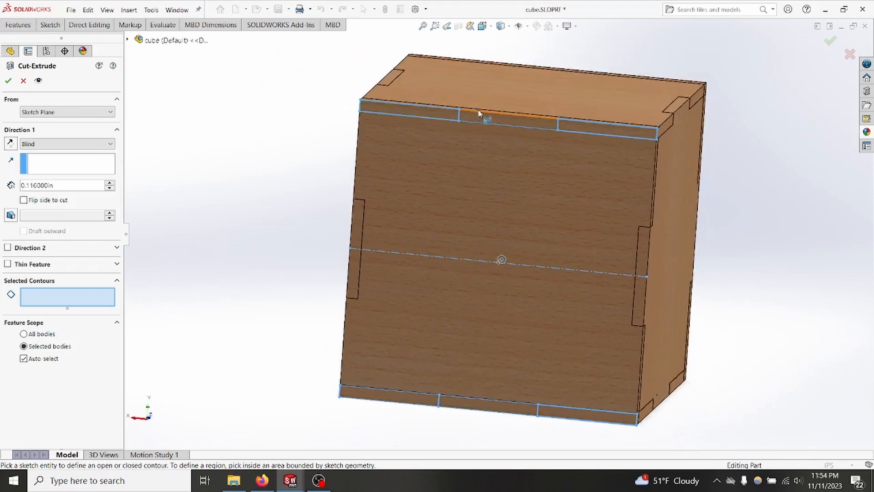
{"action": "left_click", "coordinate": [479, 114]}
{"action": "left_click", "coordinate": [480, 406]}
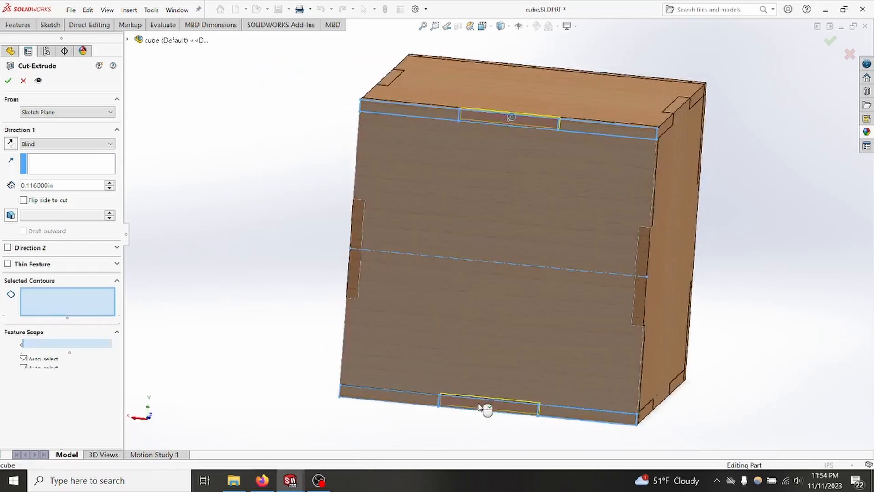
Step: Set the cut's end condition to Up To Surface, ending at the outer face of the opposite panel
{"action": "middle_click_drag", "start_coordinate": [763, 321], "coordinate": [775, 295]}
{"action": "key", "text": "ctrl+7"}
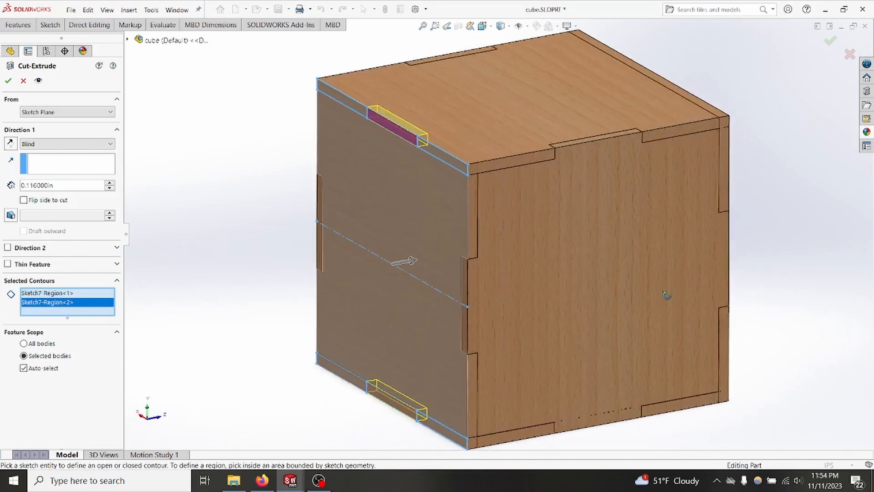
{"action": "left_click", "coordinate": [78, 144]}
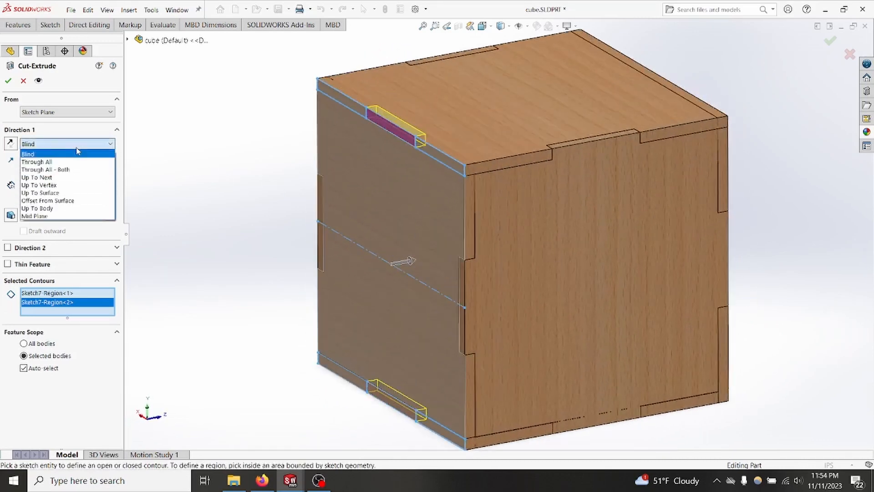
{"action": "left_click", "coordinate": [40, 193]}
{"action": "middle_click_drag", "start_coordinate": [699, 198], "coordinate": [625, 202]}
{"action": "left_click", "coordinate": [617, 190]}
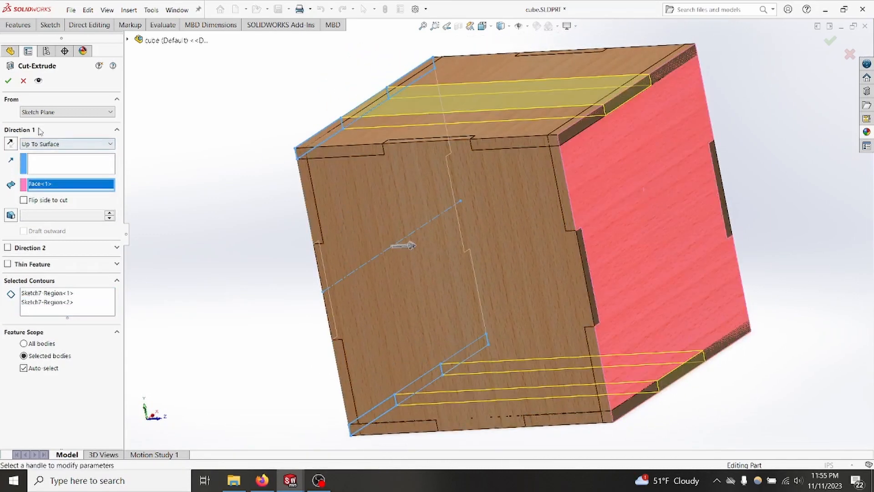
Step: Turn off automatic body selection, limit the cut to the sketched panel and the opposite parallel panel, and finish the cut
{"action": "left_click", "coordinate": [23, 369]}
{"action": "middle_click_drag", "start_coordinate": [204, 294], "coordinate": [259, 314]}
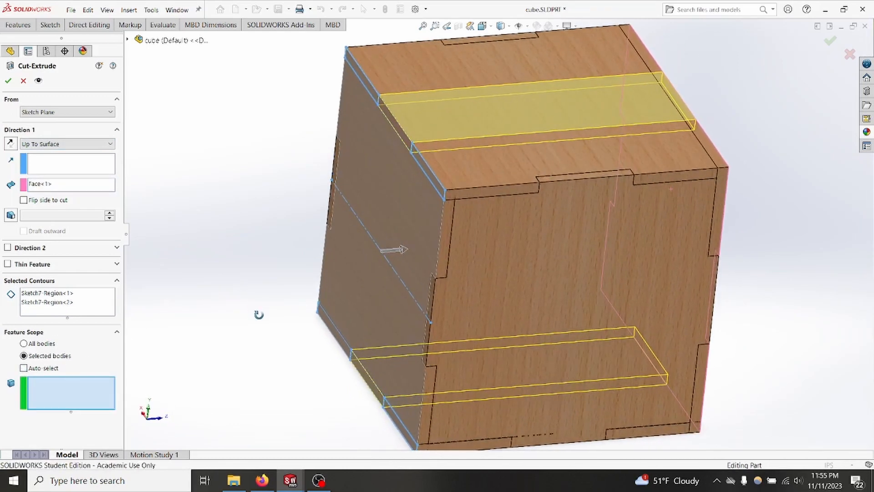
{"action": "left_click", "coordinate": [381, 226]}
{"action": "middle_click_drag", "start_coordinate": [613, 259], "coordinate": [657, 289]}
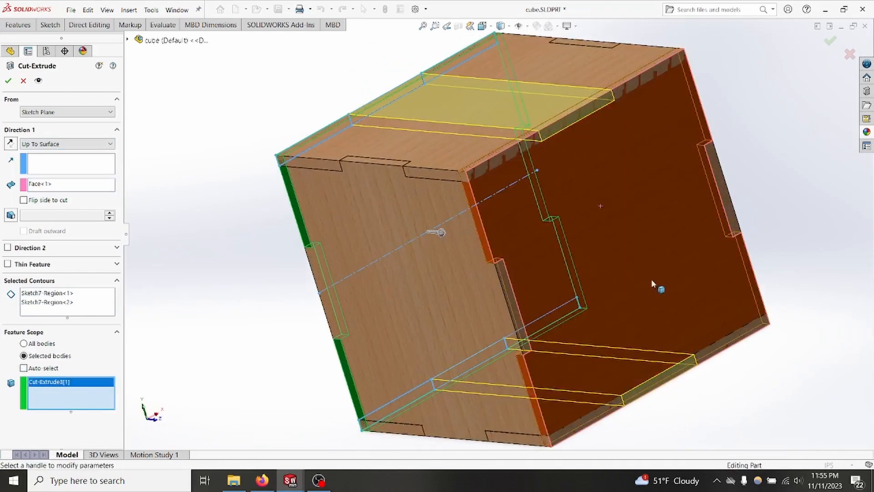
{"action": "left_click", "coordinate": [497, 265]}
{"action": "middle_click_drag", "start_coordinate": [248, 280], "coordinate": [346, 250]}
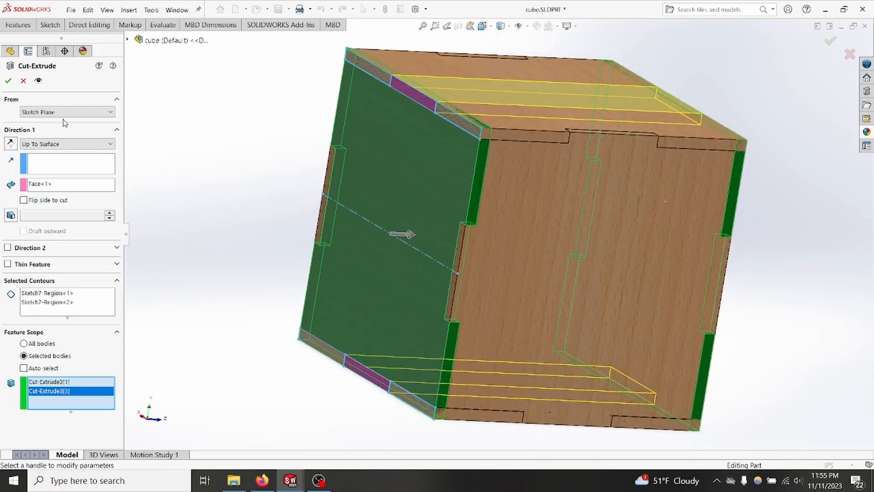
{"action": "left_click", "coordinate": [7, 80]}
Step: Start another extruded cut from the same sketch, using the four corner rectangles as contours
{"action": "middle_click_drag", "start_coordinate": [152, 162], "coordinate": [241, 225]}
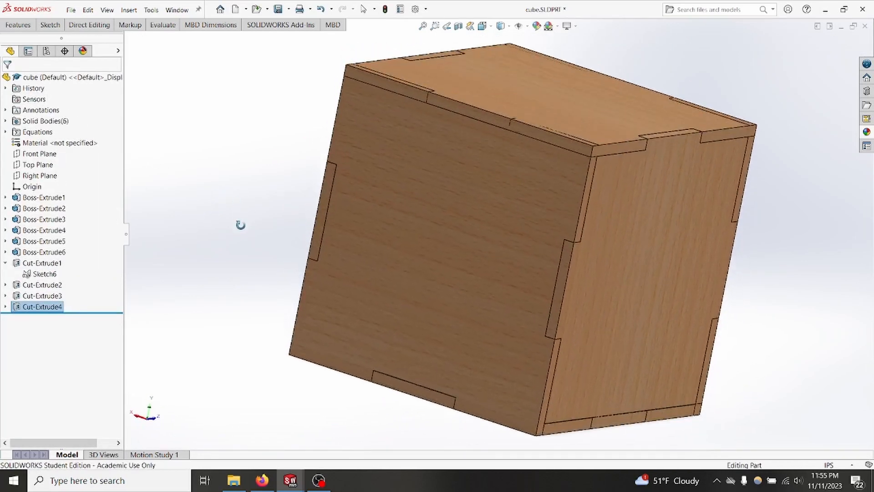
{"action": "left_click", "coordinate": [6, 306]}
{"action": "left_click", "coordinate": [44, 318]}
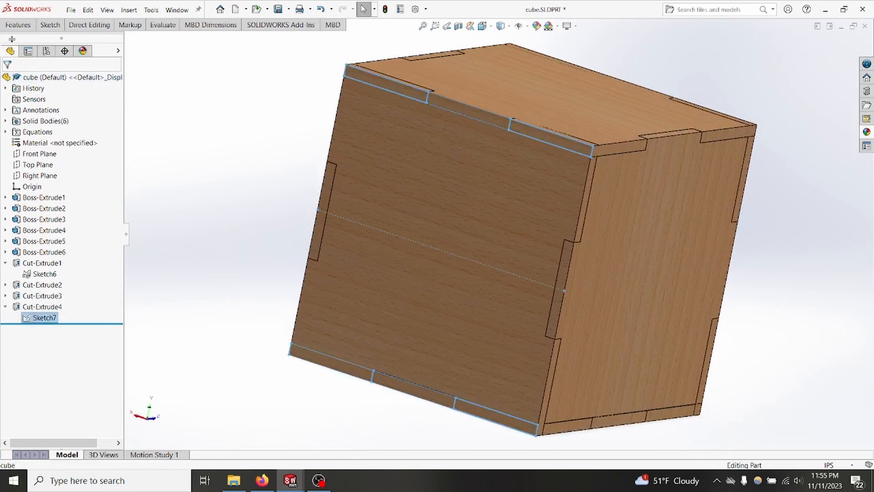
{"action": "left_click", "coordinate": [19, 27]}
{"action": "left_click", "coordinate": [155, 42]}
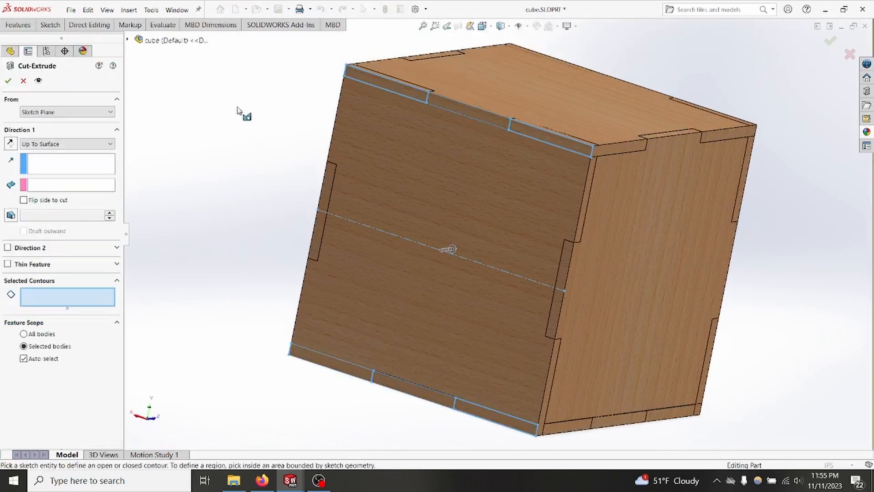
{"action": "left_click", "coordinate": [405, 90]}
{"action": "left_click", "coordinate": [548, 138]}
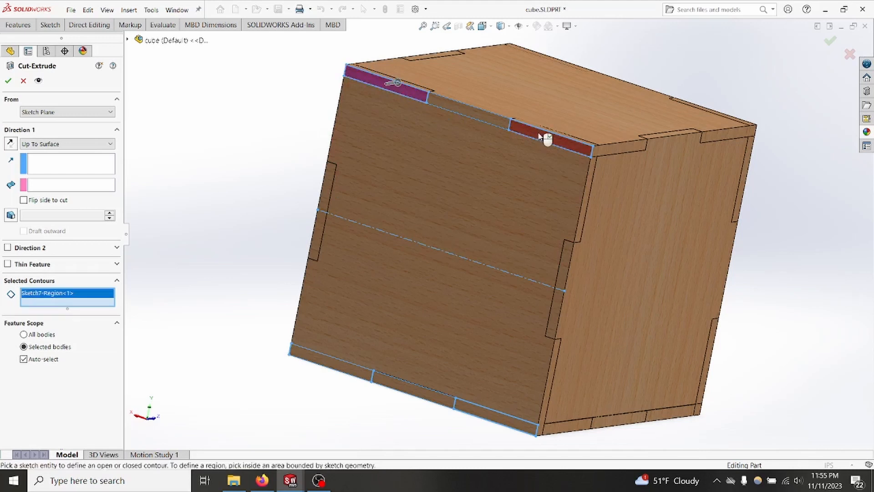
{"action": "left_click", "coordinate": [331, 367]}
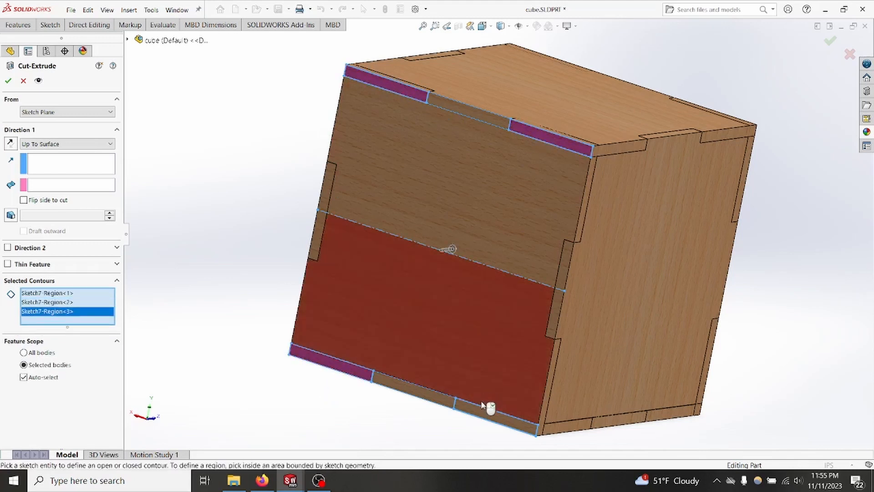
{"action": "left_click", "coordinate": [484, 412]}
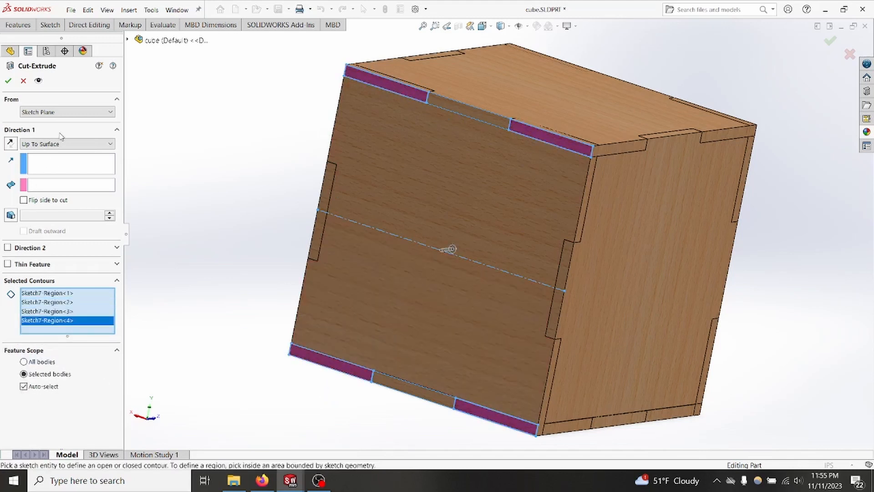
Step: Set the corner cut's end condition to Blind and link its depth to plywood_thickness
{"action": "left_click", "coordinate": [42, 144]}
{"action": "left_click", "coordinate": [36, 154]}
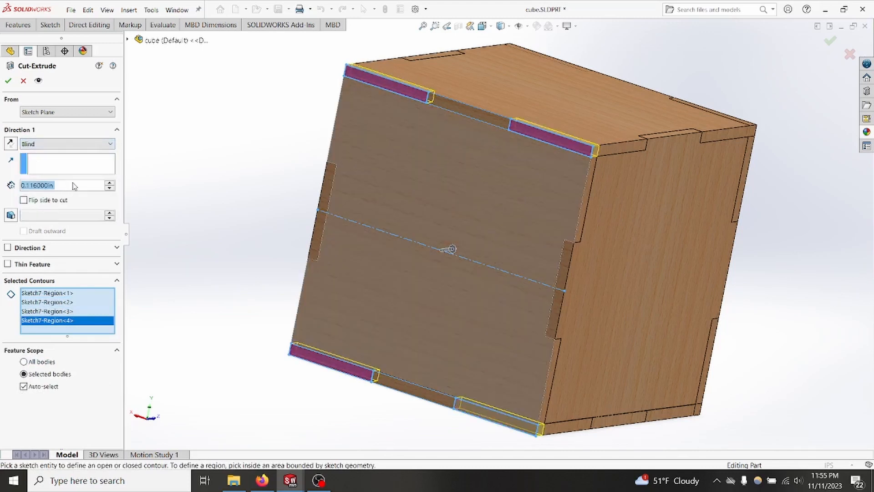
{"action": "type", "text": "=ply"}
{"action": "left_click", "coordinate": [66, 199]}
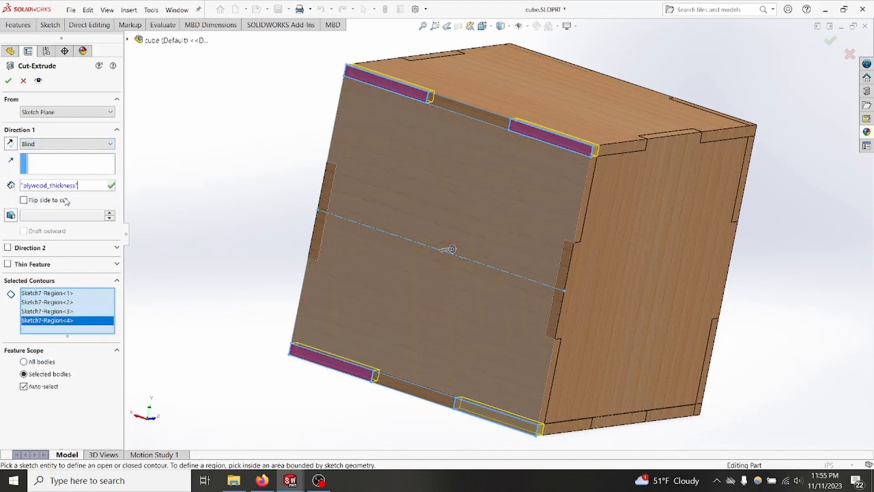
Step: Turn off automatic body selection, limit the corner cut to the cube's top and bottom panels, and finish the cut
{"action": "left_click", "coordinate": [24, 387]}
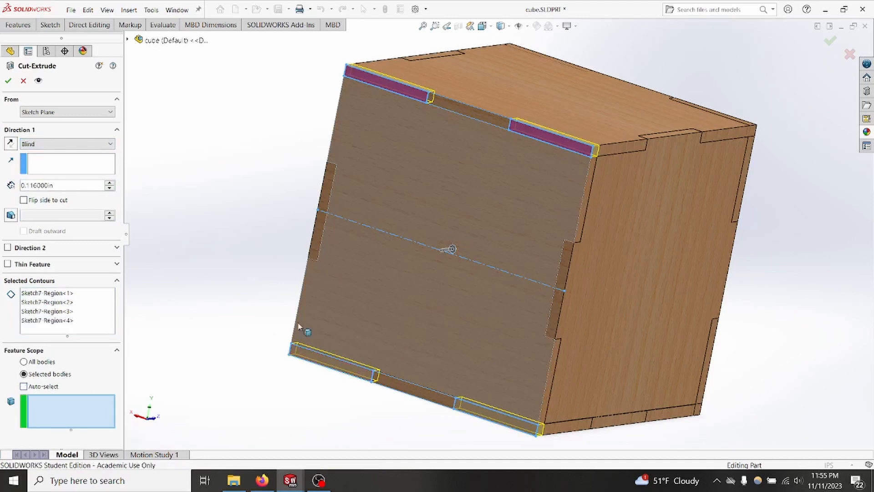
{"action": "left_click", "coordinate": [533, 94]}
{"action": "middle_click_drag", "start_coordinate": [537, 97], "coordinate": [435, 306]}
{"action": "left_click", "coordinate": [483, 321]}
{"action": "middle_click_drag", "start_coordinate": [749, 107], "coordinate": [586, 250]}
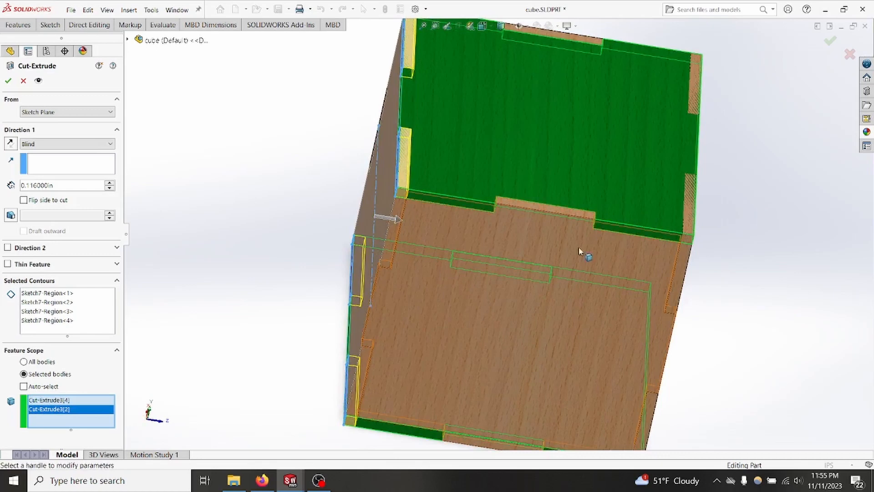
{"action": "left_click", "coordinate": [7, 81]}
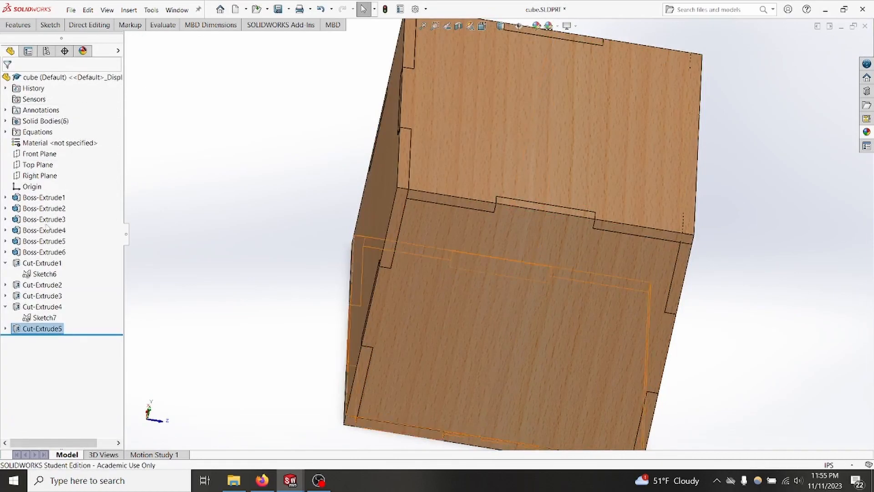
Step: Start a third extruded cut from the same sketch, using Surface/Face/Plane to begin at the opposite panel's outer face
{"action": "left_click", "coordinate": [40, 318]}
{"action": "left_click", "coordinate": [20, 25]}
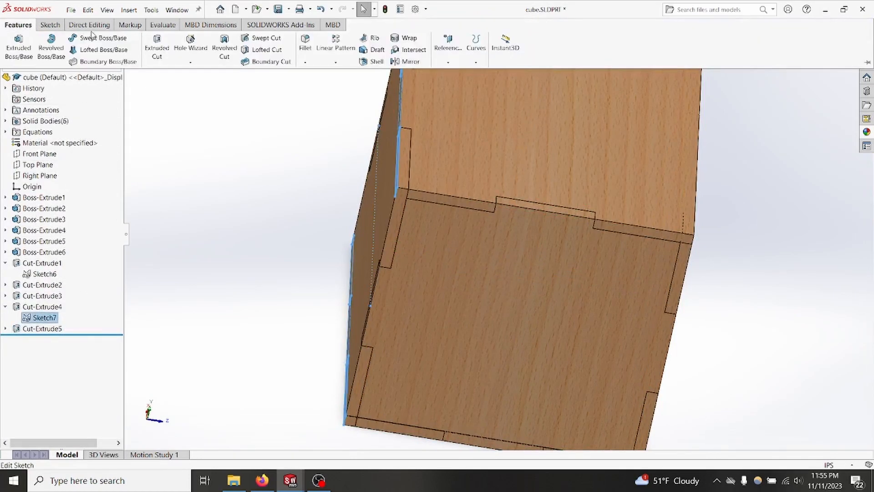
{"action": "left_click", "coordinate": [157, 48]}
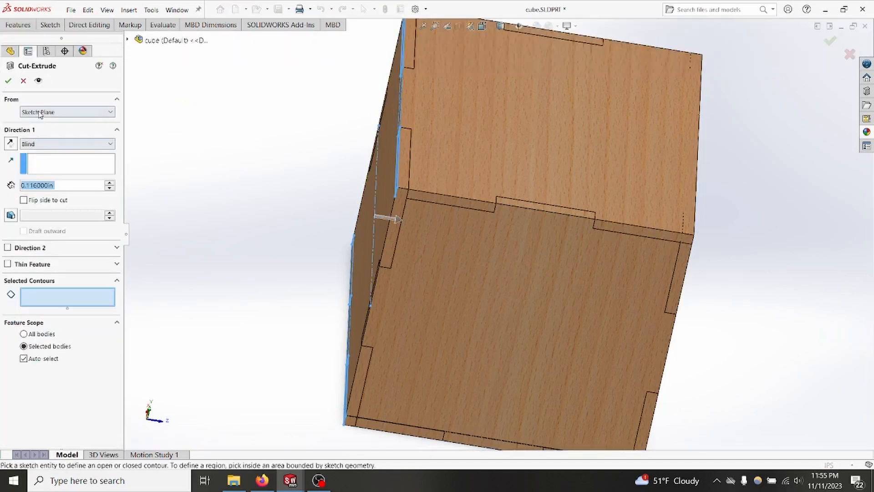
{"action": "left_click", "coordinate": [40, 114]}
{"action": "left_click", "coordinate": [49, 128]}
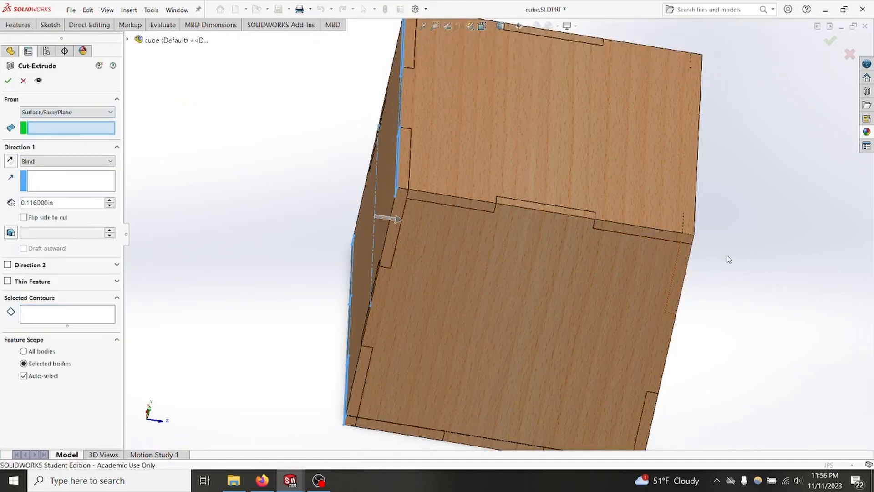
{"action": "middle_click_drag", "start_coordinate": [729, 260], "coordinate": [718, 273]}
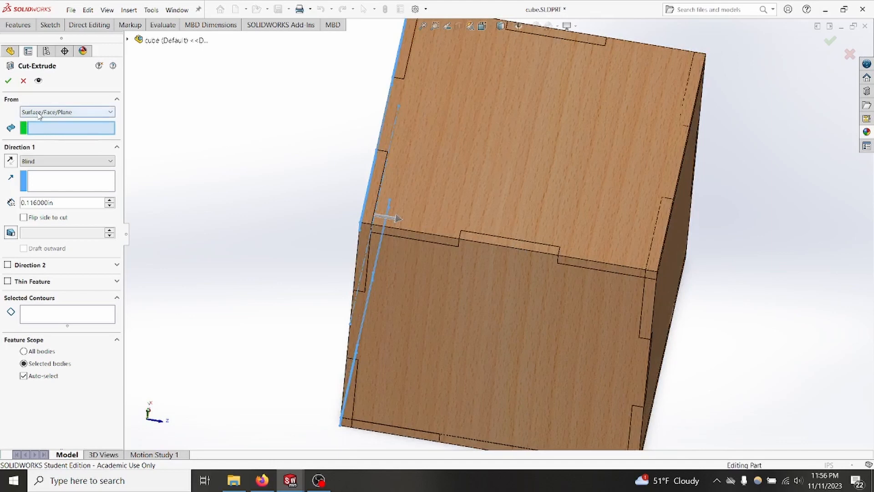
{"action": "left_click", "coordinate": [673, 258]}
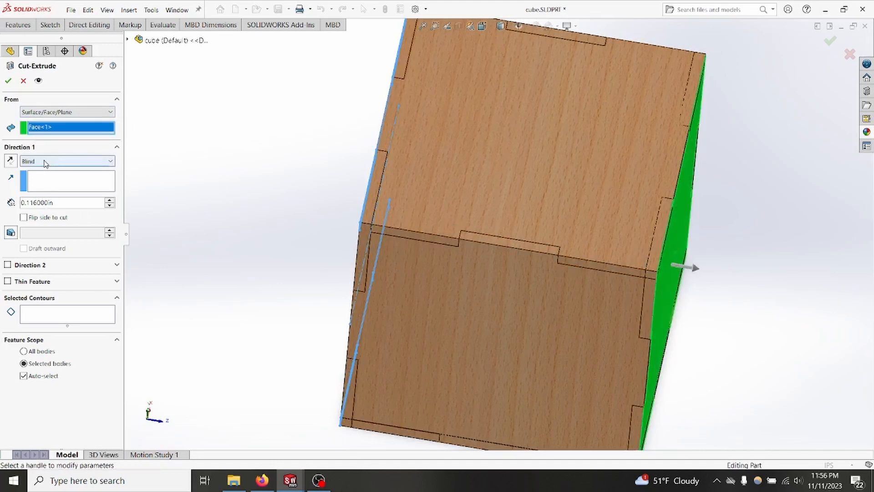
Step: Link the third cut's blind depth to the plywood_thickness variable
{"action": "double_click", "coordinate": [61, 204]}
{"action": "type", "text": "=ply"}
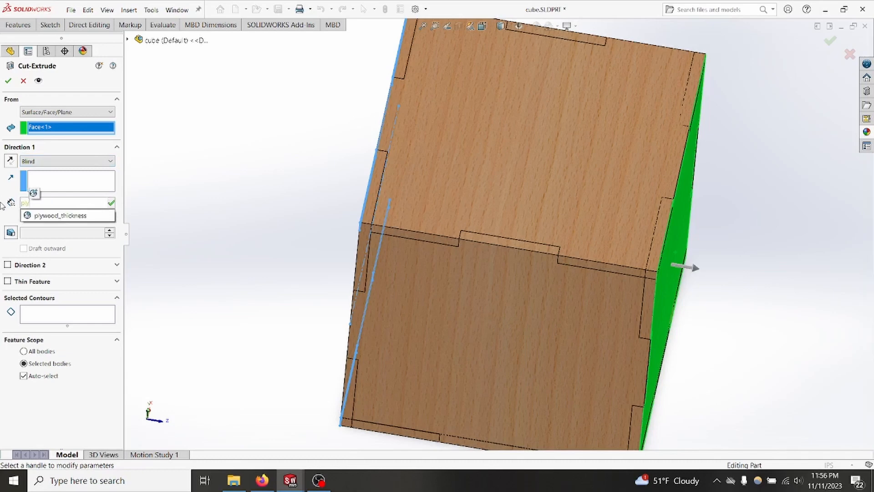
{"action": "left_click", "coordinate": [66, 216]}
Step: Use the sketch's four corner rectangles as the contours for the third cut
{"action": "left_click", "coordinate": [44, 319]}
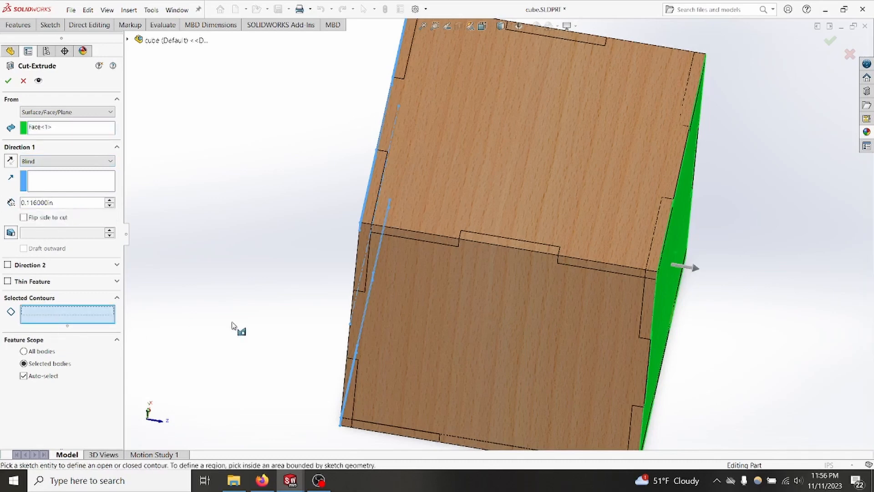
{"action": "middle_click_drag", "start_coordinate": [235, 326], "coordinate": [501, 158]}
{"action": "left_click", "coordinate": [548, 75]}
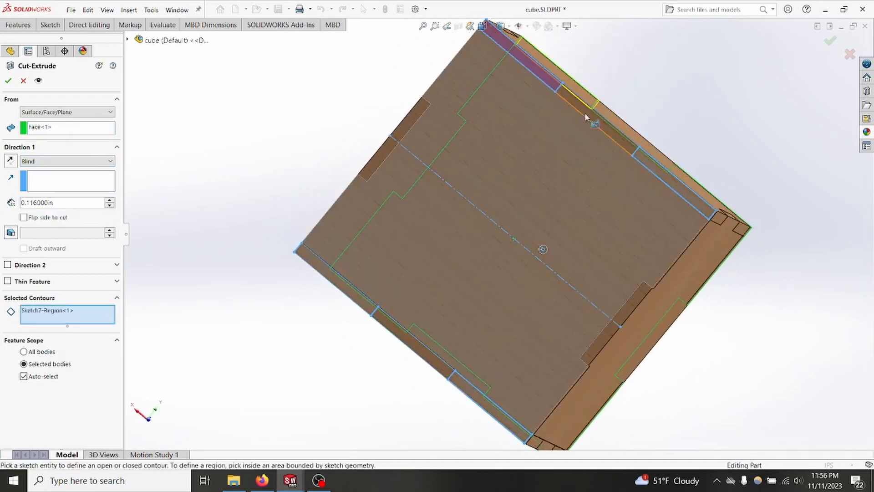
{"action": "left_click", "coordinate": [678, 184]}
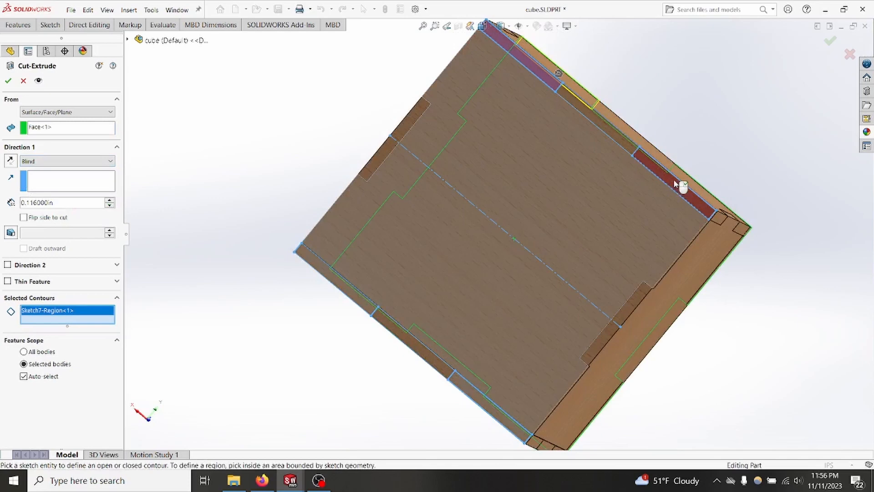
{"action": "left_click", "coordinate": [353, 296]}
{"action": "left_click", "coordinate": [480, 401]}
Step: Reverse the cut direction into the cube, turn off automatic body selection, limit the cut to the top and bottom panels, and finish it
{"action": "middle_click_drag", "start_coordinate": [613, 390], "coordinate": [688, 312]}
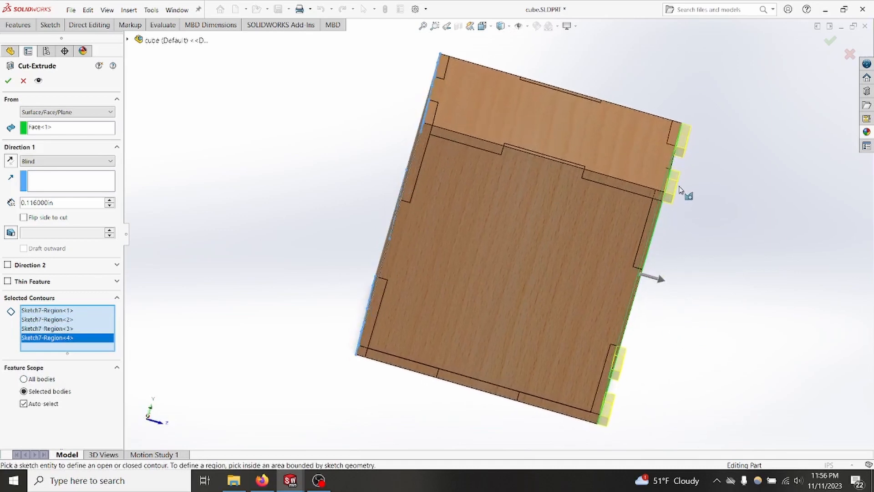
{"action": "left_click", "coordinate": [11, 161]}
{"action": "left_click", "coordinate": [23, 405]}
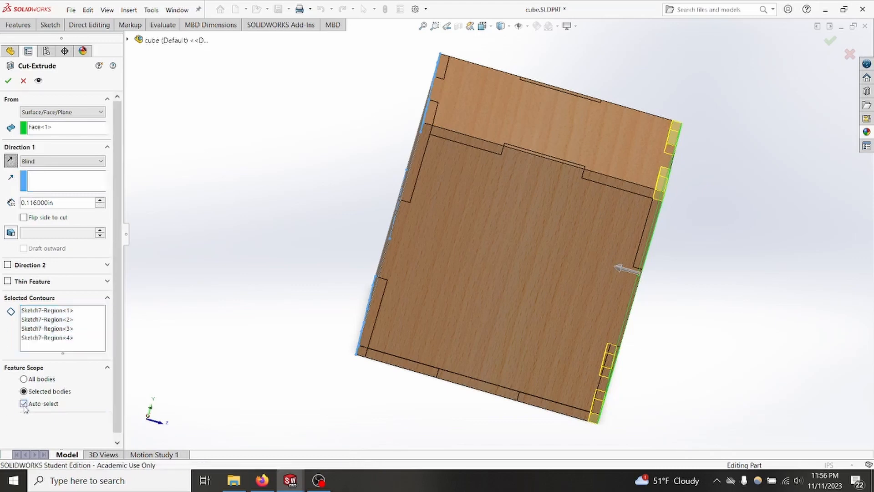
{"action": "middle_click_drag", "start_coordinate": [673, 319], "coordinate": [558, 250]}
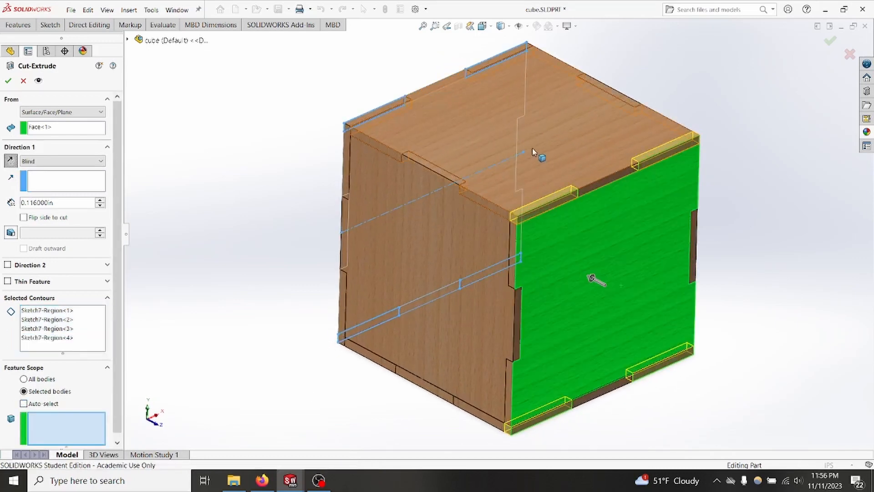
{"action": "left_click", "coordinate": [533, 151]}
{"action": "middle_click_drag", "start_coordinate": [532, 150], "coordinate": [696, 253]}
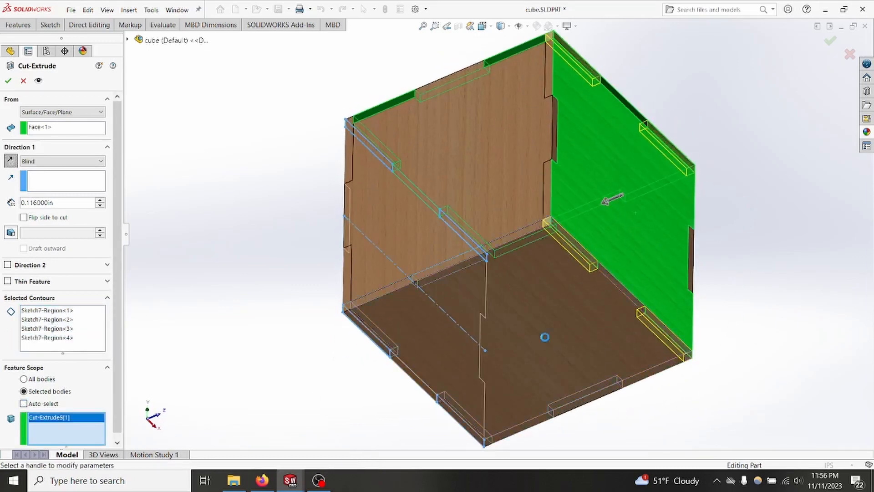
{"action": "left_click", "coordinate": [546, 336]}
{"action": "left_click", "coordinate": [8, 81]}
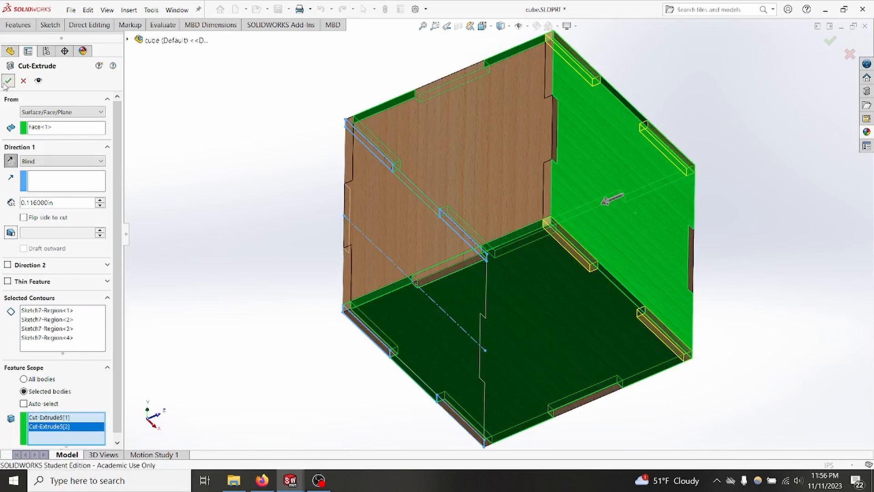
Step: Run interference detection on the whole cube and examine where the panels still overlap and how large each overlap is
{"action": "middle_click_drag", "start_coordinate": [264, 142], "coordinate": [164, 260]}
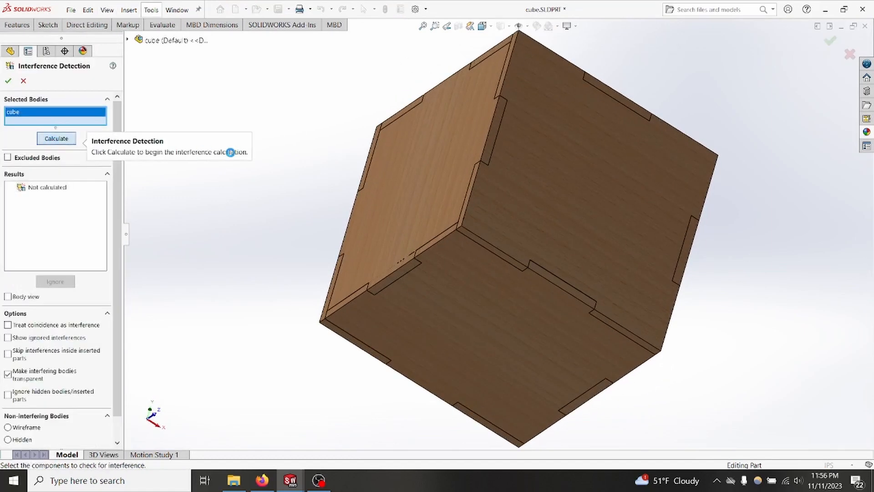
{"action": "middle_click_drag", "start_coordinate": [170, 270], "coordinate": [318, 128]}
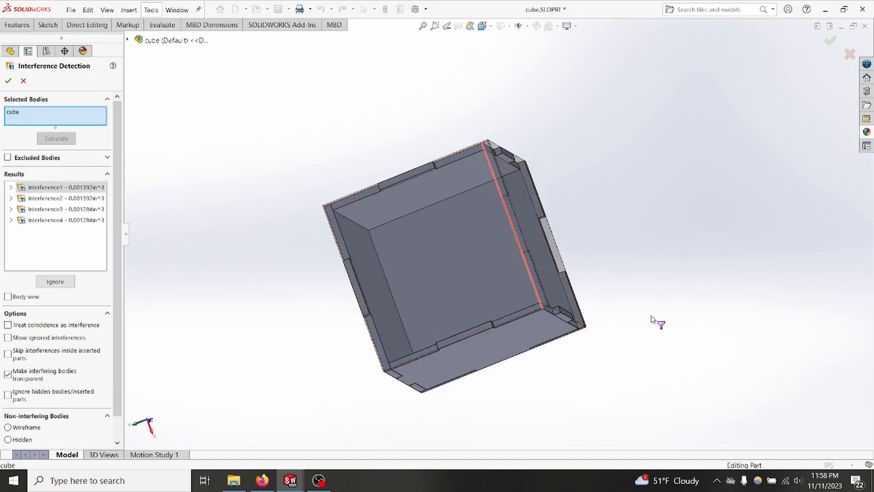
{"action": "middle_click_drag", "start_coordinate": [657, 322], "coordinate": [629, 304]}
{"action": "scroll", "coordinate": [460, 219], "scroll_direction": "down", "scroll_amount": 3}
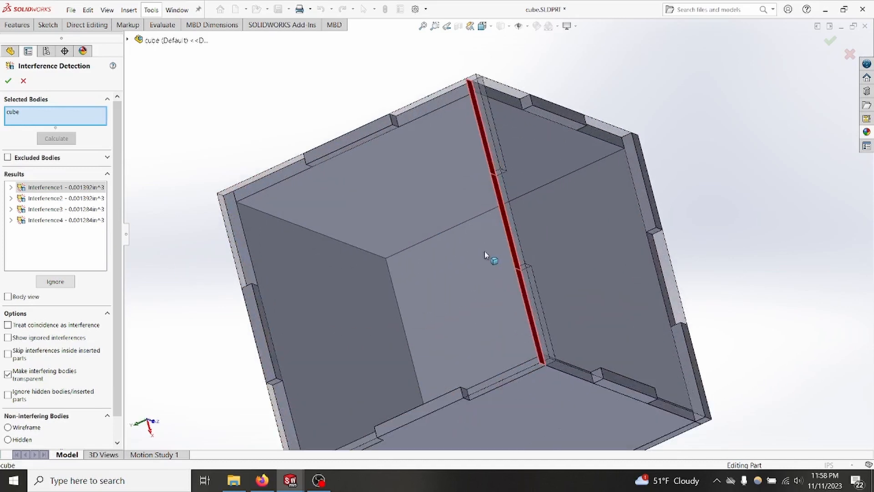
{"action": "scroll", "coordinate": [479, 250], "scroll_direction": "up", "scroll_amount": 2}
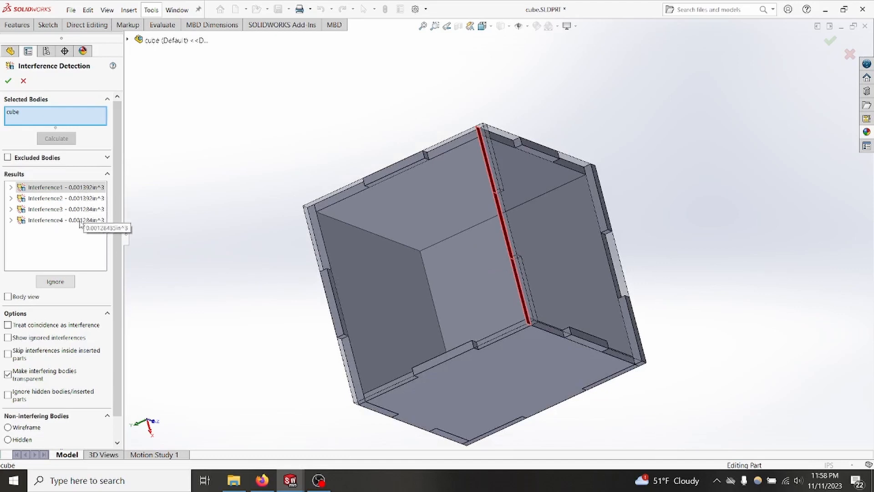
{"action": "middle_click_drag", "start_coordinate": [264, 276], "coordinate": [259, 248], "text": "ctrl"}
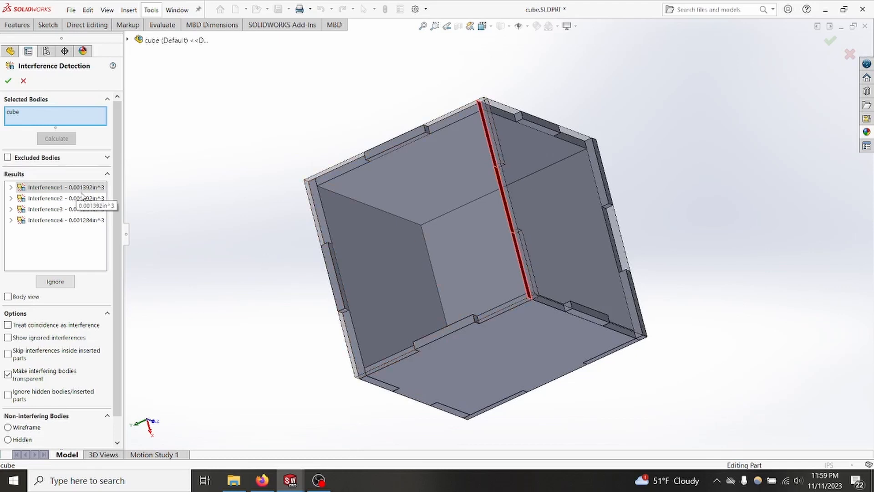
{"action": "scroll", "coordinate": [250, 228], "scroll_direction": "up", "scroll_amount": 2}
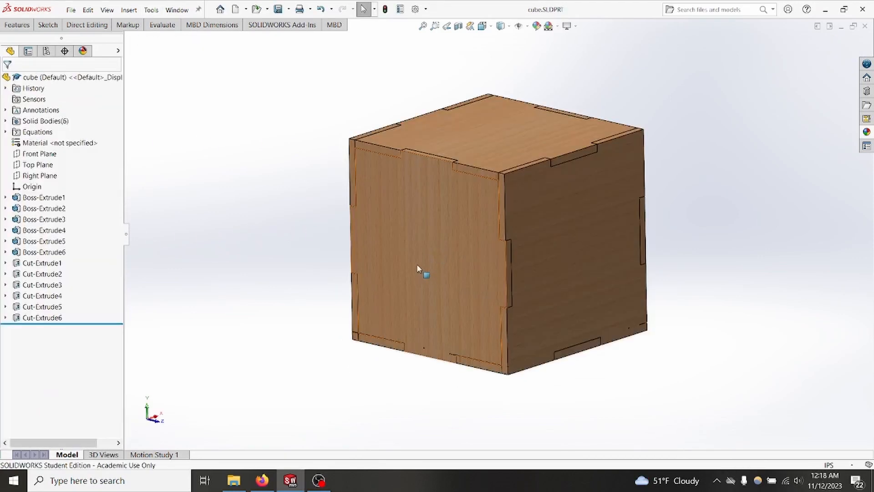
Step: Start a sketch on the outer face of the cube's side panel and draw a 3 in horizontal line edge to edge, just below mid-height
{"action": "middle_click_drag", "start_coordinate": [313, 271], "coordinate": [342, 255]}
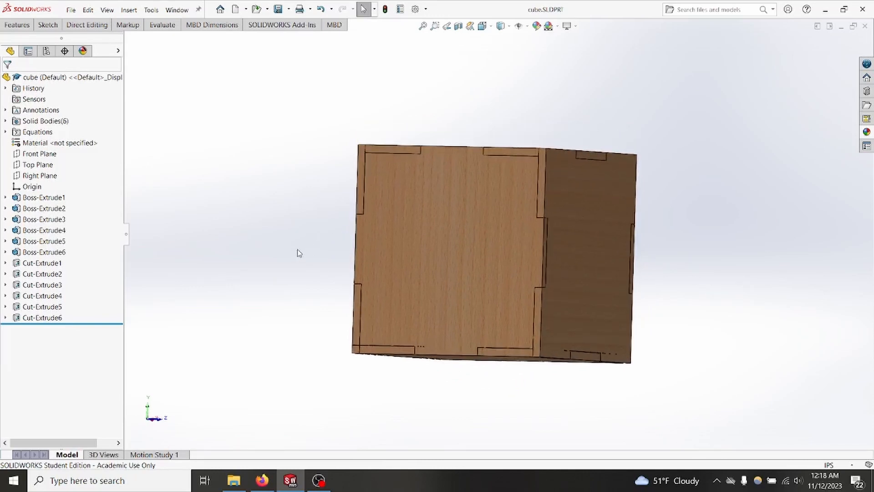
{"action": "right_click", "coordinate": [416, 226]}
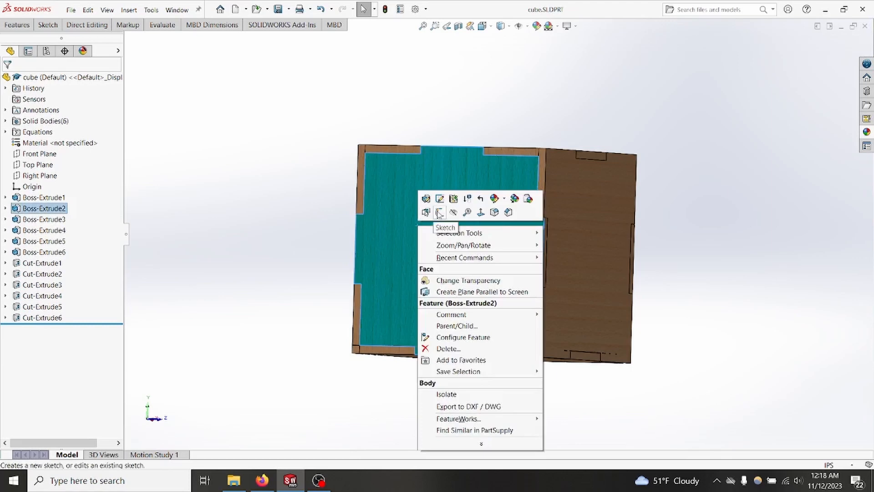
{"action": "left_click", "coordinate": [439, 213]}
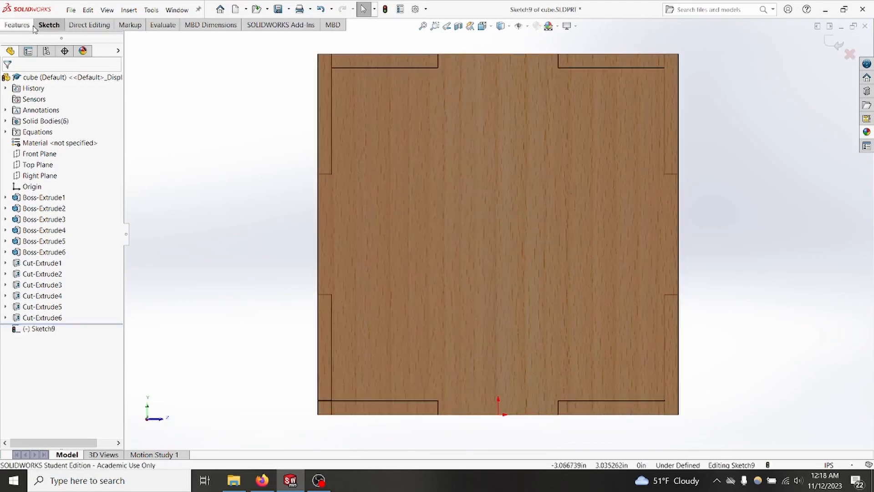
{"action": "left_click", "coordinate": [49, 25]}
{"action": "left_click", "coordinate": [85, 38]}
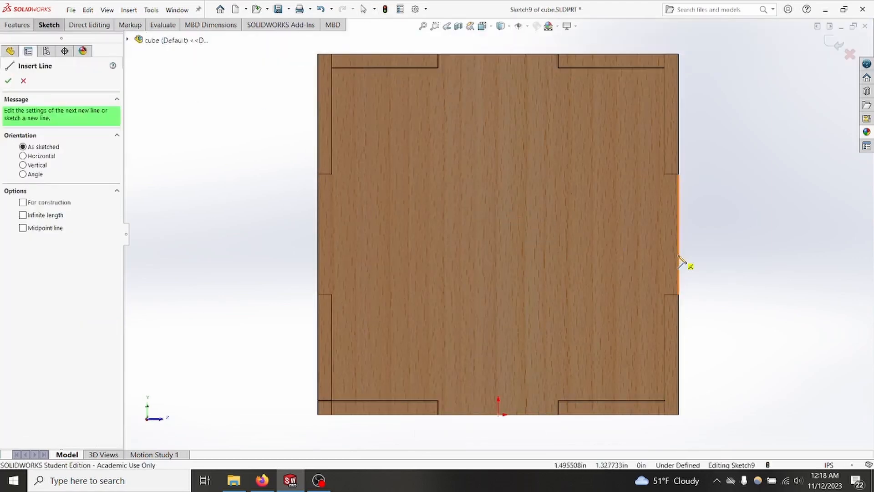
{"action": "left_click", "coordinate": [679, 253]}
{"action": "left_click", "coordinate": [321, 254]}
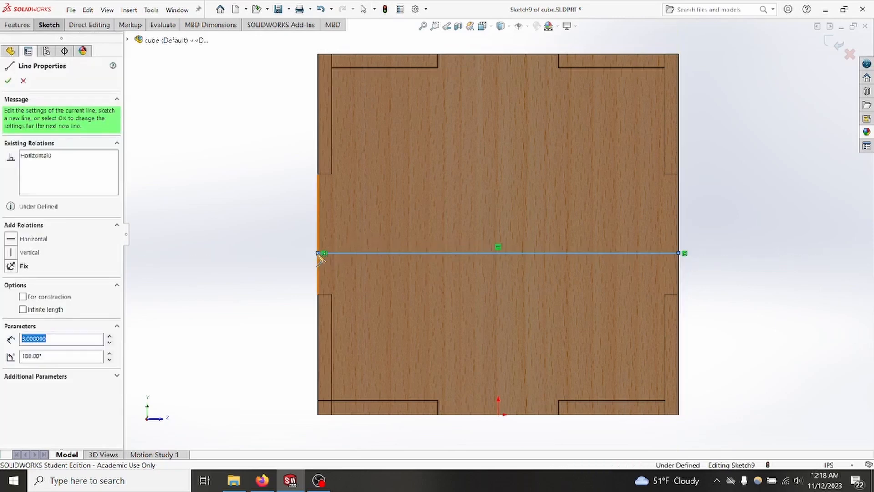
{"action": "key", "text": "Escape"}
Step: Convert the horizontal line across the panel to construction geometry
{"action": "left_click_drag", "start_coordinate": [576, 304], "coordinate": [479, 216]}
{"action": "left_click", "coordinate": [530, 252]}
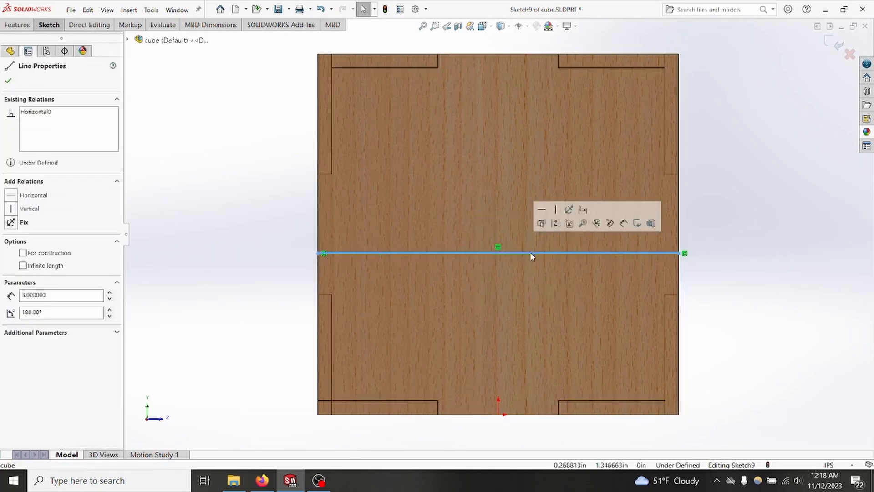
{"action": "right_click", "coordinate": [530, 253]}
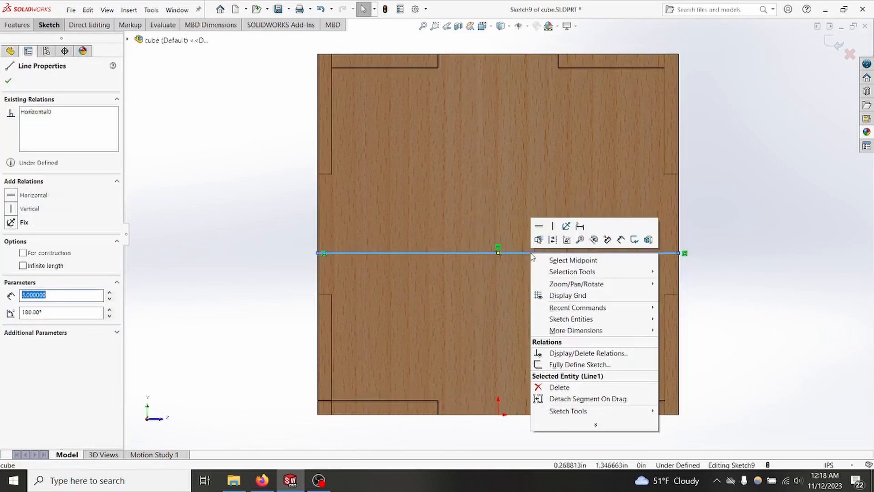
{"action": "left_click", "coordinate": [553, 240]}
{"action": "left_click", "coordinate": [550, 238]}
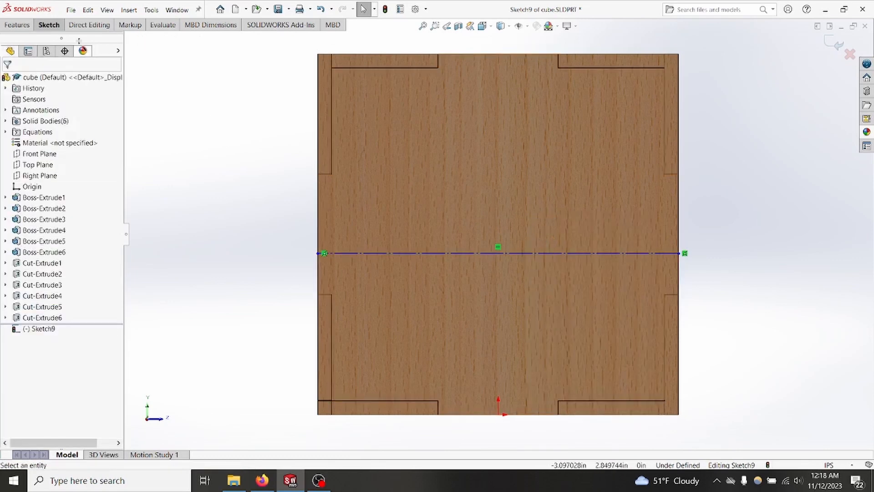
Step: Start a sketch text on the panel reading "This is a cube"
{"action": "left_click", "coordinate": [49, 24]}
{"action": "left_click", "coordinate": [137, 53]}
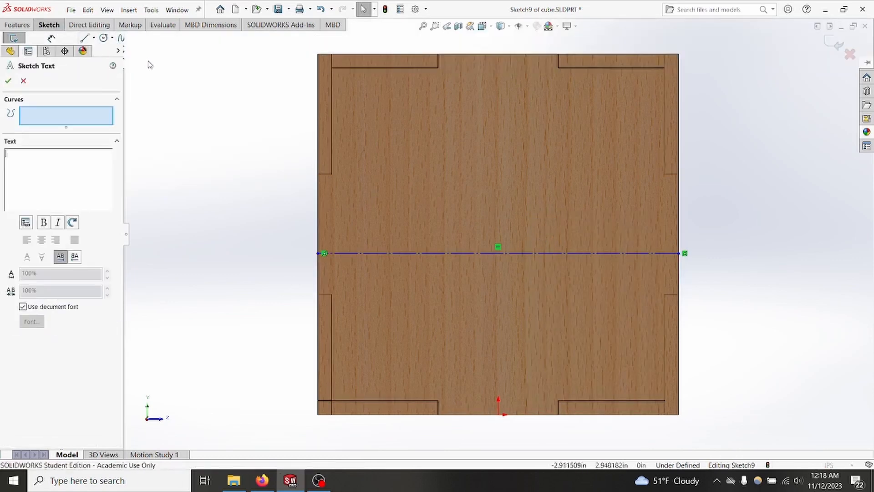
{"action": "left_click", "coordinate": [33, 158]}
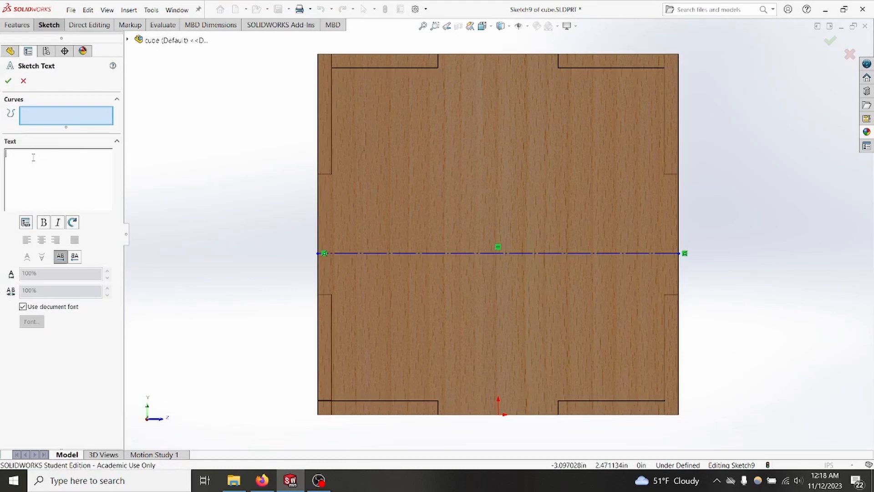
{"action": "type", "text": "This is a cube"}
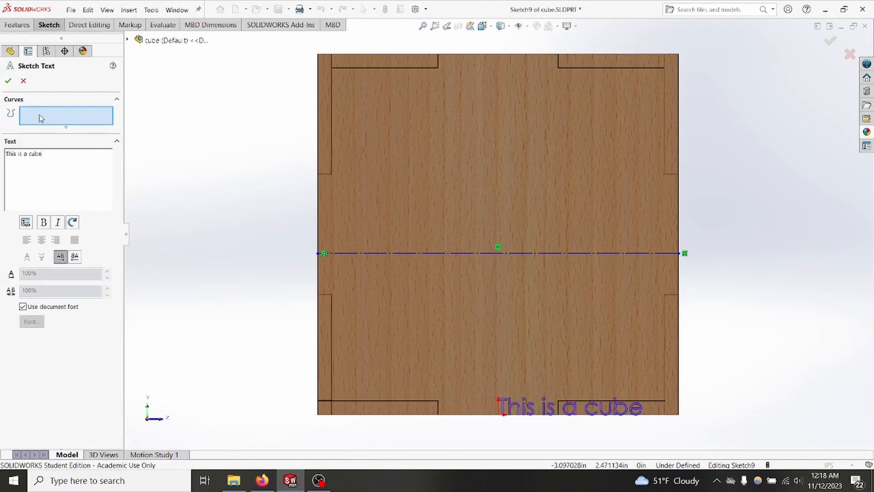
Step: Attach the text to the construction line, centre it, flip it vertically and horizontally so it reads upright, and accept it
{"action": "left_click", "coordinate": [470, 255]}
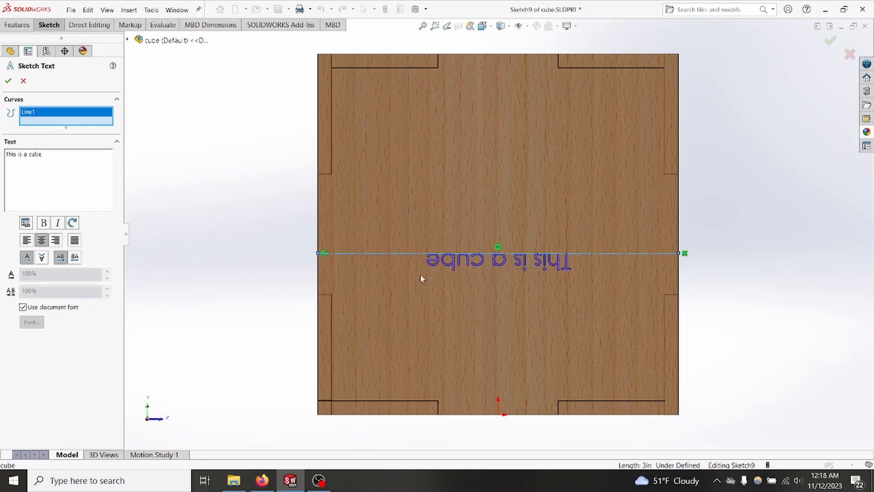
{"action": "left_click", "coordinate": [42, 258]}
{"action": "left_click", "coordinate": [76, 257]}
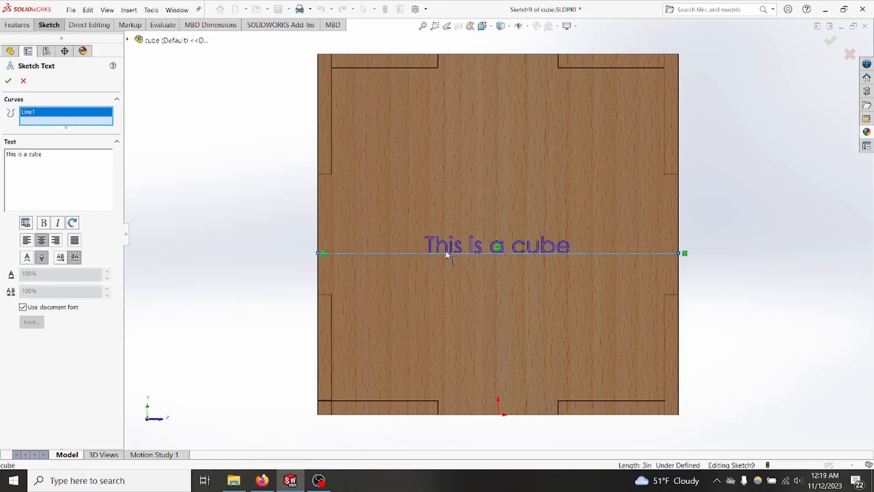
{"action": "left_click", "coordinate": [8, 81]}
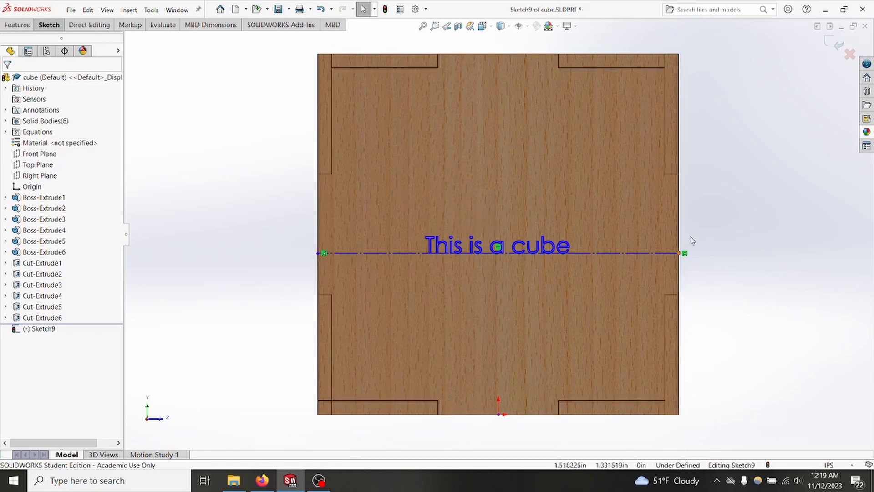
Step: Close the text sketch and engrave the lettering into the panel with a blind extruded cut 0.001 in deep
{"action": "double_click", "coordinate": [678, 252]}
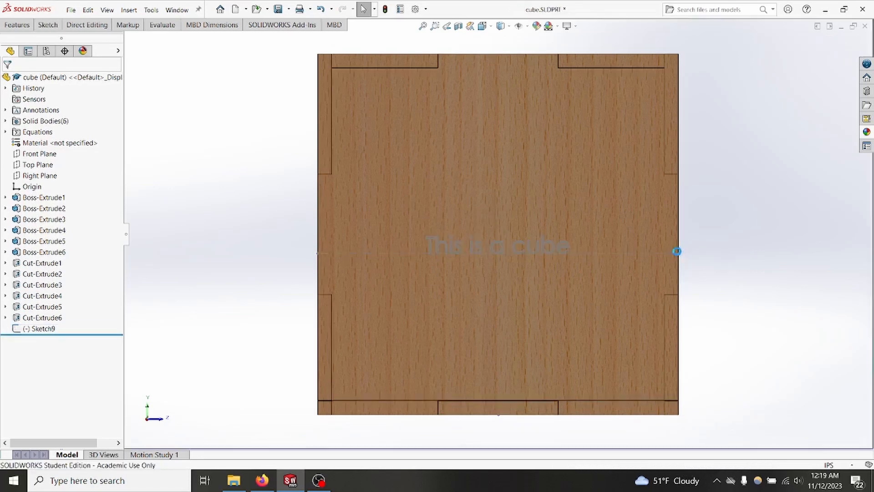
{"action": "left_click", "coordinate": [41, 329]}
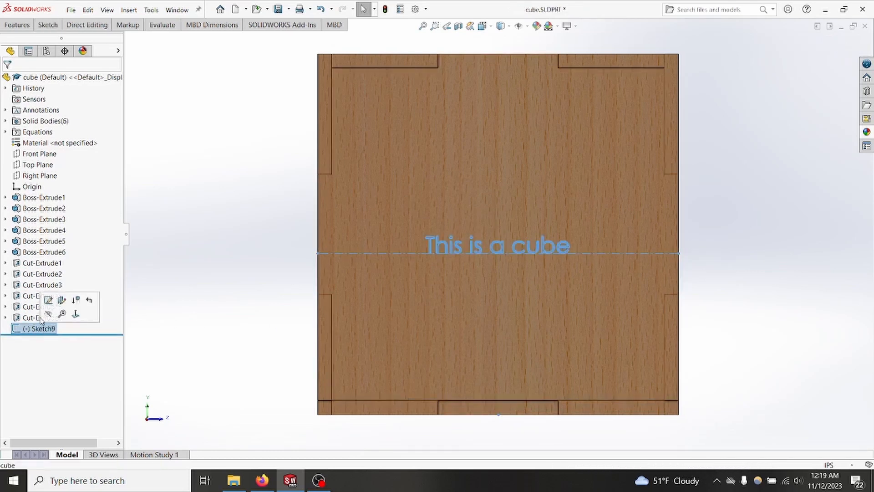
{"action": "left_click", "coordinate": [16, 25]}
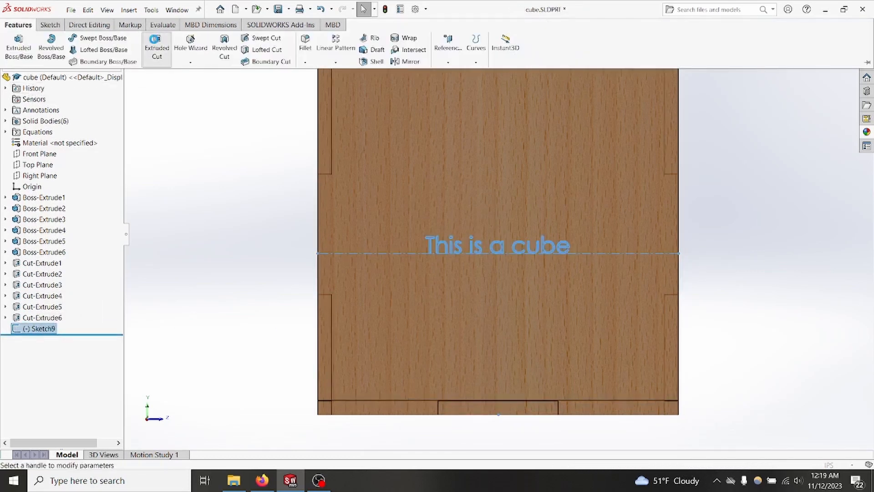
{"action": "left_click", "coordinate": [155, 42]}
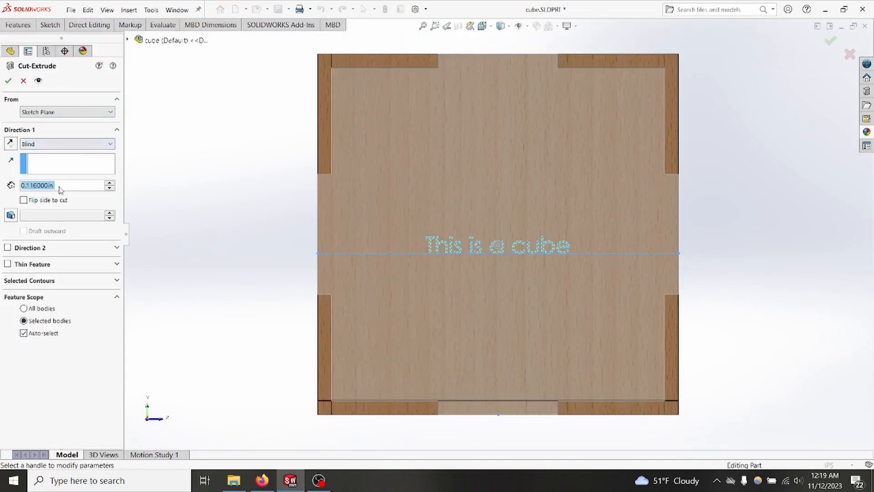
{"action": "type", "text": "0.001"}
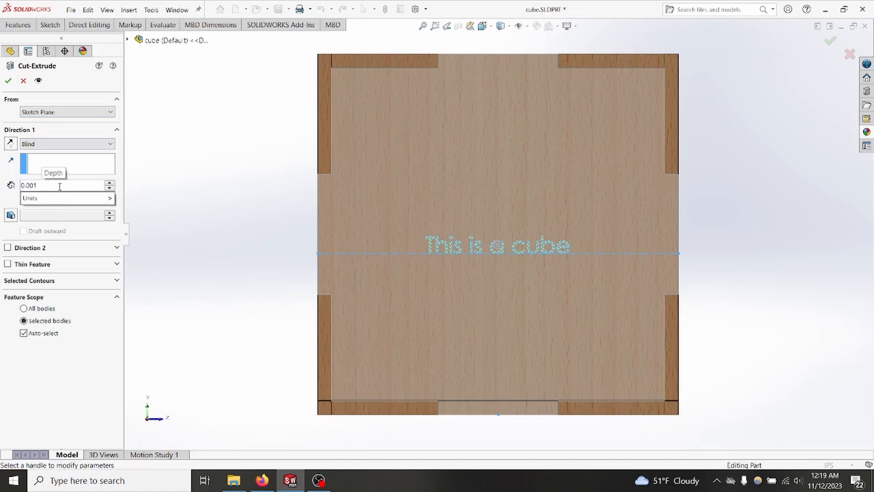
{"action": "left_click", "coordinate": [7, 82]}
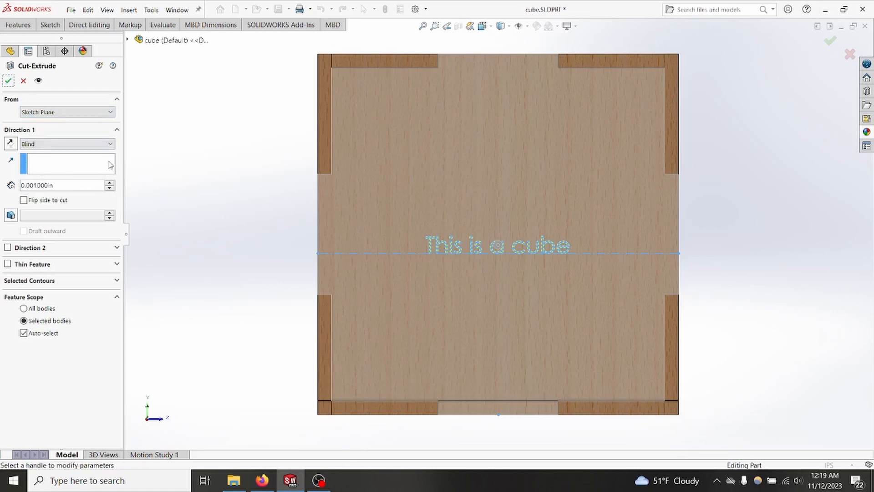
Step: Accept the engraving cut and create a new drawing on a standard A1 (ISO) sheet, without inserting a model view
{"action": "left_click", "coordinate": [8, 81]}
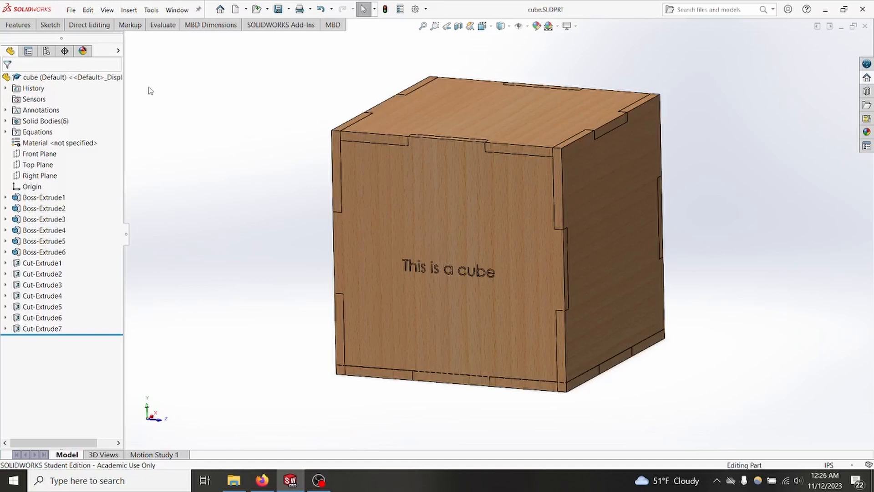
{"action": "left_click", "coordinate": [71, 10]}
{"action": "left_click", "coordinate": [75, 25]}
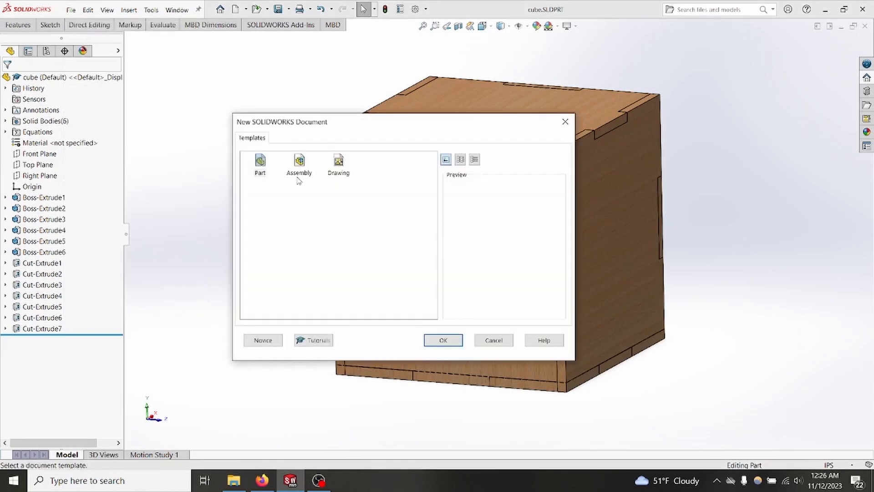
{"action": "left_click", "coordinate": [343, 174]}
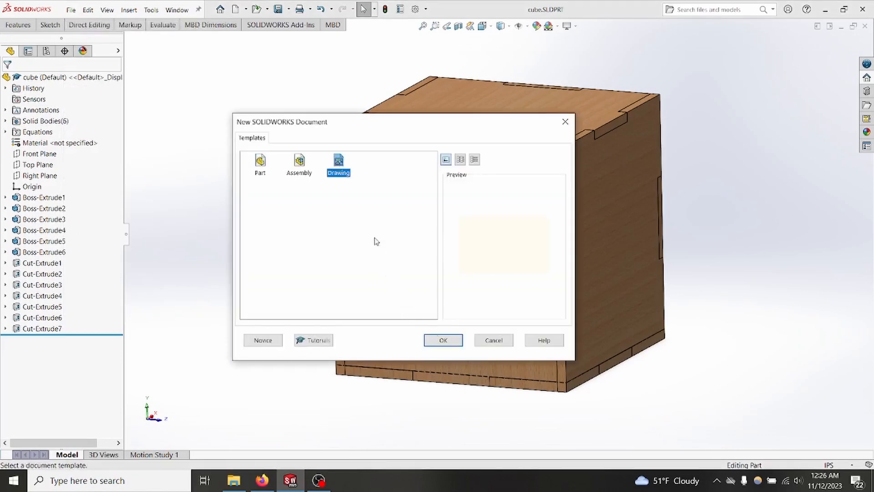
{"action": "left_click", "coordinate": [443, 340]}
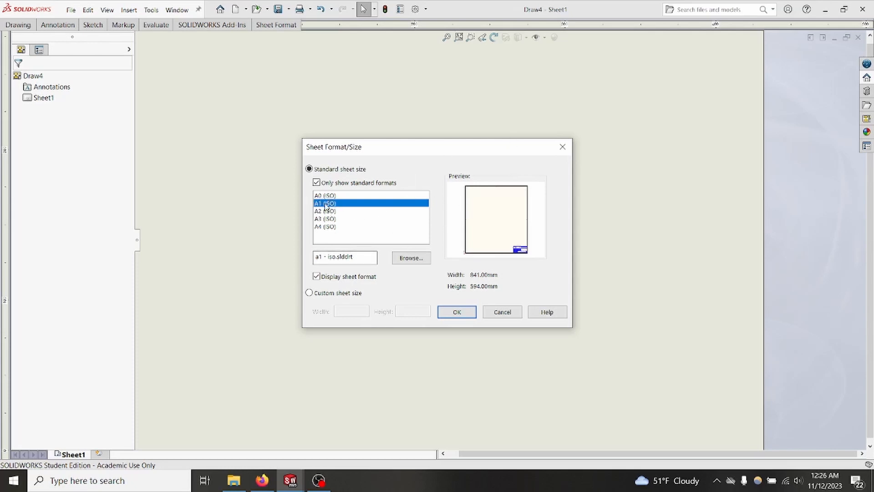
{"action": "left_click", "coordinate": [456, 311]}
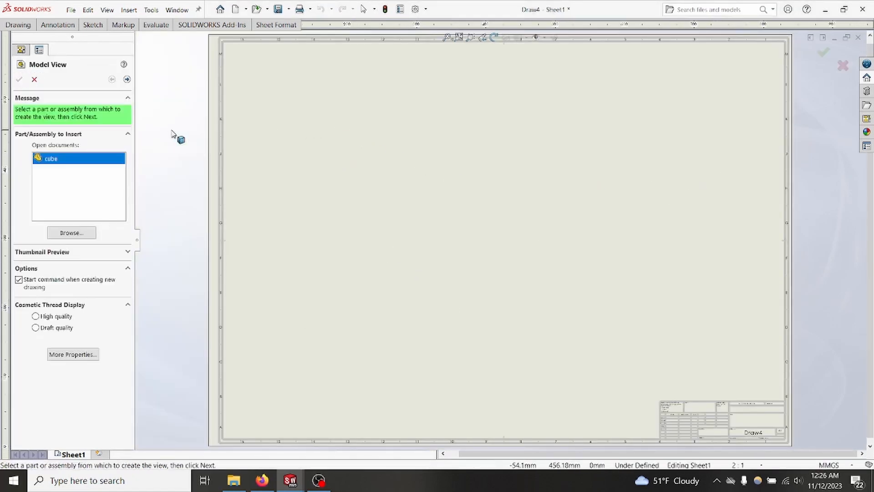
{"action": "left_click", "coordinate": [35, 78]}
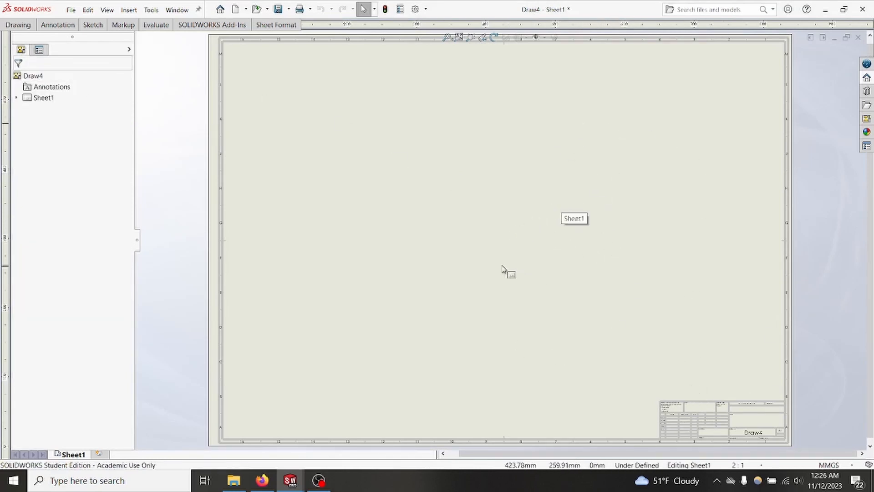
Step: Switch to sheet format editing and delete the bordered sheet with its title block, replacing it with a blank sheet
{"action": "left_click", "coordinate": [272, 25]}
{"action": "left_click", "coordinate": [17, 48]}
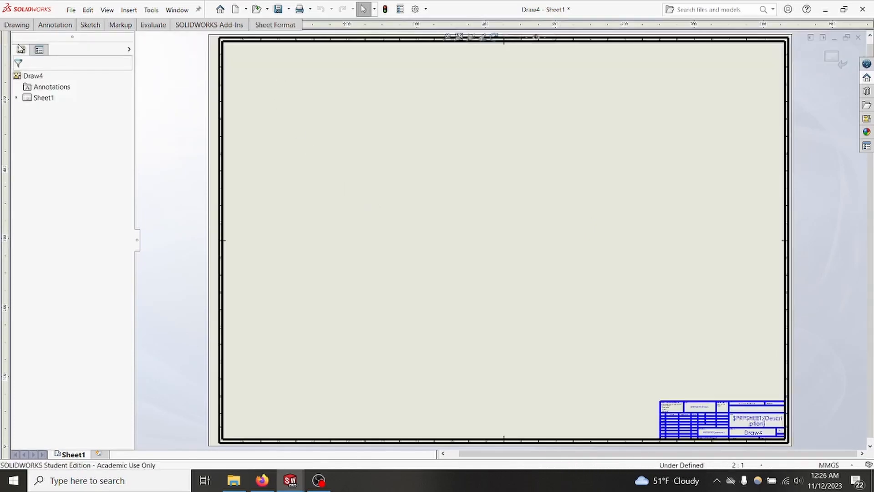
{"action": "right_click", "coordinate": [222, 94]}
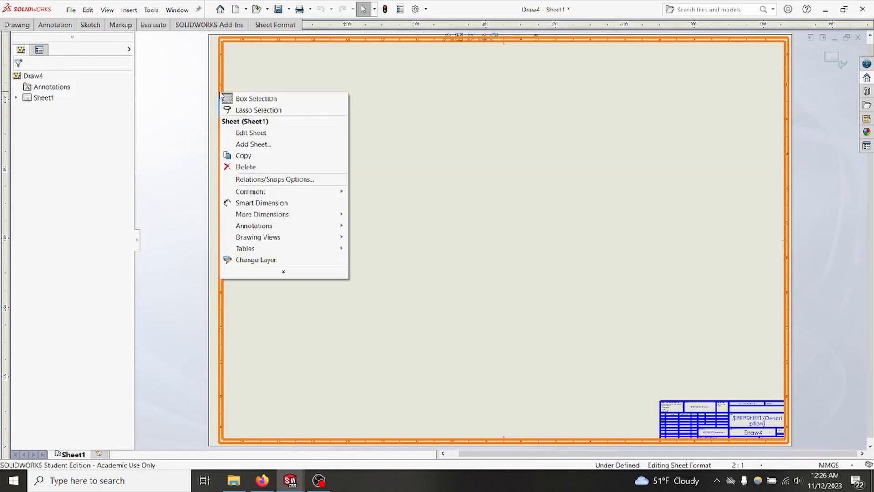
{"action": "left_click", "coordinate": [246, 167]}
{"action": "left_click", "coordinate": [519, 199]}
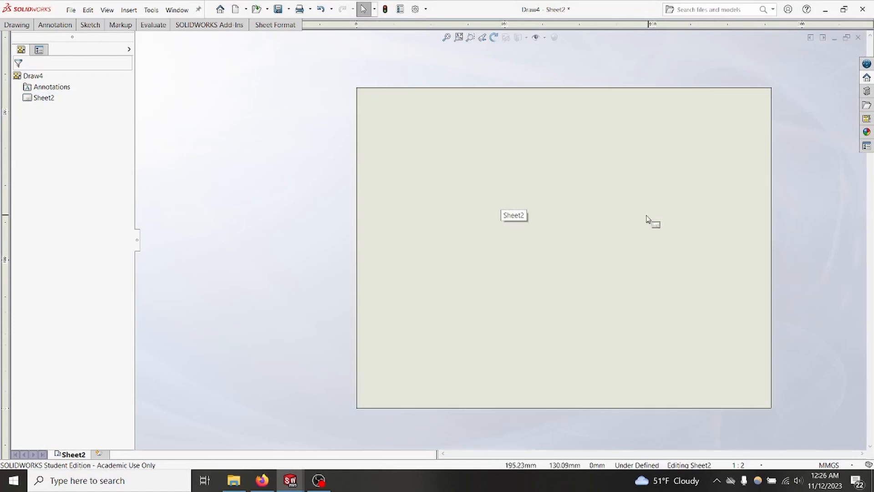
Step: Start a model view of the cube part and limit it to the engraved side panel body
{"action": "middle_click_drag", "start_coordinate": [647, 212], "coordinate": [565, 205]}
{"action": "scroll", "coordinate": [565, 205], "scroll_direction": "down", "scroll_amount": 1}
{"action": "middle_click_drag", "start_coordinate": [509, 205], "coordinate": [520, 207]}
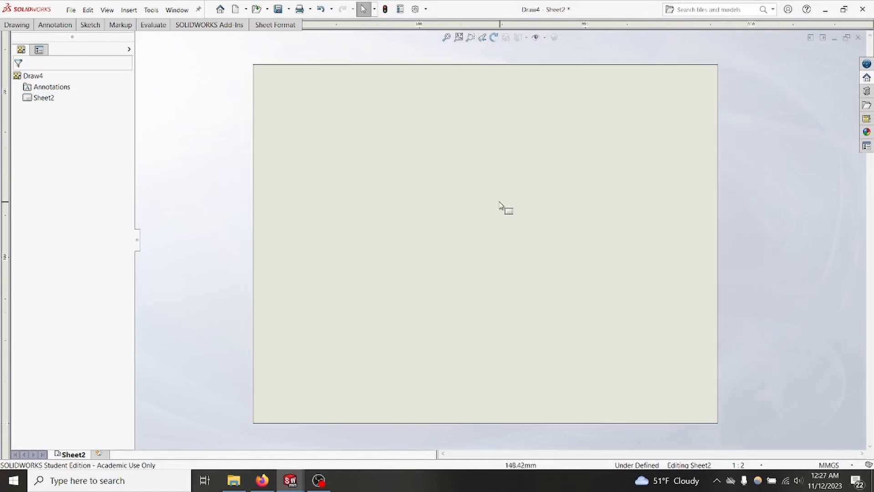
{"action": "left_click", "coordinate": [17, 25]}
{"action": "left_click", "coordinate": [17, 49]}
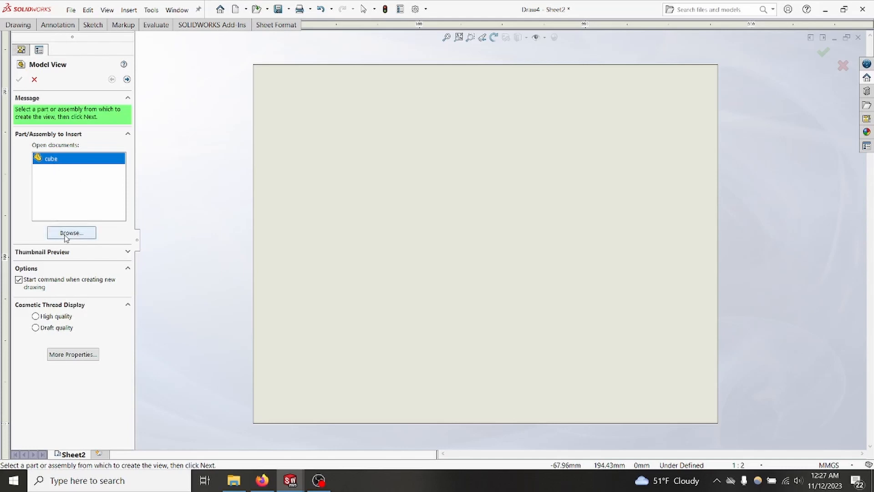
{"action": "double_click", "coordinate": [58, 161]}
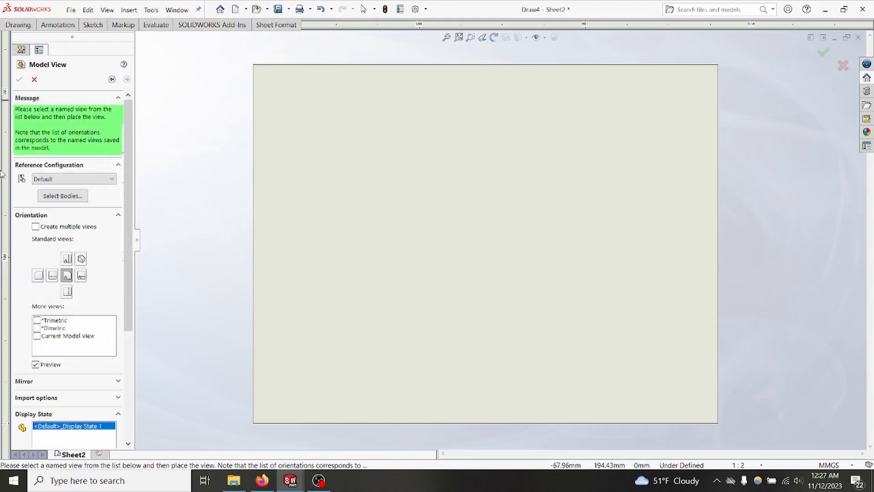
{"action": "left_click", "coordinate": [58, 196]}
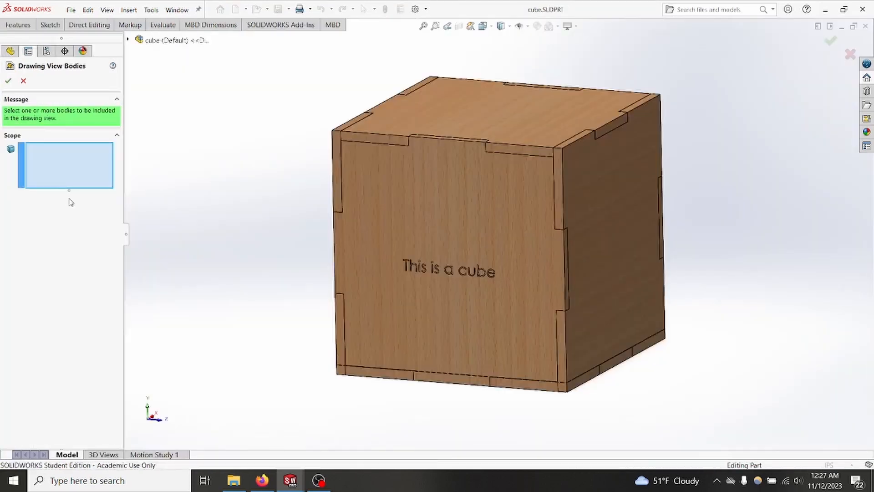
{"action": "left_click", "coordinate": [396, 204]}
{"action": "left_click", "coordinate": [9, 80]}
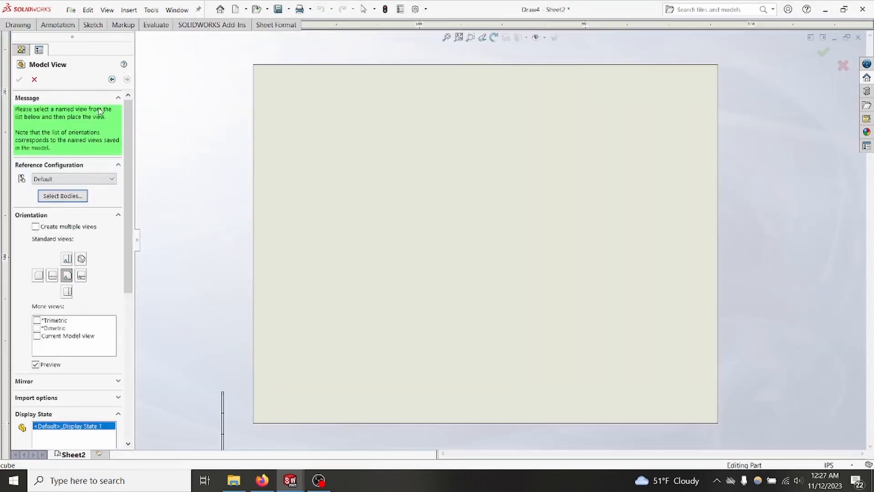
Step: Give the engraved panel's view a custom scale of 1:1
{"action": "scroll", "coordinate": [96, 191], "scroll_direction": "down", "scroll_amount": 5}
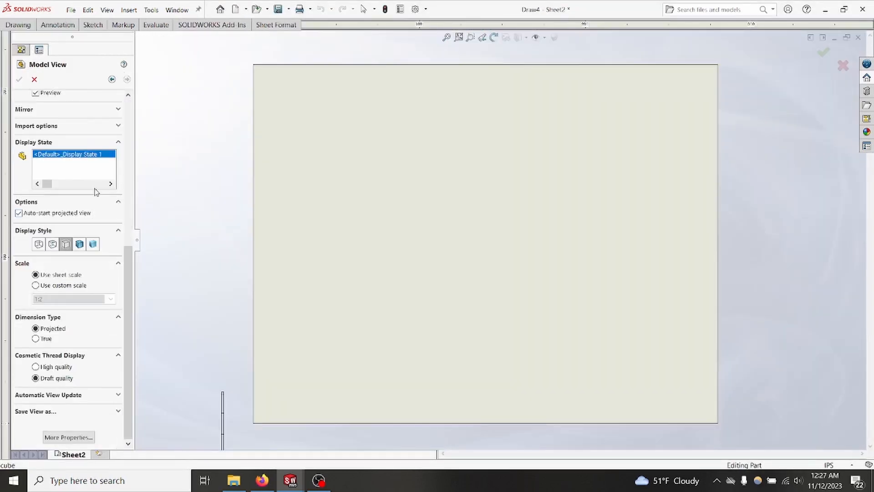
{"action": "scroll", "coordinate": [81, 102], "scroll_direction": "up", "scroll_amount": 5}
{"action": "scroll", "coordinate": [64, 128], "scroll_direction": "down", "scroll_amount": 5}
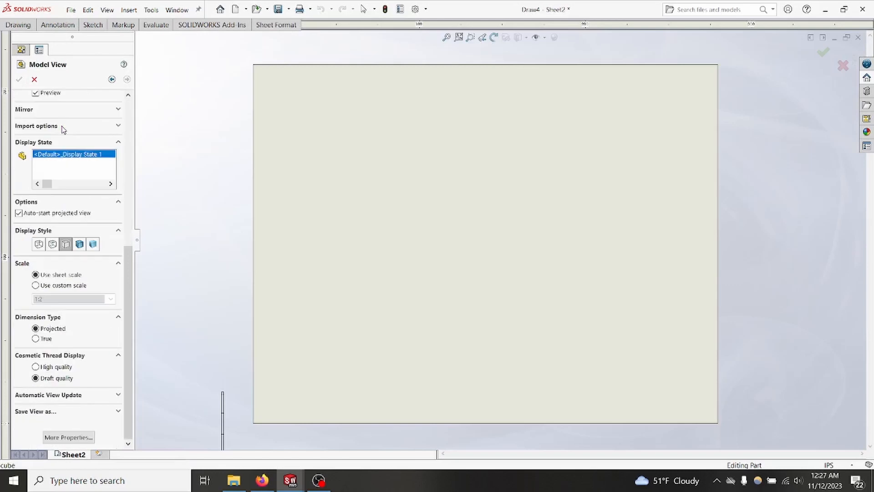
{"action": "left_click", "coordinate": [36, 286]}
{"action": "left_click", "coordinate": [55, 299]}
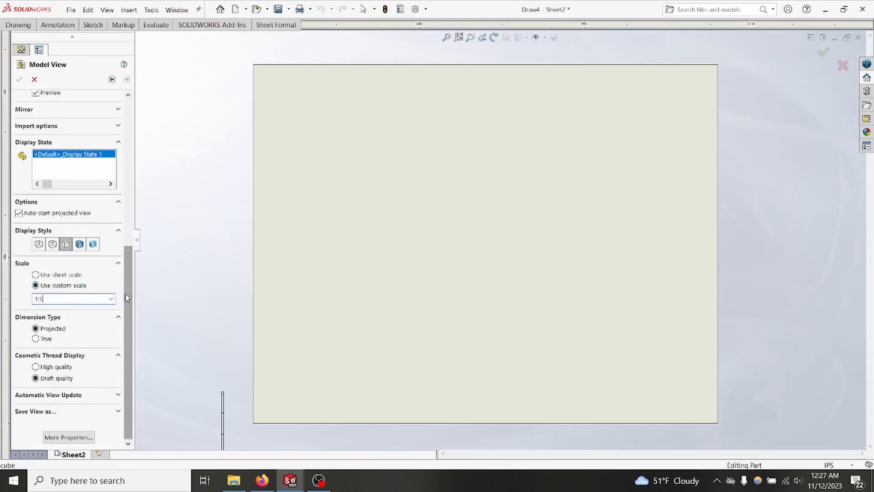
{"action": "scroll", "coordinate": [125, 227], "scroll_direction": "up", "scroll_amount": 5}
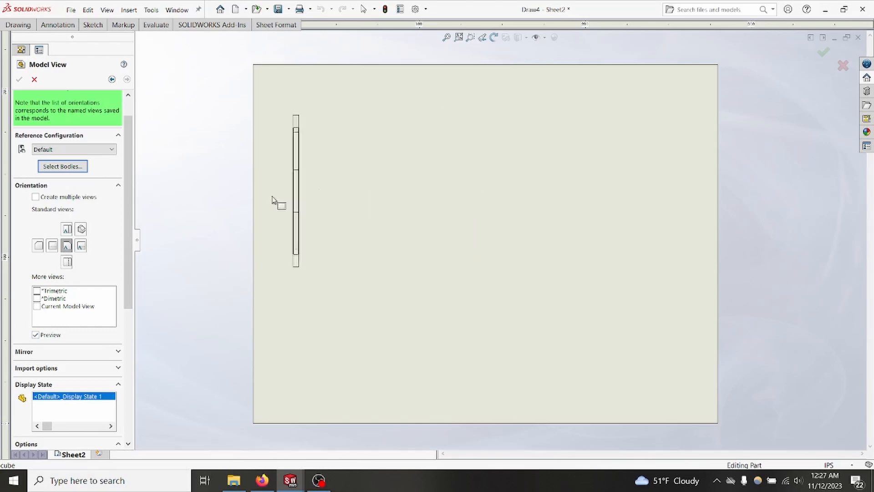
Step: Orient the engraved panel's view to Left and place it in the sheet's upper-right corner, without projected views
{"action": "left_click", "coordinate": [81, 246]}
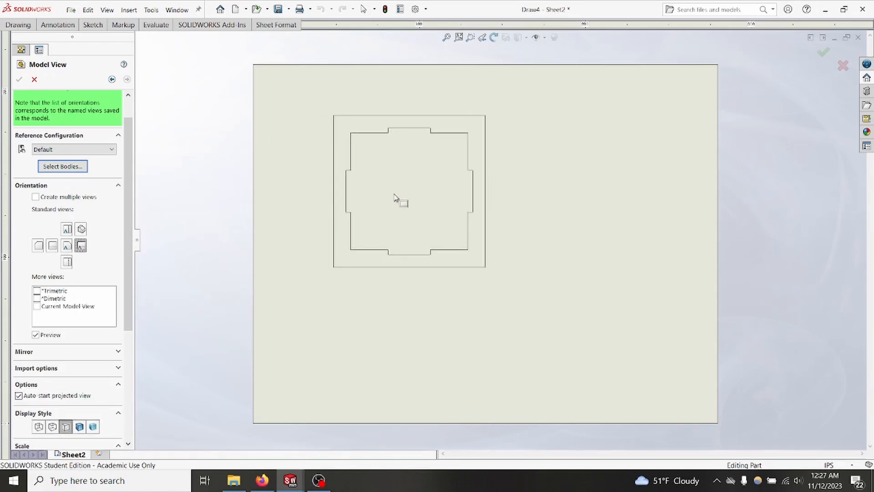
{"action": "left_click", "coordinate": [52, 246]}
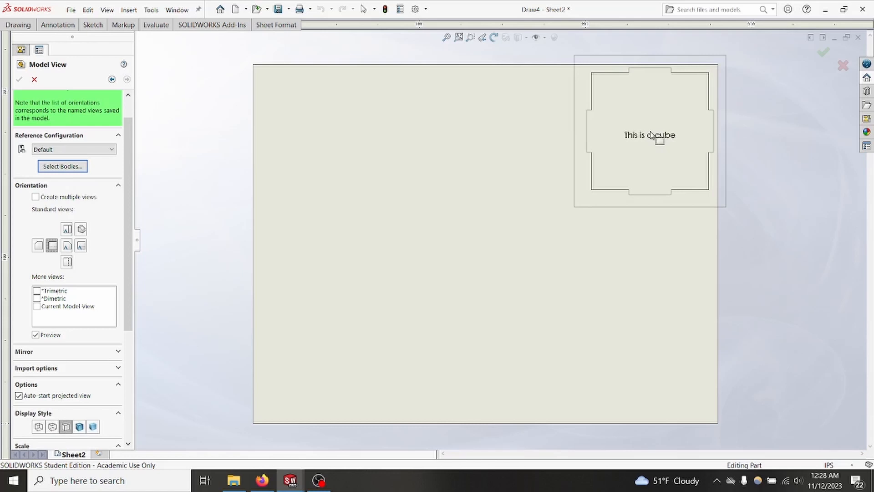
{"action": "left_click", "coordinate": [653, 134]}
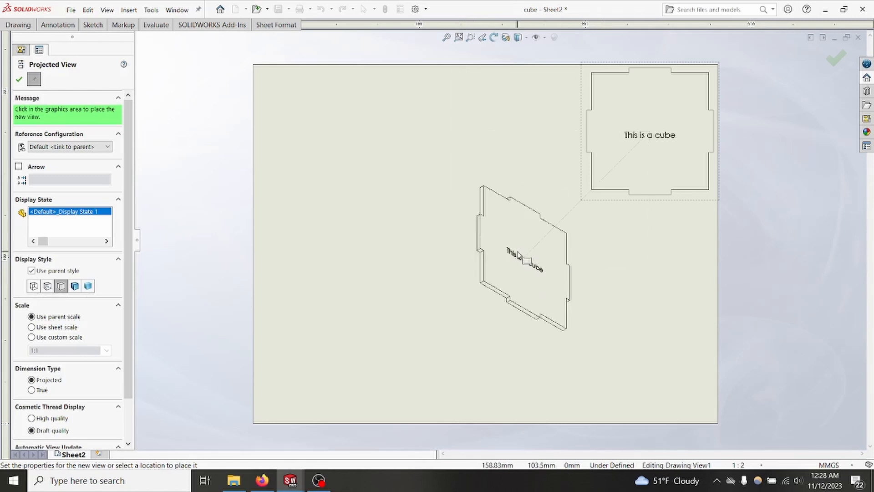
{"action": "key", "text": "Escape"}
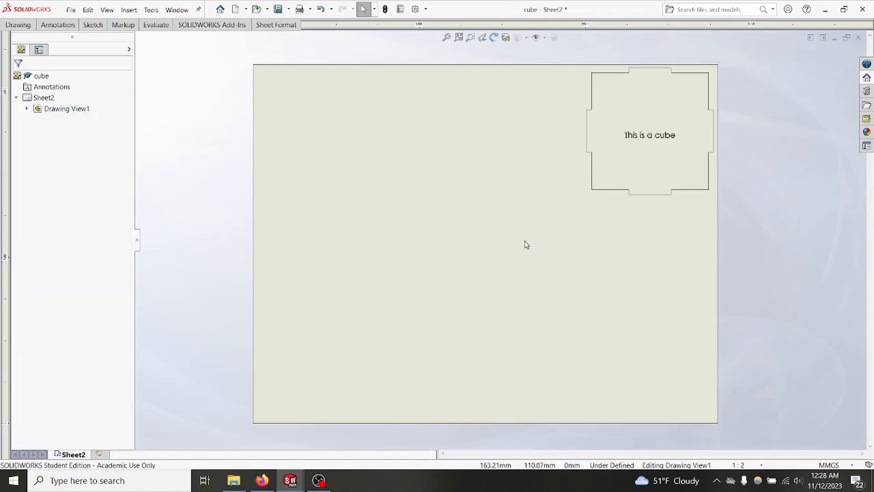
Step: Start another model view of the cube part and limit it to the top panel body
{"action": "left_click", "coordinate": [18, 24]}
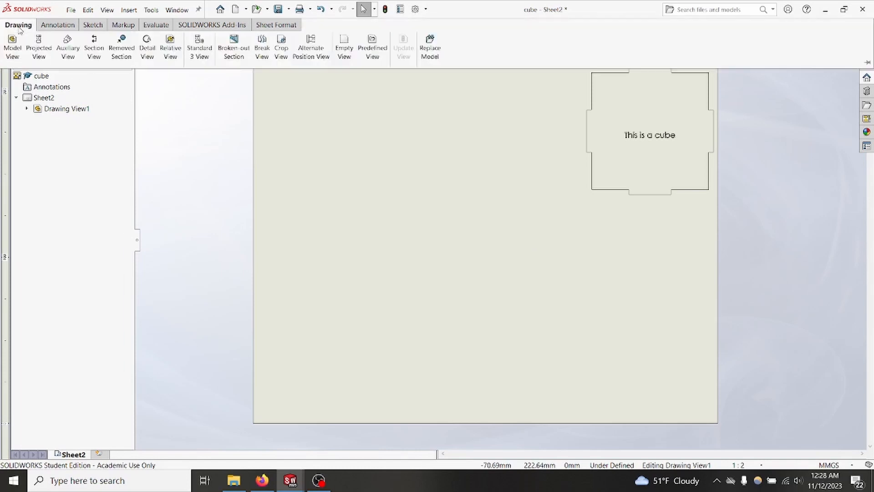
{"action": "left_click", "coordinate": [12, 43]}
{"action": "double_click", "coordinate": [65, 159]}
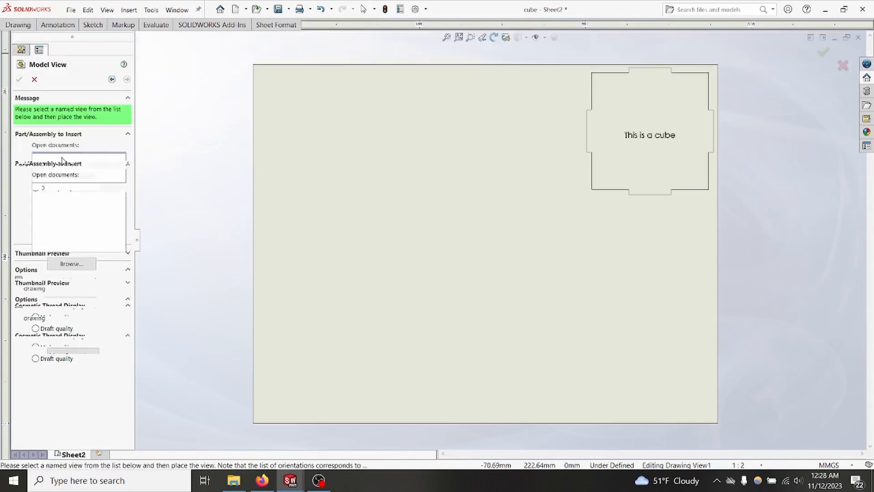
{"action": "left_click", "coordinate": [52, 196]}
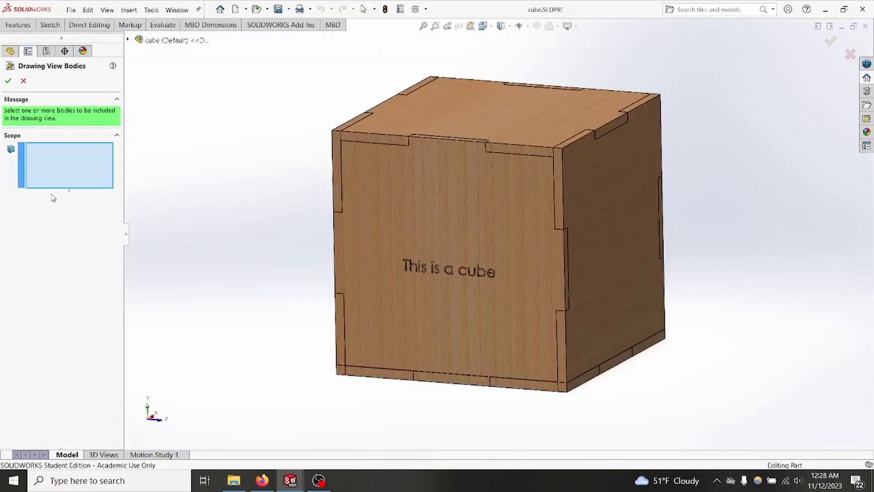
{"action": "left_click", "coordinate": [454, 113]}
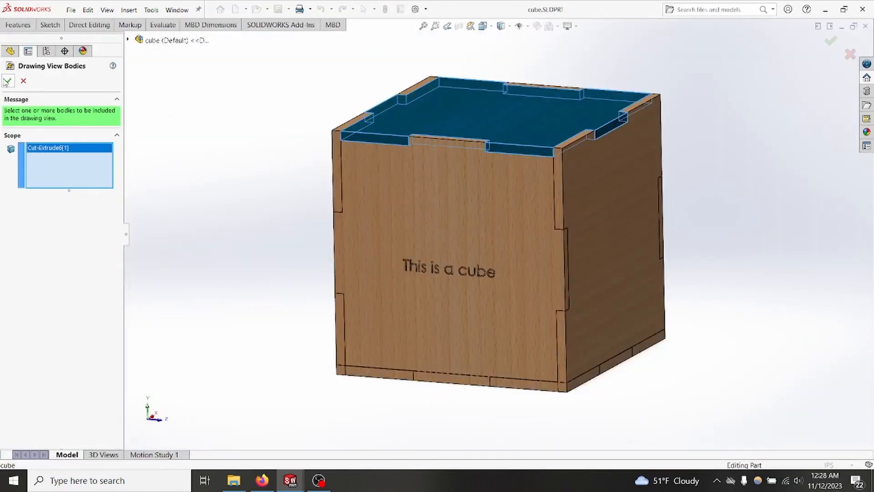
{"action": "left_click", "coordinate": [7, 81]}
Step: Place the top panel's view in the Top orientation at a custom scale of 1:1, just left of the engraved panel
{"action": "scroll", "coordinate": [96, 260], "scroll_direction": "down", "scroll_amount": 5}
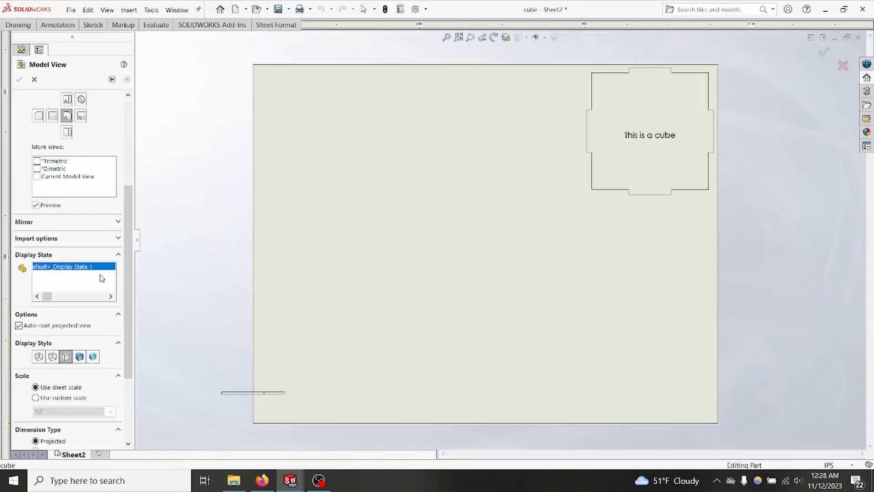
{"action": "scroll", "coordinate": [25, 236], "scroll_direction": "down", "scroll_amount": 3}
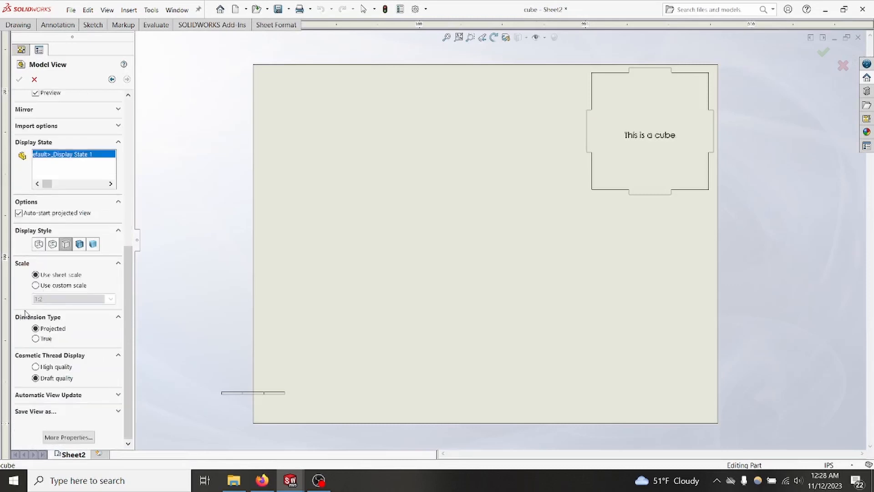
{"action": "left_click", "coordinate": [36, 286]}
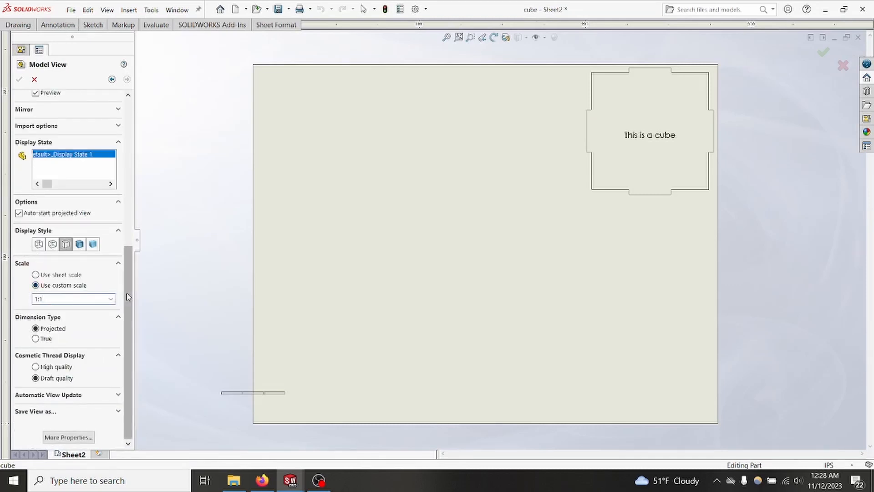
{"action": "left_click_drag", "start_coordinate": [128, 294], "coordinate": [129, 192]}
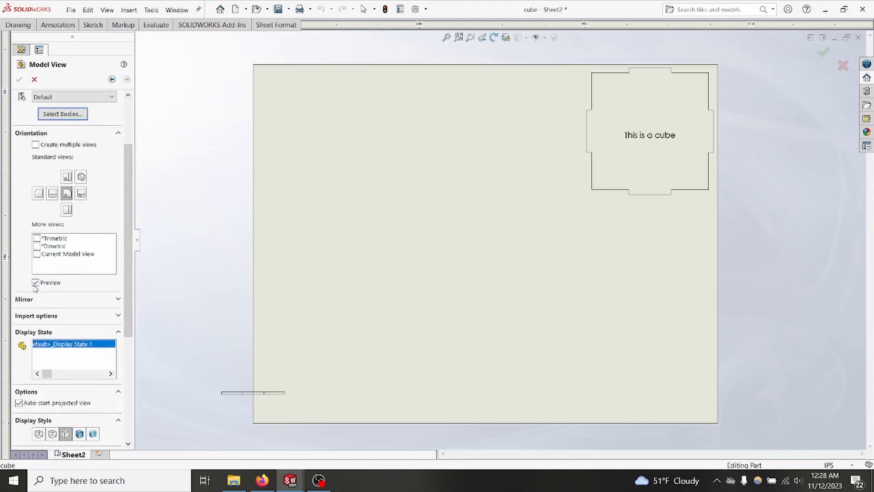
{"action": "left_click", "coordinate": [66, 177]}
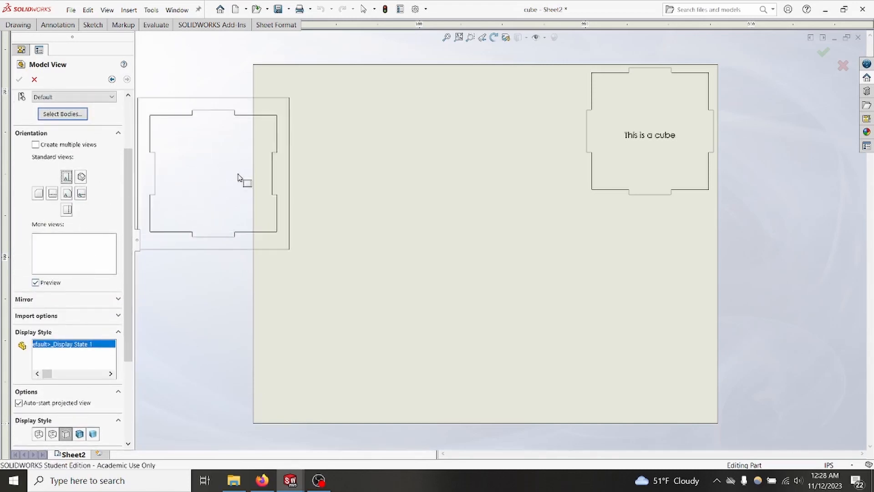
{"action": "left_click", "coordinate": [519, 137]}
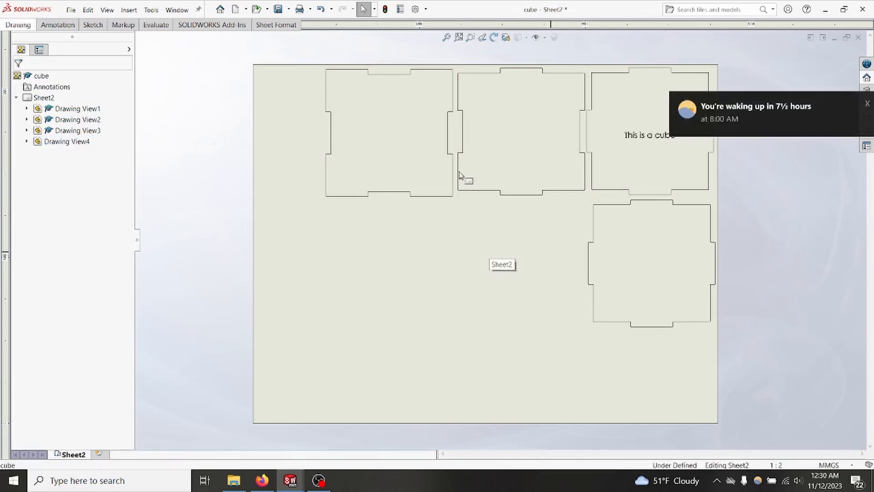
Step: Duplicate the two unengraved panel views in the upper row and arrange the copies directly beneath their originals
{"action": "left_click_drag", "start_coordinate": [551, 252], "coordinate": [342, 68]}
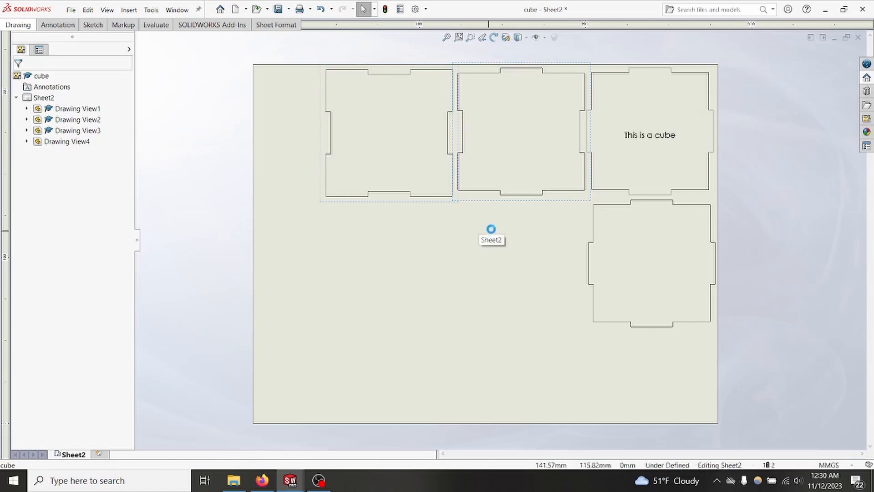
{"action": "key", "text": "ctrl+v"}
{"action": "mouse_move", "coordinate": [504, 301]}
{"action": "left_mouse_down"}
{"action": "mouse_move", "coordinate": [466, 336]}
{"action": "mouse_move", "coordinate": [474, 337]}
{"action": "left_mouse_up"}
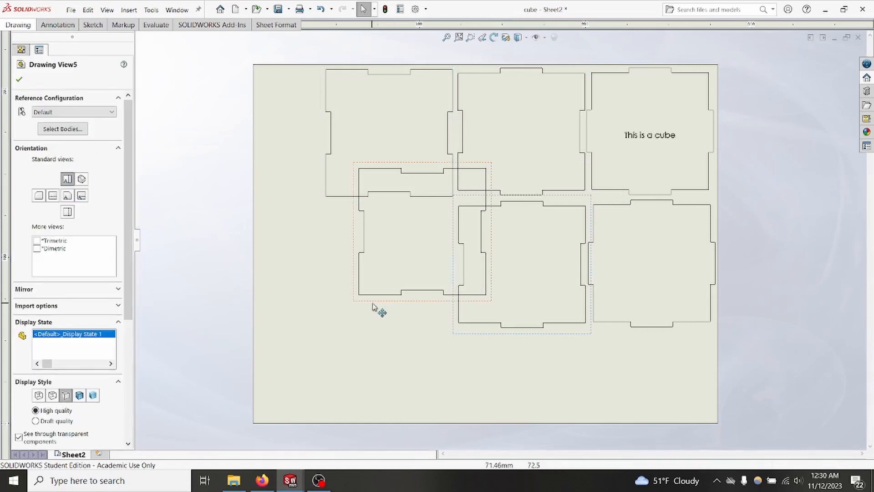
{"action": "left_click_drag", "start_coordinate": [372, 306], "coordinate": [341, 340]}
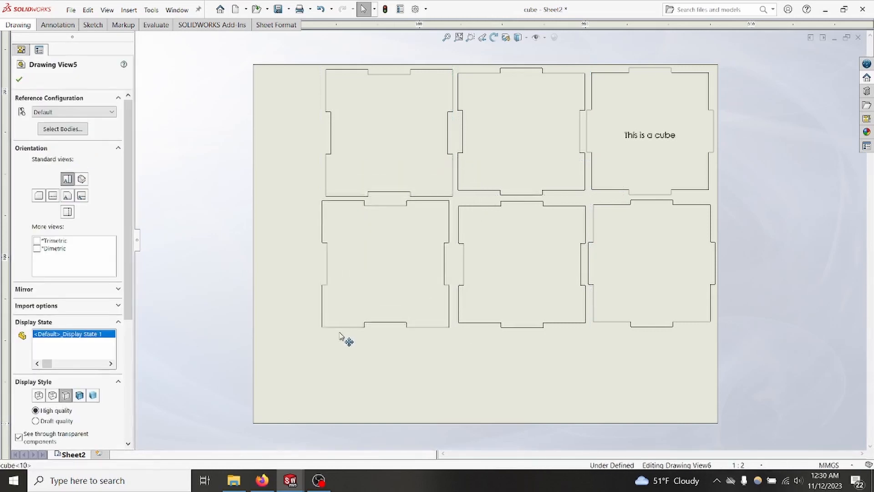
{"action": "left_click", "coordinate": [363, 387]}
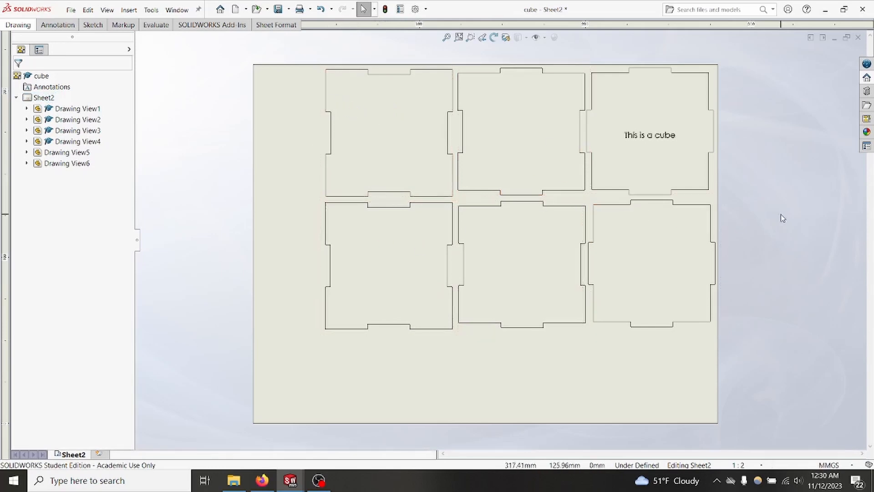
Step: Save the drawing as cube_outlines in SOLIDWORKS Drawing format in the recording folder
{"action": "key", "text": "ctrl+s"}
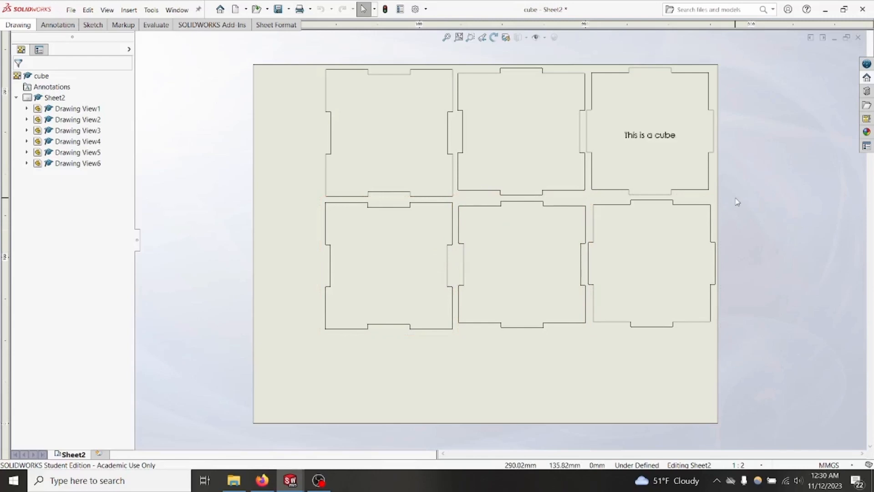
{"action": "key", "text": "ctrl+s"}
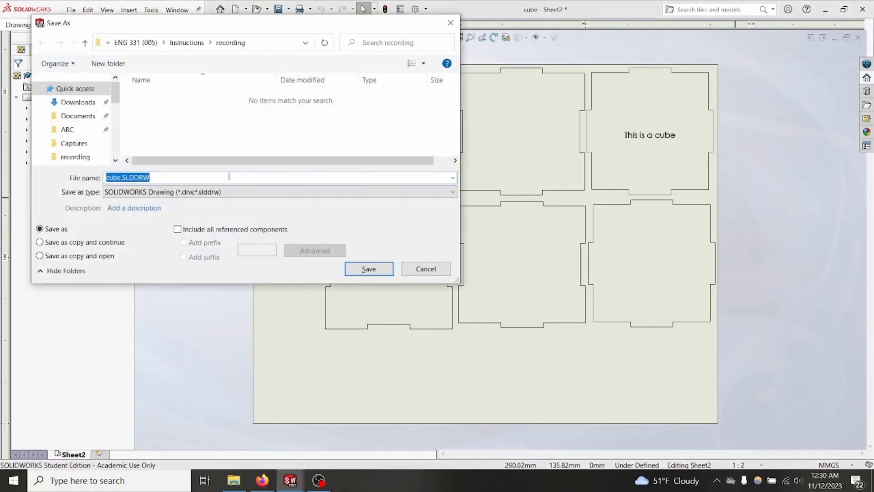
{"action": "type", "text": "c"}
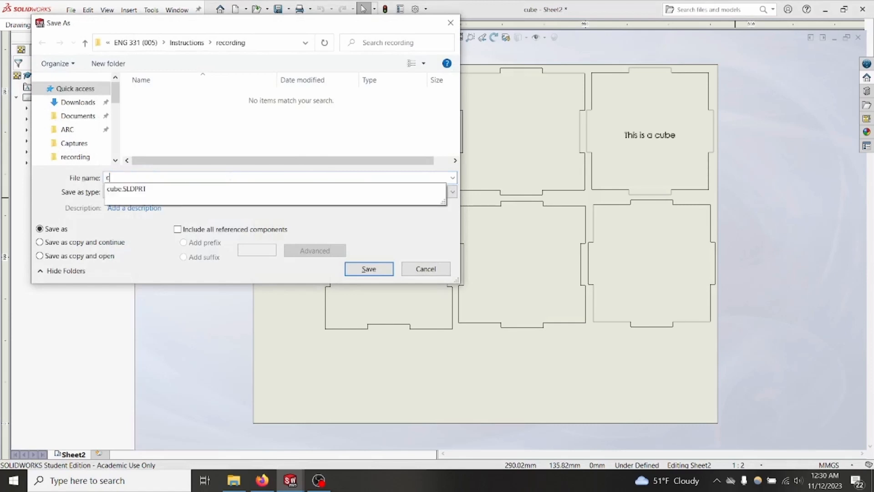
{"action": "type", "text": "ube_outlines"}
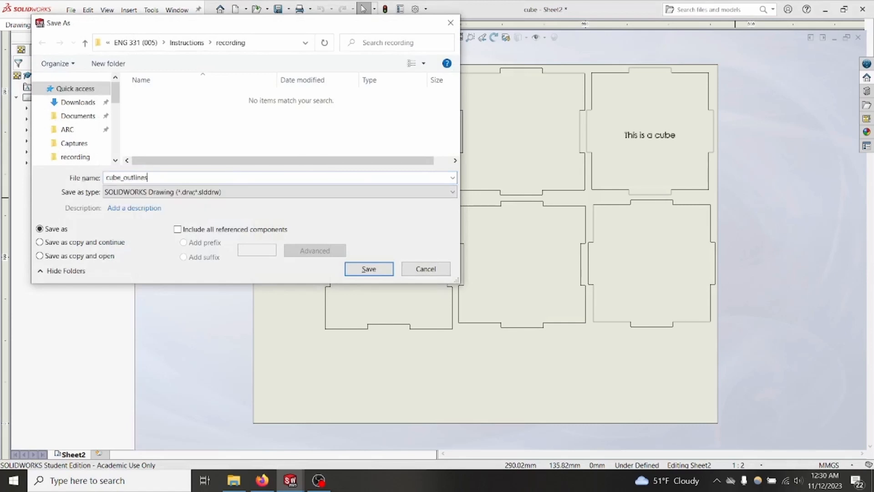
{"action": "left_click", "coordinate": [369, 269]}
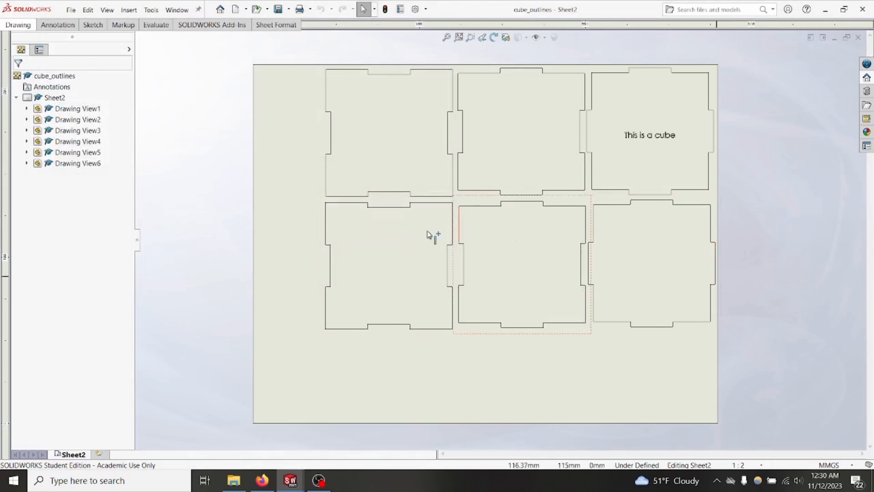
Step: Export the drawing as cube_outlines.DXF in the recording folder, accepting the view scale warning
{"action": "left_click", "coordinate": [71, 10]}
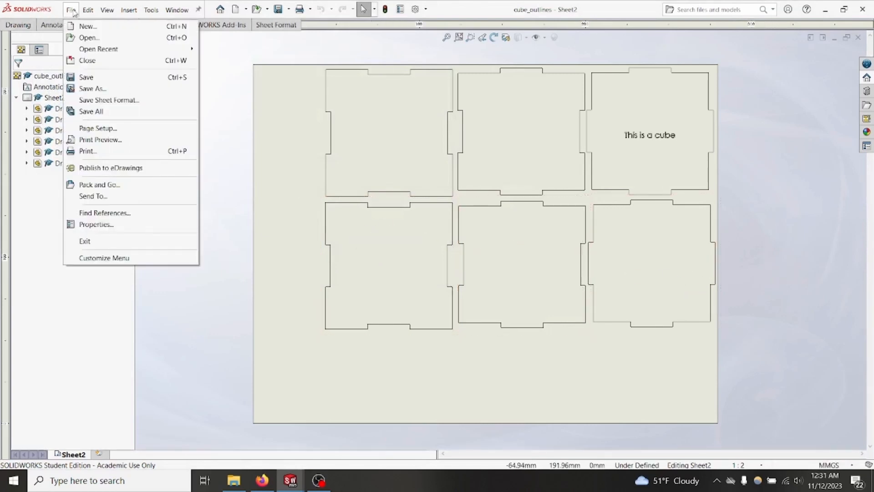
{"action": "left_click", "coordinate": [92, 89]}
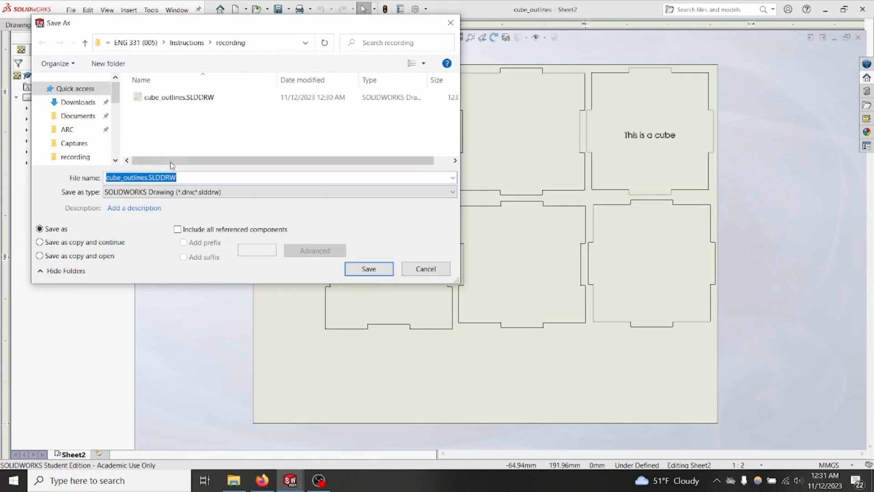
{"action": "left_click", "coordinate": [160, 191]}
{"action": "left_click", "coordinate": [147, 258]}
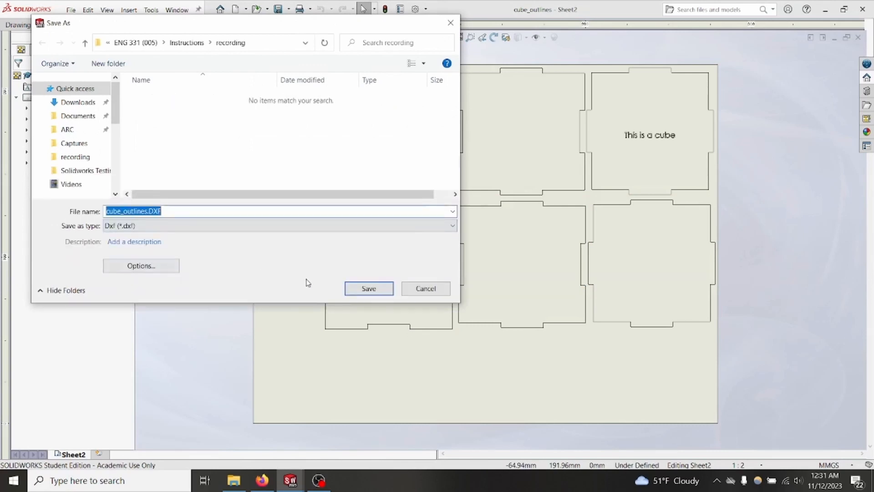
{"action": "left_click", "coordinate": [363, 288]}
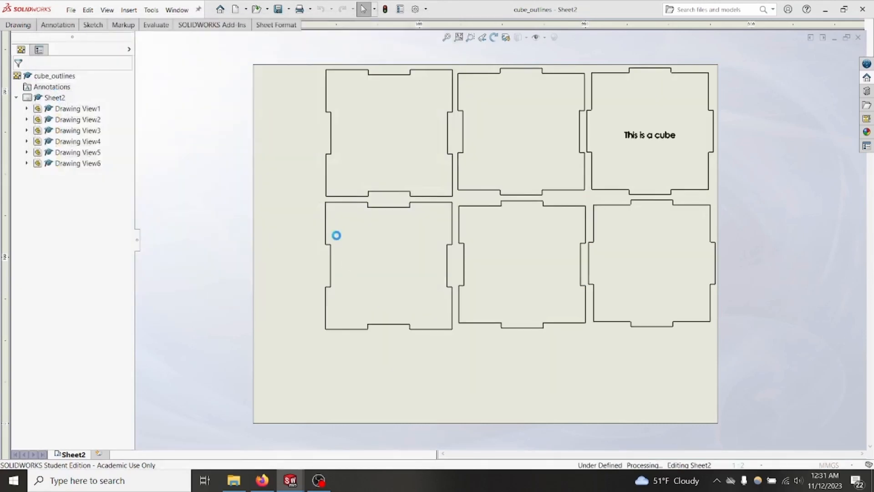
{"action": "left_click_drag", "start_coordinate": [390, 201], "coordinate": [401, 132]}
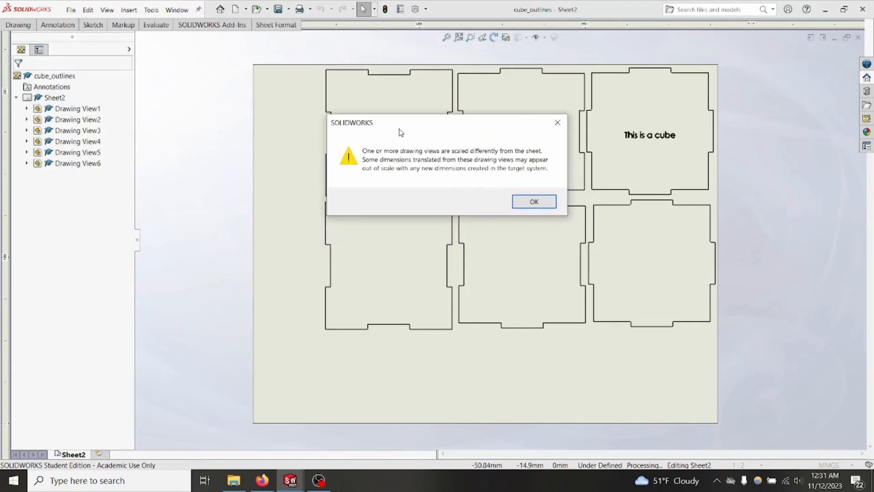
{"action": "left_click", "coordinate": [524, 202]}
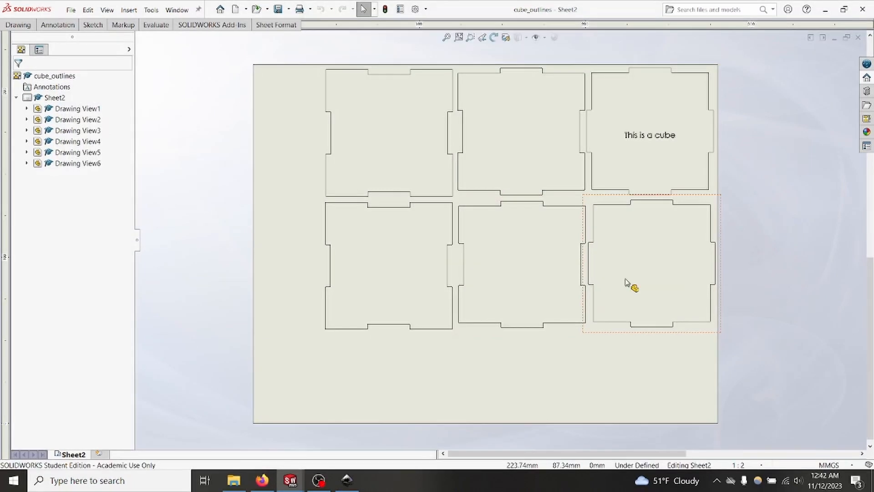
Step: Switch to Inkscape and open cube_outlines.DXF from the recording folder, using manual scaling with a factor of 1.0
{"action": "left_click", "coordinate": [347, 480]}
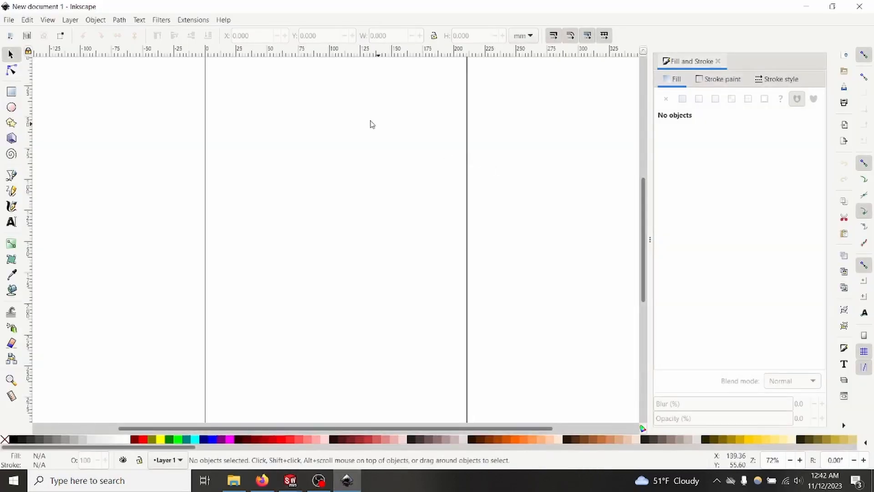
{"action": "left_click", "coordinate": [9, 20]}
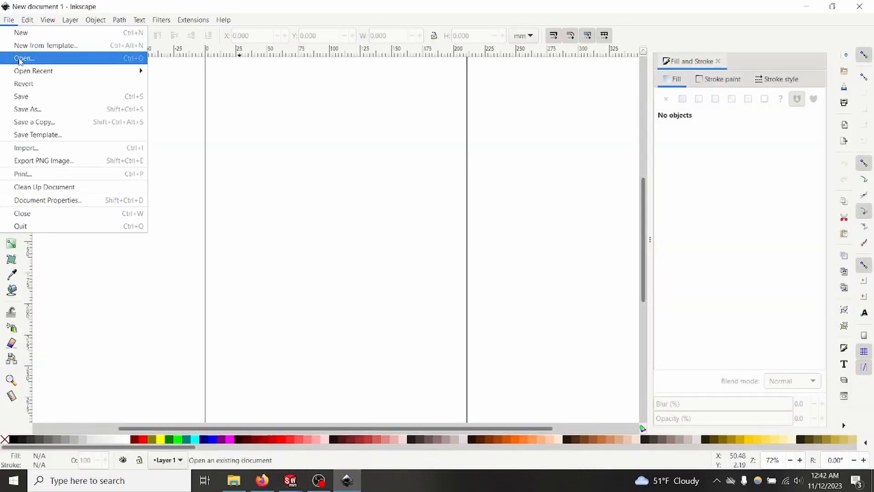
{"action": "left_click", "coordinate": [20, 57]}
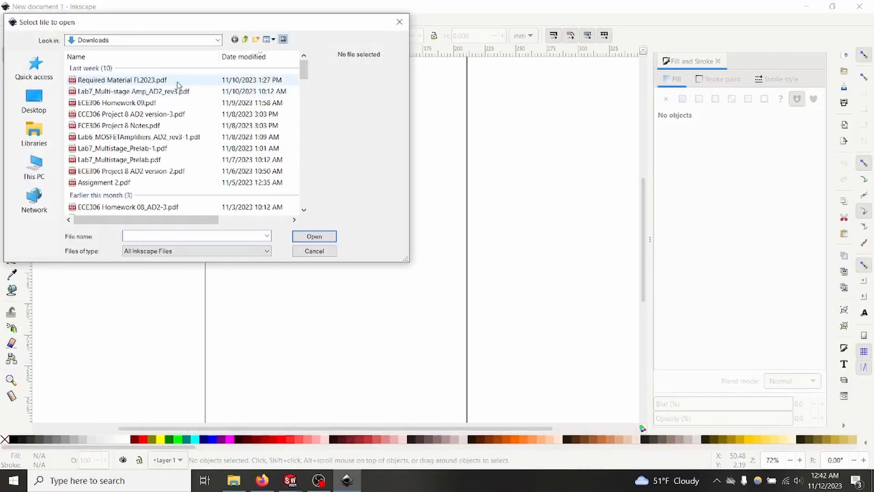
{"action": "left_click", "coordinate": [34, 68]}
{"action": "double_click", "coordinate": [117, 200]}
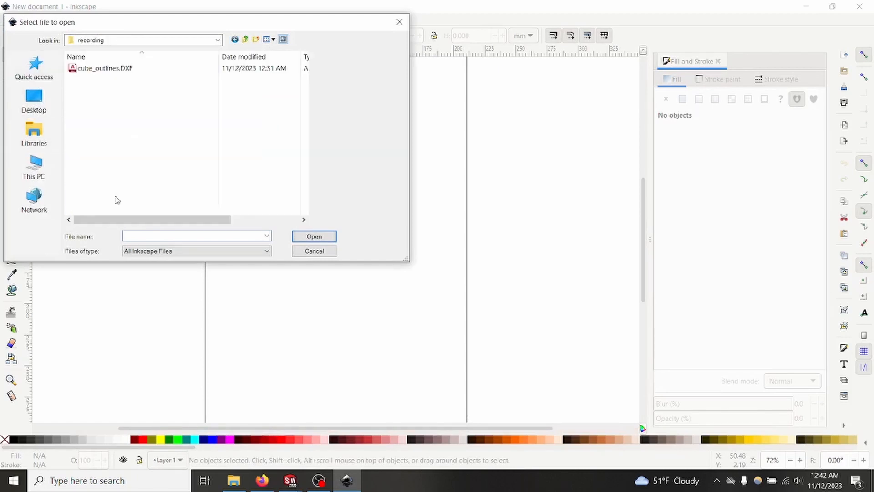
{"action": "left_click", "coordinate": [114, 68]}
{"action": "left_click", "coordinate": [301, 236]}
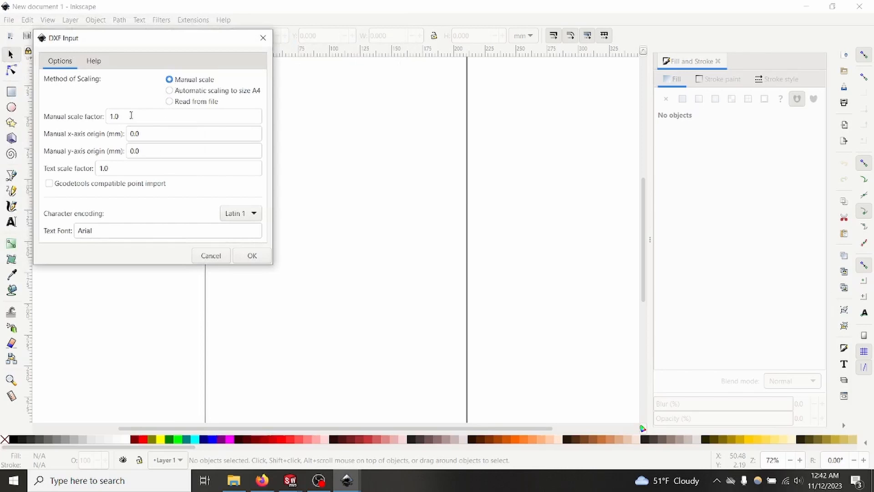
{"action": "left_click", "coordinate": [241, 255]}
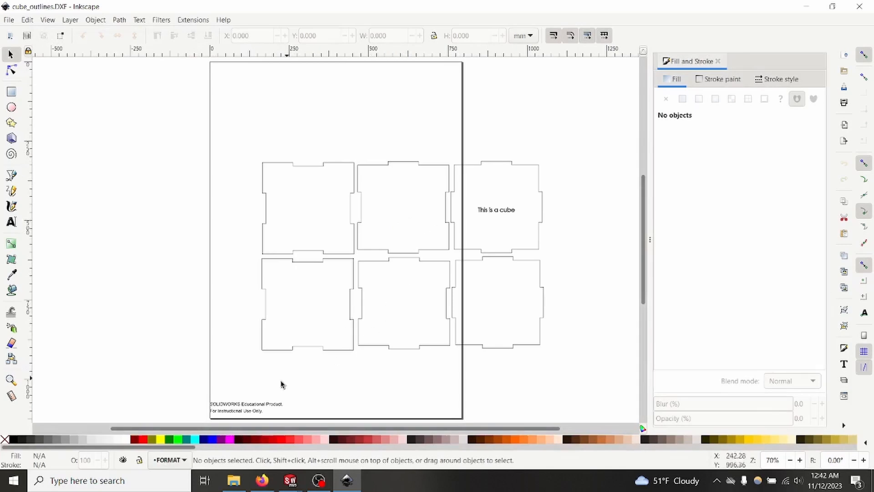
Step: Delete the two-line SOLIDWORKS educational notice in the page's lower-left corner
{"action": "scroll", "coordinate": [234, 402], "scroll_direction": "down", "scroll_amount": 4}
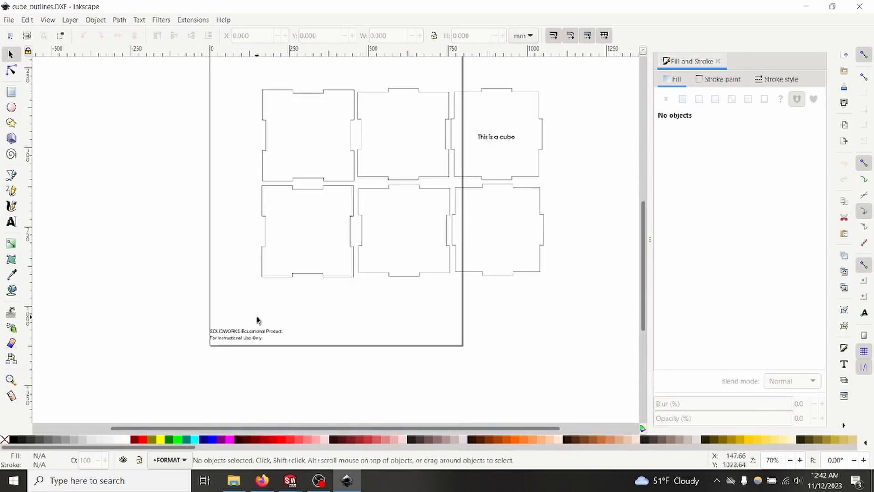
{"action": "left_click_drag", "start_coordinate": [289, 326], "coordinate": [161, 358]}
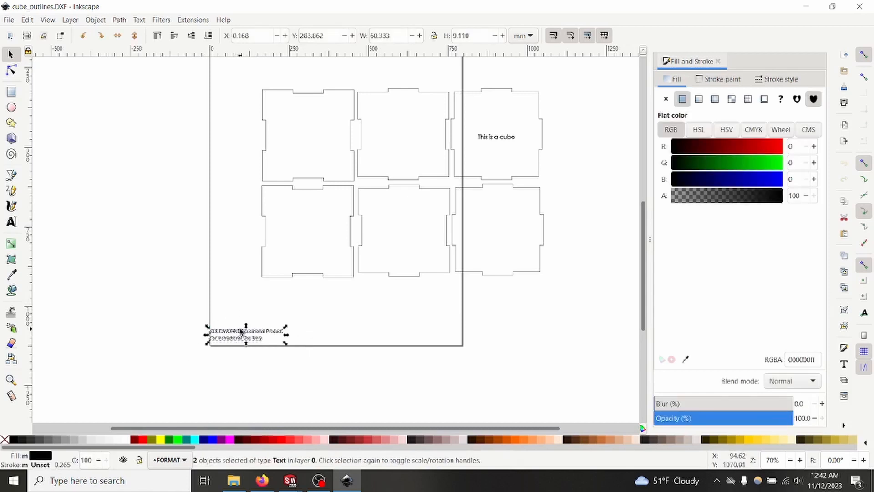
{"action": "key", "text": "Delete"}
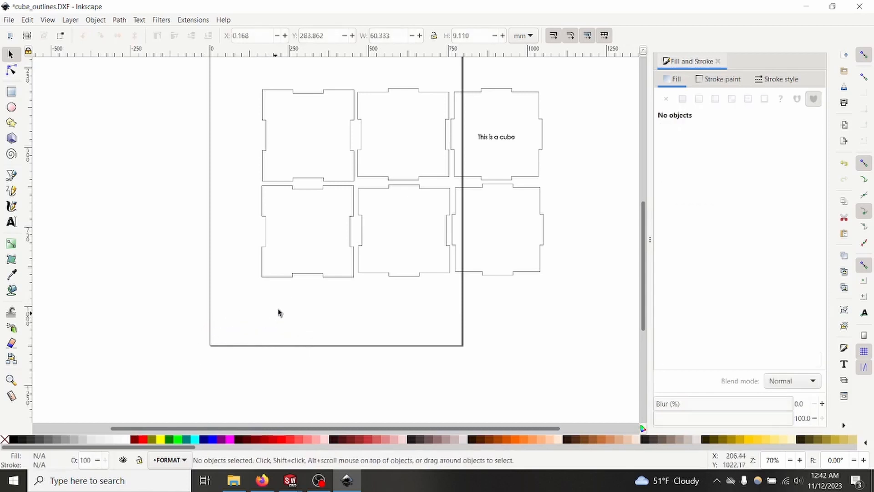
Step: Give all panel outlines and the engraved text a red stroke with RGB values 255, 0, 0
{"action": "scroll", "coordinate": [551, 175], "scroll_direction": "up", "scroll_amount": 2}
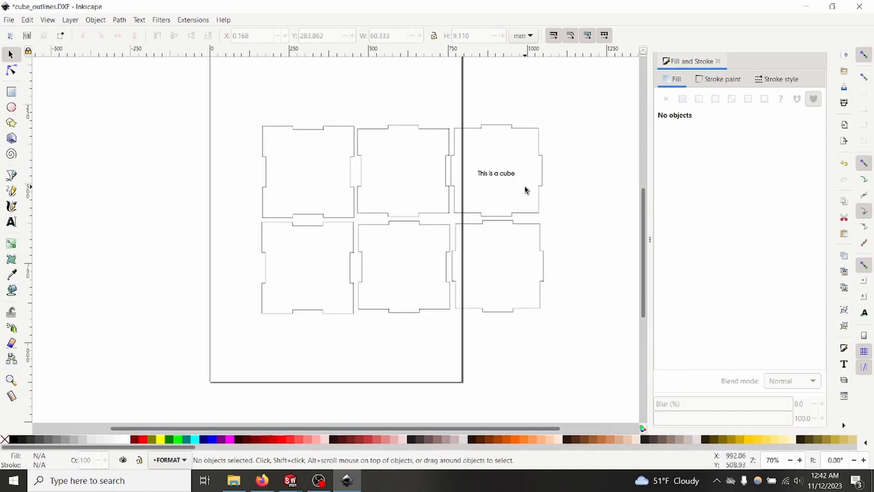
{"action": "left_click_drag", "start_coordinate": [594, 355], "coordinate": [229, 93]}
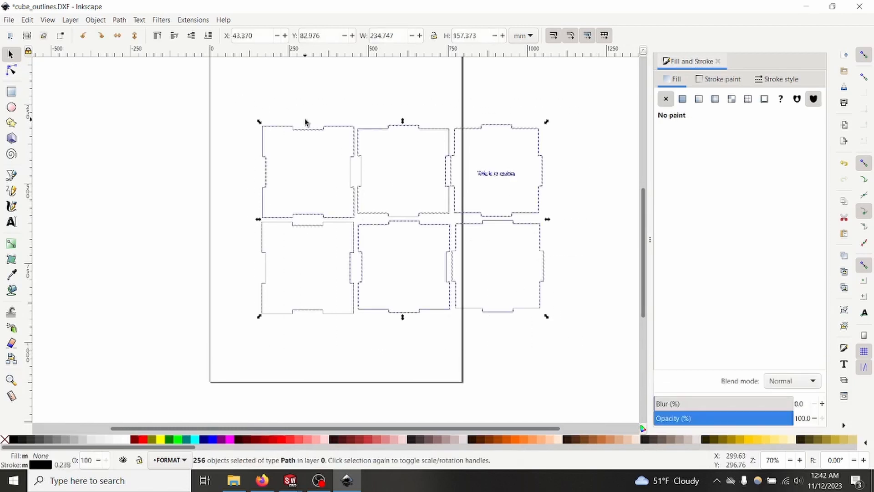
{"action": "left_click", "coordinate": [720, 79]}
{"action": "left_click", "coordinate": [777, 146]}
{"action": "left_click_drag", "start_coordinate": [785, 144], "coordinate": [794, 146]}
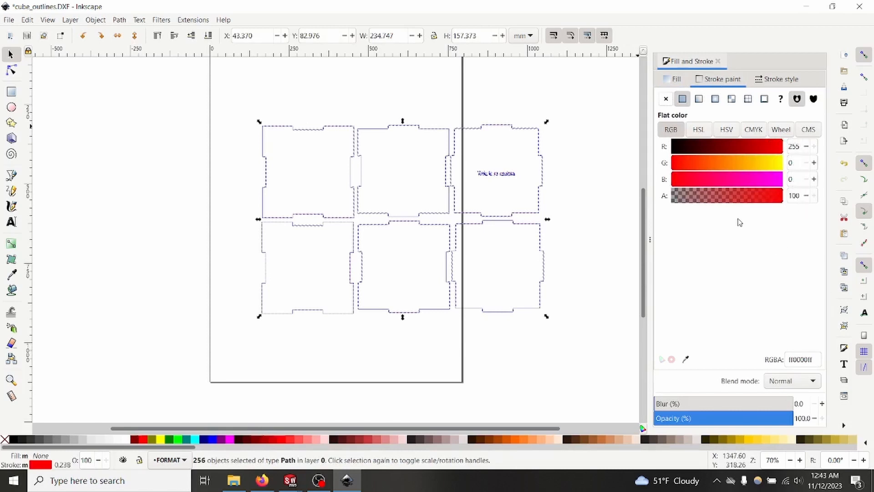
{"action": "left_click", "coordinate": [583, 252]}
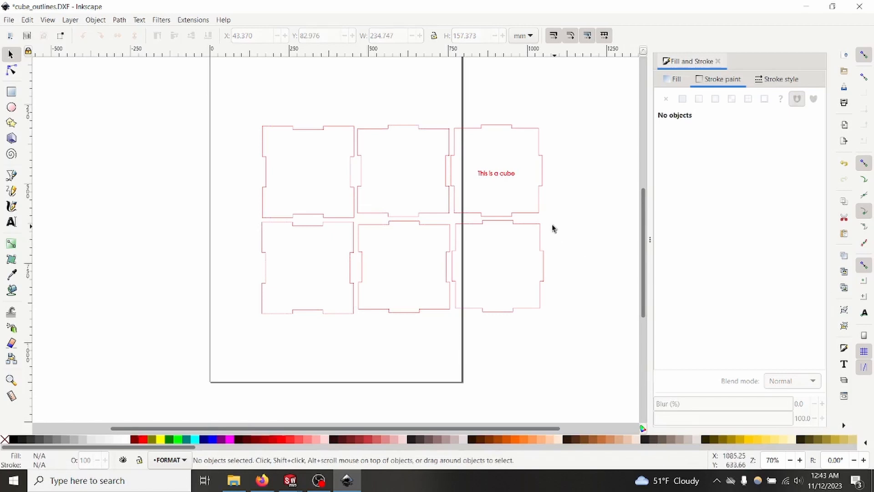
Step: Recolor only the stroke of the "This is a cube" text to blue, with its red value at 0
{"action": "left_click", "coordinate": [472, 171]}
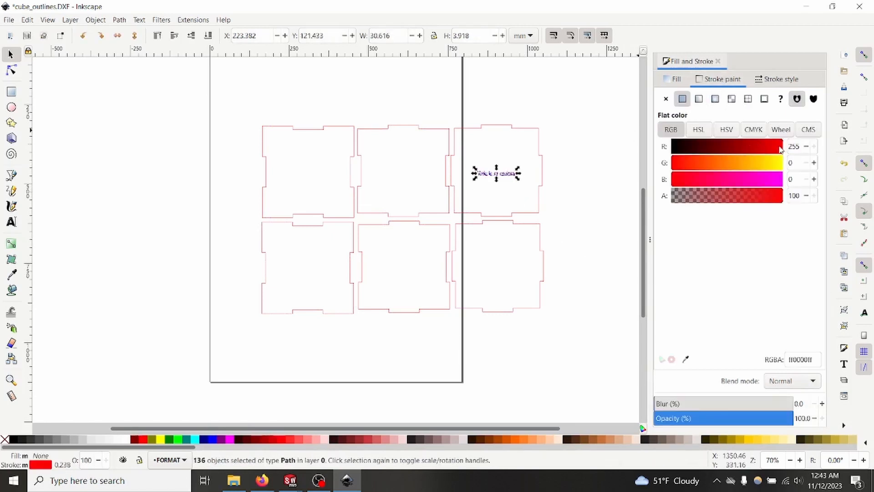
{"action": "left_click", "coordinate": [800, 147]}
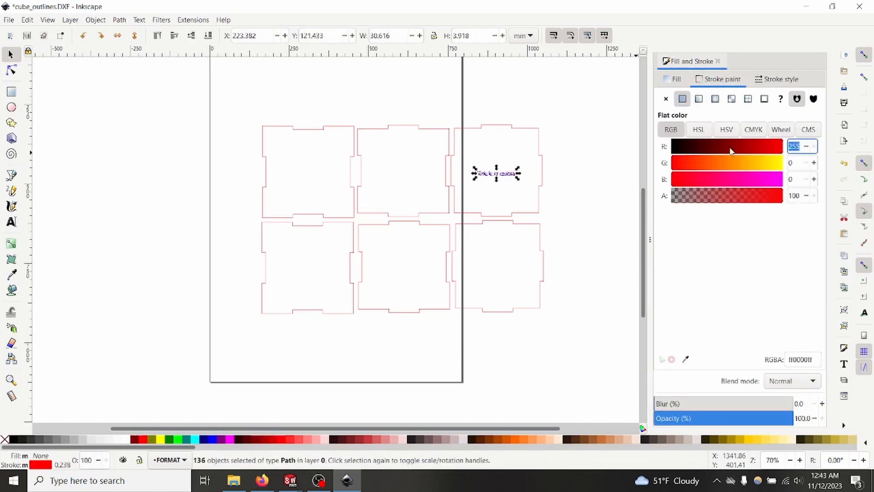
{"action": "left_click", "coordinate": [799, 179]}
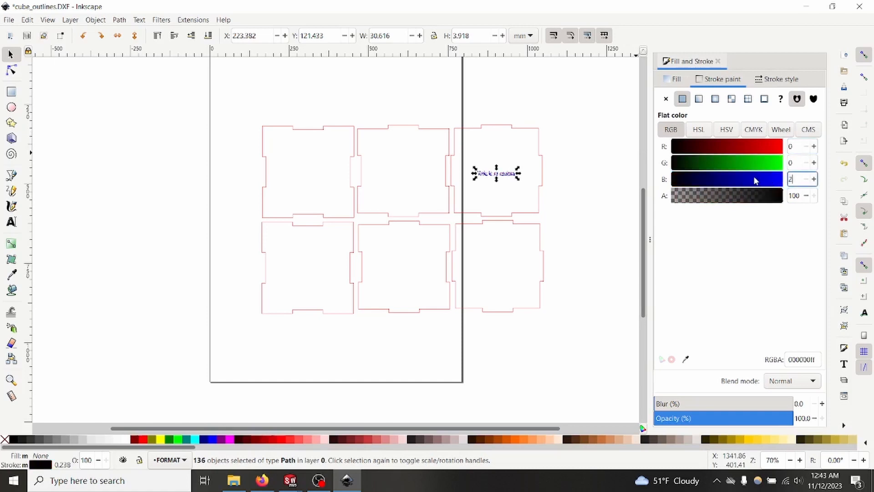
{"action": "left_click", "coordinate": [623, 234]}
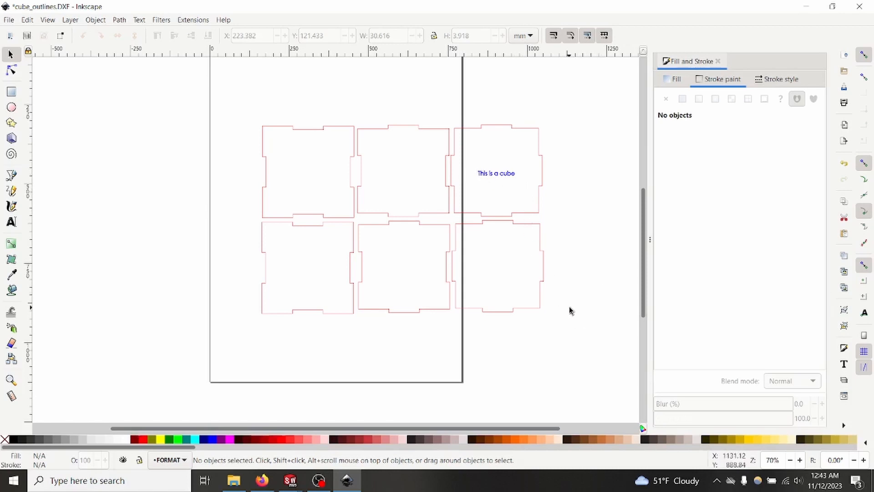
Step: Set the stroke width of all panel outlines and the engraved text to 0 mm
{"action": "left_click_drag", "start_coordinate": [574, 339], "coordinate": [216, 101]}
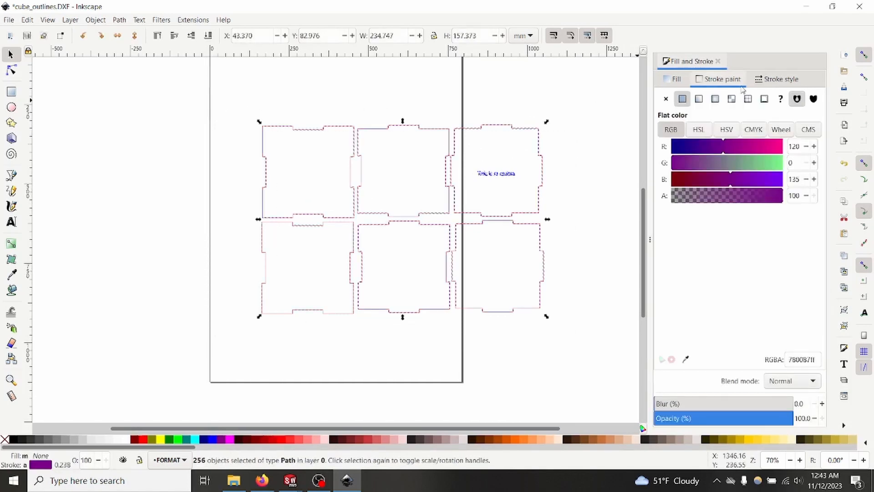
{"action": "left_click", "coordinate": [776, 79]}
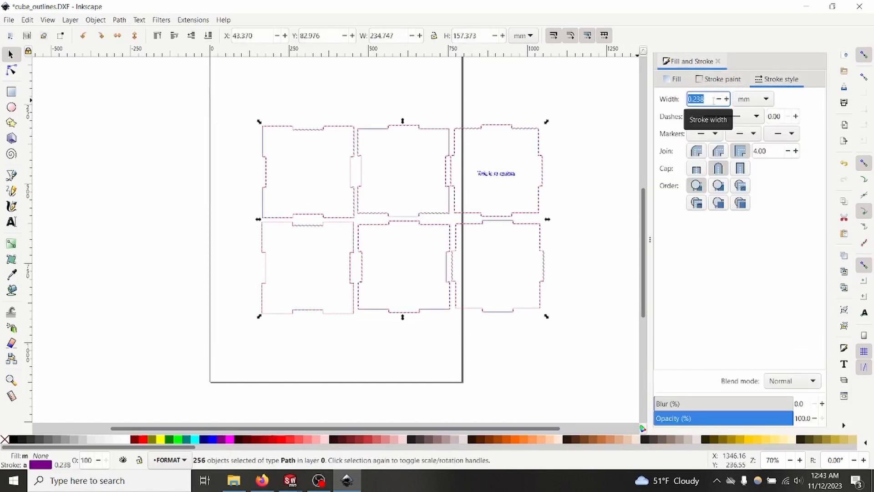
{"action": "type", "text": "0"}
{"action": "key", "text": "Return"}
{"action": "left_click", "coordinate": [546, 199]}
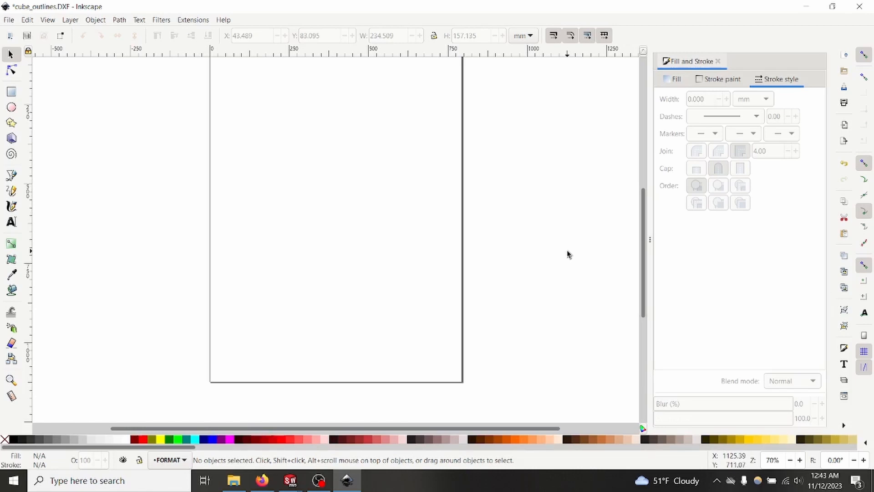
Step: Save the artwork as cube_outlines.svg in Inkscape SVG format in the recording folder
{"action": "left_click", "coordinate": [9, 19]}
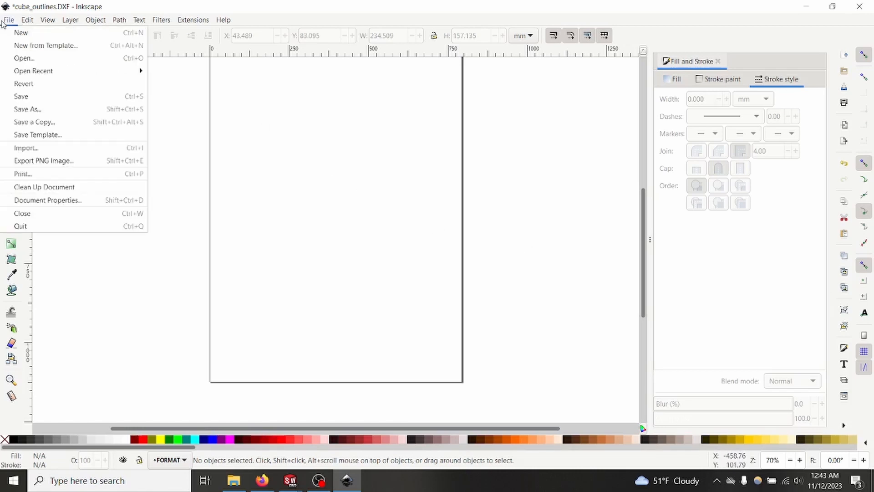
{"action": "left_click", "coordinate": [40, 96]}
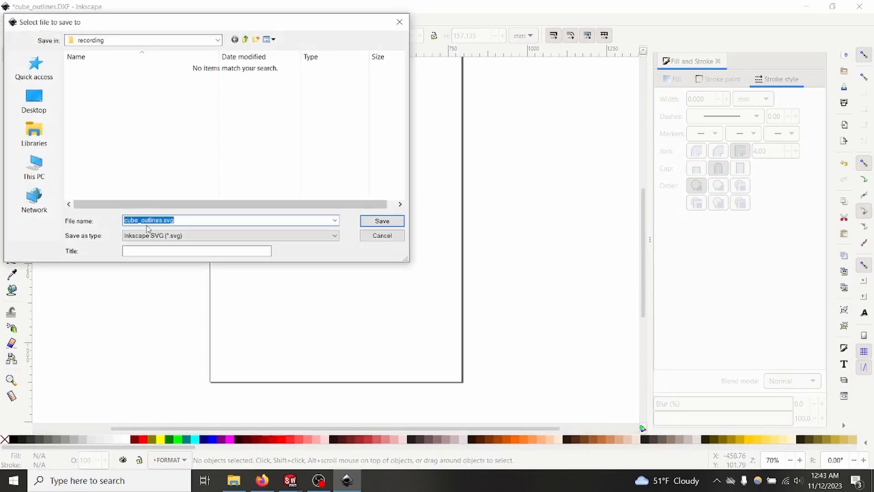
{"action": "left_click", "coordinate": [382, 221]}
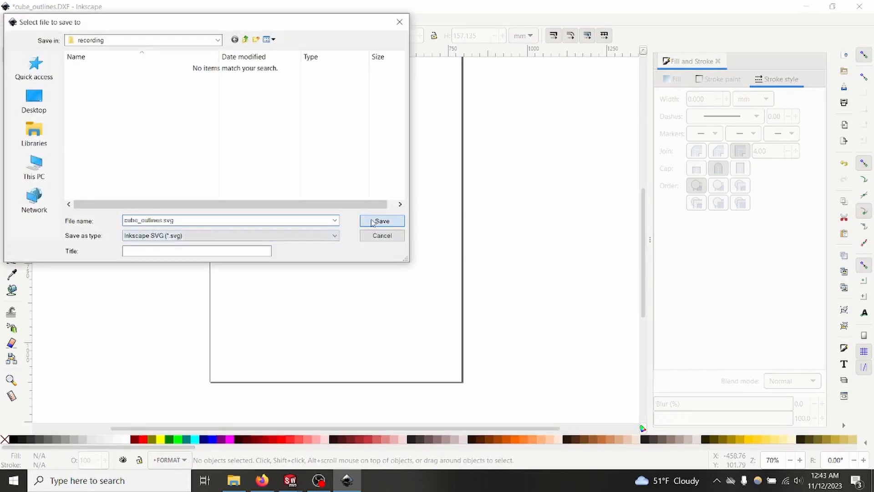